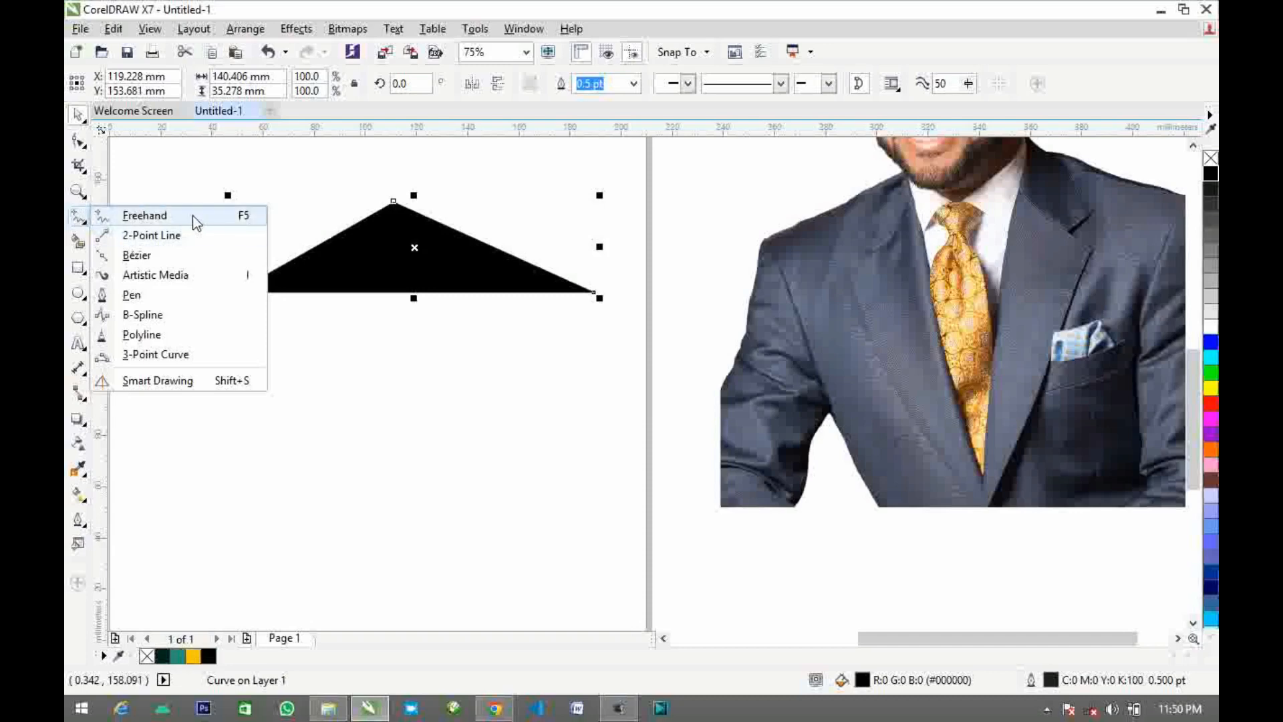
# Draw a closed triangle about 155 mm wide and 99 mm high below the black triangle with the Bézier tool
pyautogui.click(186, 257)
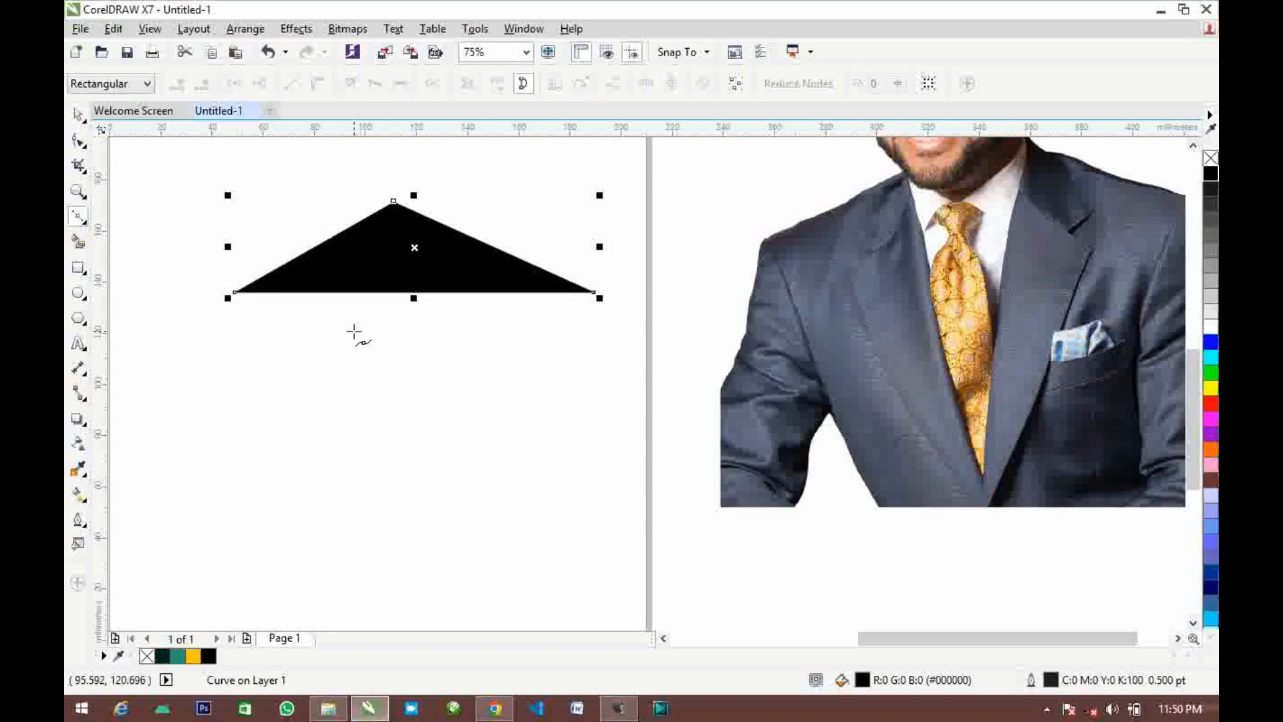
pyautogui.click(352, 343)
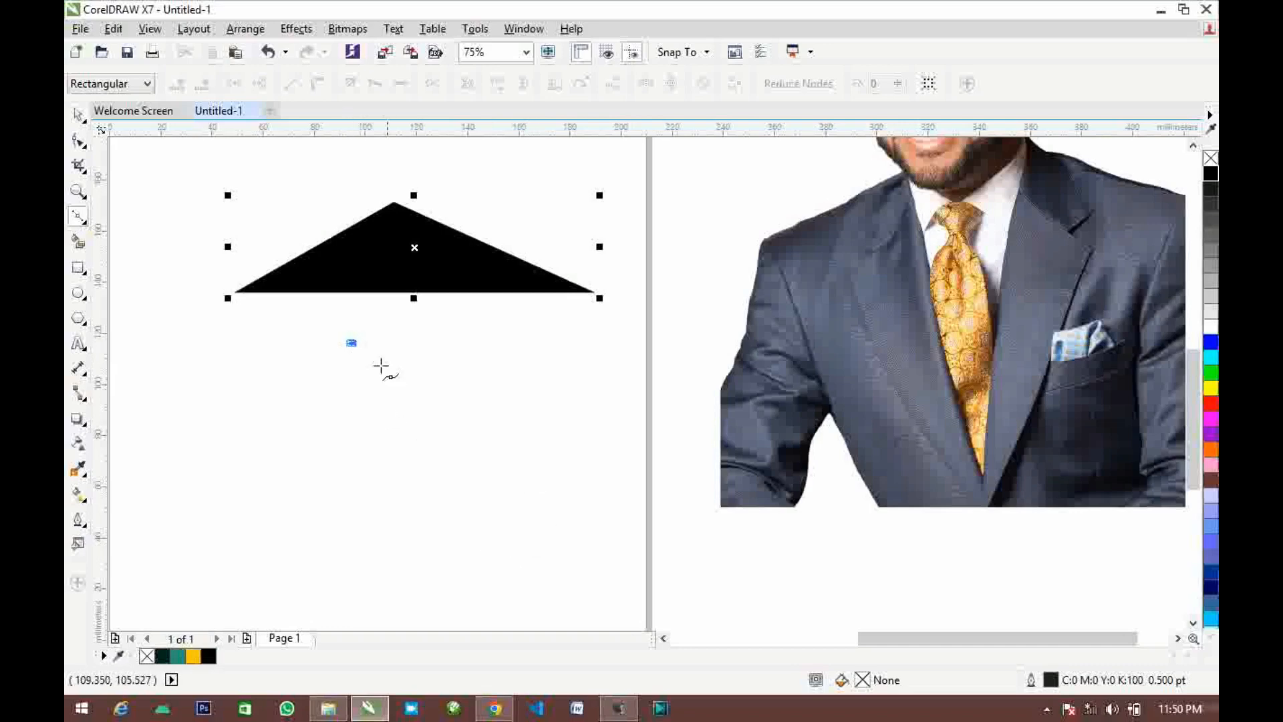
pyautogui.click(563, 534)
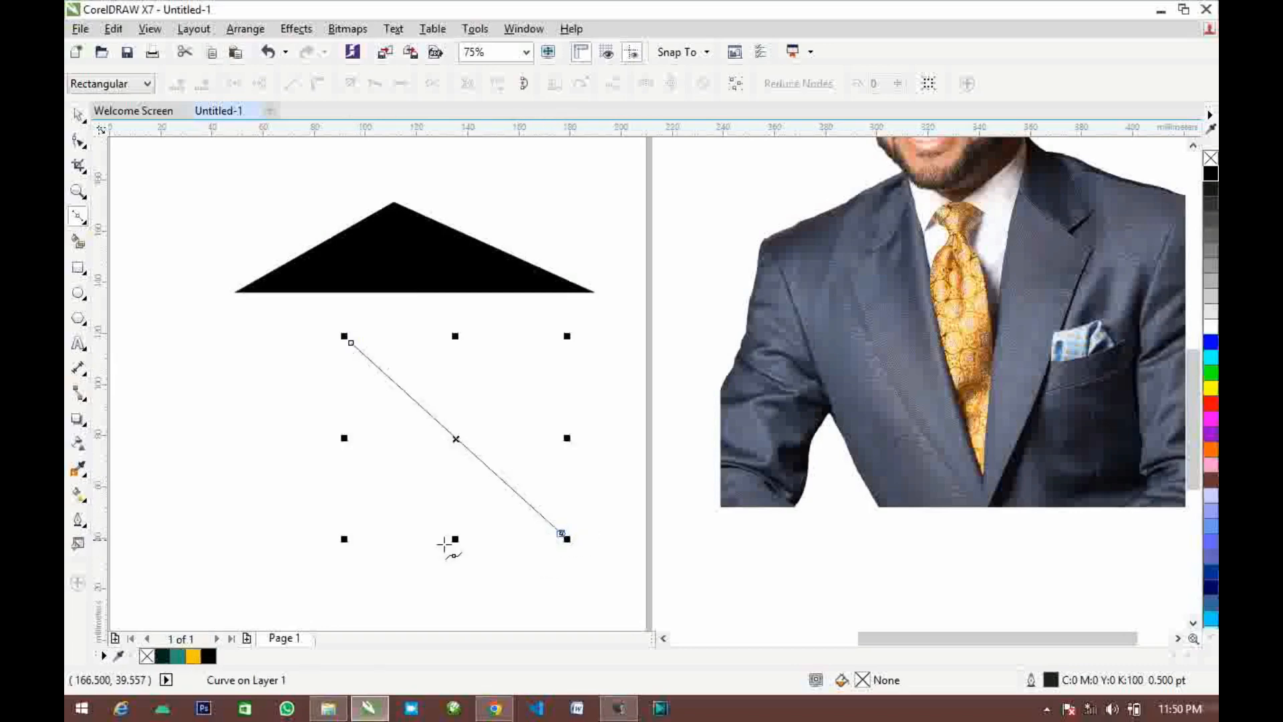
pyautogui.click(167, 596)
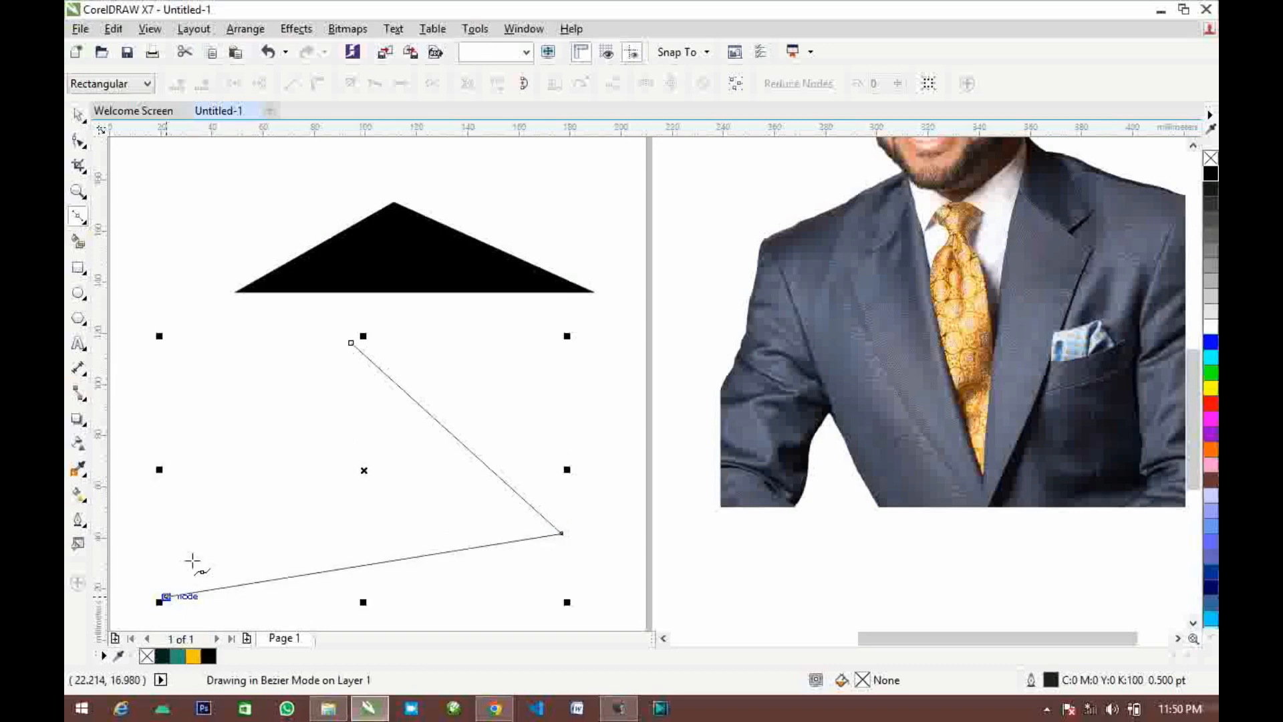
pyautogui.click(351, 343)
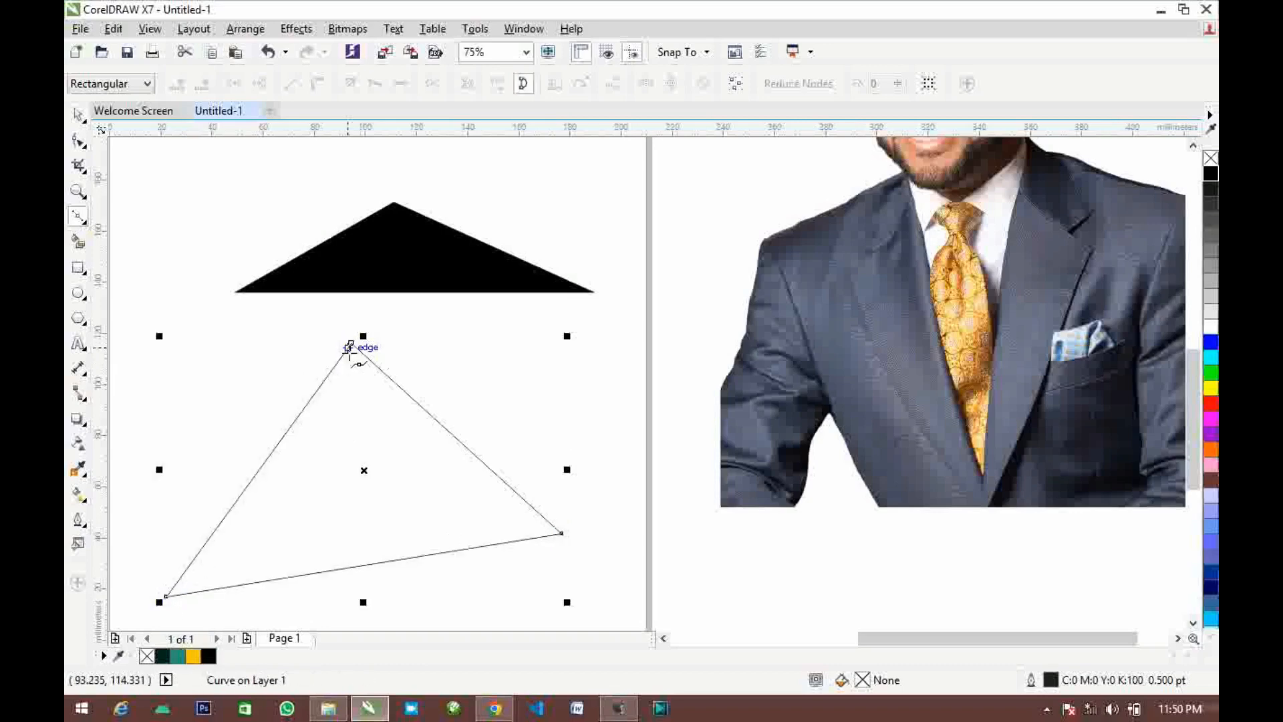
# Fill the new Bézier triangle with dark gray #1A1A1A and move it up so it overlaps the black triangle
pyautogui.click(79, 117)
pyautogui.moveTo(341, 381); pyautogui.dragTo(436, 313)
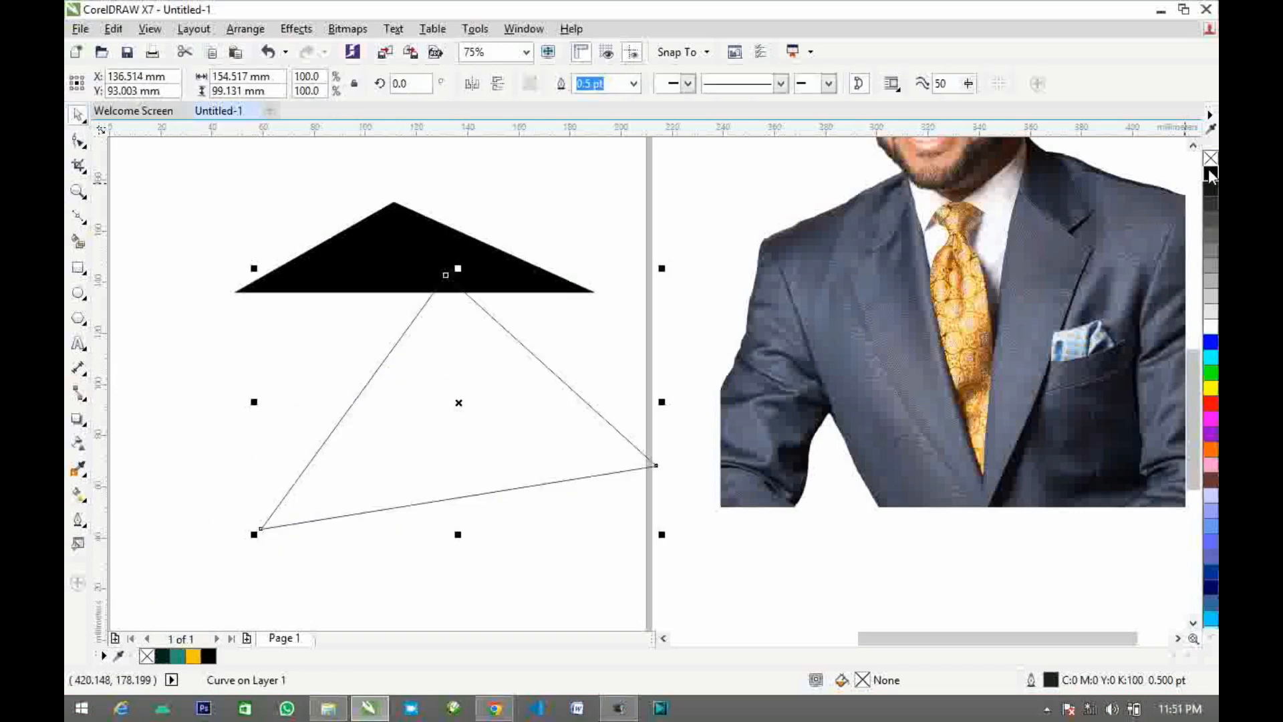
pyautogui.click(1210, 191)
pyautogui.moveTo(554, 401); pyautogui.dragTo(641, 273)
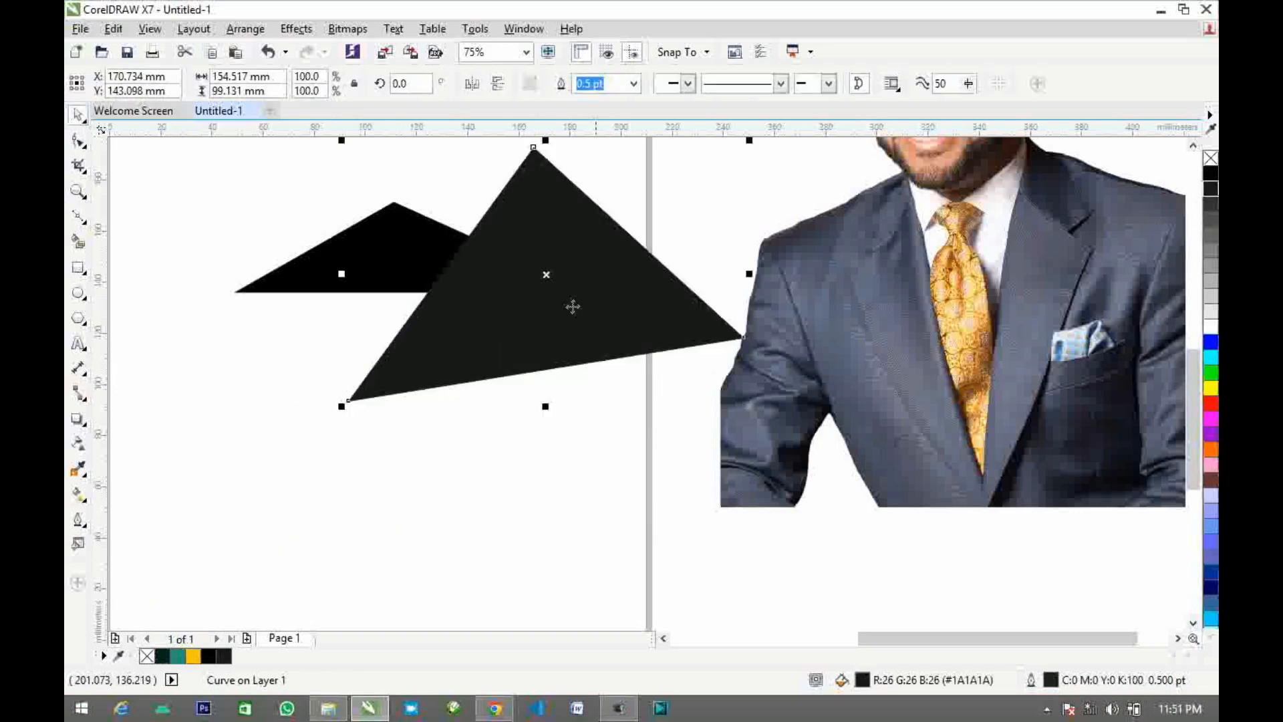
# Draw a closed triangle about 148 mm wide and 85 mm high in the lower page area with the Pen tool
pyautogui.click(83, 221)
pyautogui.click(137, 296)
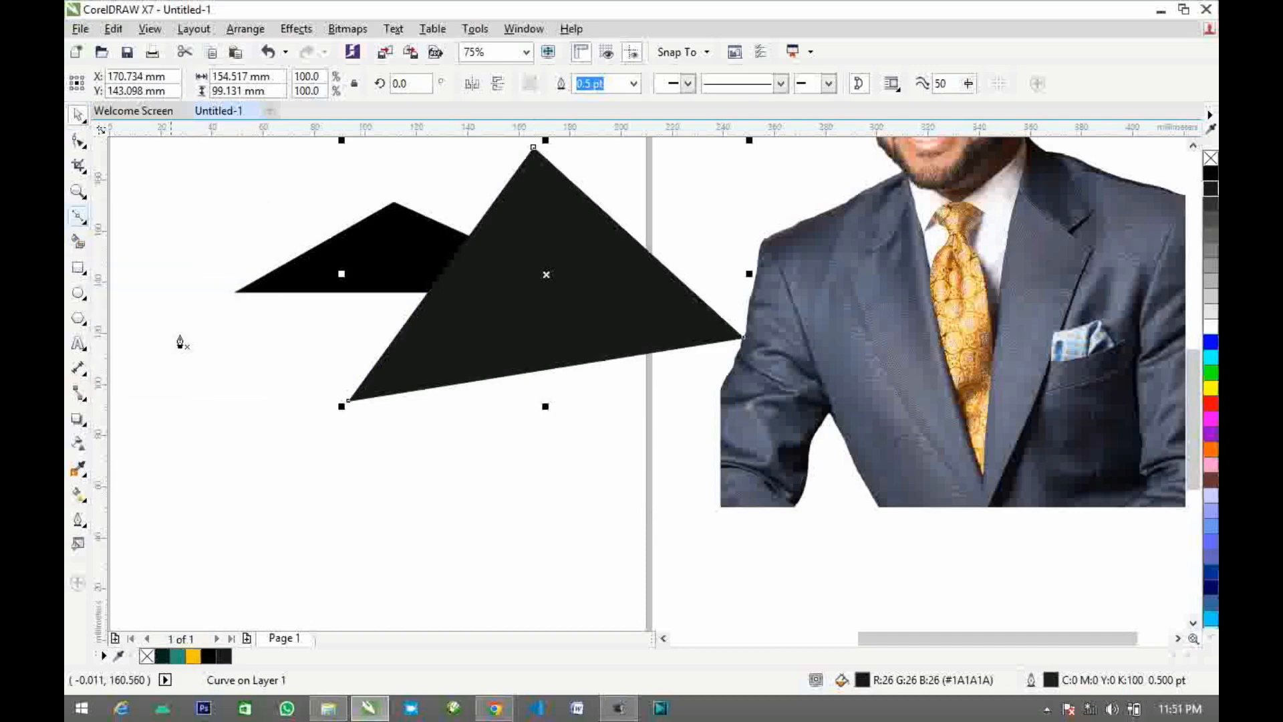
pyautogui.click(193, 394)
pyautogui.click(572, 473)
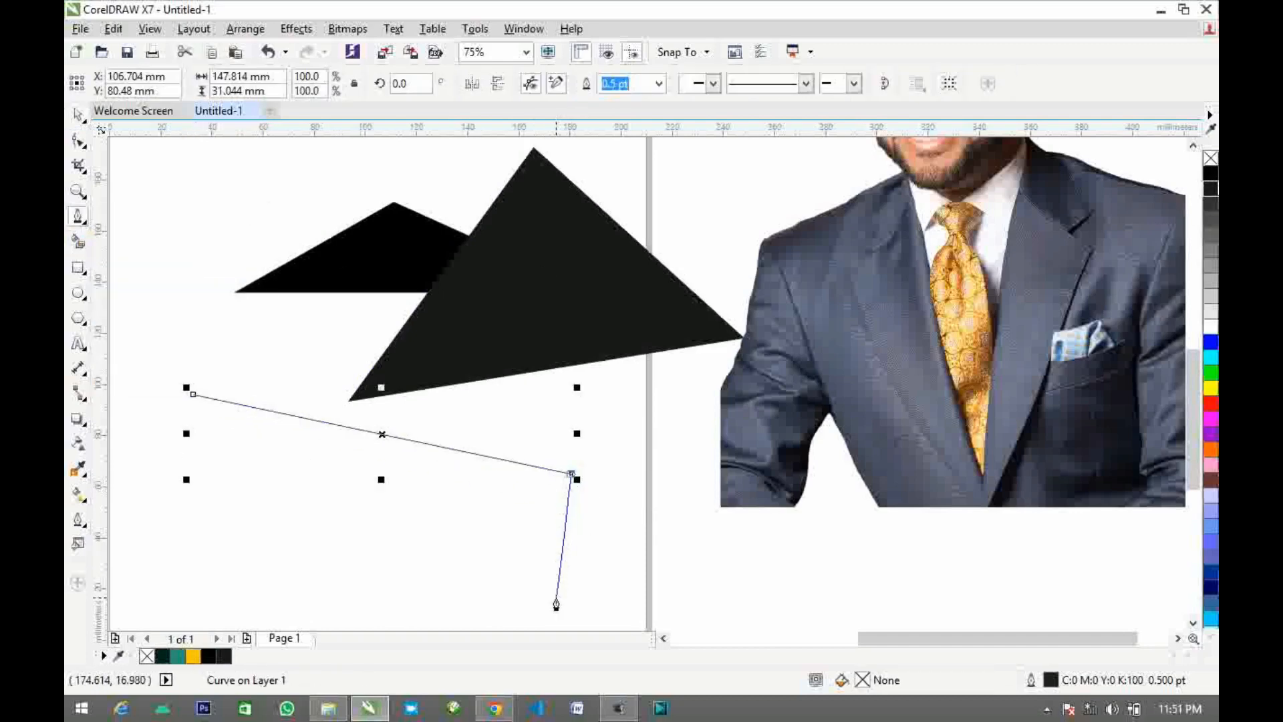
pyautogui.click(204, 612)
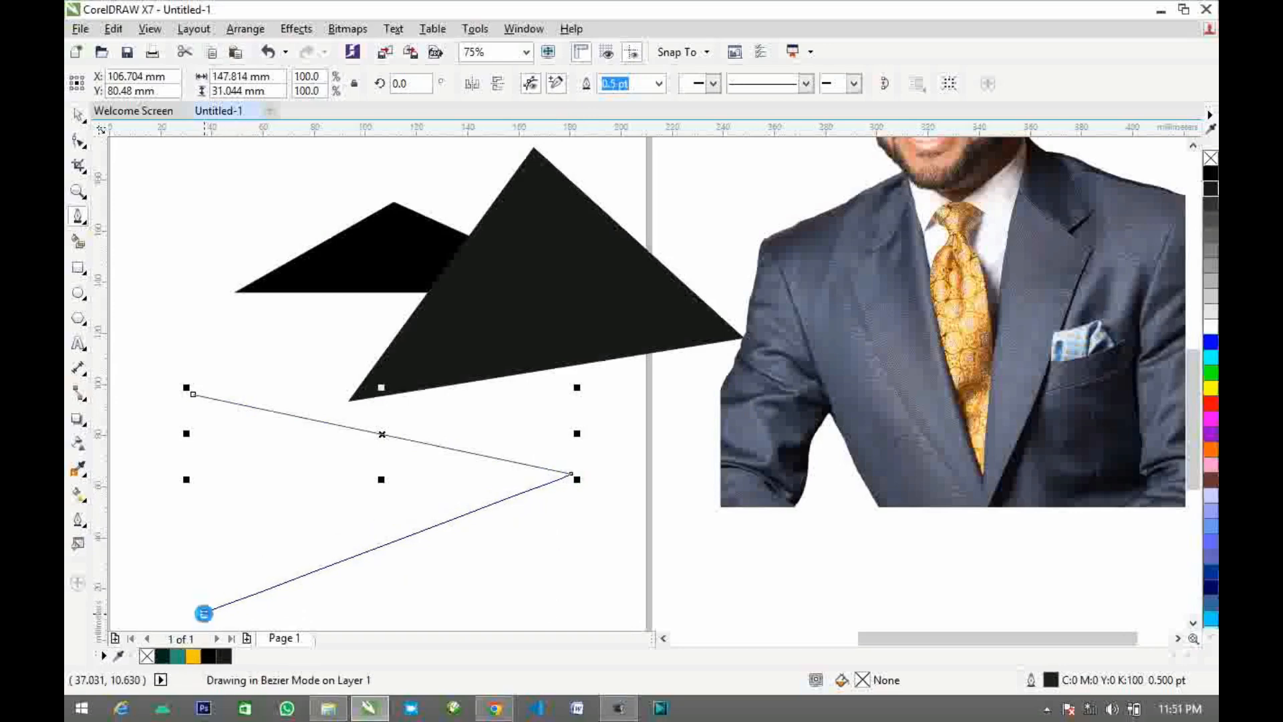
pyautogui.click(194, 395)
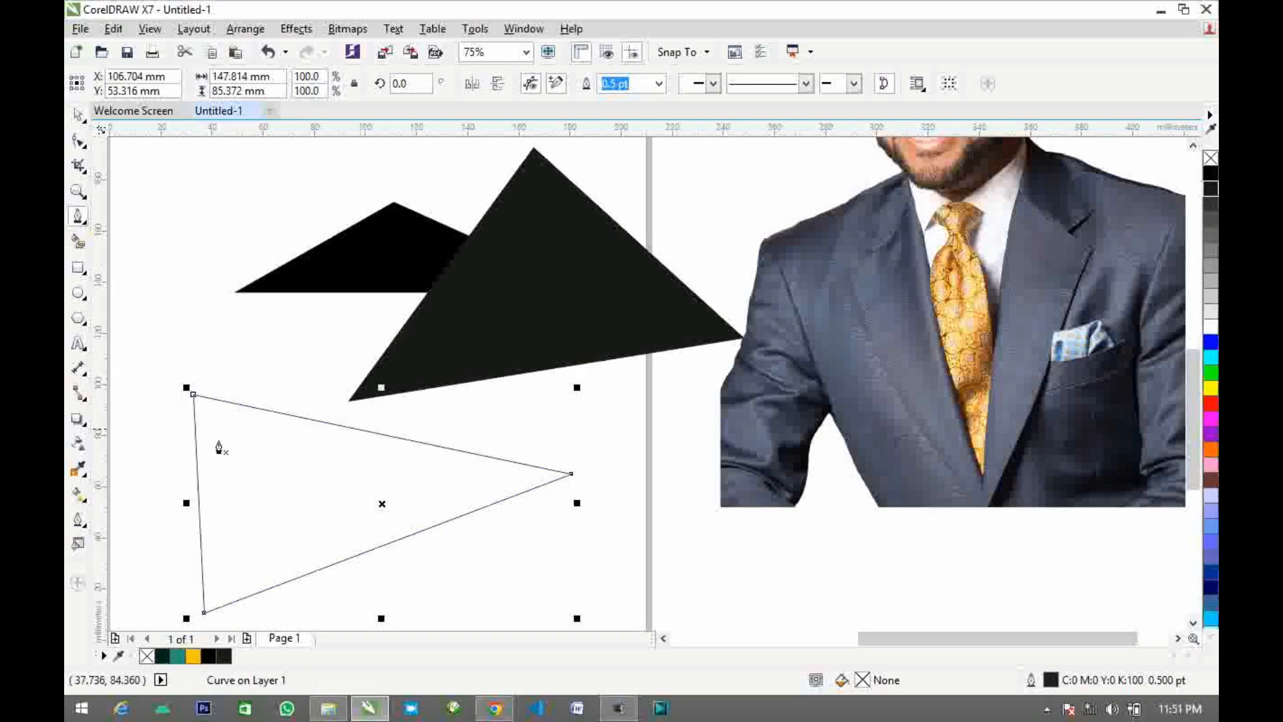
# Shift the pen-drawn triangle slightly and fill it with light gray
pyautogui.click(78, 115)
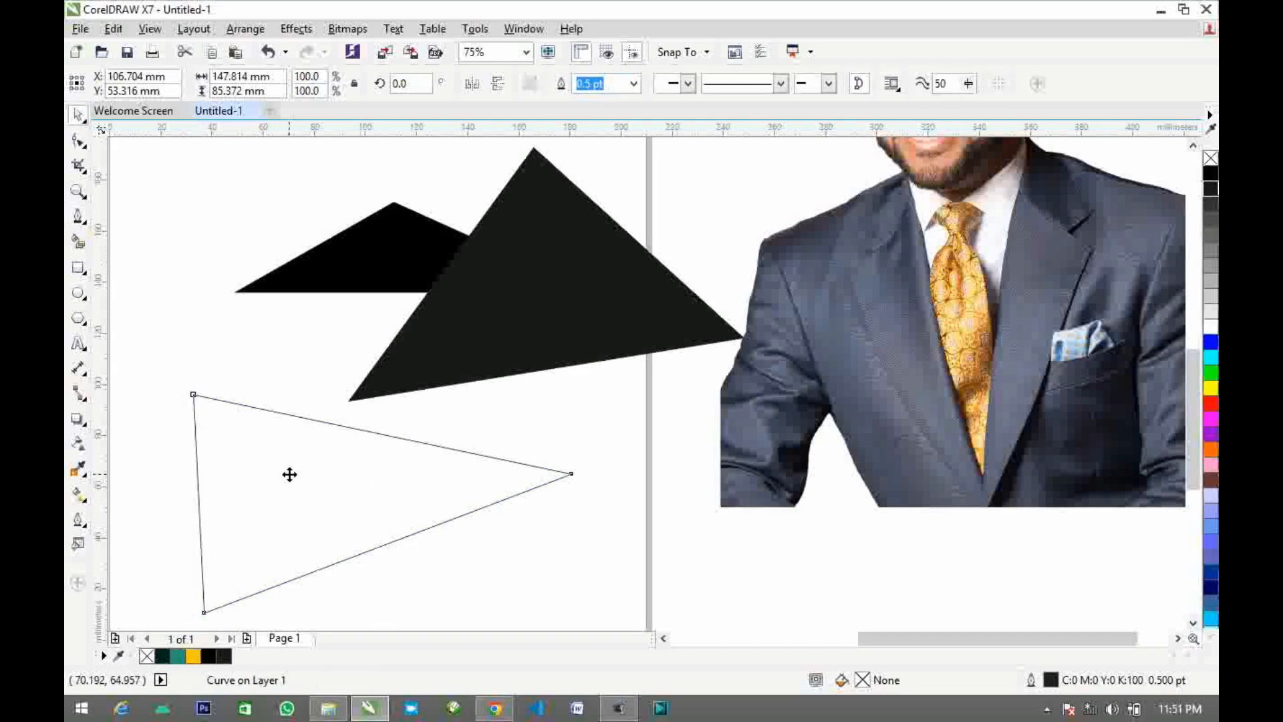
pyautogui.moveTo(290, 472); pyautogui.dragTo(279, 464)
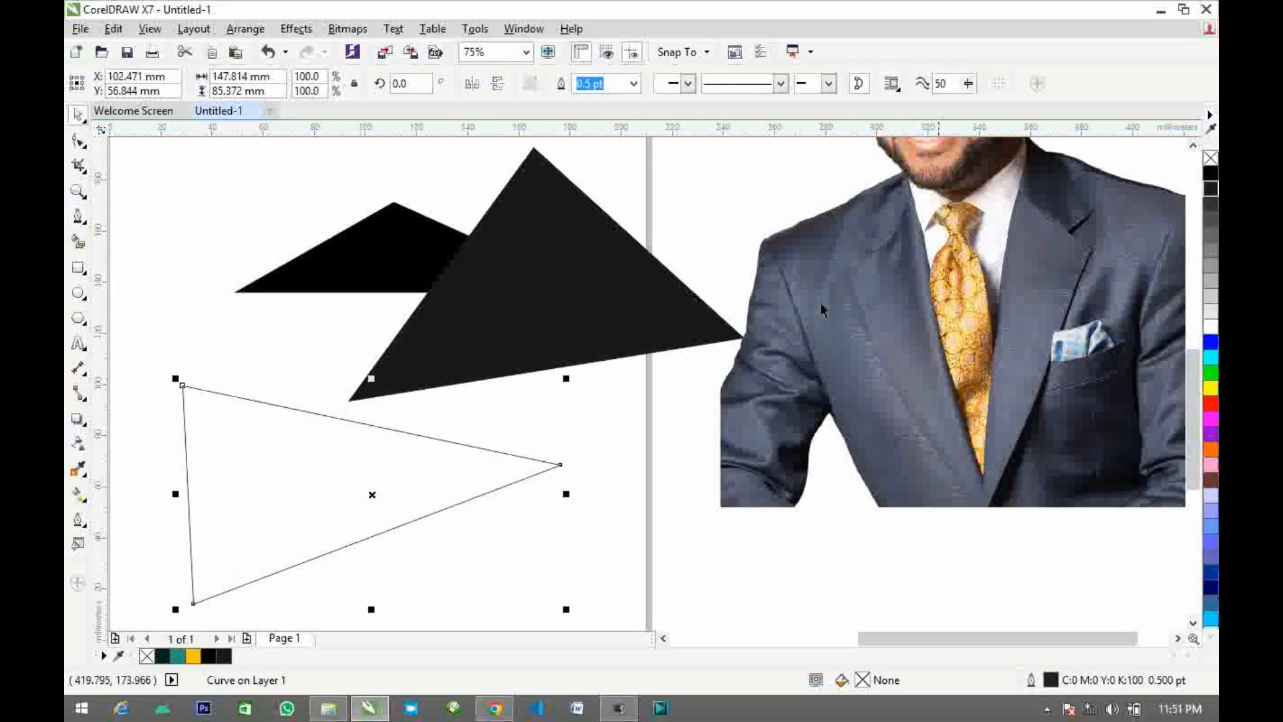
pyautogui.click(1210, 174)
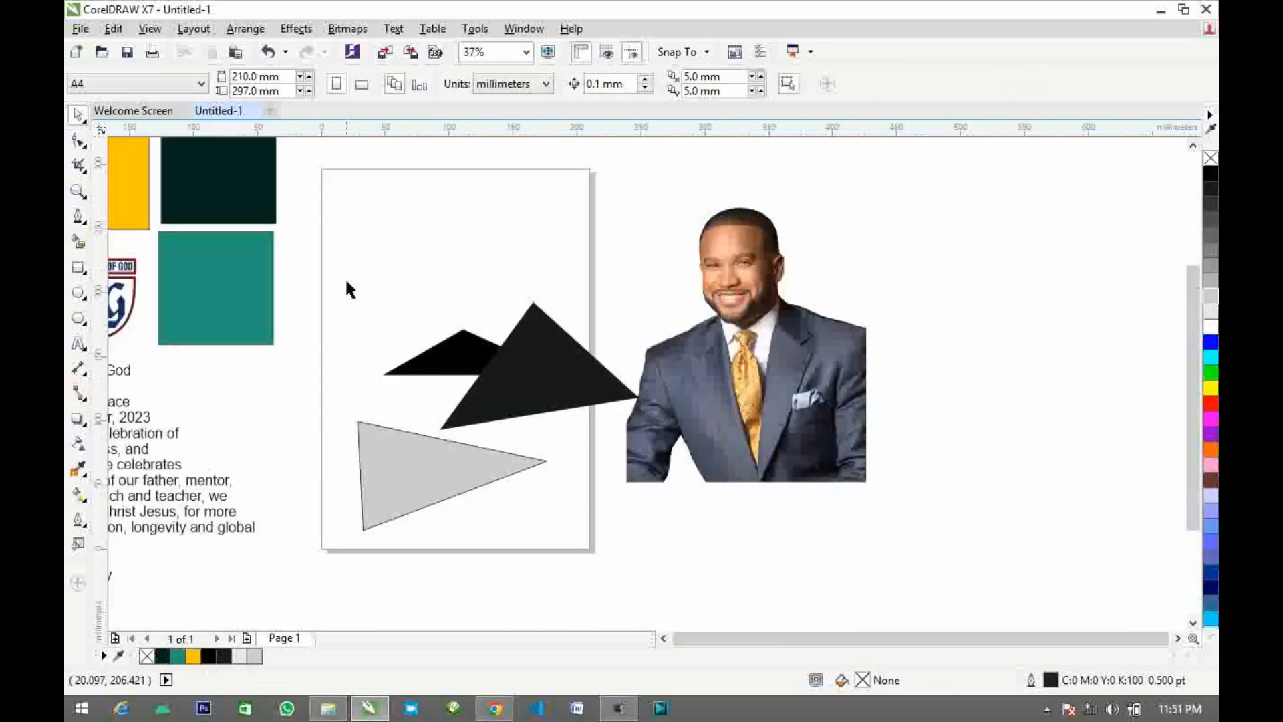
# Select all three triangles together and delete them from the page
pyautogui.moveTo(339, 286); pyautogui.dragTo(669, 559)
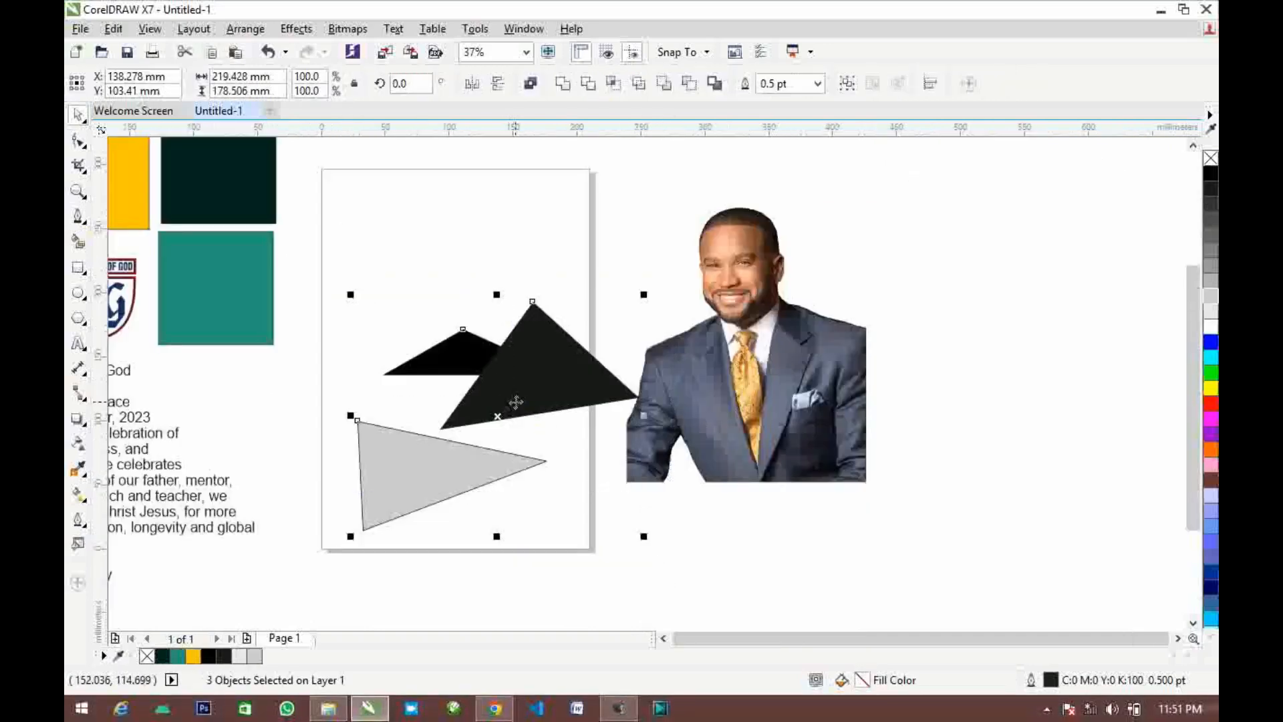
pyautogui.moveTo(516, 402); pyautogui.dragTo(504, 350)
pyautogui.press('Delete')
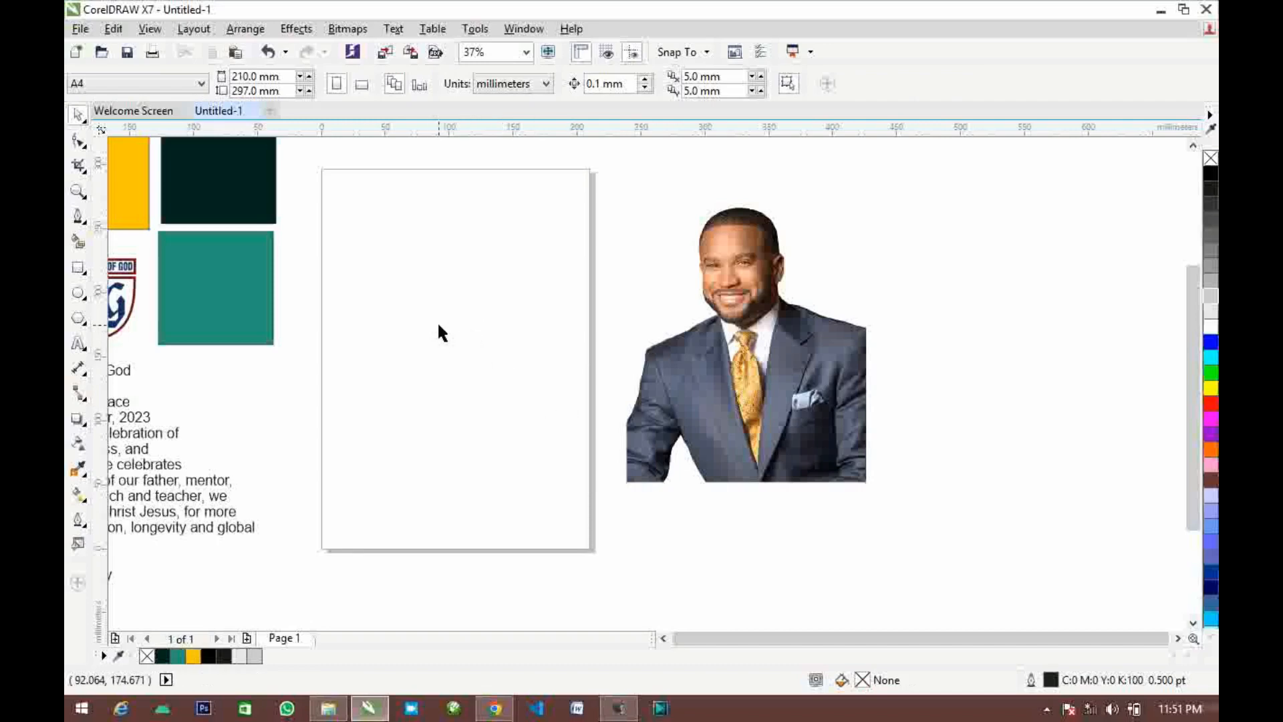
# Create a rectangle that exactly covers the 210 × 297 mm page
pyautogui.click(78, 268)
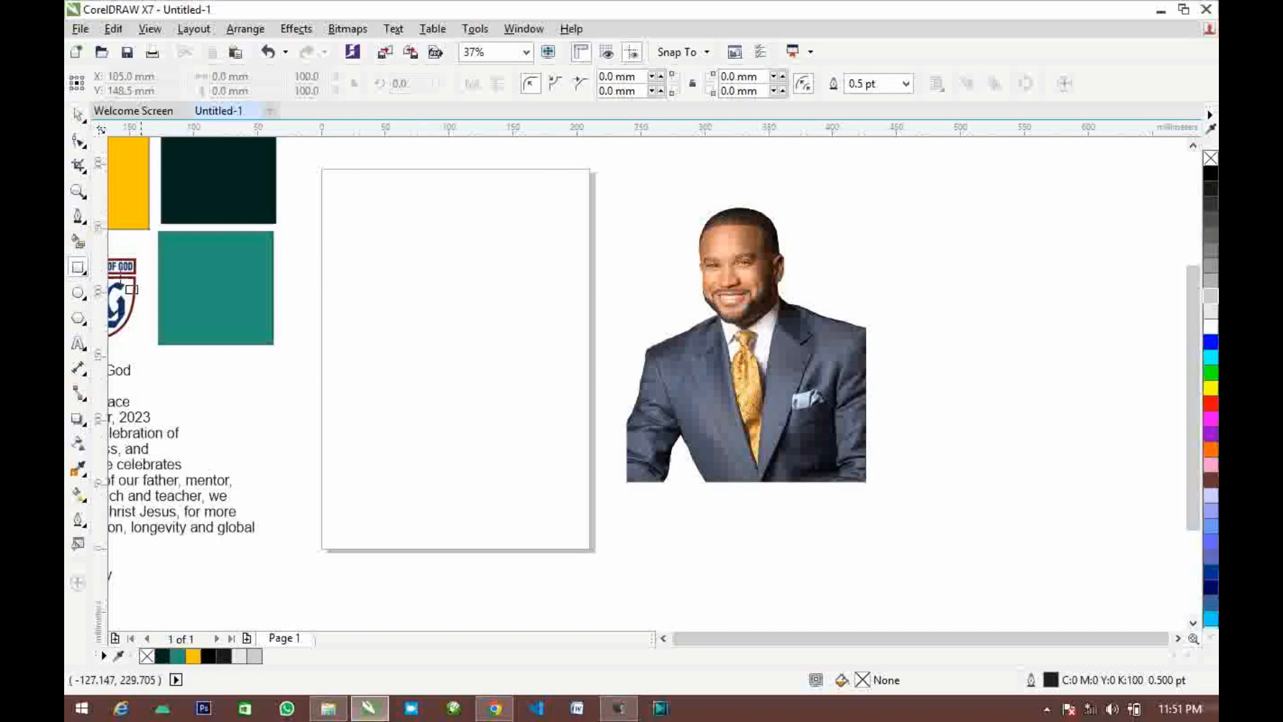
pyautogui.doubleClick(78, 270)
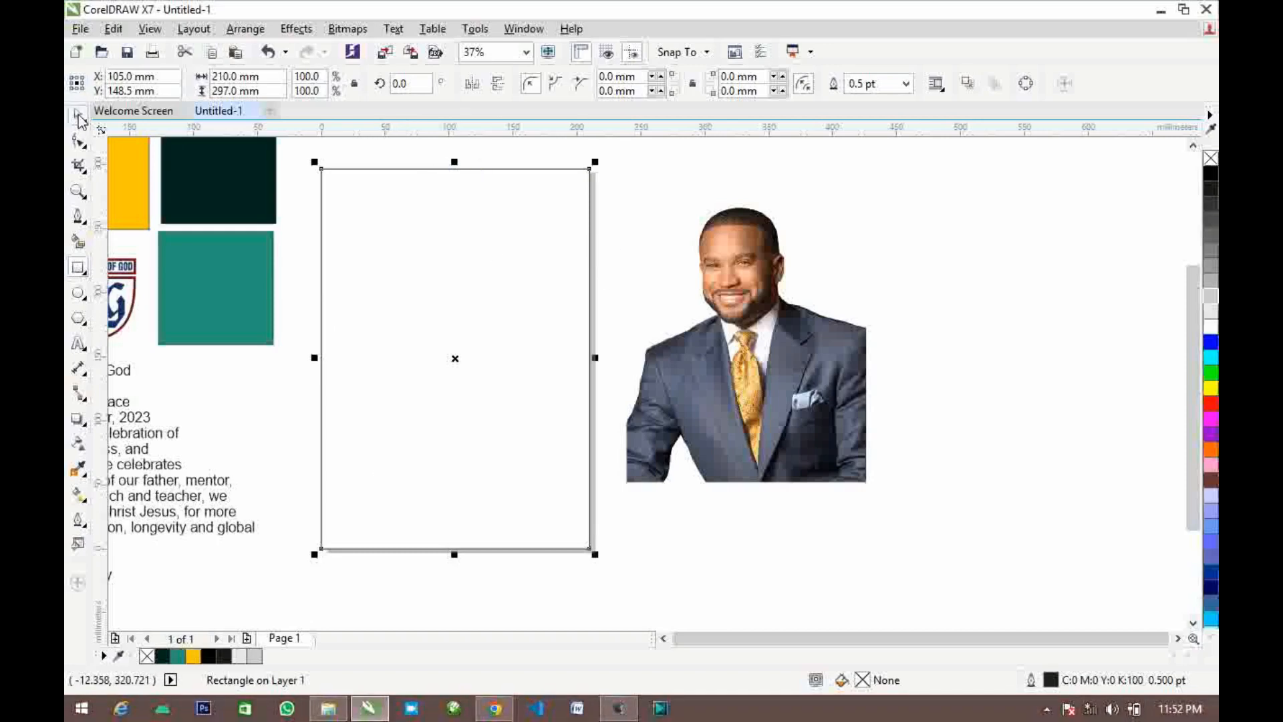
pyautogui.press('space')
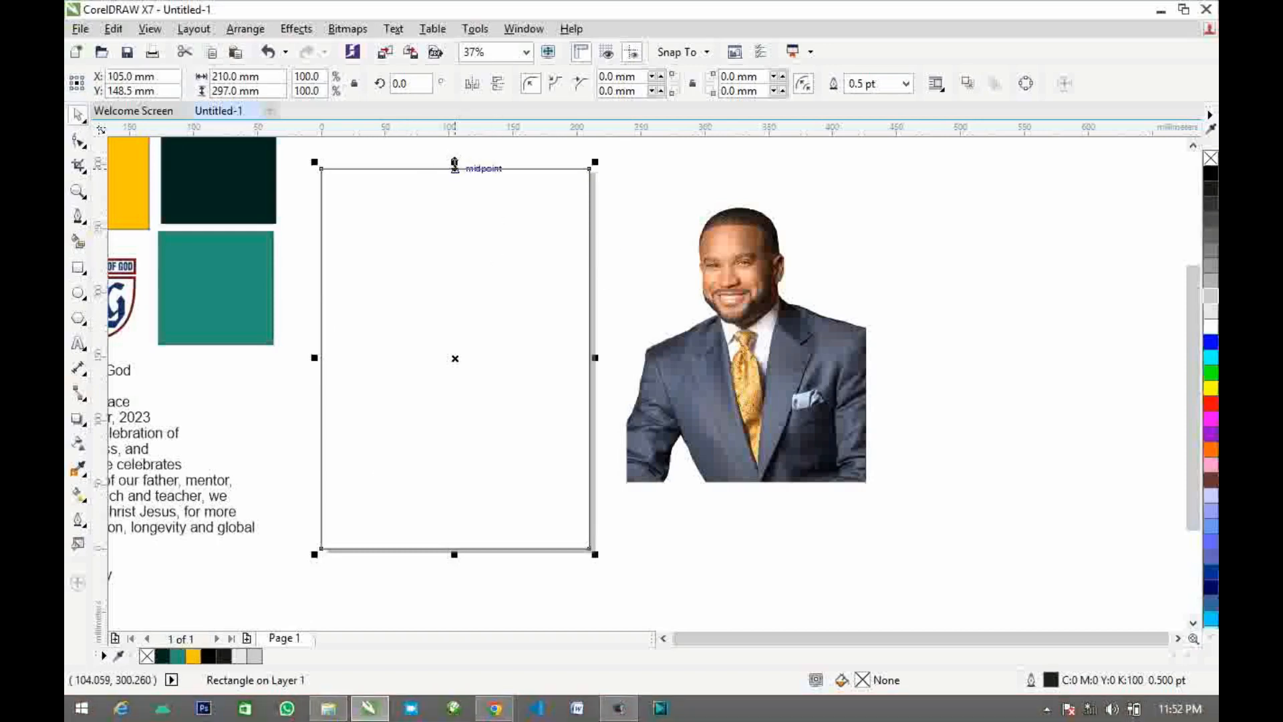
pyautogui.click(603, 192)
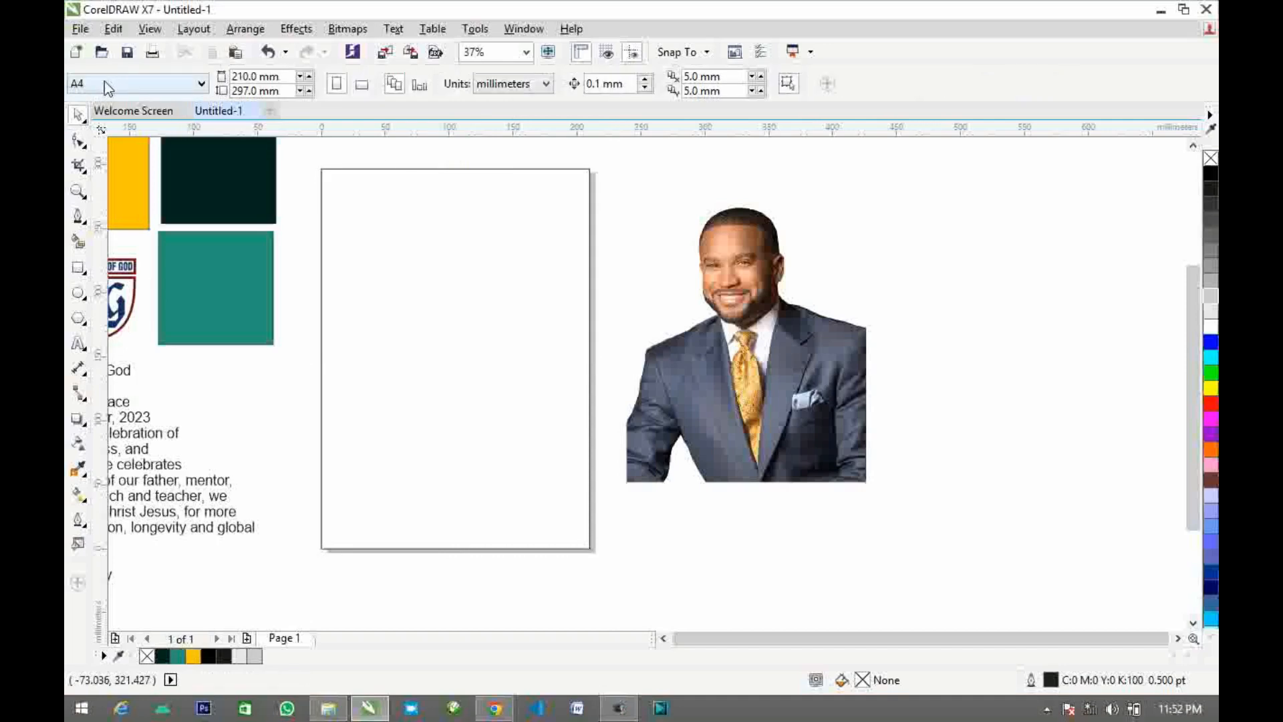
# Shrink the page rectangle's height symmetrically about its centre to about 169.5 mm, keeping the full page width
pyautogui.click(455, 168)
pyautogui.moveTo(455, 163); pyautogui.dragTo(462, 250)
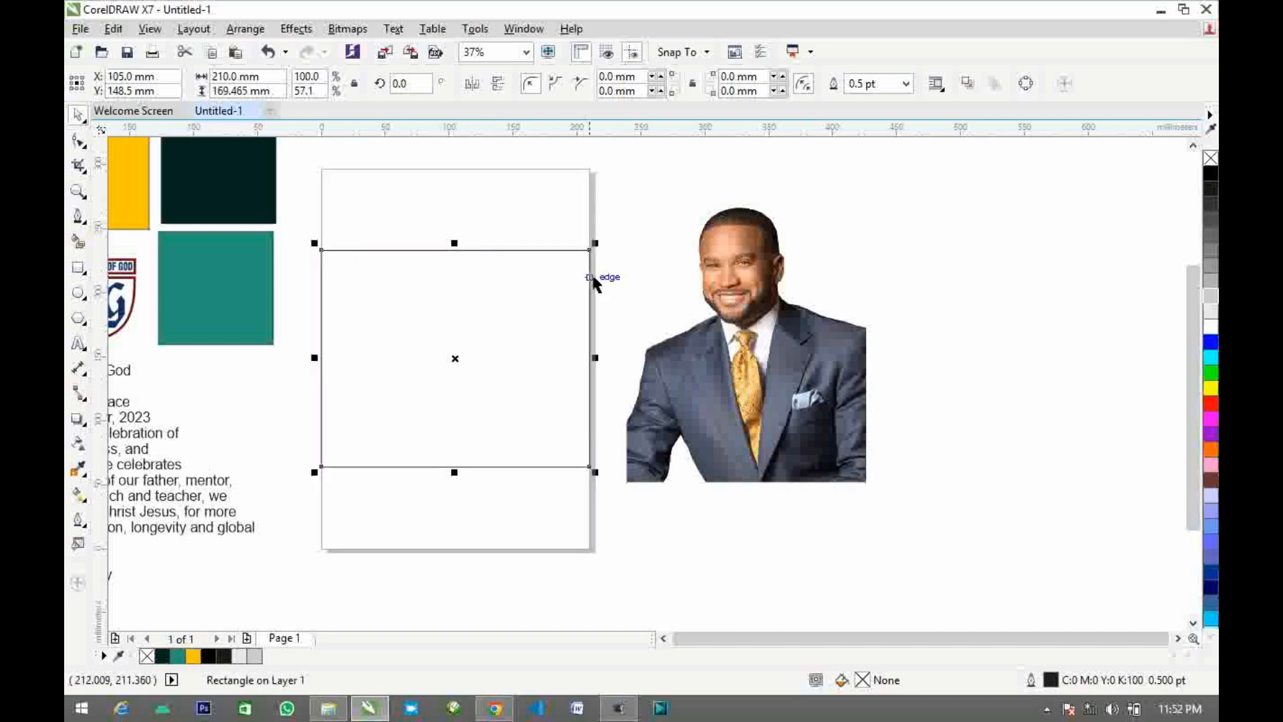
pyautogui.click(631, 267)
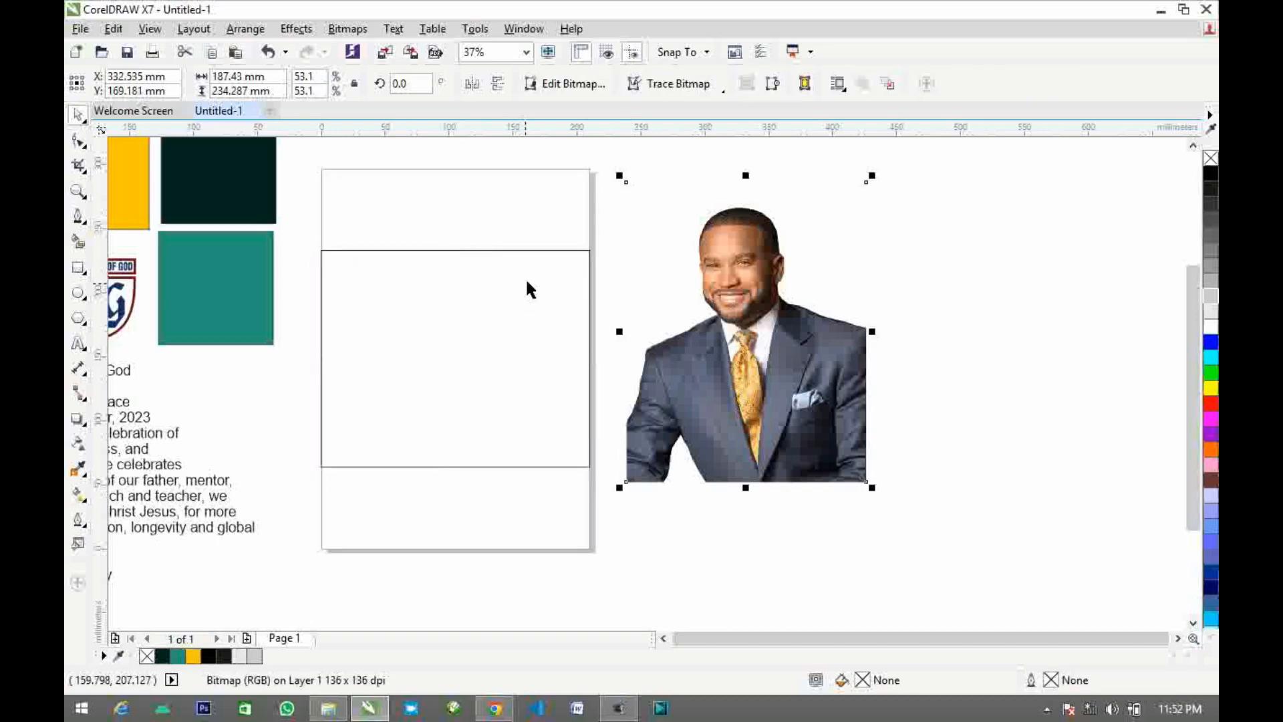
# Remove the outline from the rectangle on the page
pyautogui.scroll(-1, 300, 261)
pyautogui.scroll(1, 280, 248)
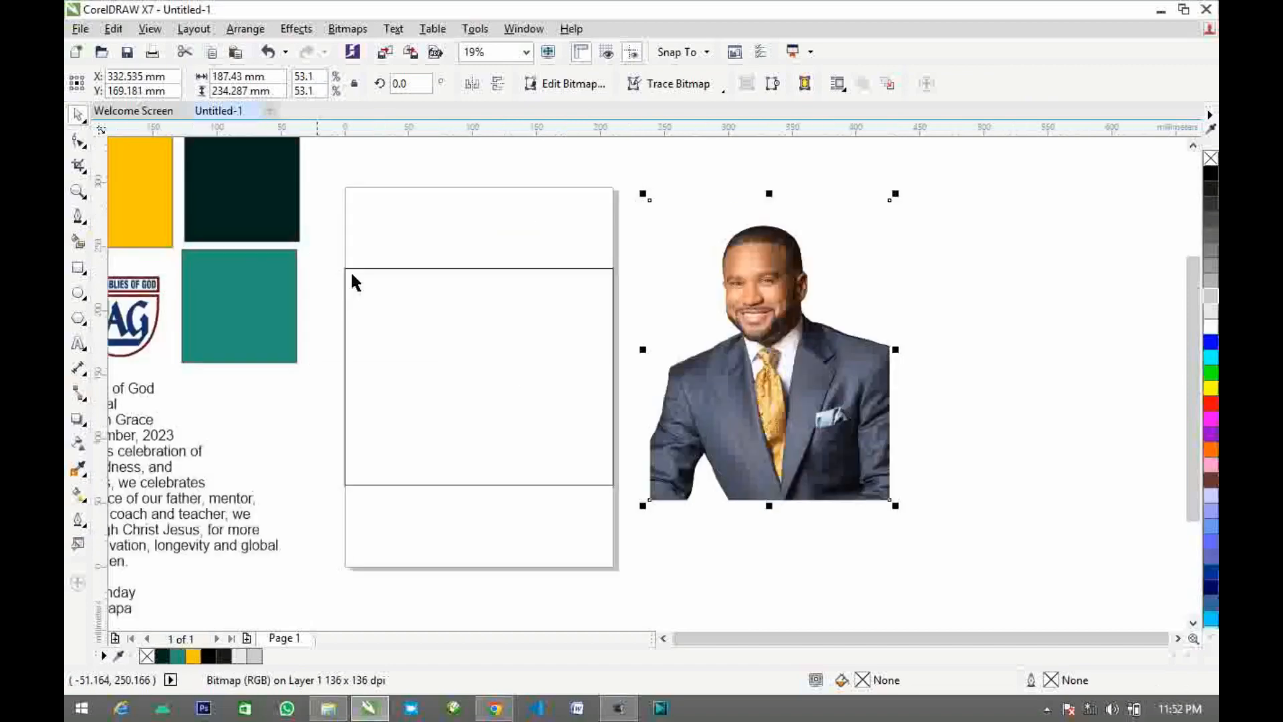
pyautogui.click(350, 269)
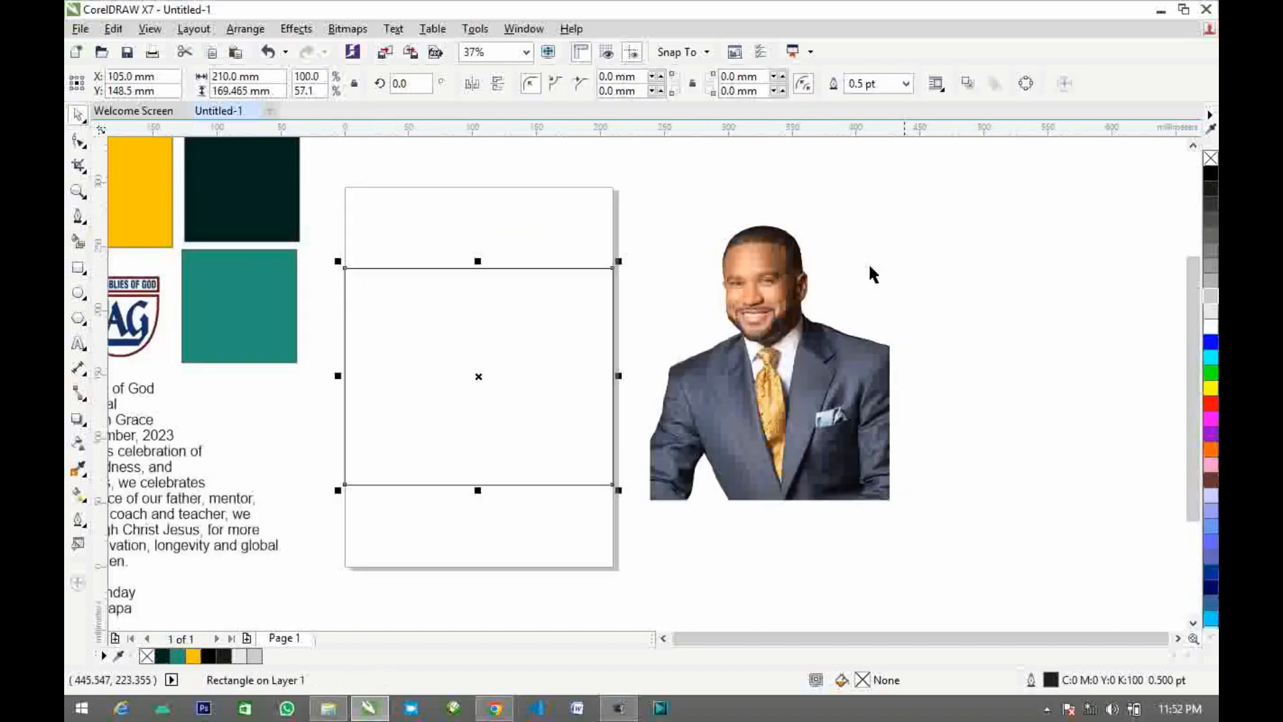
pyautogui.rightClick(1211, 157)
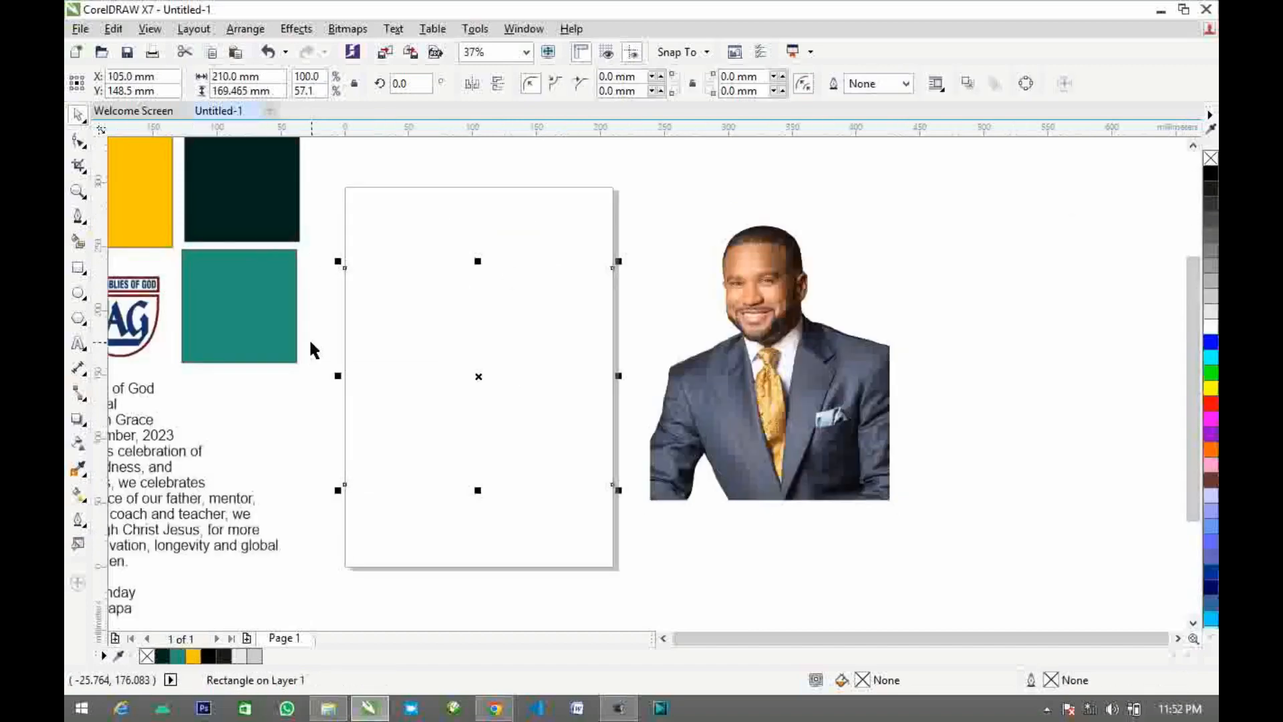
# Copy the dark green fill (#002422) from the sample square onto the page rectangle
pyautogui.click(258, 218)
pyautogui.scroll(-1, 254, 223)
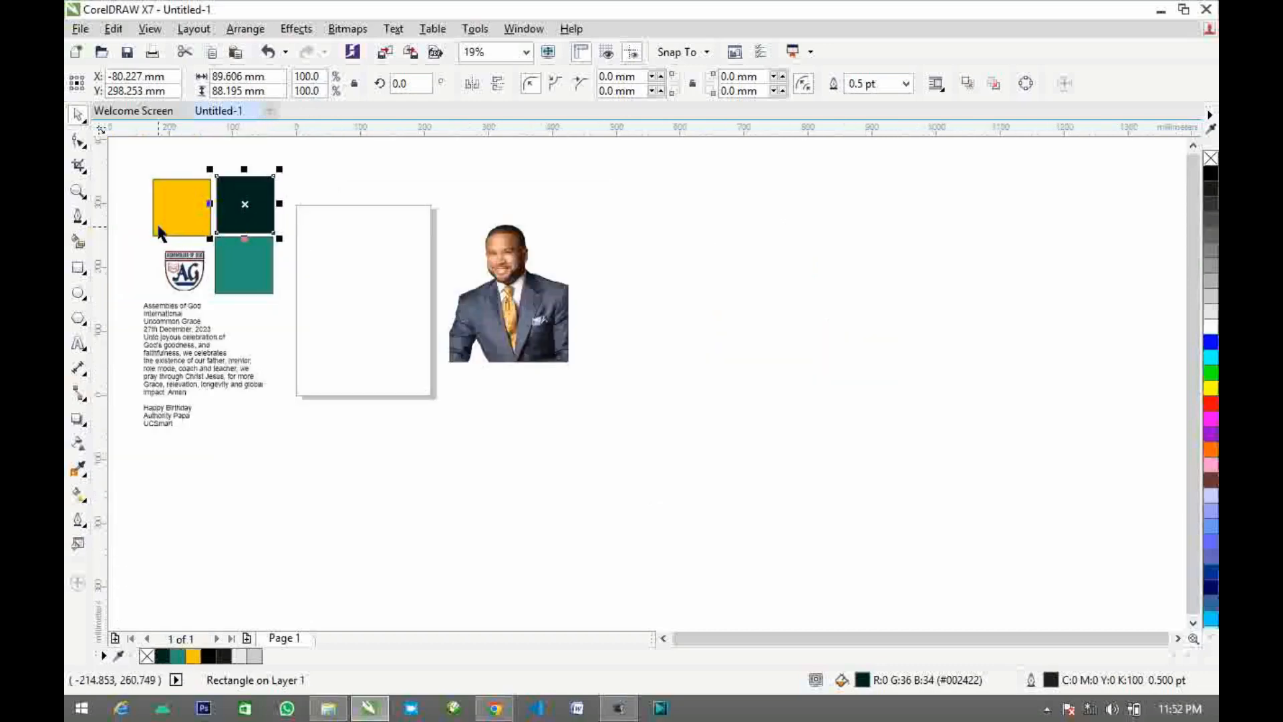
pyautogui.scroll(1, 156, 222)
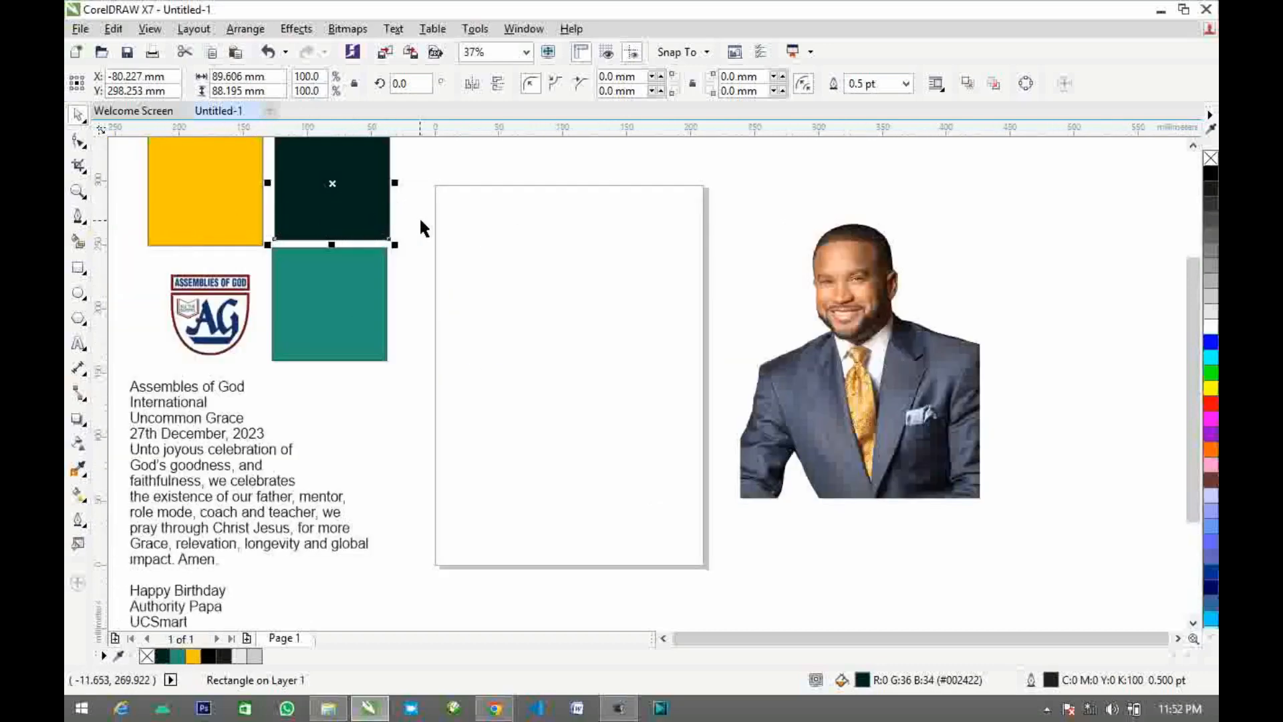
pyautogui.moveTo(366, 189); pyautogui.dragTo(494, 338)
pyautogui.moveTo(375, 223); pyautogui.dragTo(519, 349)
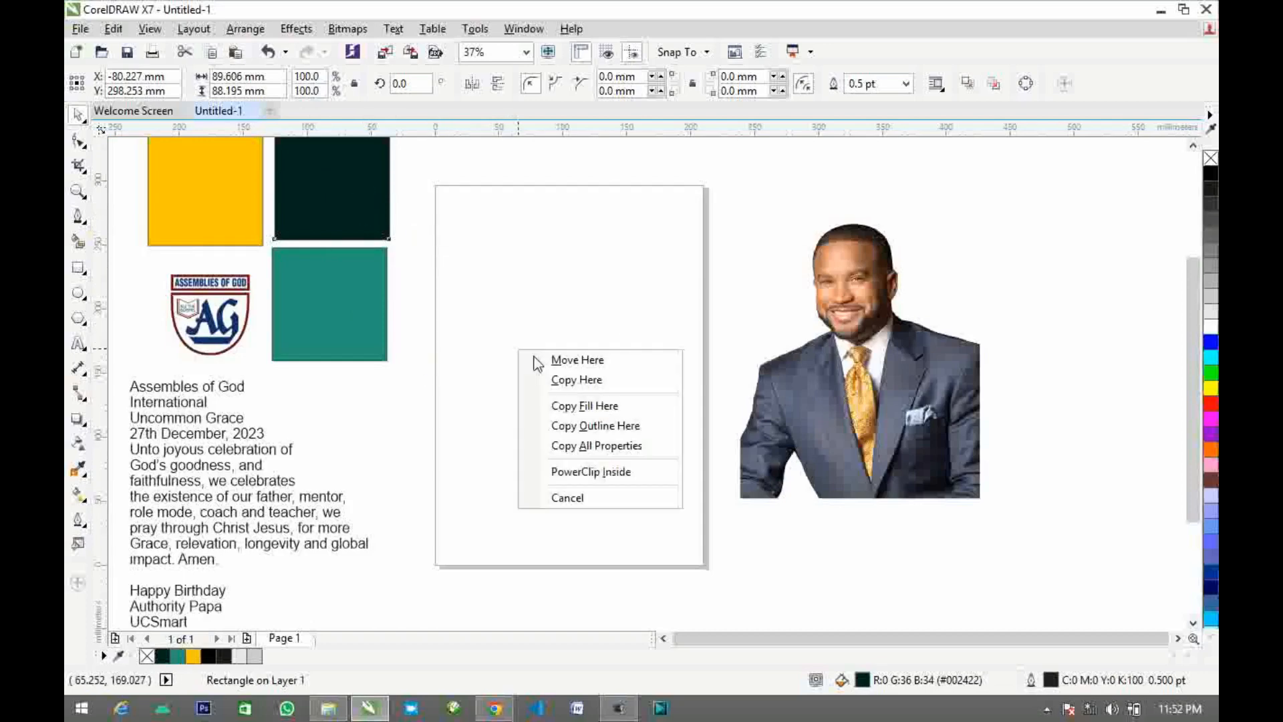
pyautogui.click(585, 407)
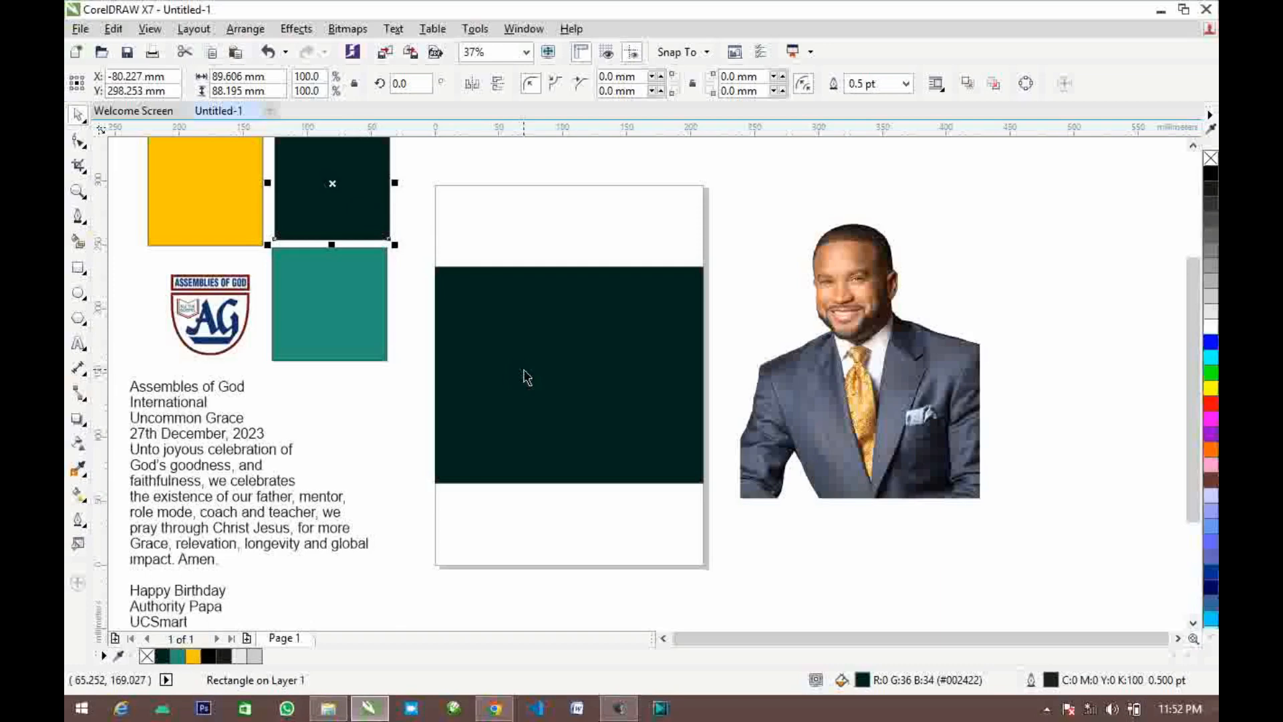
pyautogui.click(418, 410)
pyautogui.click(550, 375)
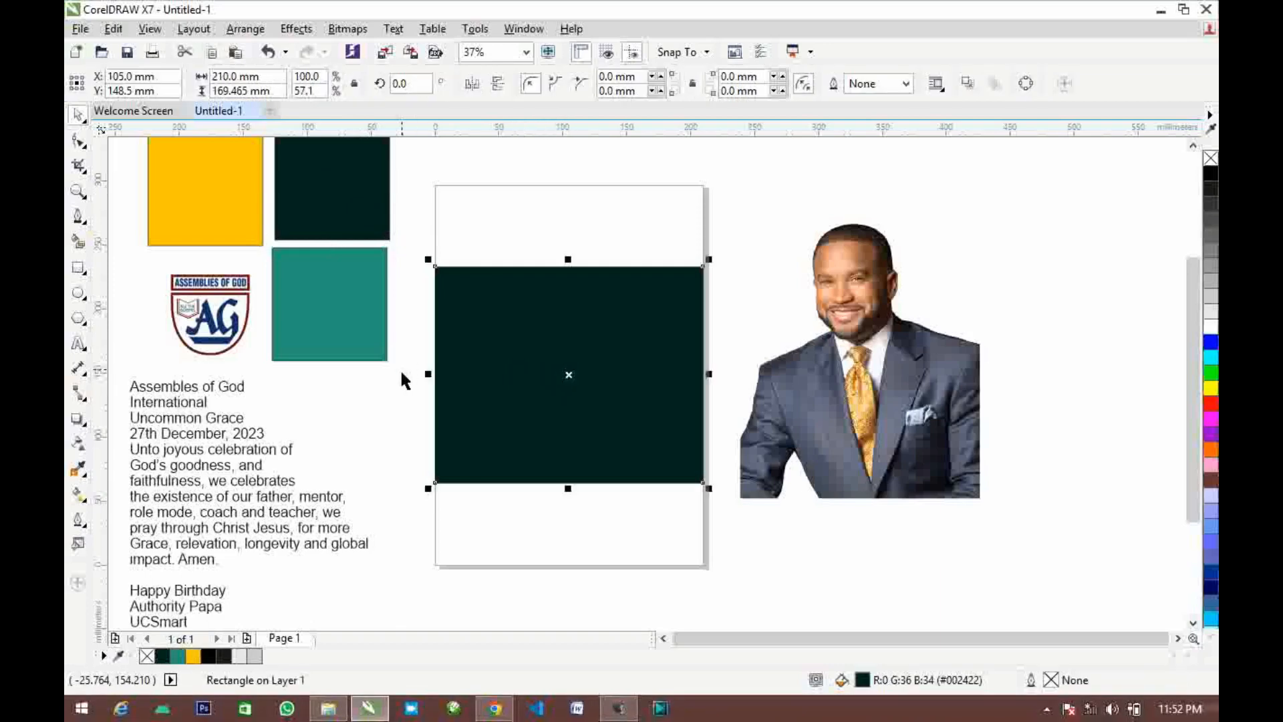
# Try the man's photo over the dark green rectangle and move it back outside the page
pyautogui.moveTo(881, 408); pyautogui.dragTo(725, 408)
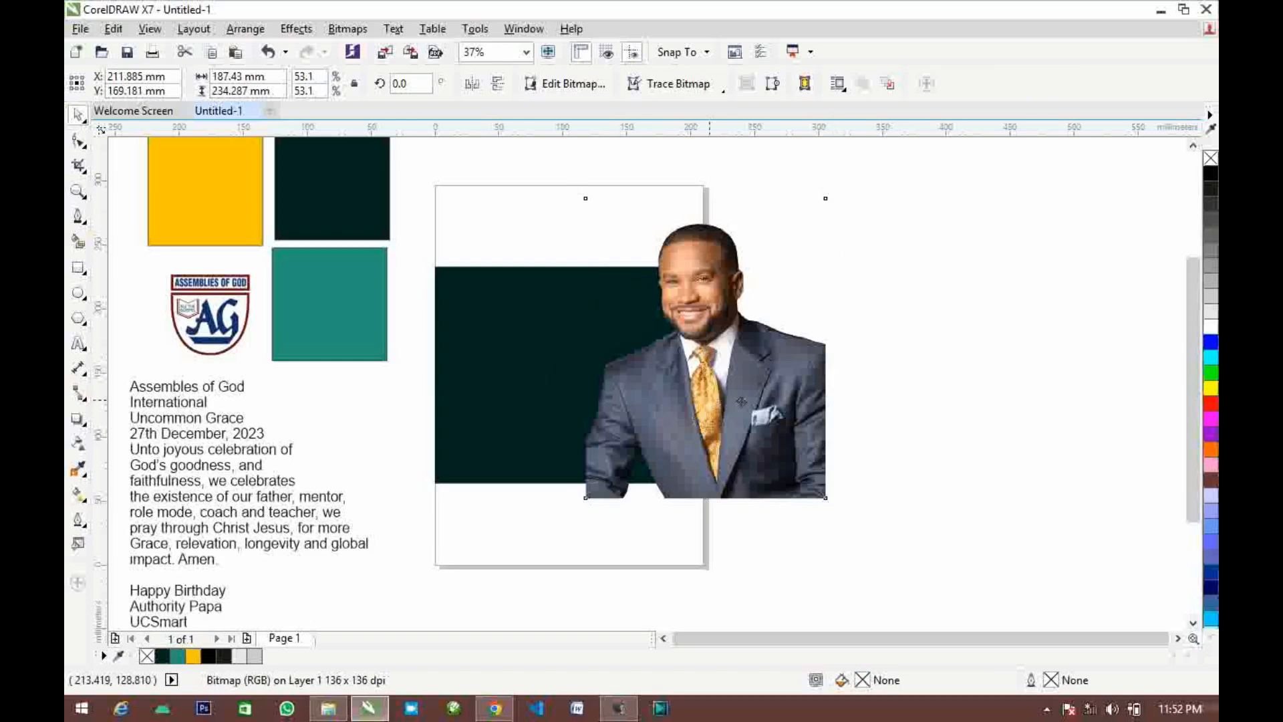
pyautogui.moveTo(725, 403); pyautogui.dragTo(905, 398)
# Move the birthday message text block slightly up, closer to the Assemblies of God logo
pyautogui.click(206, 389)
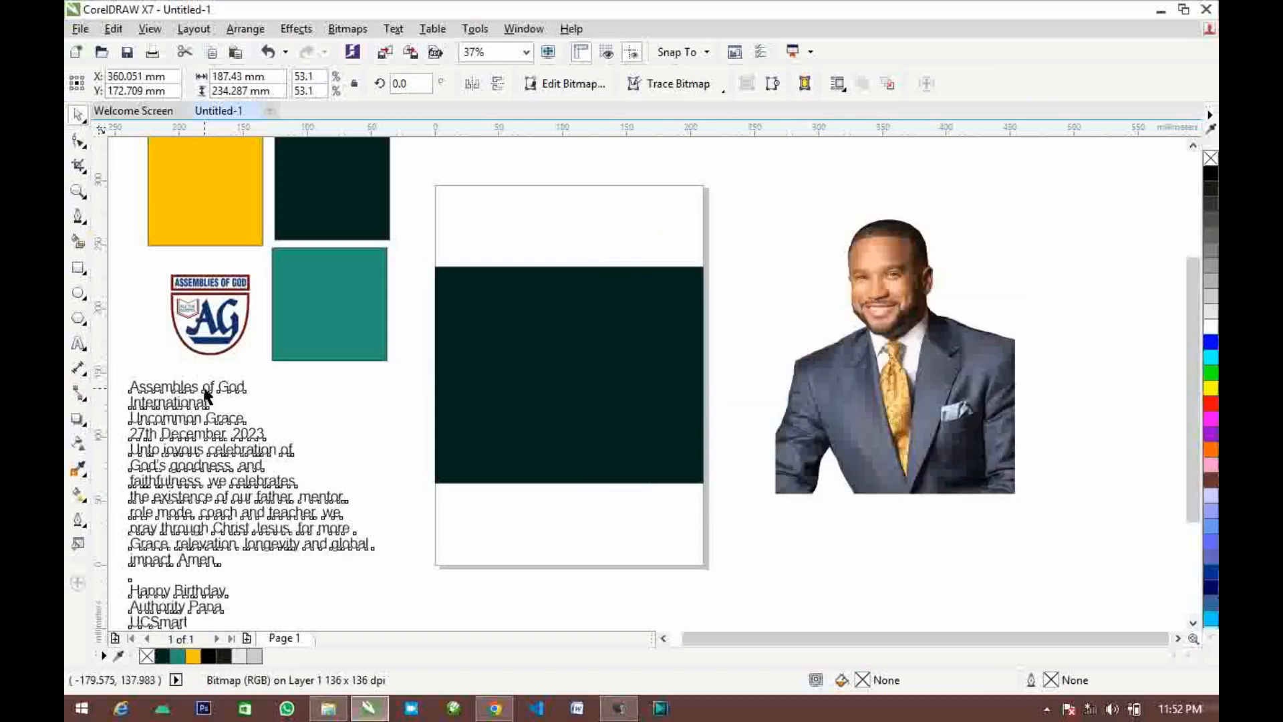
pyautogui.click(194, 394)
pyautogui.click(189, 424)
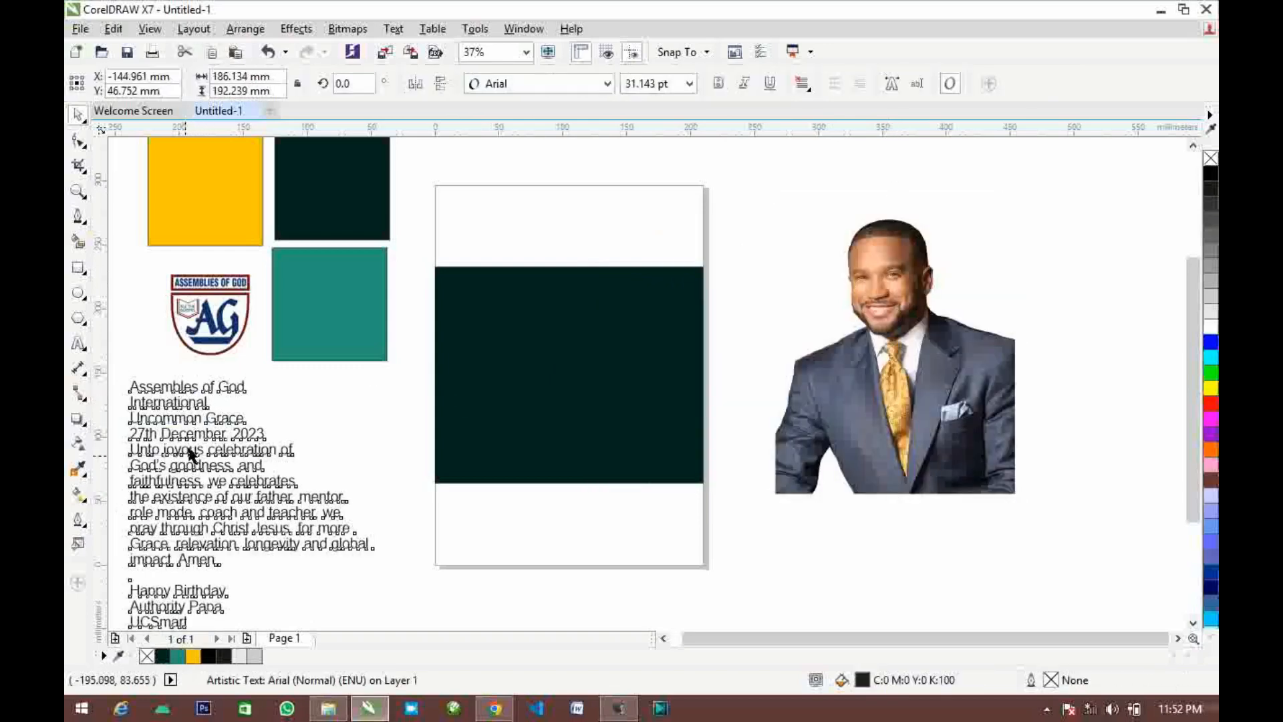
pyautogui.moveTo(185, 455); pyautogui.dragTo(191, 444)
pyautogui.scroll(-1, 183, 453)
pyautogui.scroll(1, 172, 460)
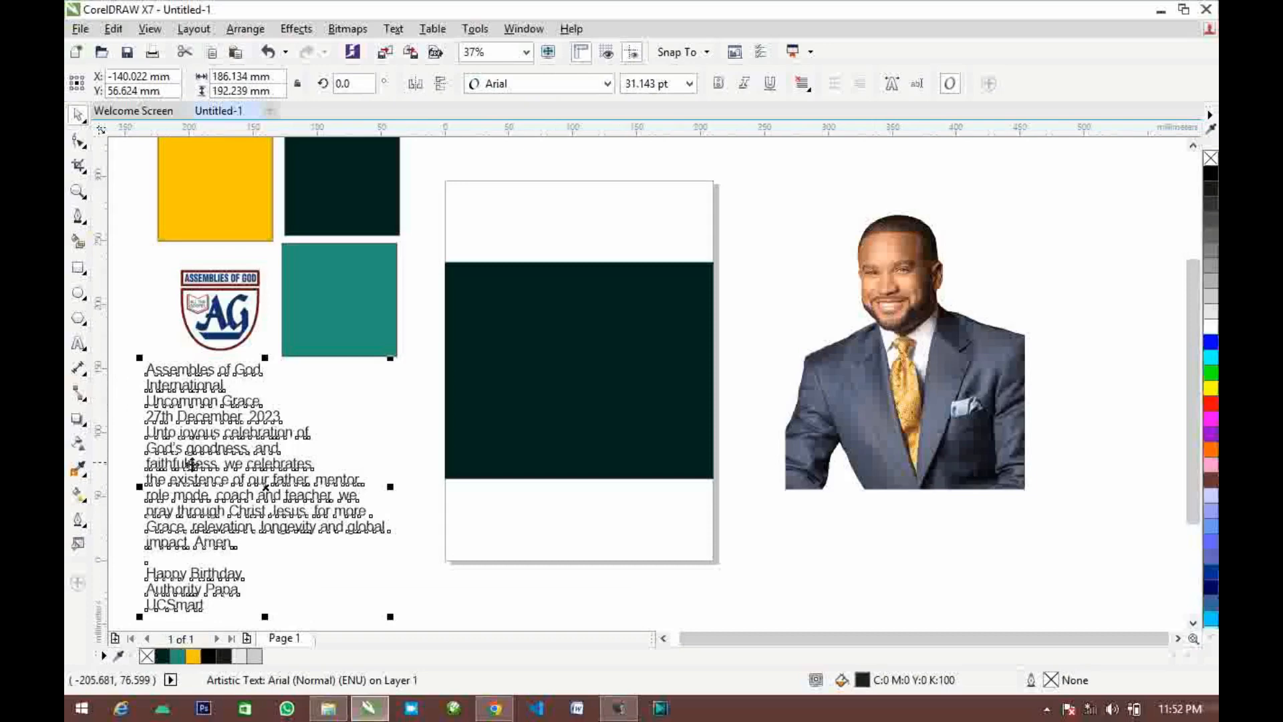
pyautogui.click(345, 394)
pyautogui.click(199, 416)
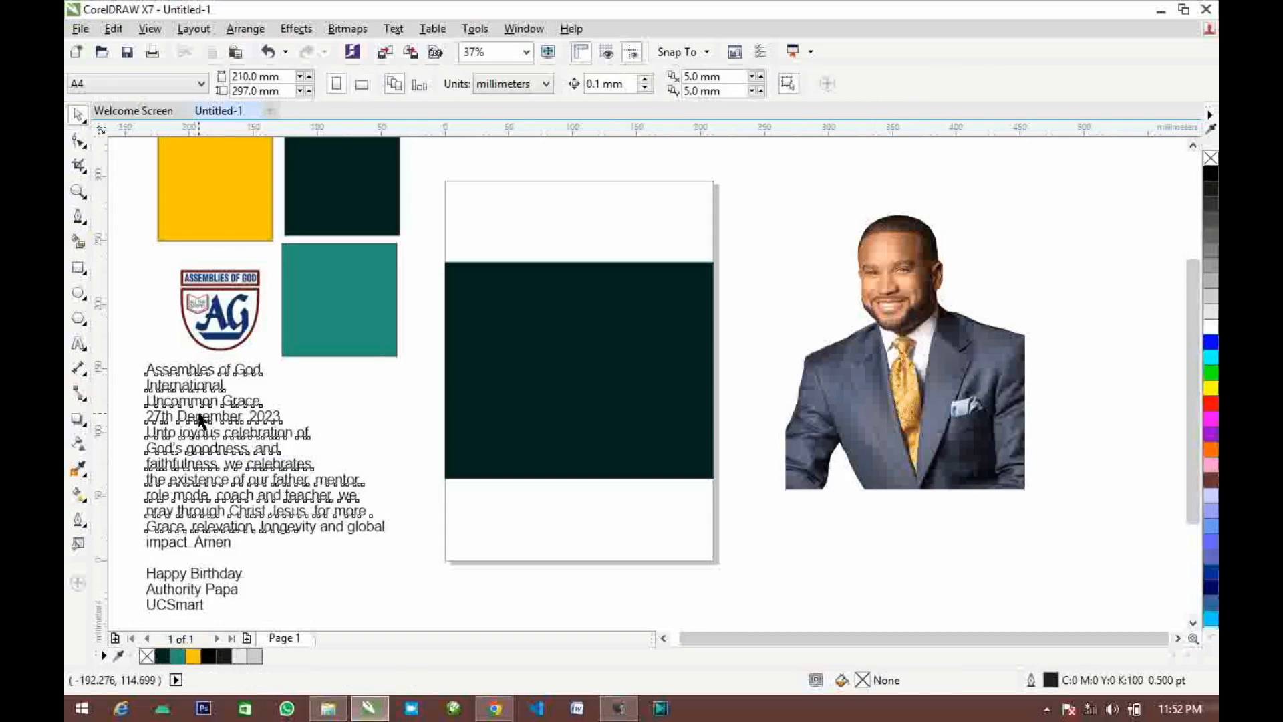
# Cut the "Assembles of God International" lines from the message text and paste them as separate text at the page's top
pyautogui.doubleClick(207, 391)
pyautogui.moveTo(226, 386); pyautogui.dragTo(146, 369)
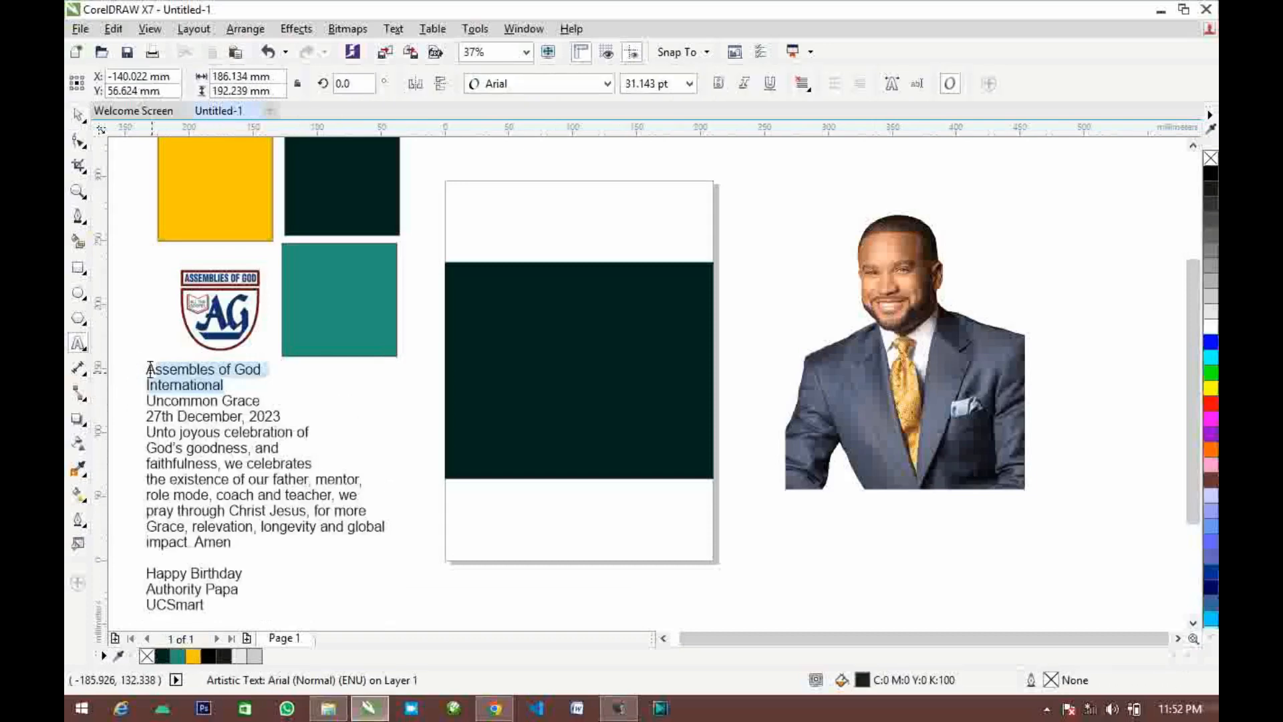
pyautogui.hotkey('ctrl', 'x')
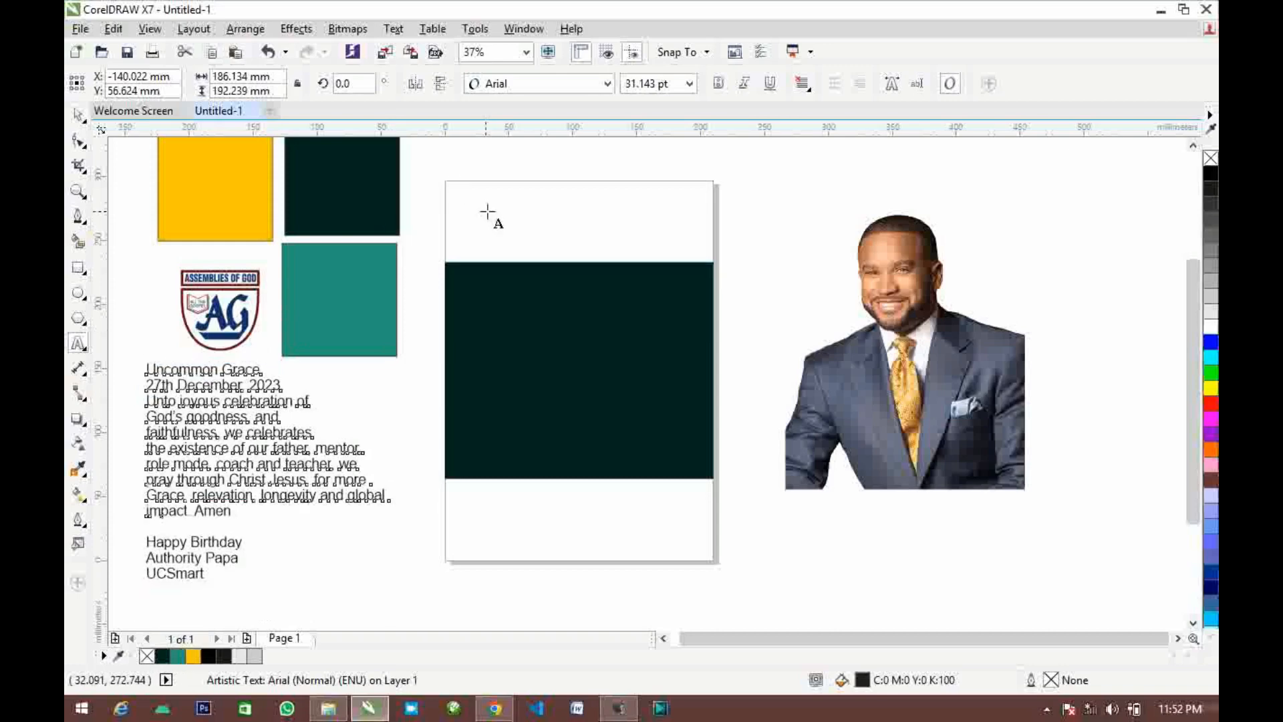
pyautogui.click(487, 211)
pyautogui.hotkey('ctrl', 'v')
# Cut the "Uncommon Grace" and date lines from the message text and paste them as separate text near the page's upper-right corner
pyautogui.click(200, 411)
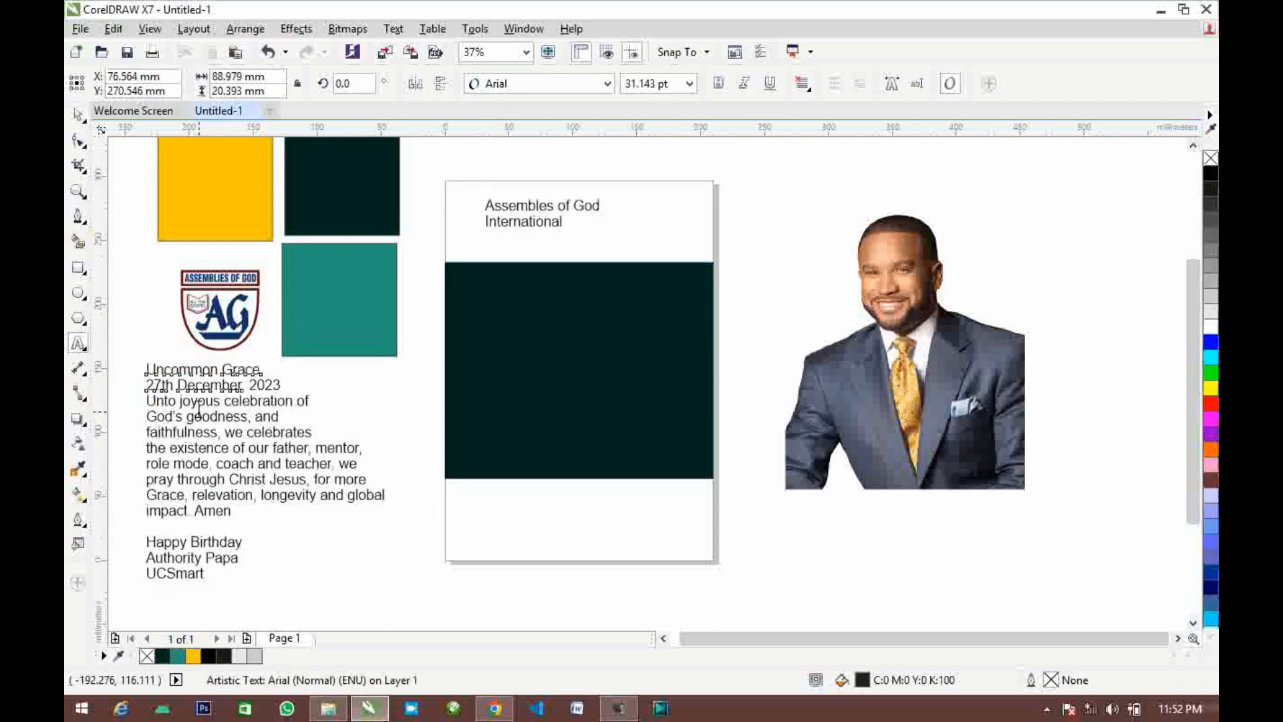
pyautogui.moveTo(265, 376); pyautogui.dragTo(223, 384)
pyautogui.click(283, 386)
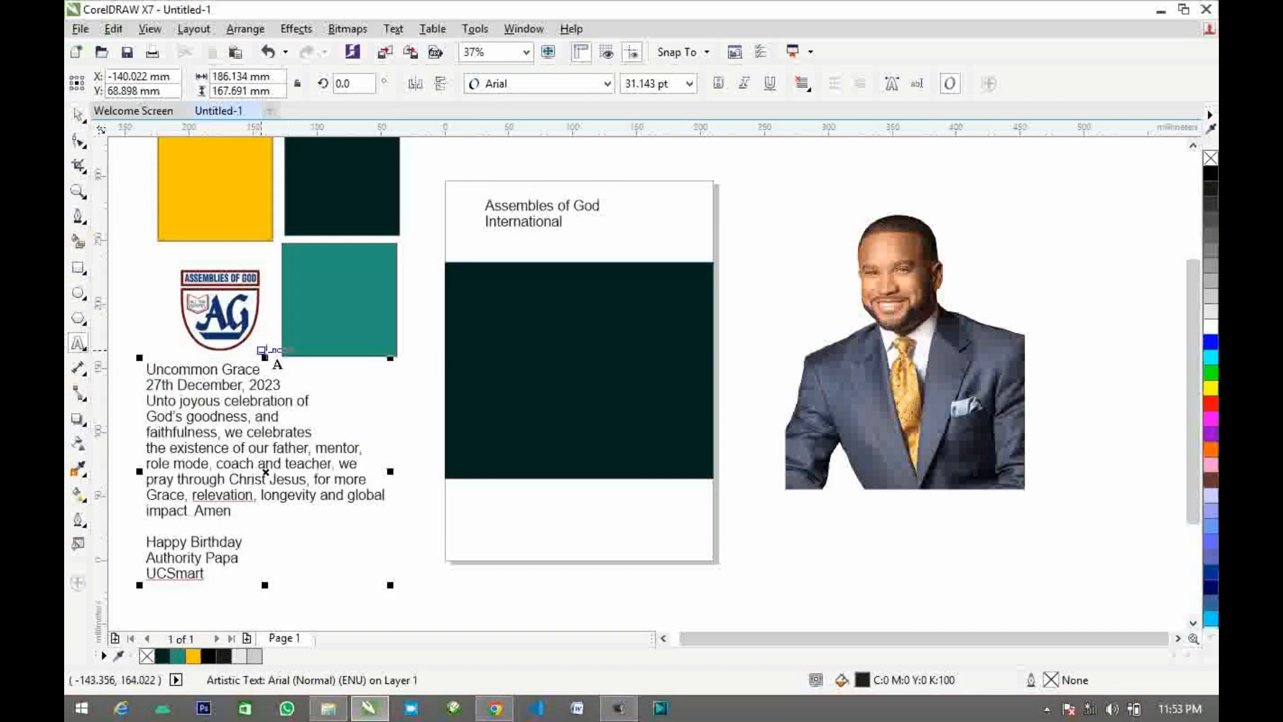
pyautogui.moveTo(274, 386); pyautogui.dragTo(134, 365)
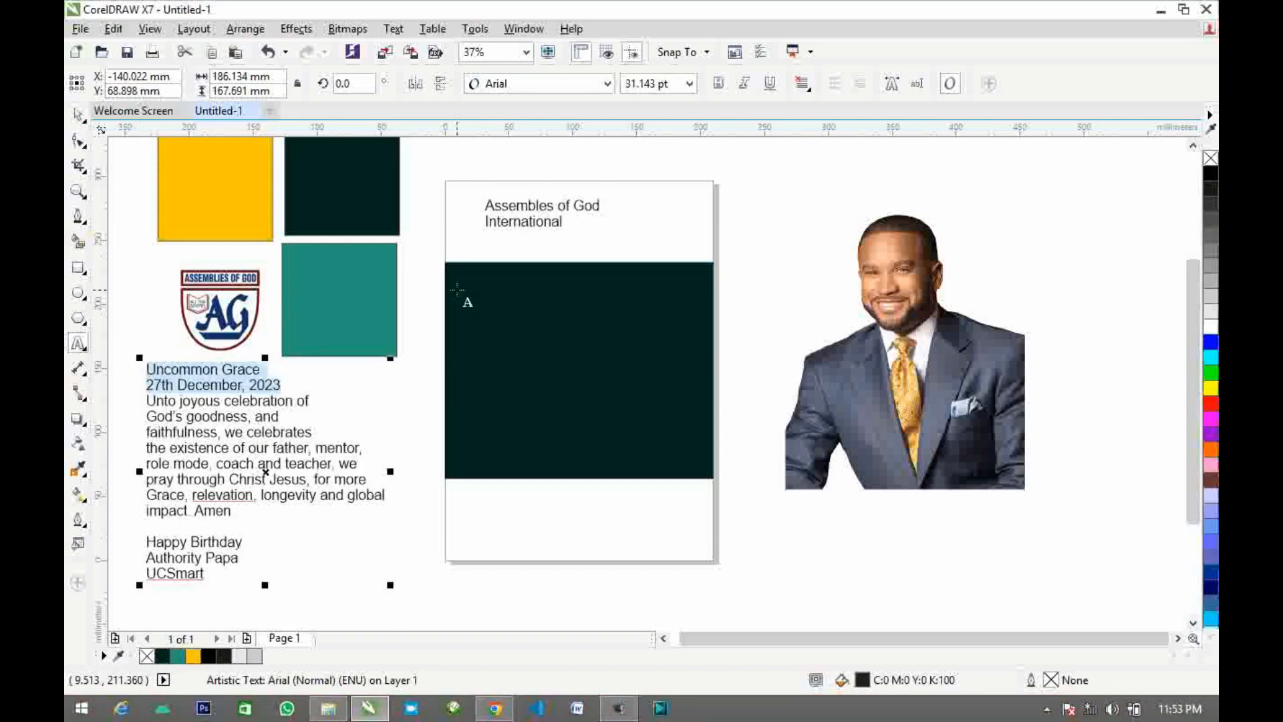
pyautogui.press('Delete')
pyautogui.click(680, 206)
pyautogui.hotkey('ctrl', 'v')
# Cut the "Unto joyous celebration" paragraph into its own text object and place it beside the page's lower-left corner
pyautogui.click(238, 498)
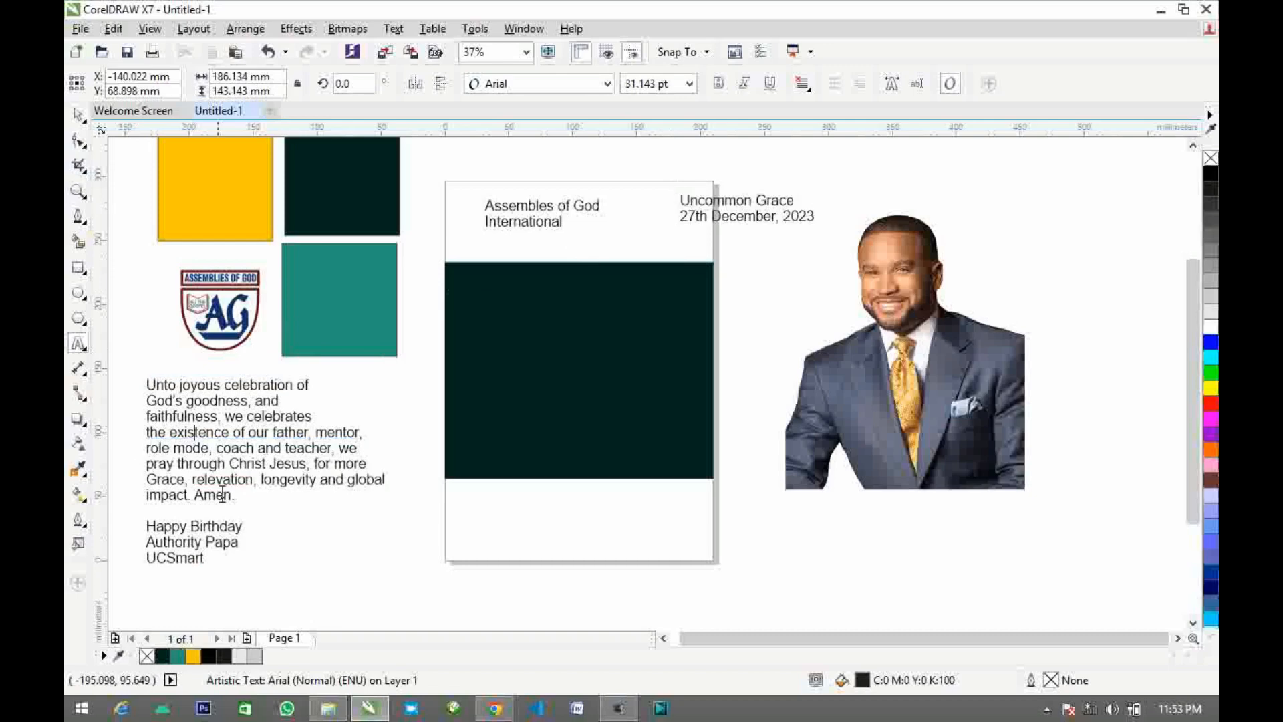
pyautogui.moveTo(237, 498); pyautogui.dragTo(146, 382)
pyautogui.press('Delete')
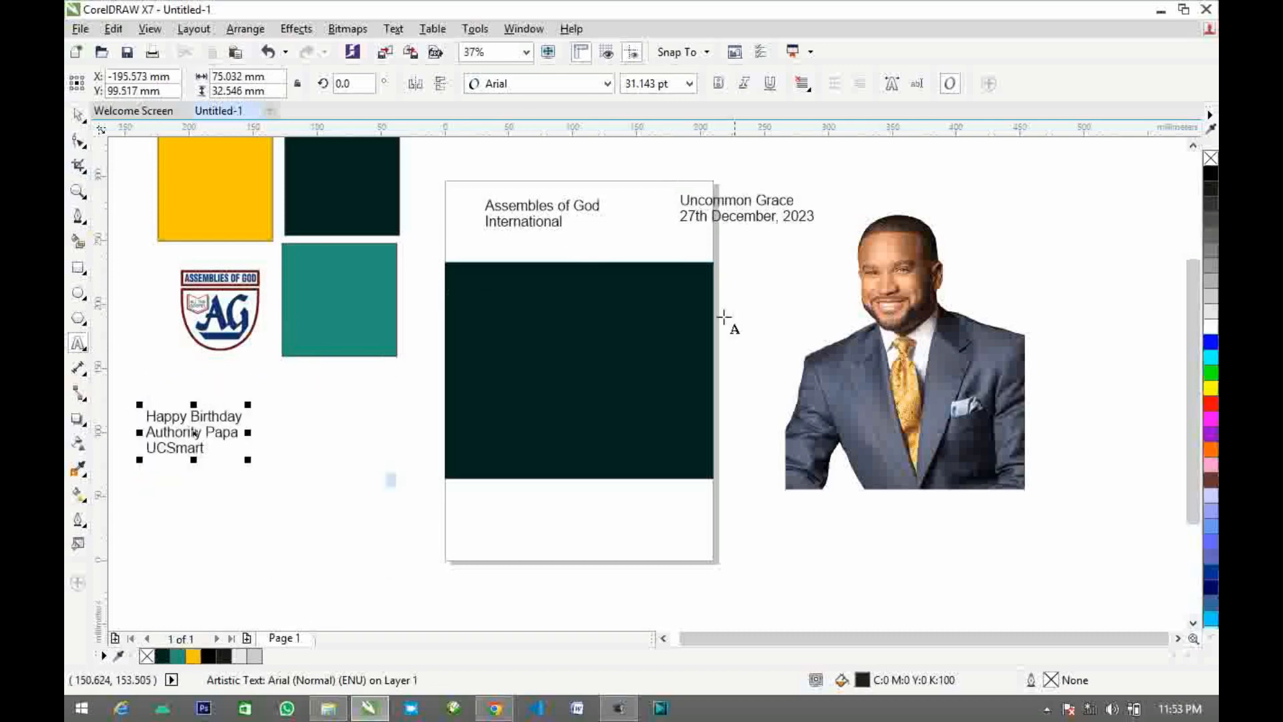
pyautogui.click(372, 545)
pyautogui.hotkey('ctrl', 'v')
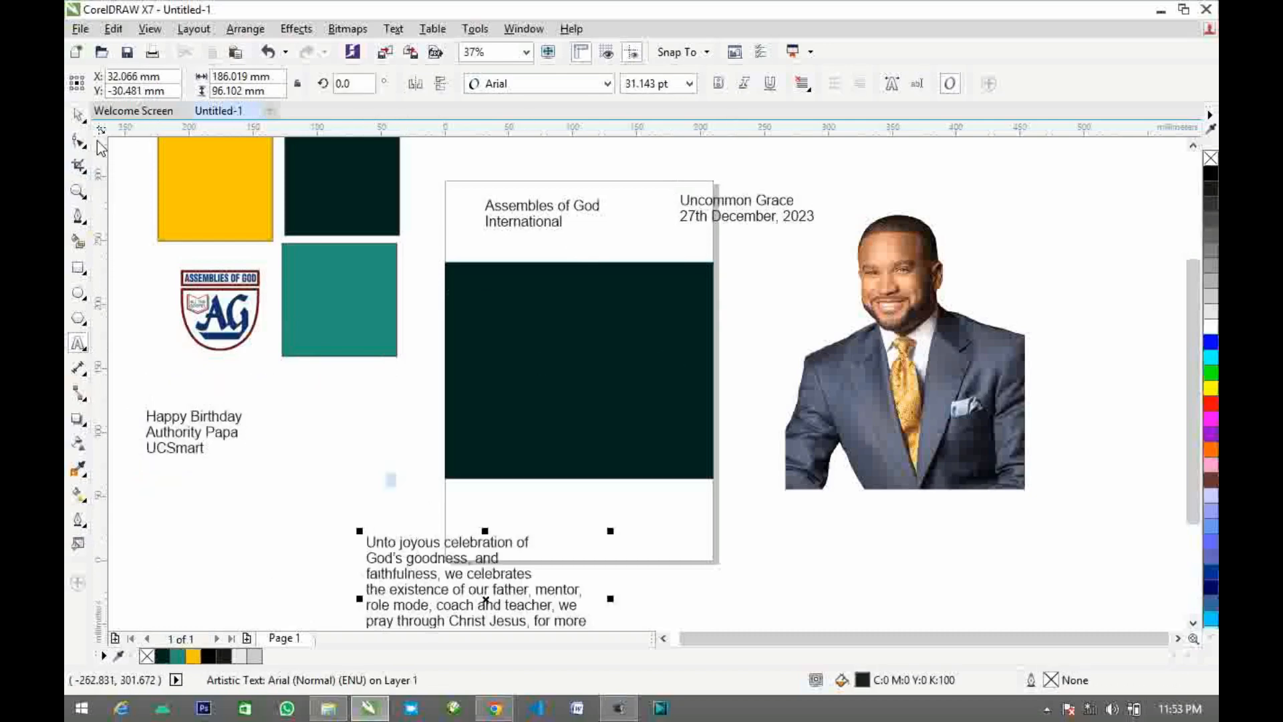
pyautogui.click(78, 114)
pyautogui.moveTo(376, 552); pyautogui.dragTo(245, 508)
pyautogui.click(547, 530)
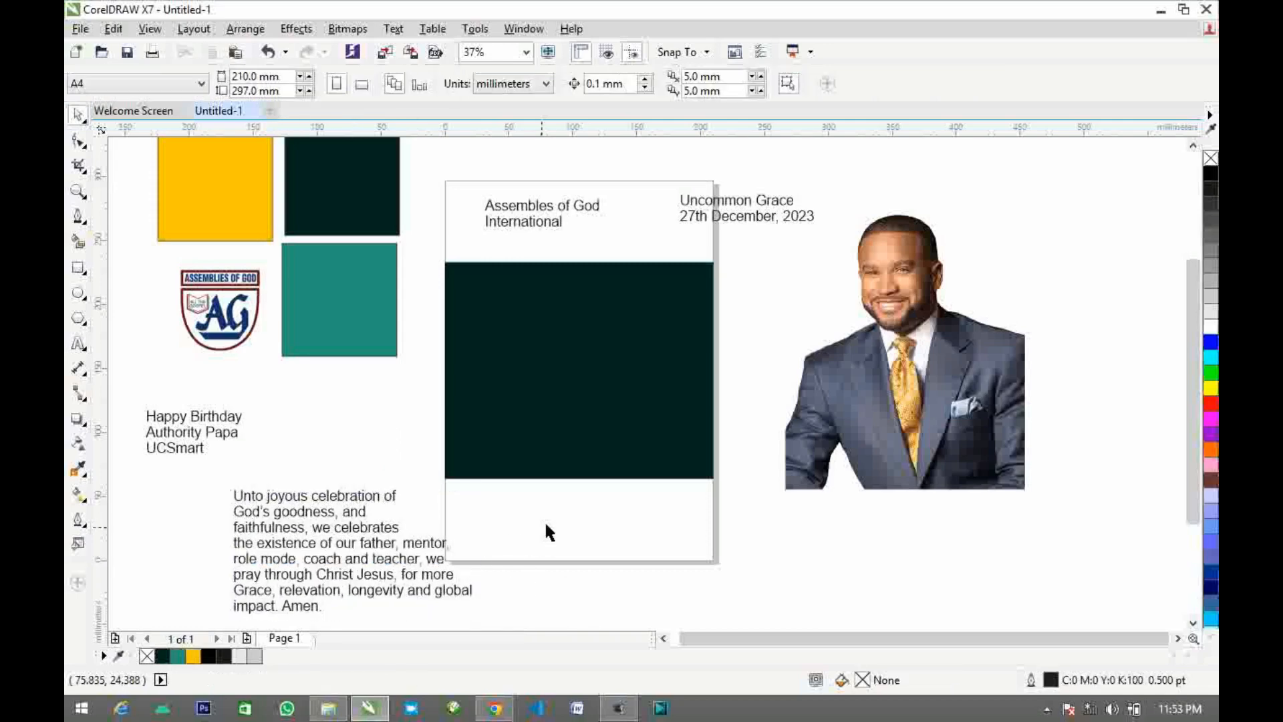
# Move the Assemblies of God logo onto the dark green rectangle's upper-left area and scale it down to about 11.7 mm
pyautogui.click(220, 307)
pyautogui.moveTo(220, 307); pyautogui.dragTo(534, 309)
pyautogui.scroll(2, 534, 309)
pyautogui.moveTo(670, 429); pyautogui.dragTo(481, 333)
pyautogui.scroll(2, 484, 277)
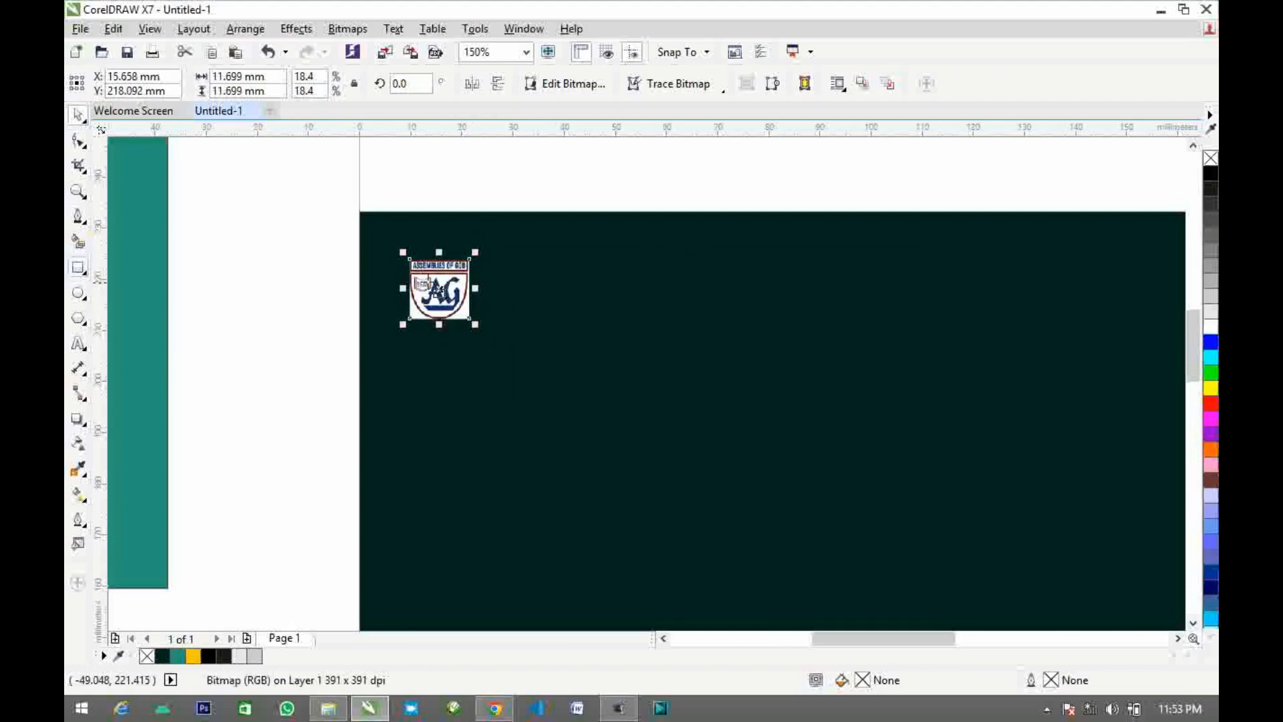
# Draw a thin vertical rectangle just right of the logo, fill it white without outline, and lengthen it to about 15 mm
pyautogui.press('F6')
pyautogui.scroll(2, 483, 280)
pyautogui.moveTo(487, 235); pyautogui.dragTo(487, 376)
pyautogui.press('space')
pyautogui.click(1210, 327)
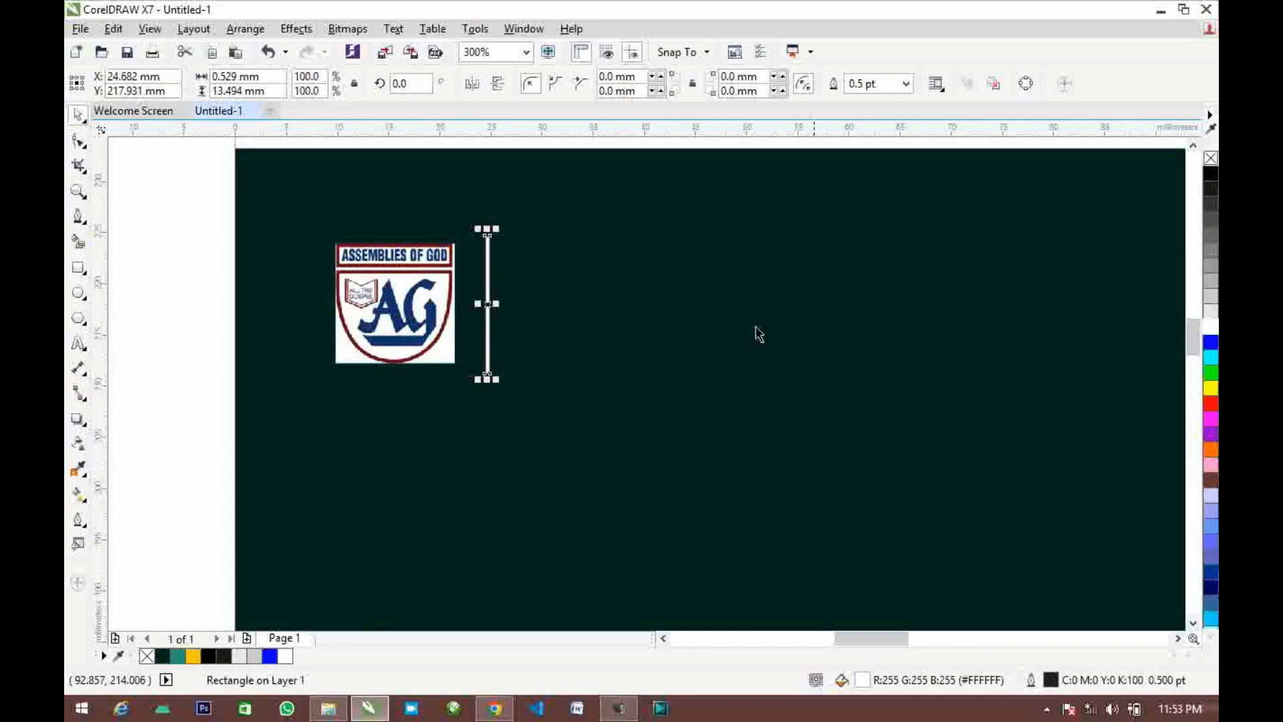
pyautogui.rightClick(1210, 158)
pyautogui.scroll(2, 491, 358)
pyautogui.moveTo(473, 428); pyautogui.dragTo(476, 460)
pyautogui.scroll(-2, 477, 427)
pyautogui.scroll(1, 476, 329)
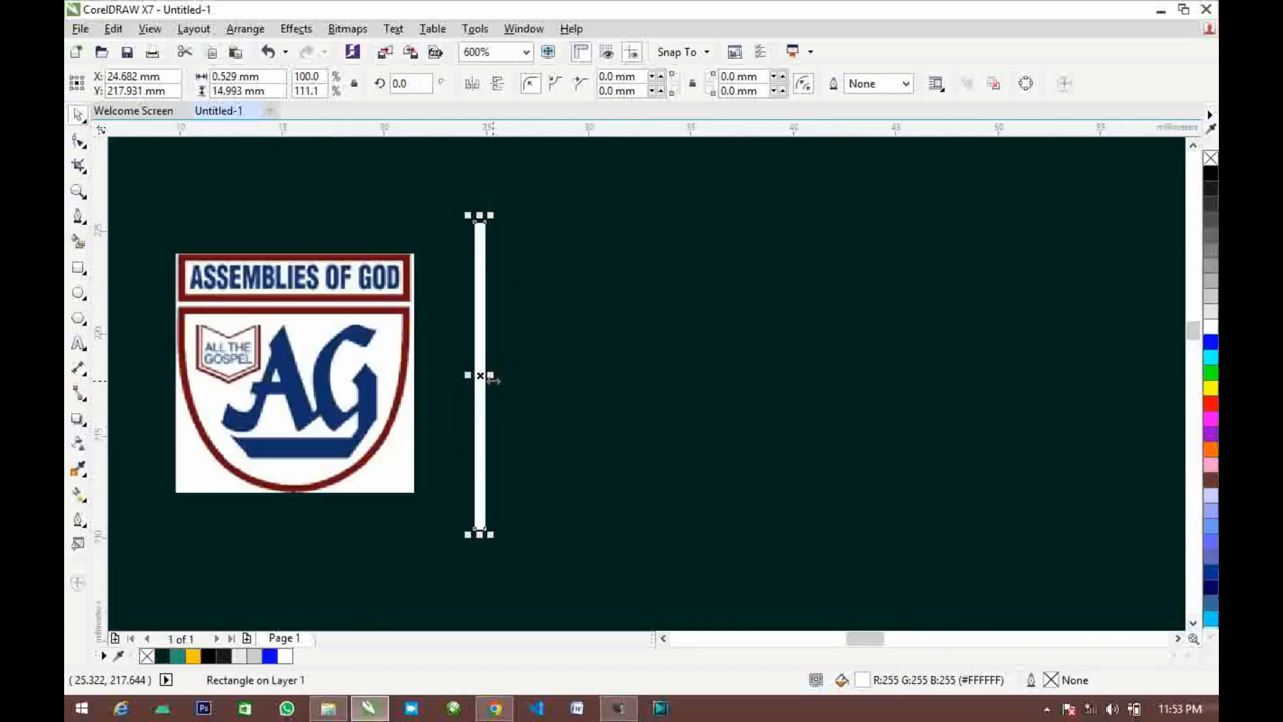
# Narrow the white bar to about 0.26 mm, duplicate it just to its right, and shorten the copy at both ends
pyautogui.moveTo(494, 381); pyautogui.dragTo(495, 393)
pyautogui.scroll(1, 482, 381)
pyautogui.rightClick(495, 393)
pyautogui.scroll(-1, 493, 396)
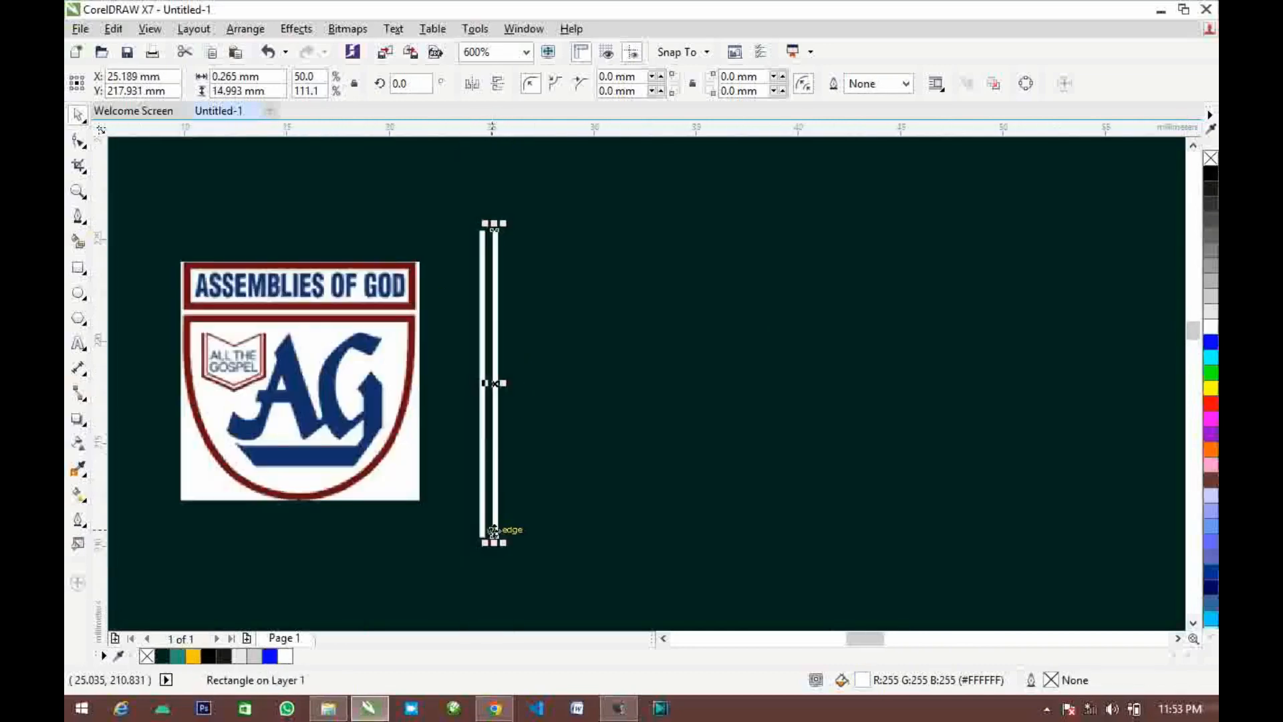
pyautogui.moveTo(493, 532)
pyautogui.mouseDown()
pyautogui.moveTo(493, 482)
pyautogui.moveTo(493, 510)
pyautogui.mouseUp()
pyautogui.click(462, 429)
# Move the logo closer to the two white bars and enlarge logo and bars together to about 16.3 x 17.2 mm
pyautogui.scroll(-2, 468, 421)
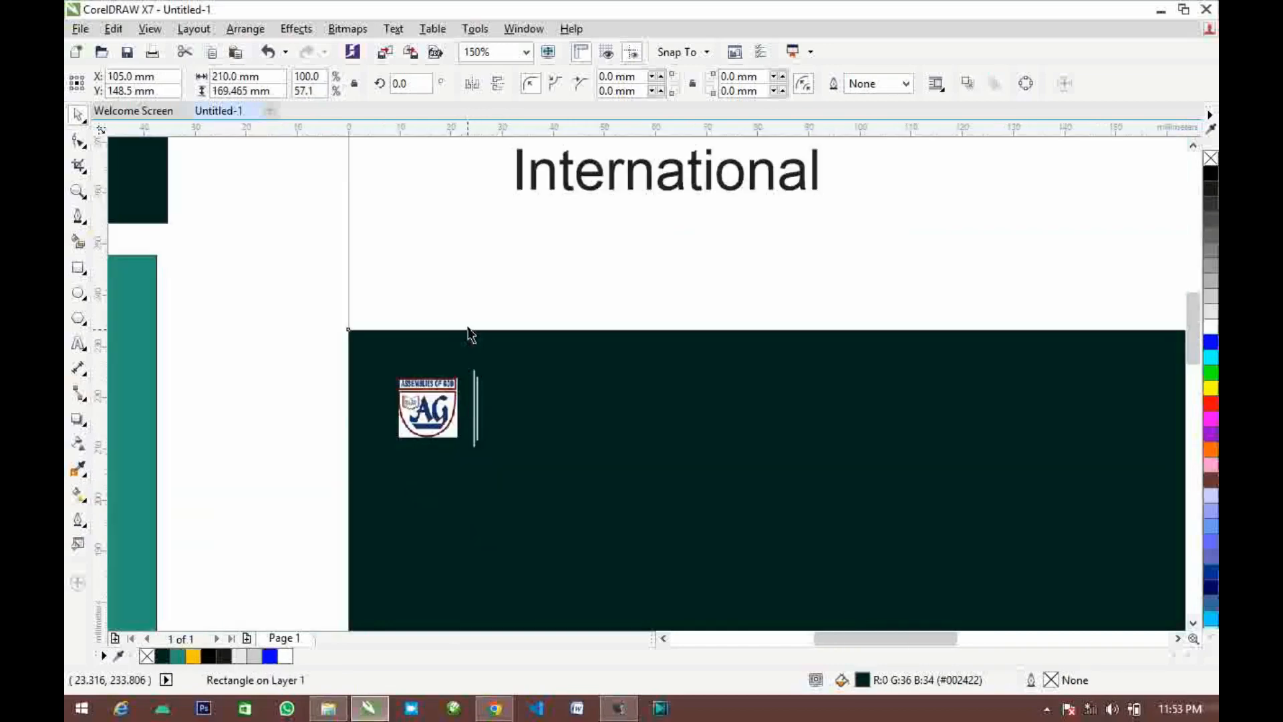
pyautogui.scroll(1, 435, 407)
pyautogui.moveTo(422, 399); pyautogui.dragTo(437, 404)
pyautogui.scroll(1, 435, 413)
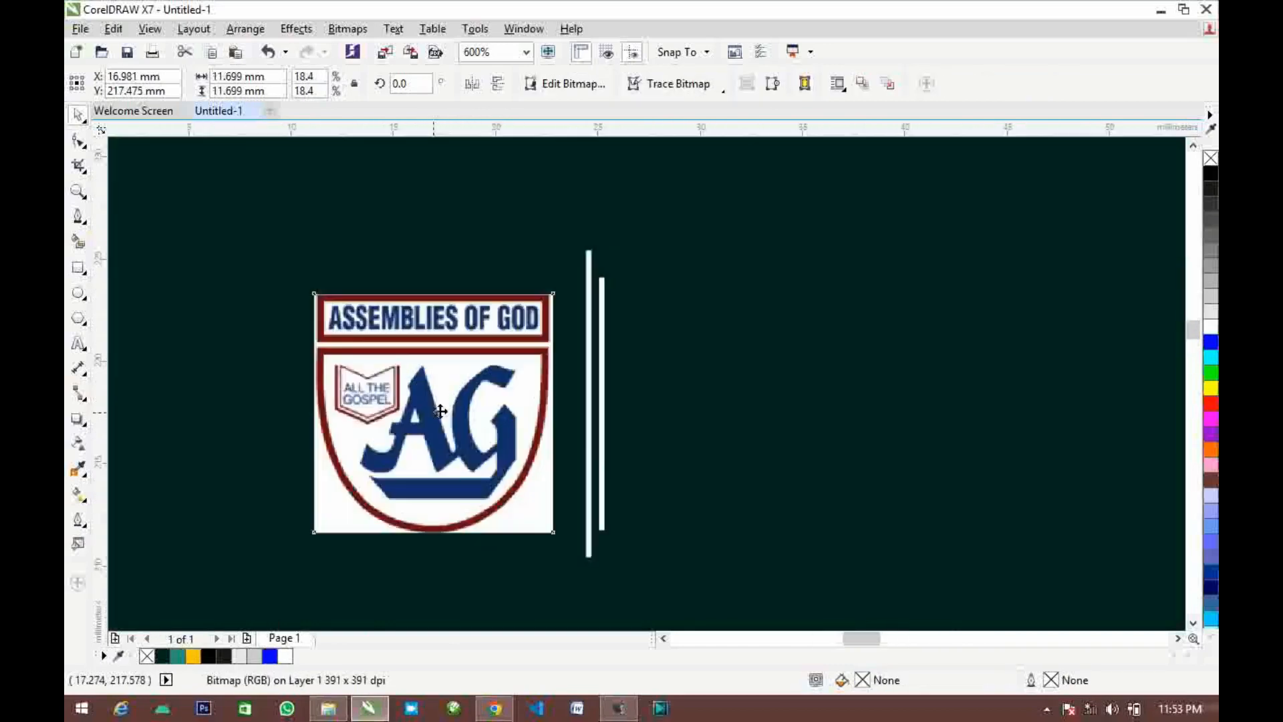
pyautogui.scroll(-2, 319, 526)
pyautogui.moveTo(280, 379); pyautogui.dragTo(399, 538)
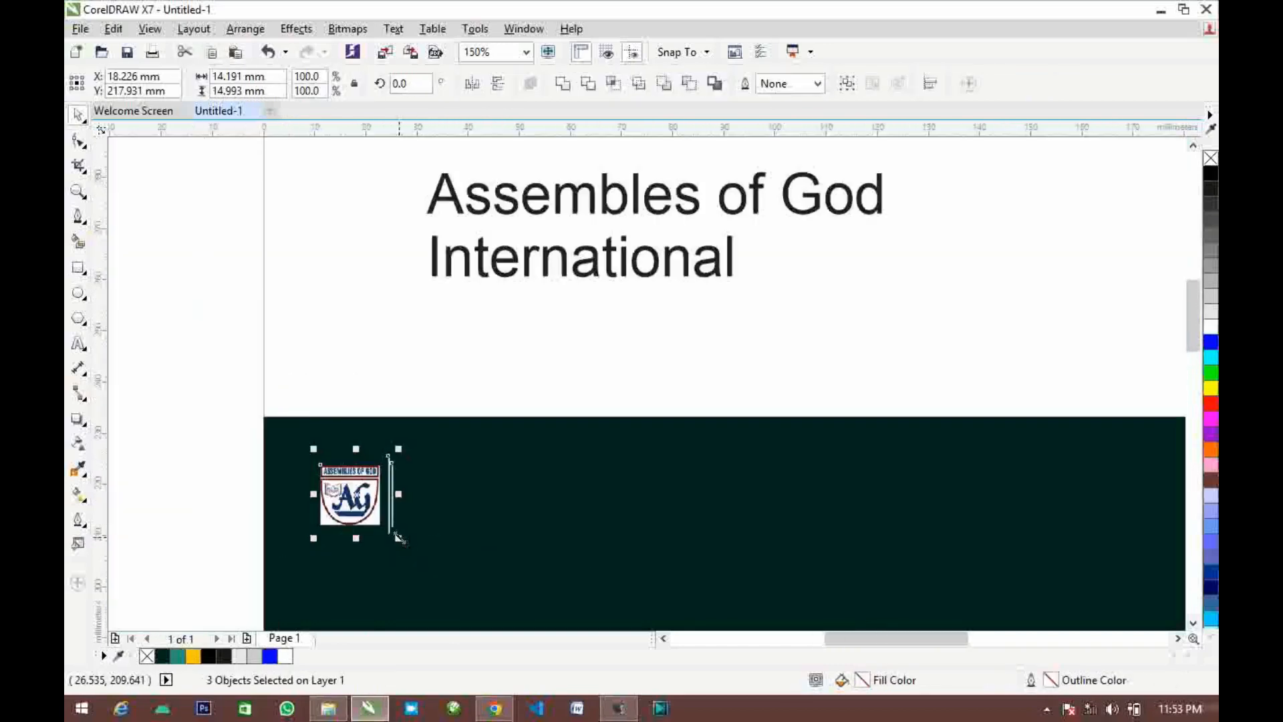
pyautogui.scroll(-1, 399, 538)
pyautogui.scroll(1, 399, 539)
pyautogui.scroll(-1, 399, 538)
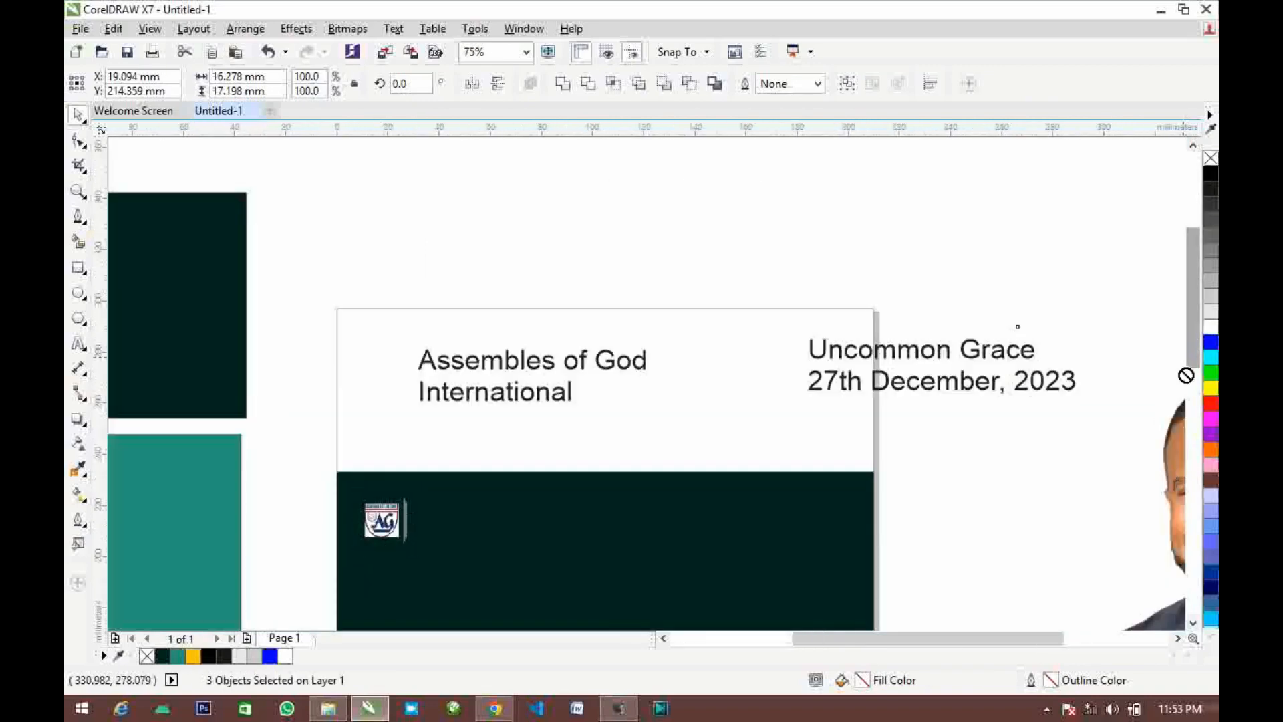
# Set the "Assembles of God International" text in white Futura Md BT and place it right of the bars on the dark rectangle
pyautogui.moveTo(1183, 356); pyautogui.dragTo(1186, 375)
pyautogui.moveTo(1193, 355); pyautogui.dragTo(1192, 392)
pyautogui.click(526, 235)
pyautogui.click(528, 87)
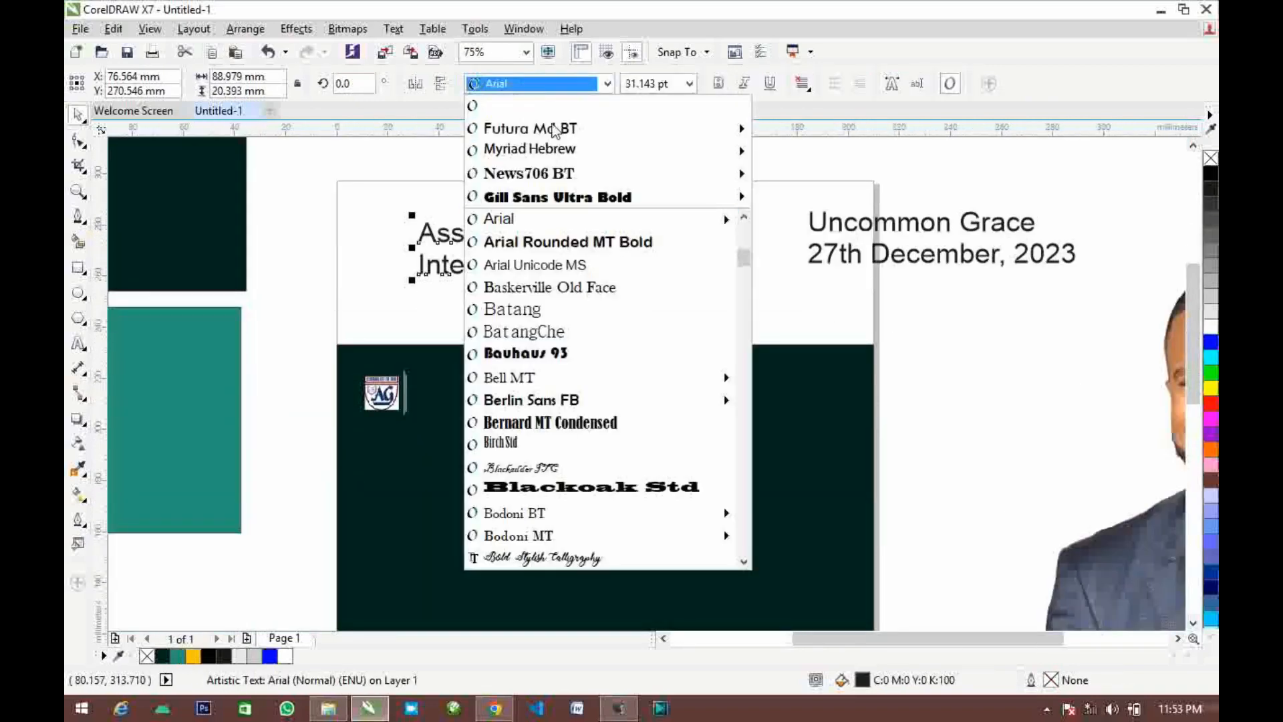
pyautogui.click(554, 129)
pyautogui.moveTo(573, 232); pyautogui.dragTo(525, 398)
pyautogui.scroll(1, 550, 393)
pyautogui.click(1211, 326)
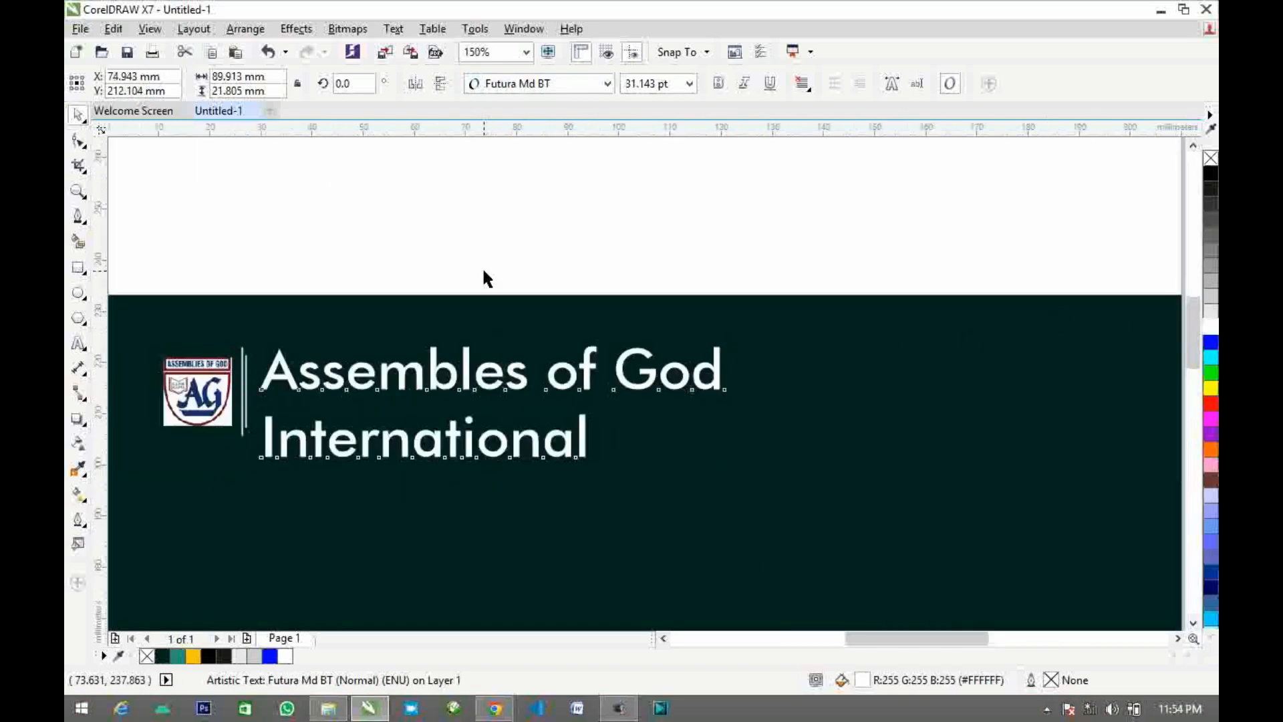
# Break the two-line church name apart, then scale "Assembles of God" down to about 24 pt and make it bold
pyautogui.hotkey('ctrl', 'k')
pyautogui.click(615, 363)
pyautogui.click(677, 386)
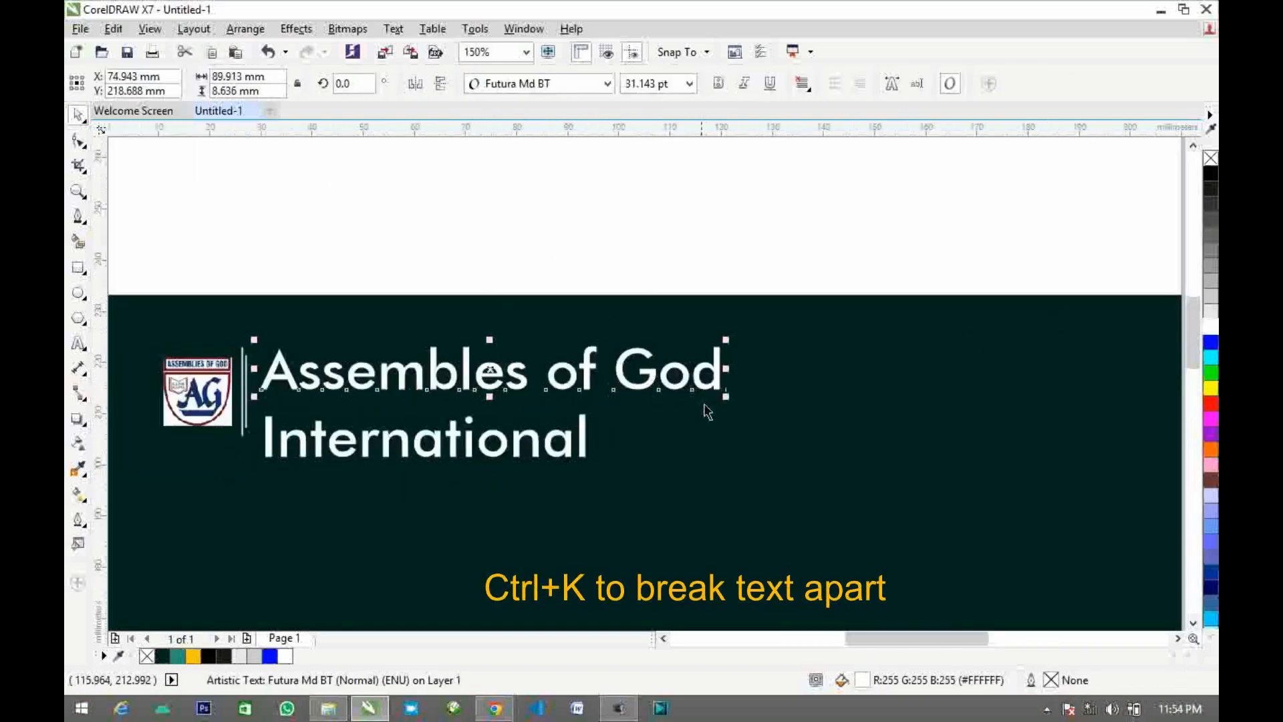
pyautogui.moveTo(726, 396); pyautogui.dragTo(619, 385)
pyautogui.click(721, 86)
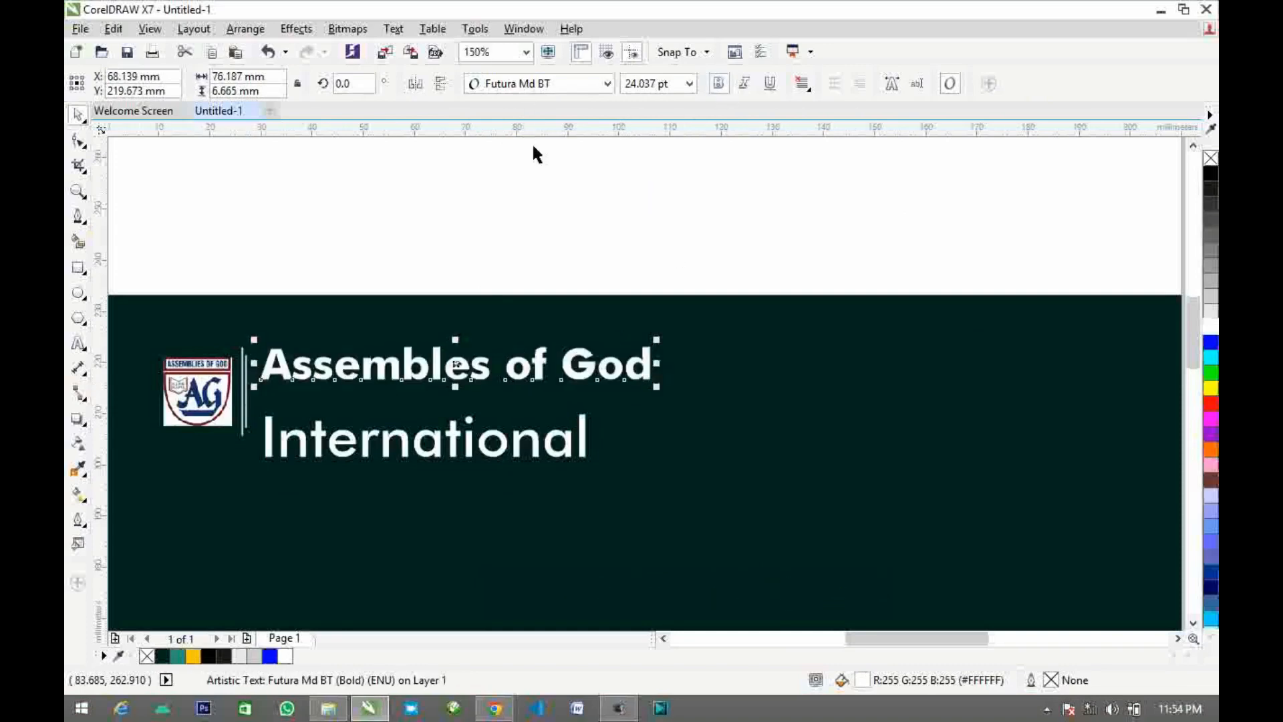
# Tighten the letter spacing of "Assembles of God" with the Shape tool to a width of about 70.6 mm
pyautogui.click(78, 140)
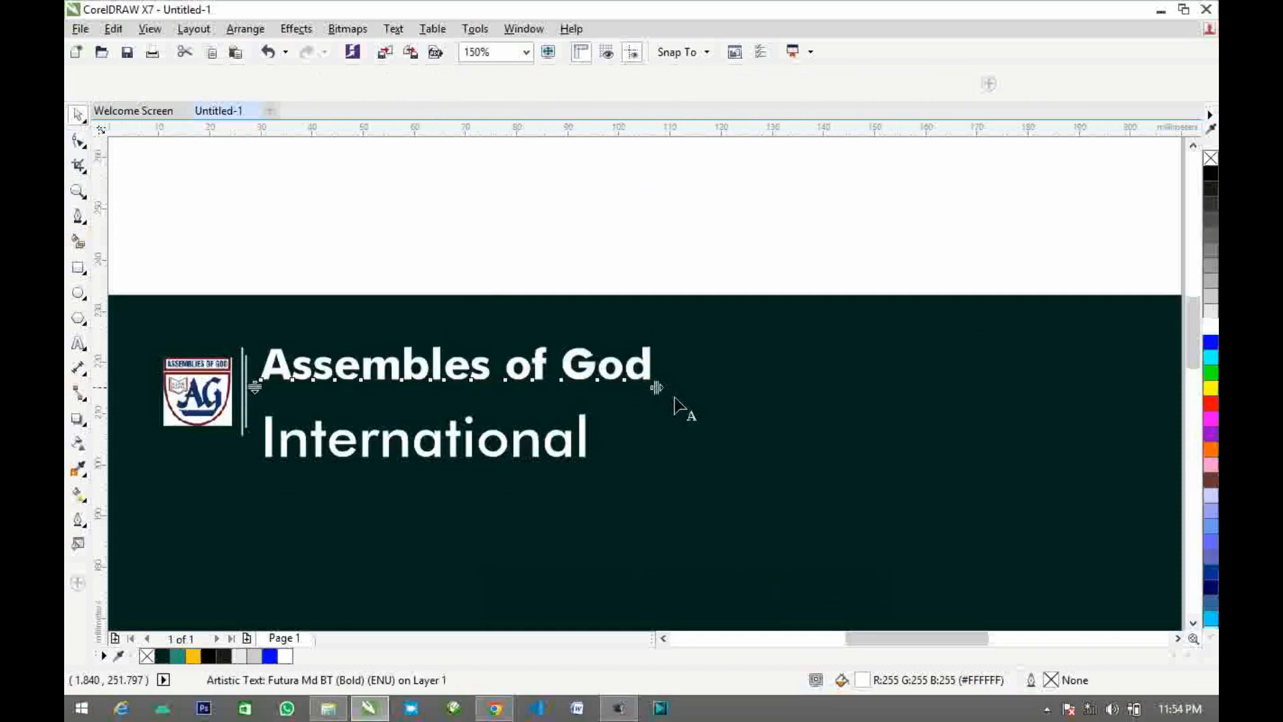
pyautogui.moveTo(657, 387); pyautogui.dragTo(613, 404)
pyautogui.press('space')
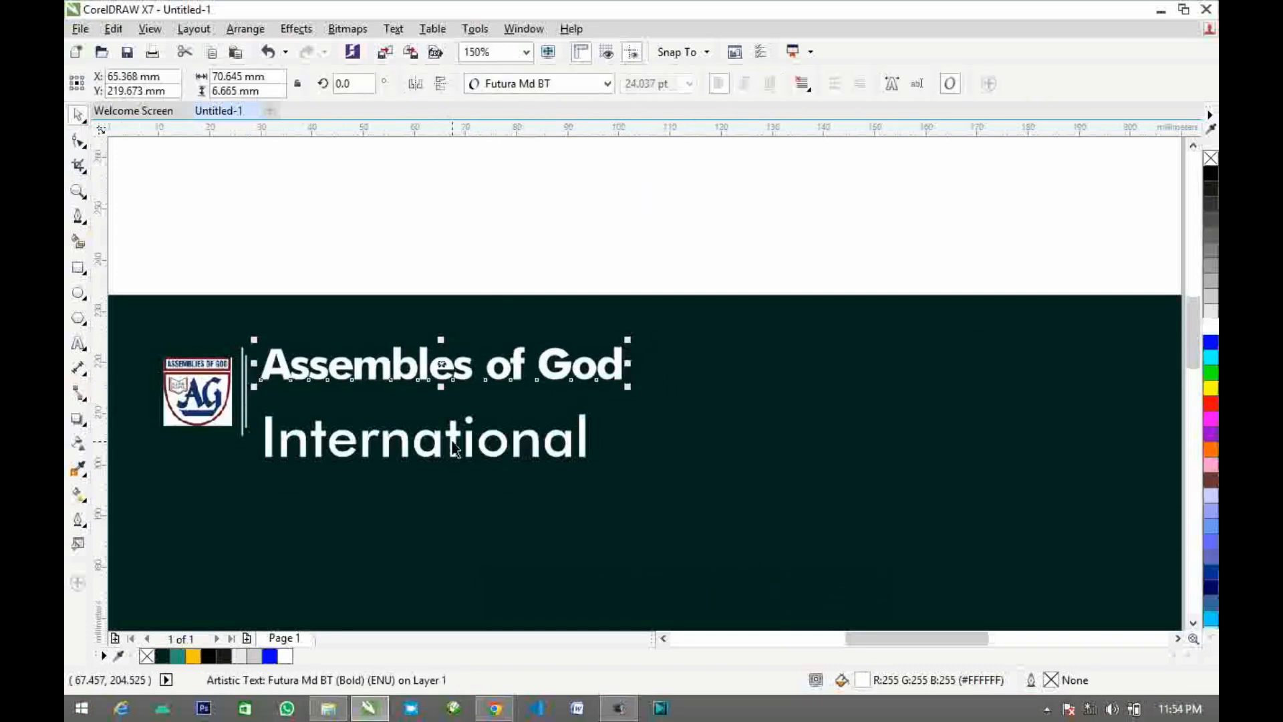
# Move "International" up under "Assembles of God" and scale it down to a smaller size
pyautogui.click(452, 436)
pyautogui.moveTo(428, 439); pyautogui.dragTo(428, 422)
pyautogui.moveTo(590, 447); pyautogui.dragTo(493, 439)
pyautogui.click(271, 275)
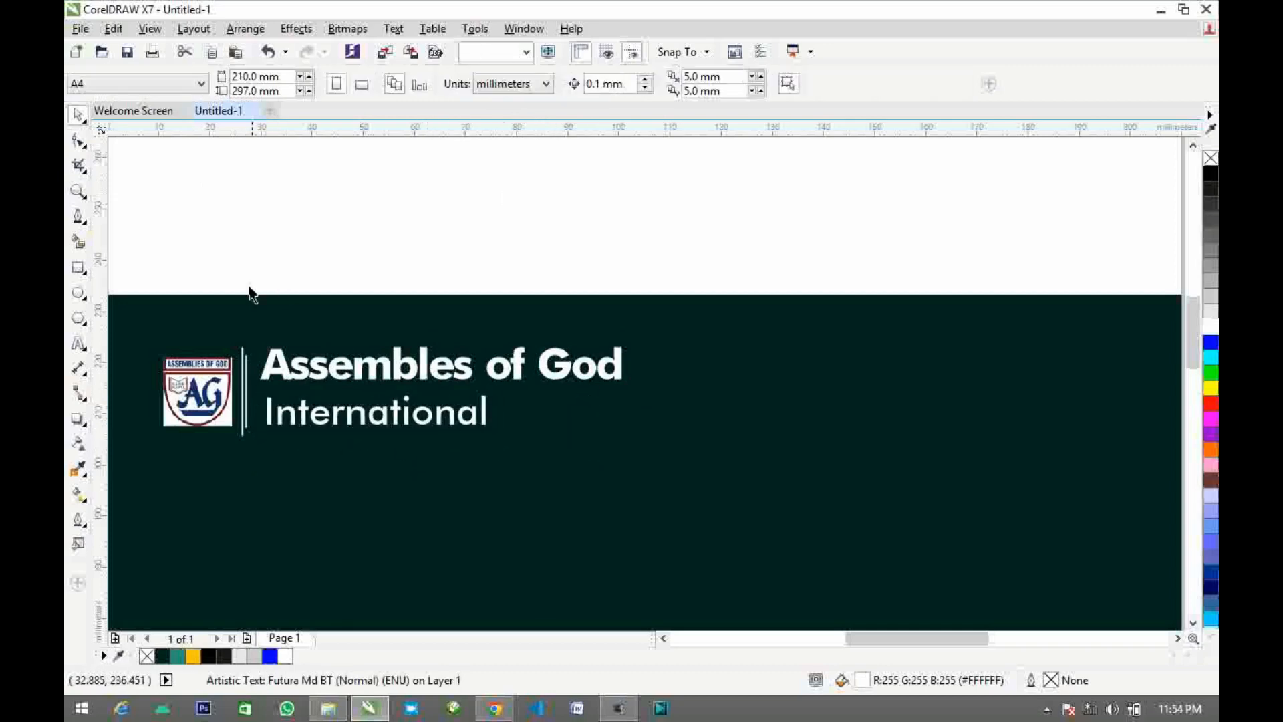
# Scale both church name lines together to about 47 mm wide and position them beside the white bars
pyautogui.moveTo(248, 296); pyautogui.dragTo(489, 400)
pyautogui.hotkey('ctrl', 'z')
pyautogui.moveTo(252, 278); pyautogui.dragTo(619, 450)
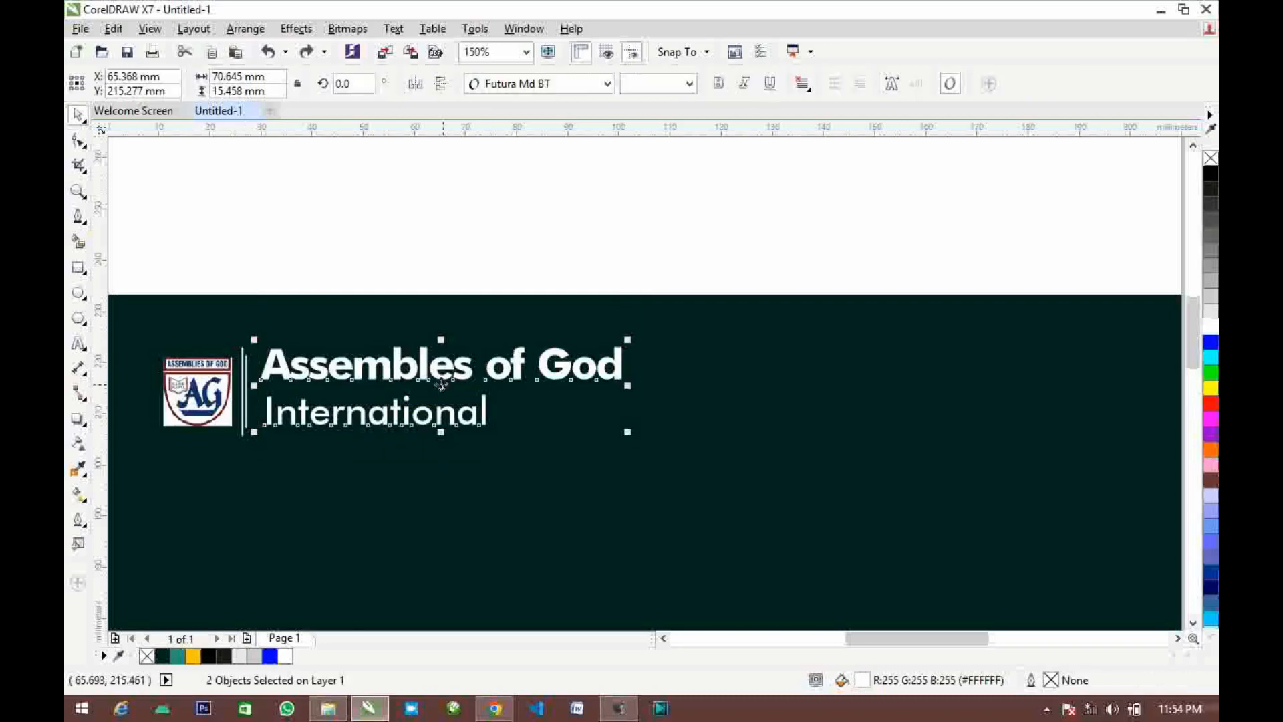
pyautogui.moveTo(439, 382); pyautogui.dragTo(438, 390)
pyautogui.scroll(-1, 438, 389)
pyautogui.moveTo(234, 327); pyautogui.dragTo(351, 428)
pyautogui.moveTo(345, 313); pyautogui.dragTo(512, 459)
pyautogui.scroll(1, 515, 448)
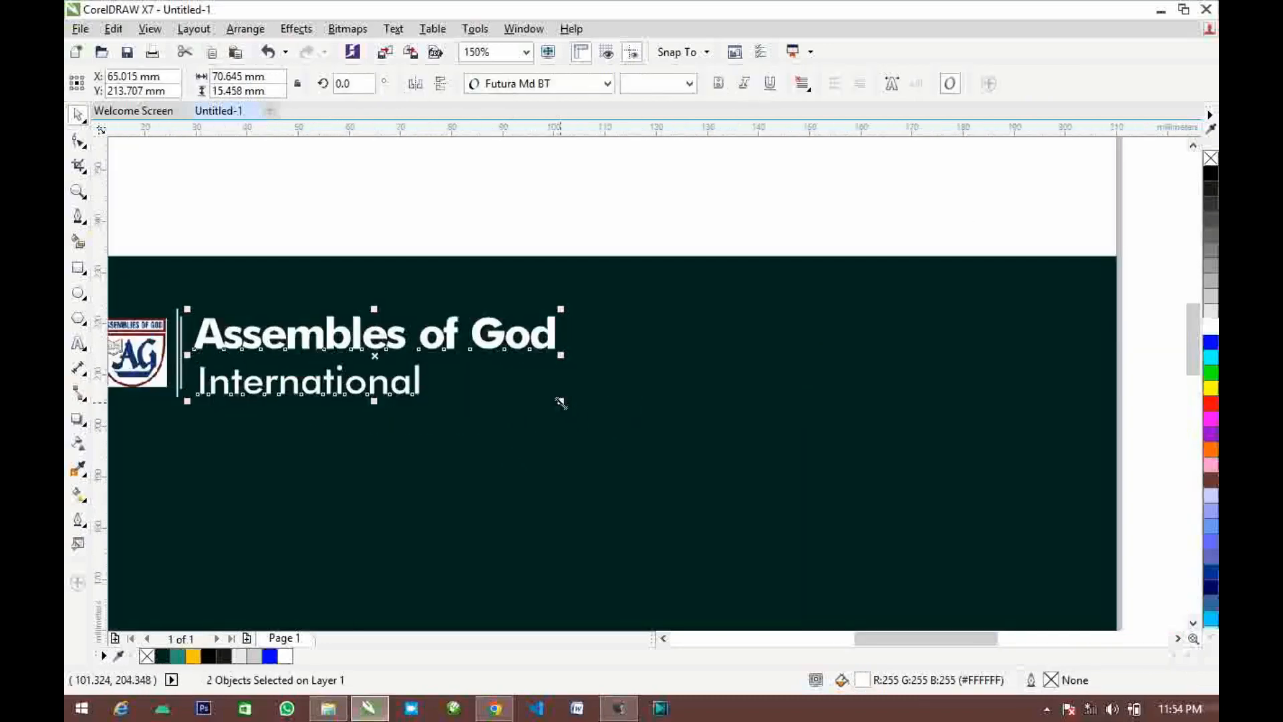
pyautogui.moveTo(560, 403); pyautogui.dragTo(434, 384)
pyautogui.moveTo(326, 364); pyautogui.dragTo(321, 373)
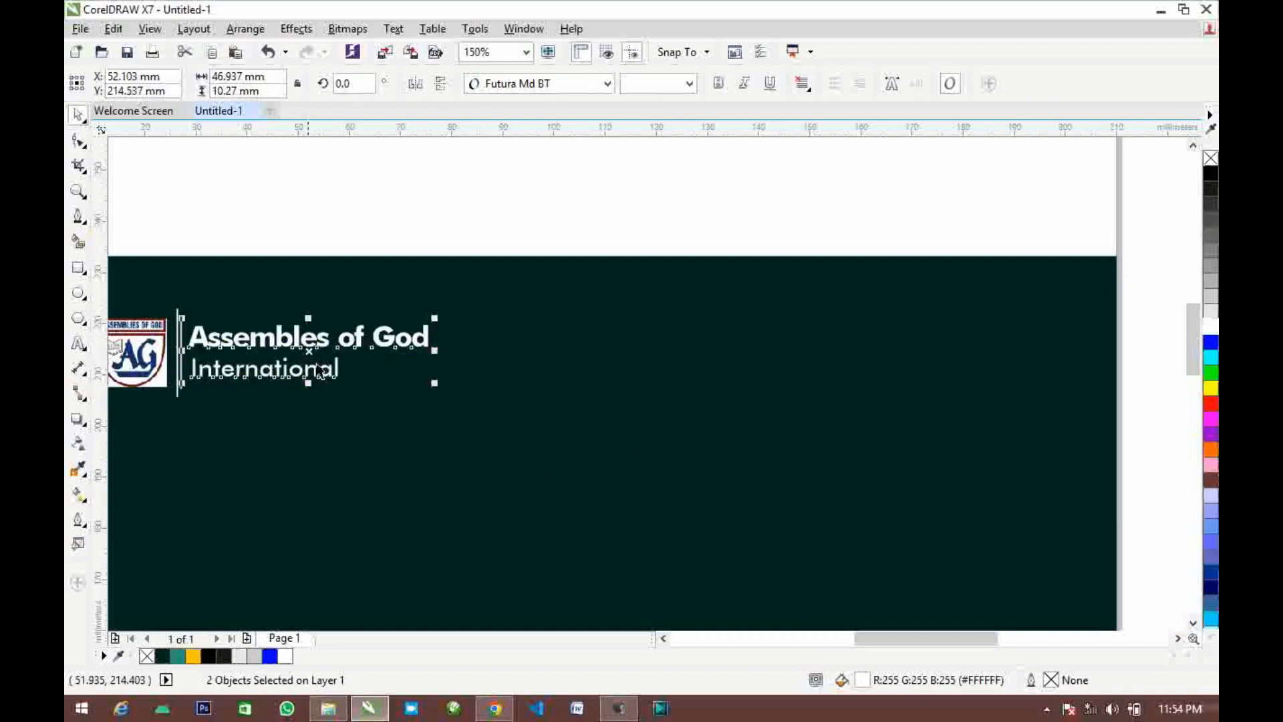
# Reduce the two church name lines further to about 37.6 x 8.2 mm and centre them vertically beside the bars
pyautogui.scroll(1, 208, 341)
pyautogui.moveTo(201, 340); pyautogui.dragTo(212, 341)
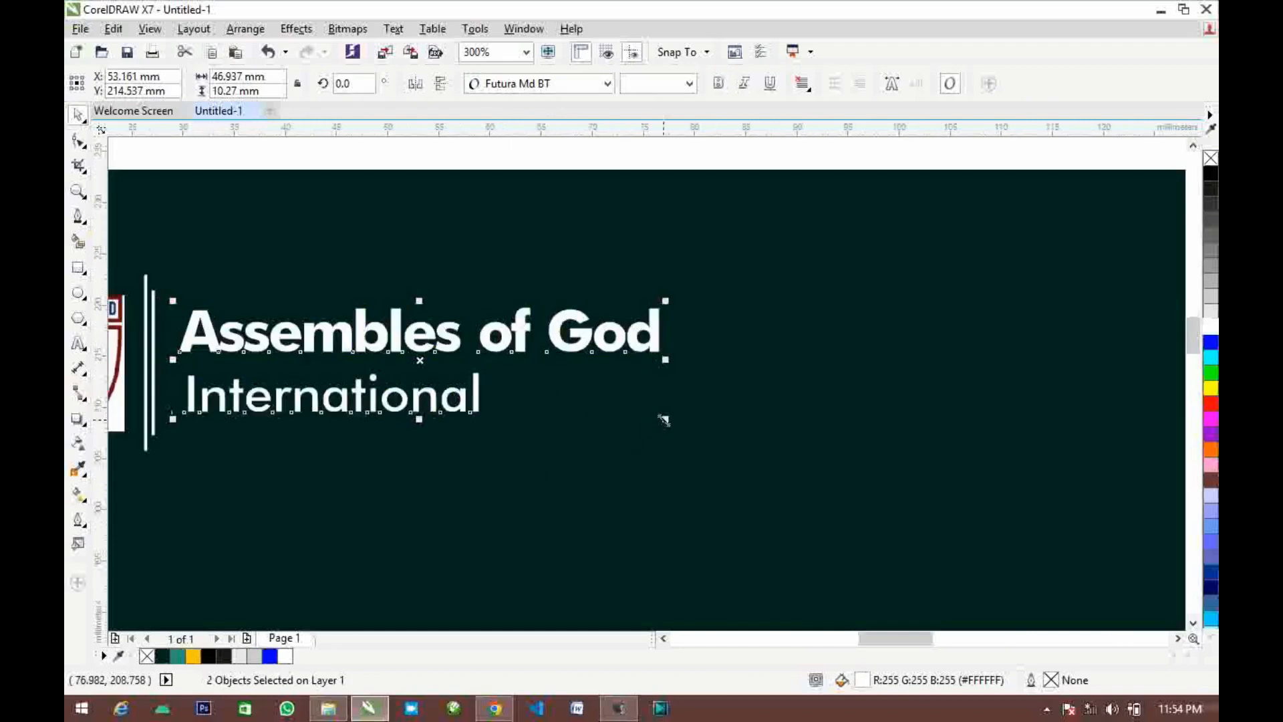
pyautogui.moveTo(663, 420); pyautogui.dragTo(567, 398)
pyautogui.moveTo(325, 332); pyautogui.dragTo(319, 344)
# Select the logo, both bars and the two church name lines and enlarge them slightly together
pyautogui.scroll(-2, 319, 343)
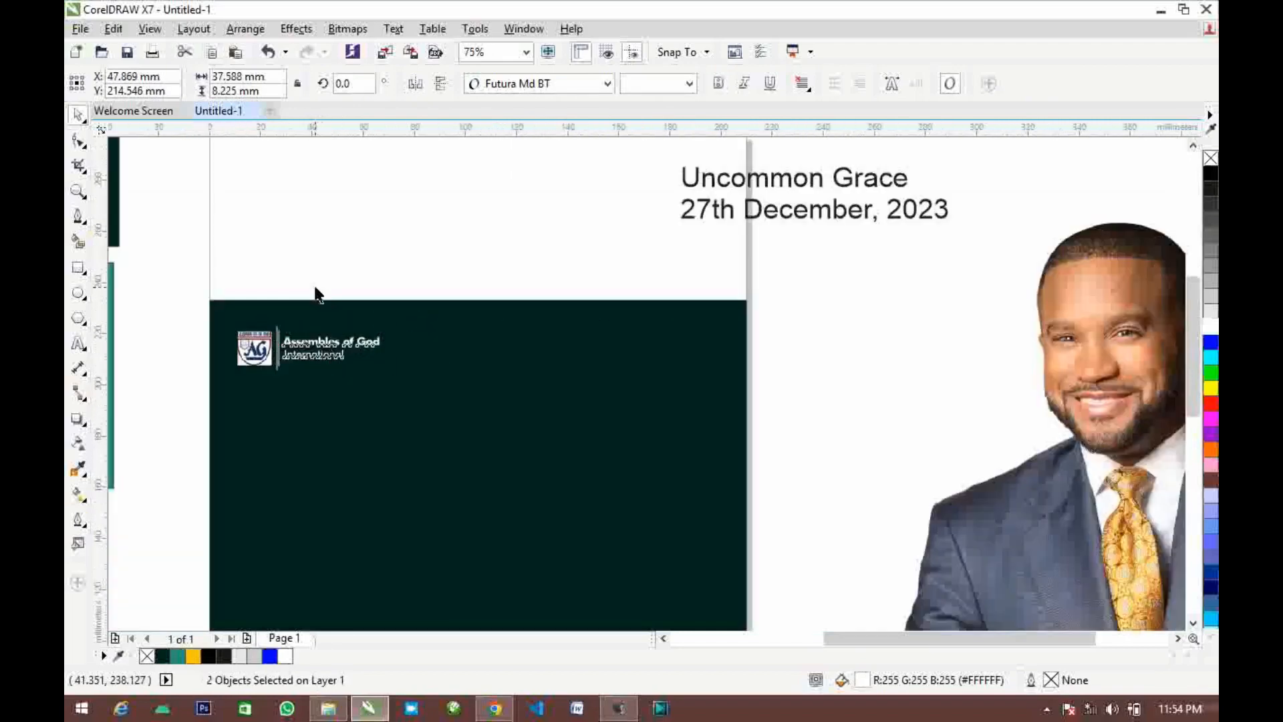
pyautogui.scroll(-2, 270, 289)
pyautogui.scroll(2, 275, 299)
pyautogui.moveTo(278, 290); pyautogui.dragTo(515, 401)
pyautogui.scroll(1, 468, 371)
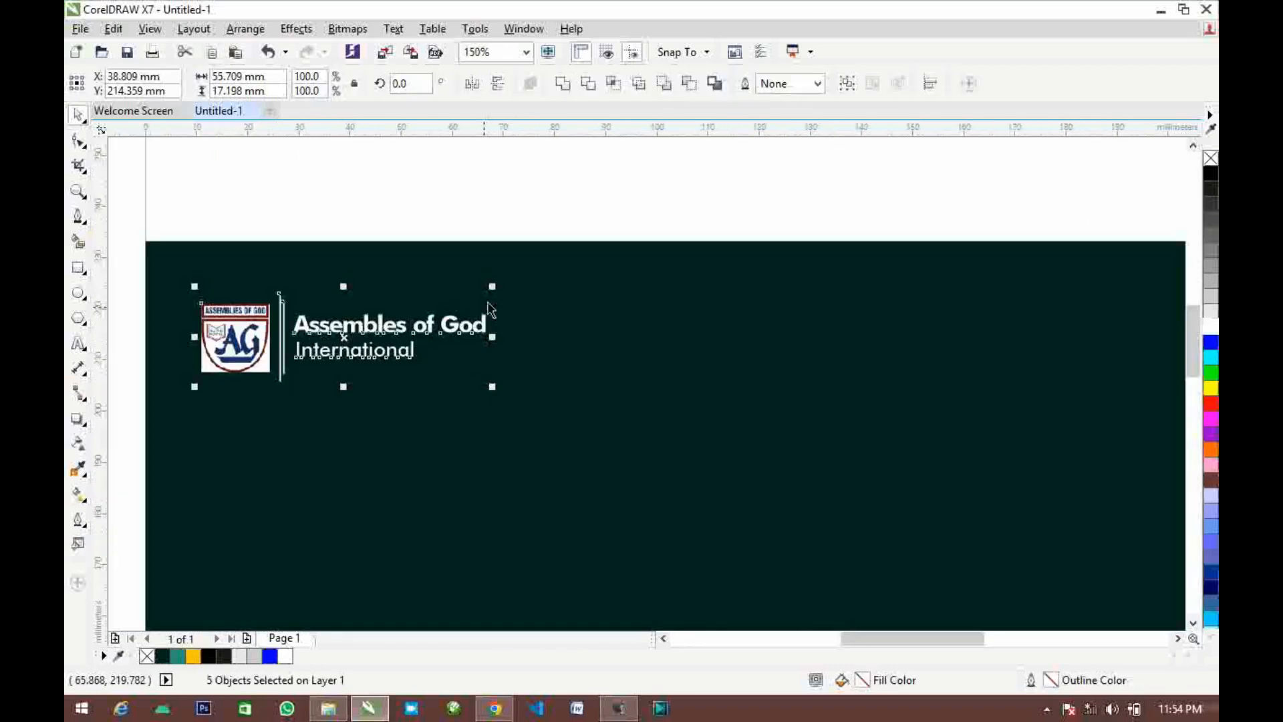
pyautogui.moveTo(492, 286); pyautogui.dragTo(512, 279)
pyautogui.scroll(-1, 461, 304)
pyautogui.click(453, 257)
# Place a duplicate of the "Assembles of God" line below and to the right of the logo header
pyautogui.scroll(-2, 452, 257)
pyautogui.scroll(1, 395, 314)
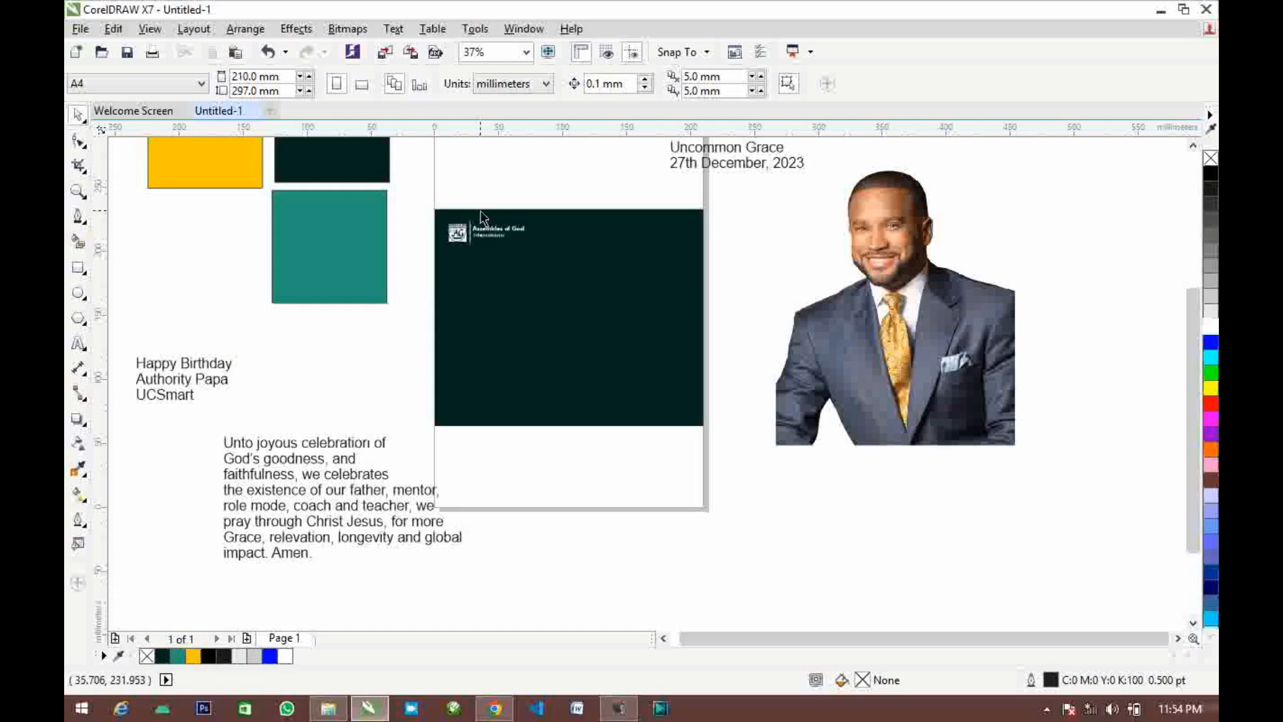
pyautogui.scroll(1, 484, 226)
pyautogui.moveTo(502, 233); pyautogui.dragTo(589, 289)
pyautogui.scroll(-1, 339, 316)
pyautogui.scroll(1, 339, 316)
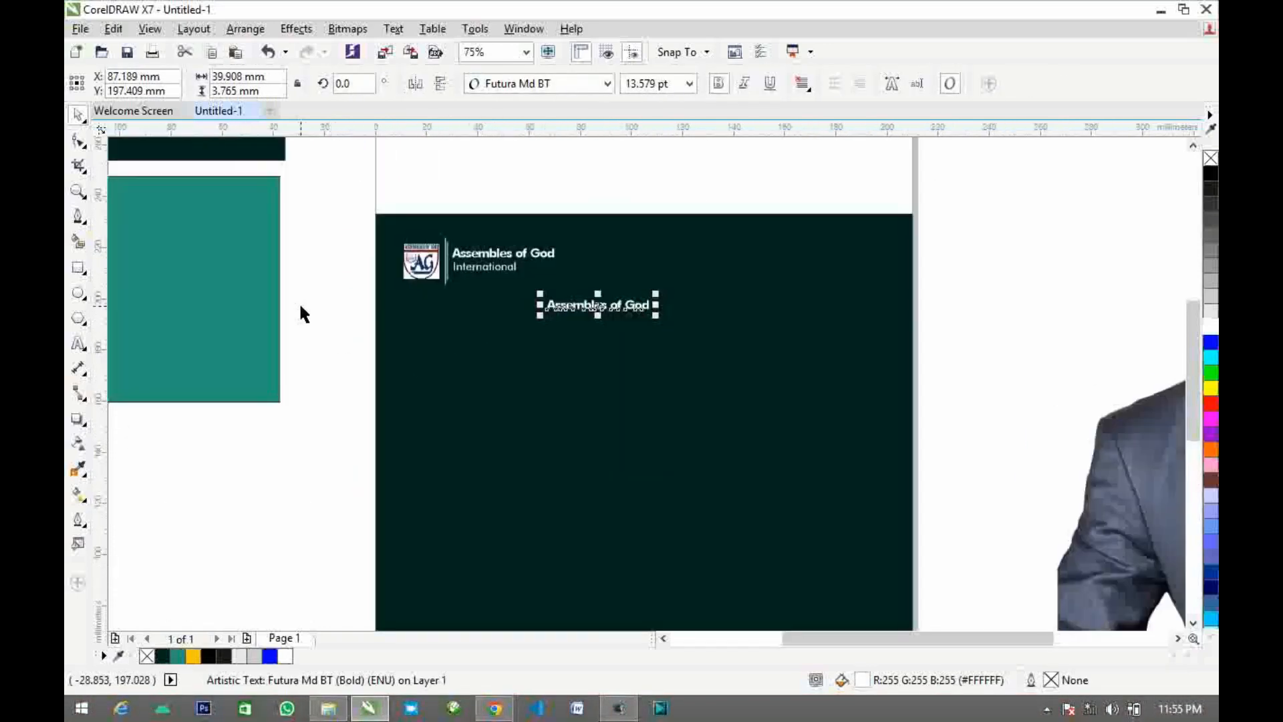
# Recolour the duplicated "Assembles of God" text with the teal (#23957B) sampled from the teal square
pyautogui.click(79, 468)
pyautogui.scroll(2, 569, 301)
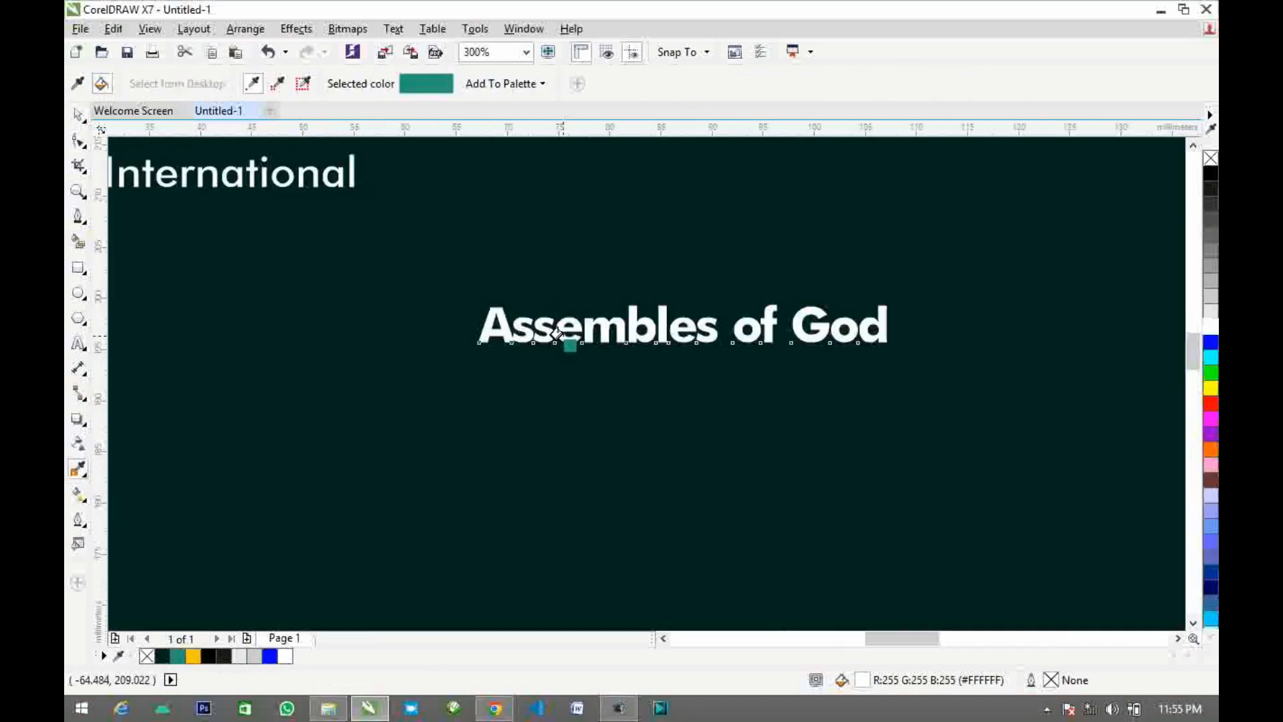
pyautogui.click(636, 334)
pyautogui.press('space')
# Split the teal text into two lines, with "Assembles" above "of God"
pyautogui.doubleClick(667, 340)
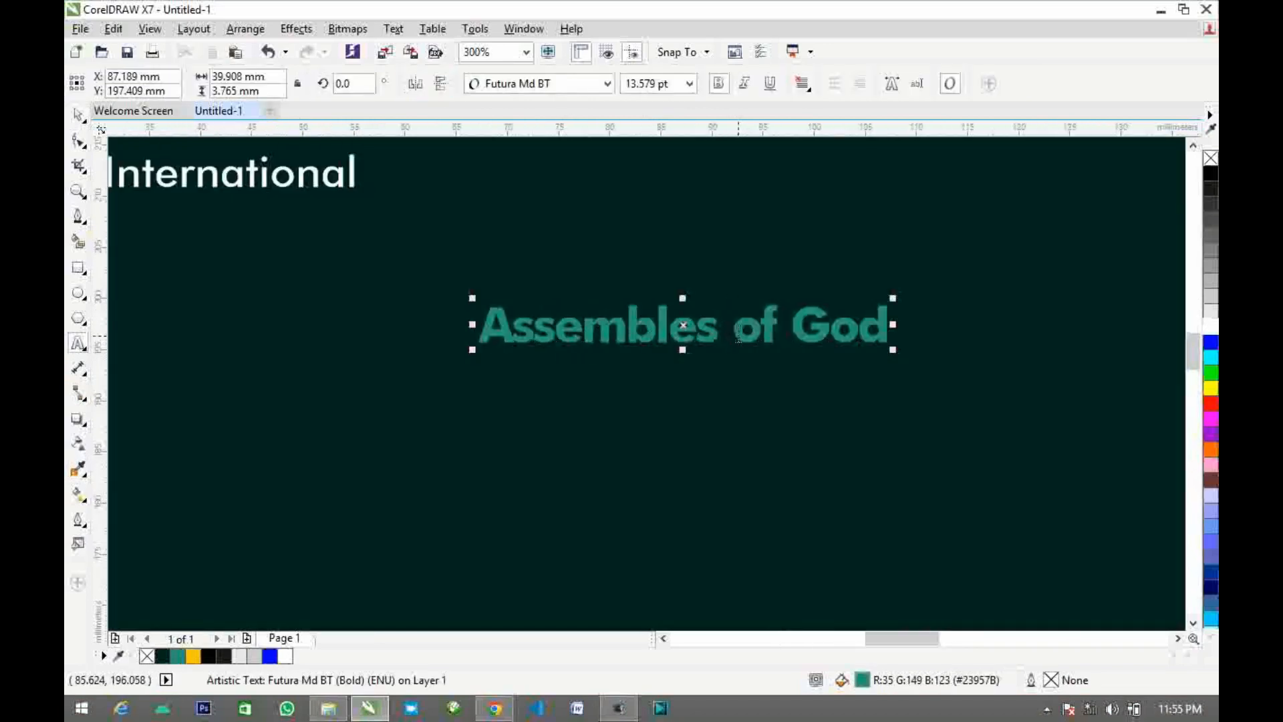
pyautogui.press('Return')
pyautogui.scroll(-1, 522, 373)
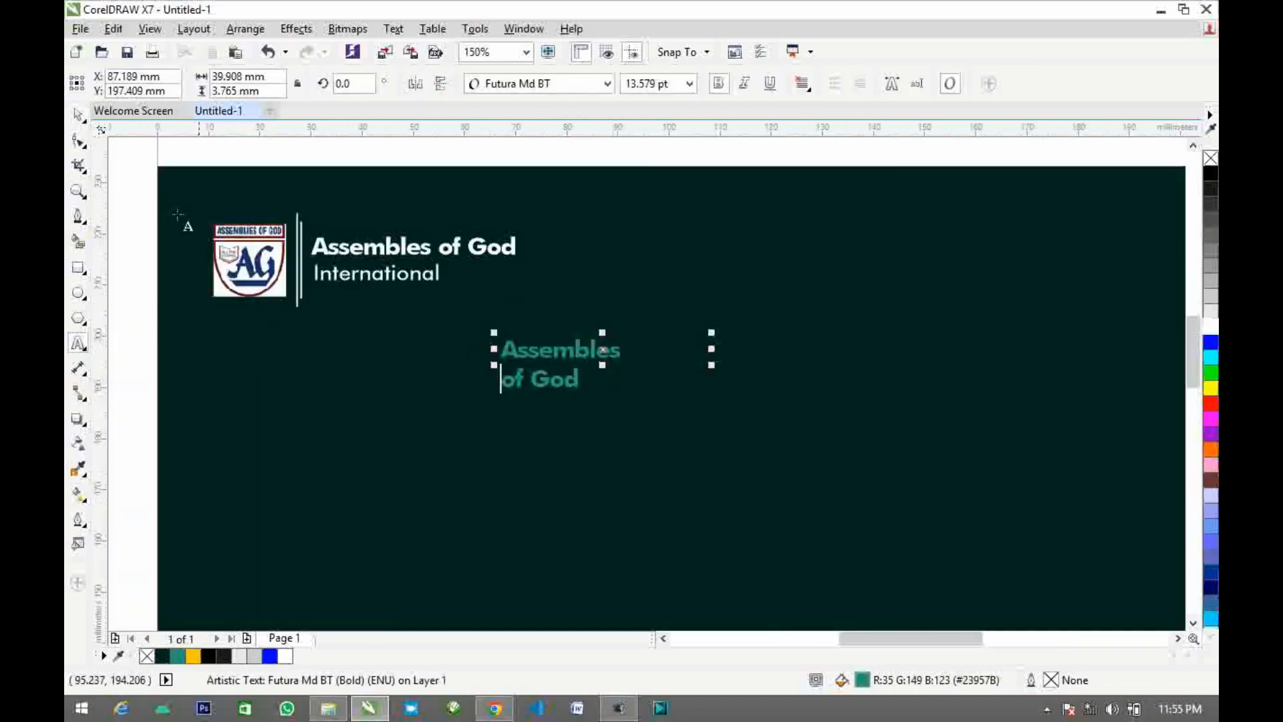
# Enlarge the teal "Assembles of God" text to about 188 mm wide and position it below the logo header
pyautogui.click(79, 116)
pyautogui.scroll(-2, 628, 401)
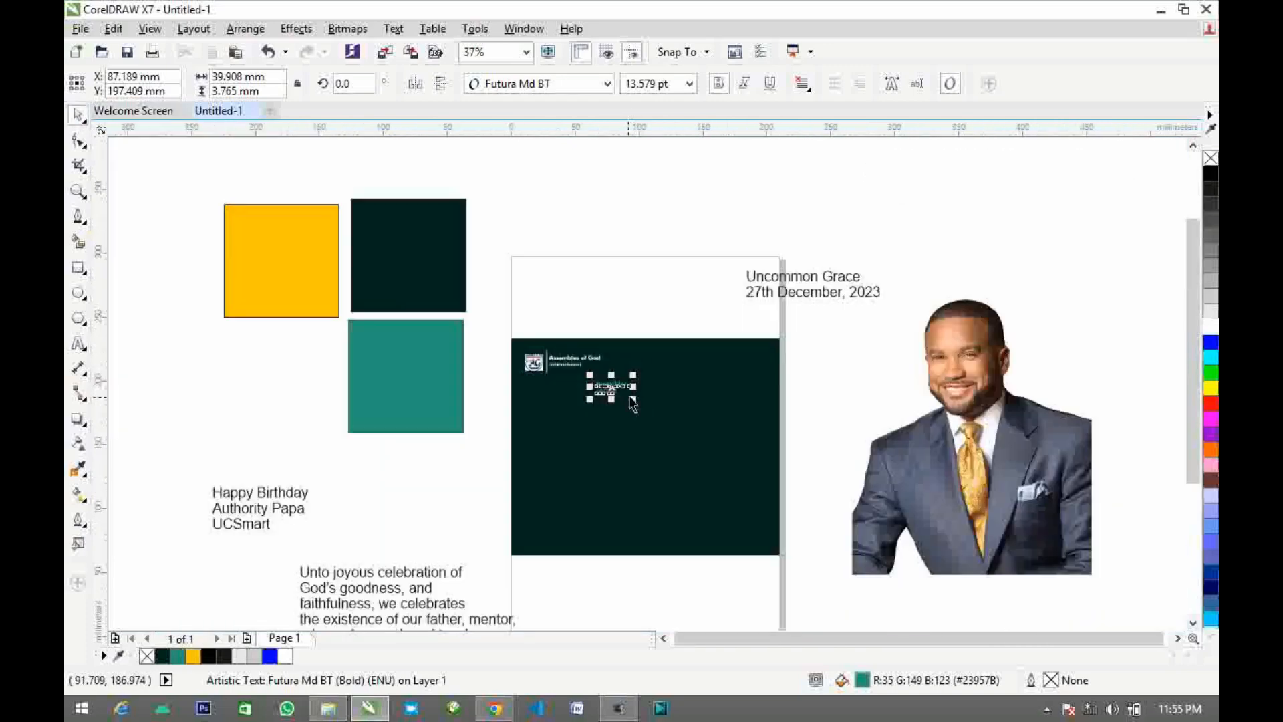
pyautogui.moveTo(692, 462); pyautogui.dragTo(772, 477)
pyautogui.moveTo(596, 455); pyautogui.dragTo(533, 533)
pyautogui.scroll(1, 645, 427)
pyautogui.moveTo(665, 409); pyautogui.dragTo(666, 432)
pyautogui.scroll(-1, 633, 477)
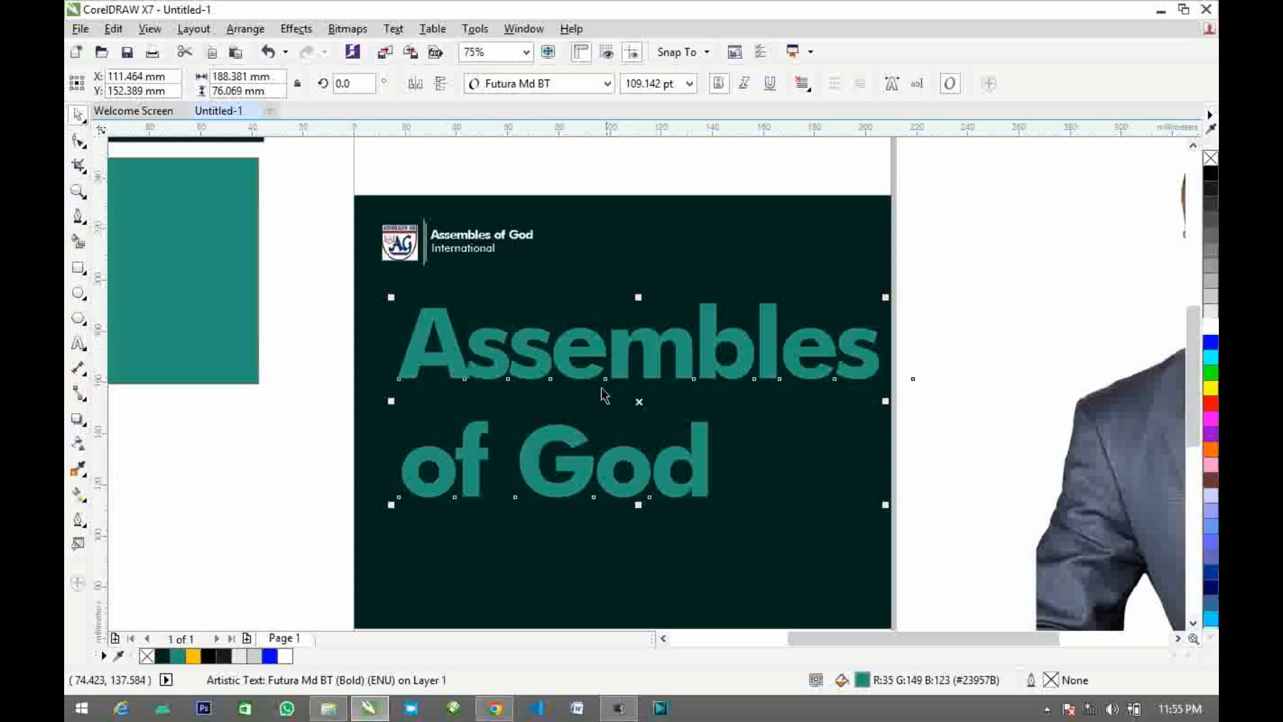
# Tighten the teal text's line spacing slightly, then resize it and shift it up towards the logo header
pyautogui.click(78, 141)
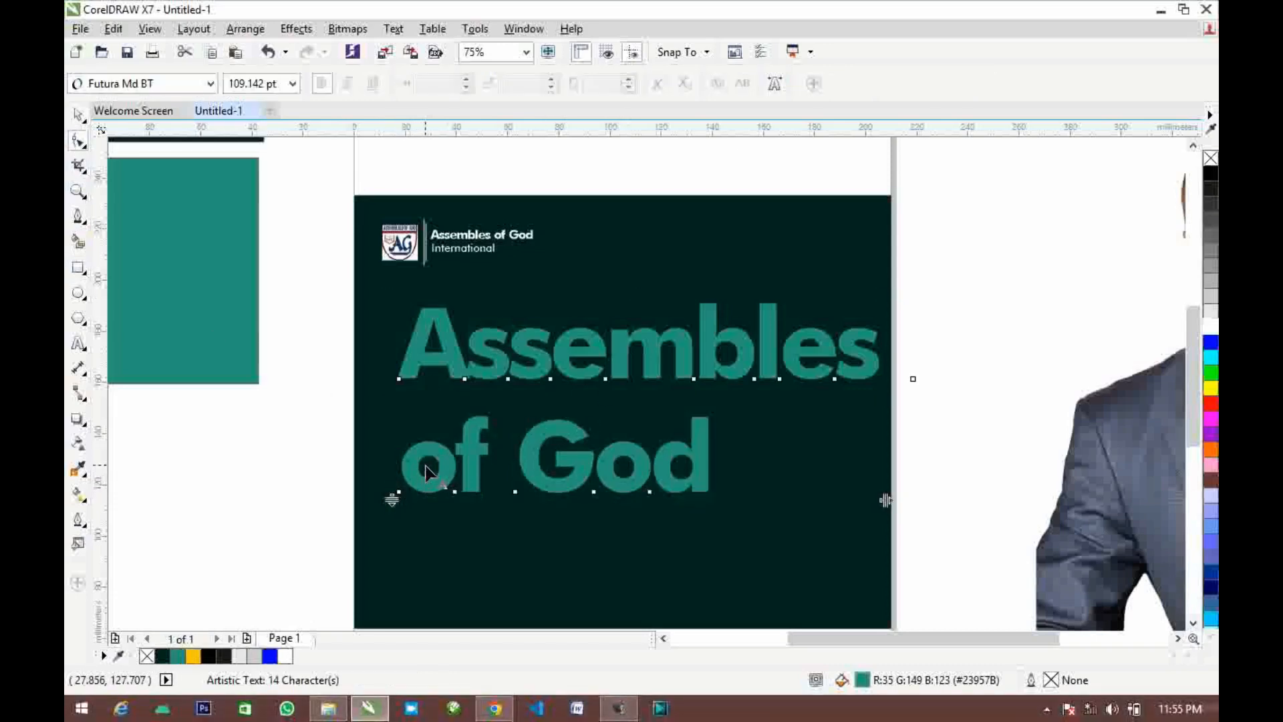
pyautogui.press('space')
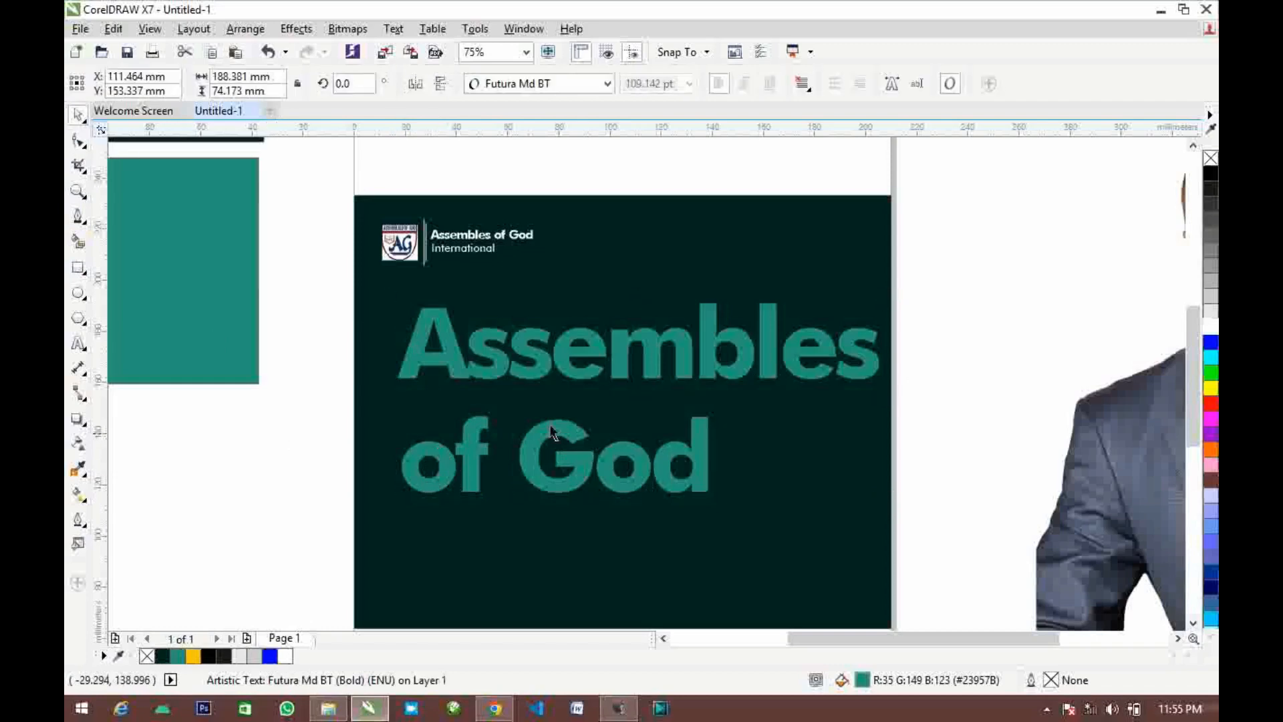
pyautogui.moveTo(884, 501); pyautogui.dragTo(905, 515)
pyautogui.moveTo(805, 369); pyautogui.dragTo(769, 312)
pyautogui.moveTo(892, 458); pyautogui.dragTo(874, 452)
# PowerClip the teal text inside the dark rectangle, then raise it behind the logo header and scale it to about 185 mm wide
pyautogui.rightClick(755, 314)
pyautogui.click(828, 315)
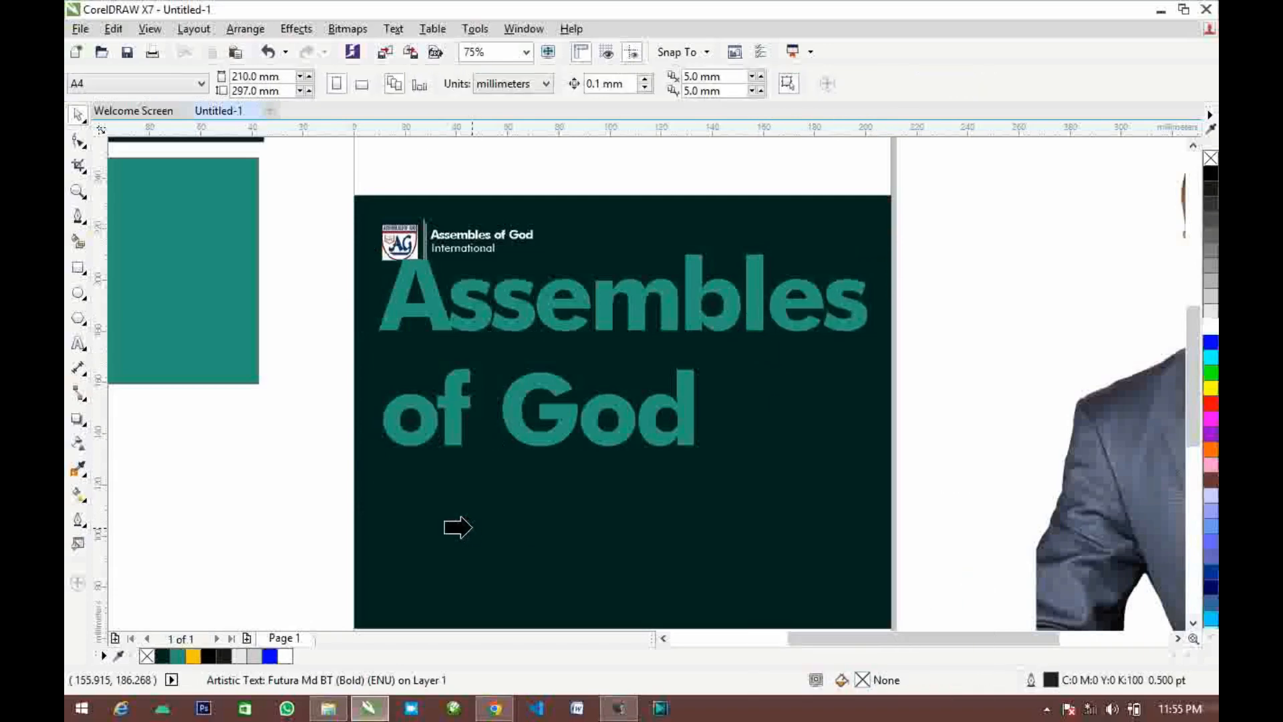
pyautogui.click(439, 517)
pyautogui.doubleClick(594, 320)
pyautogui.moveTo(604, 306); pyautogui.dragTo(603, 260)
pyautogui.moveTo(874, 409); pyautogui.dragTo(866, 409)
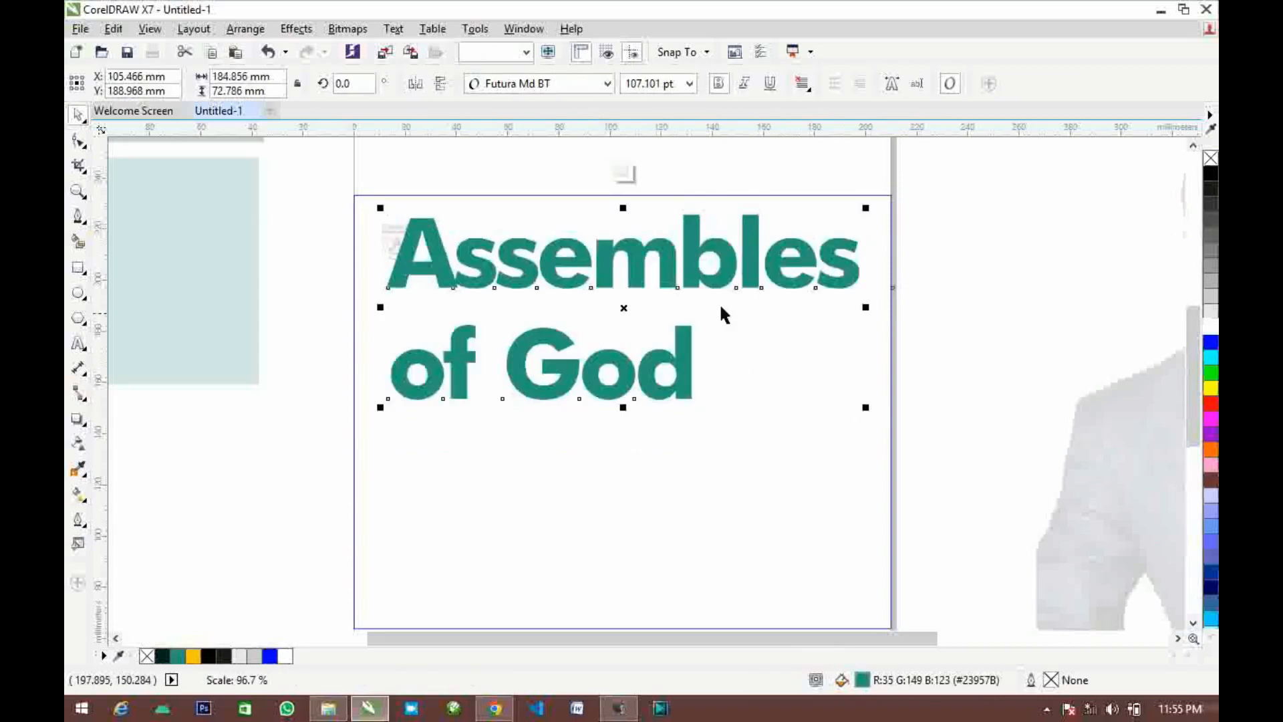
# Apply a uniform transparency of 80 to the clipped teal text
pyautogui.click(695, 275)
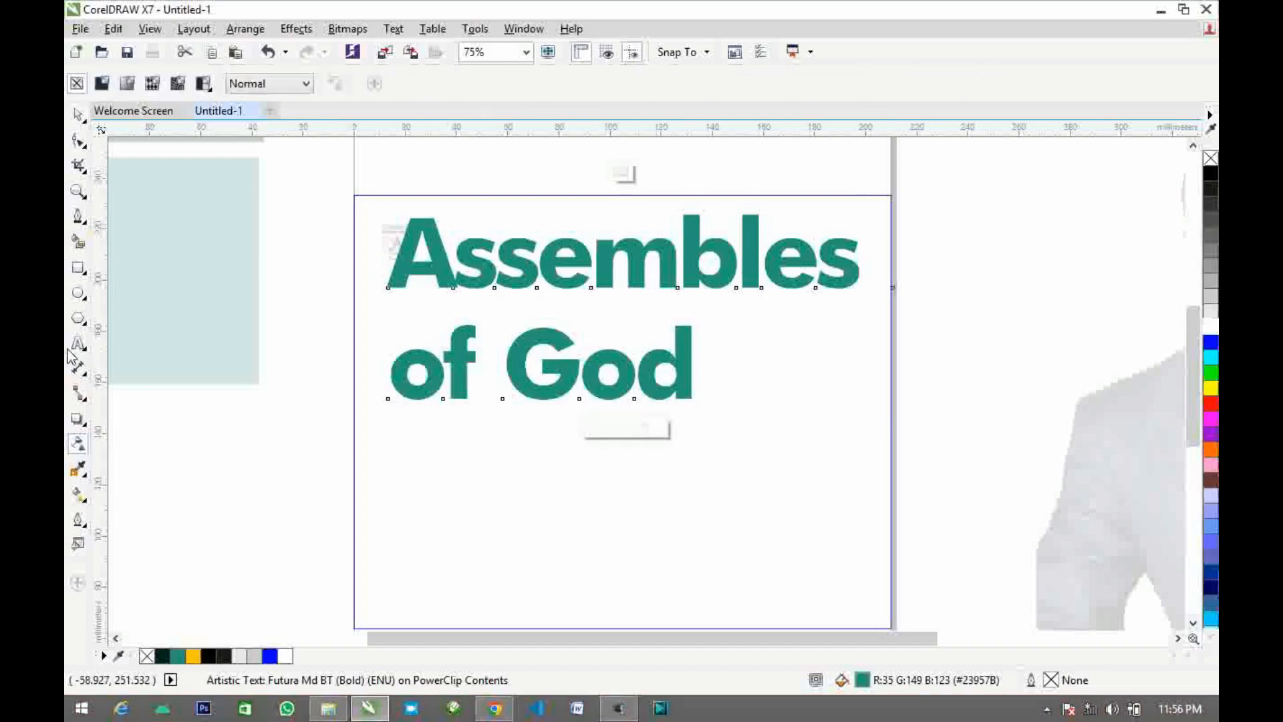
pyautogui.click(101, 84)
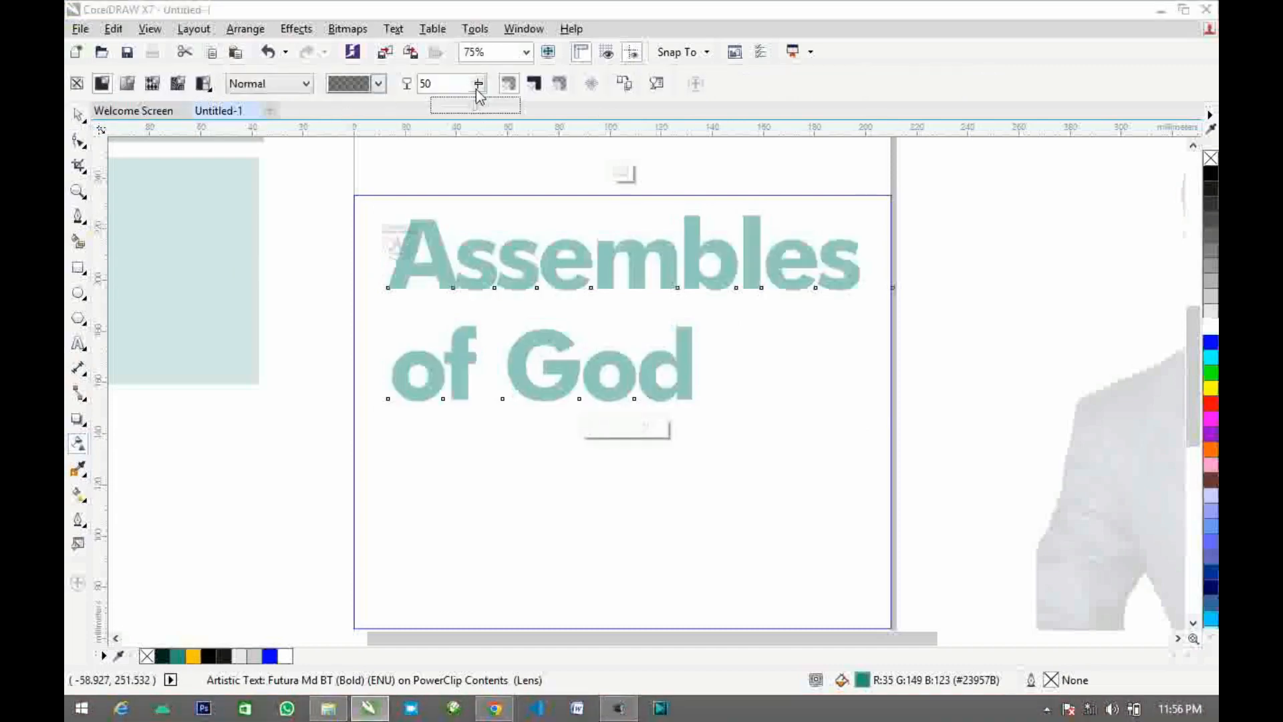
pyautogui.moveTo(485, 97); pyautogui.dragTo(485, 91)
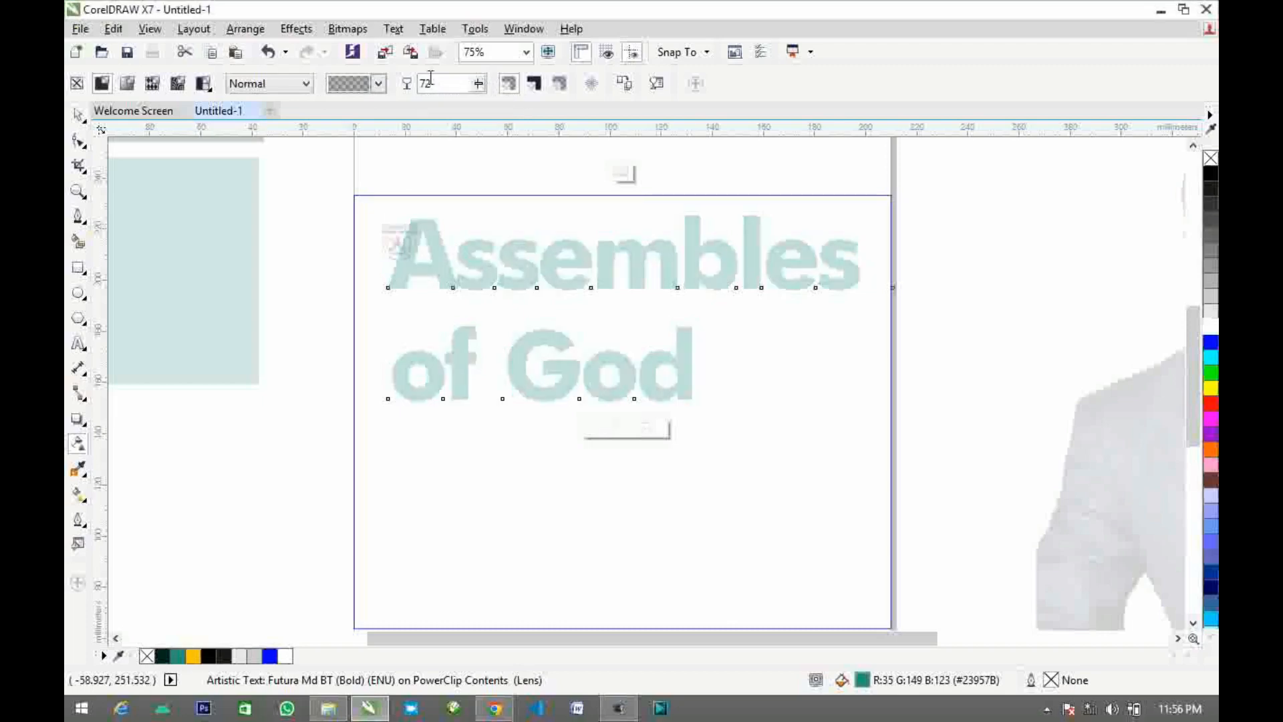
pyautogui.write('0')
pyautogui.press('Return')
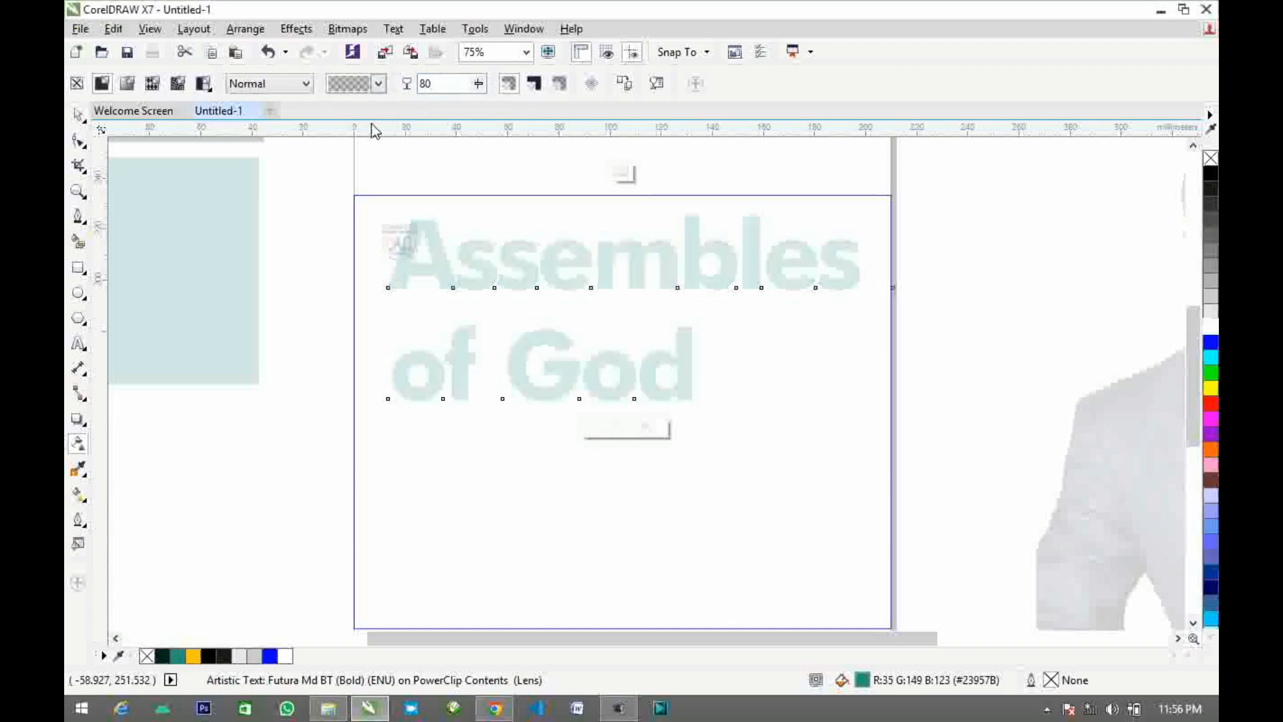
pyautogui.click(78, 115)
# Separate the "of God" line from "Assembles" in the PowerClip and place it centred just beneath that word
pyautogui.click(631, 287)
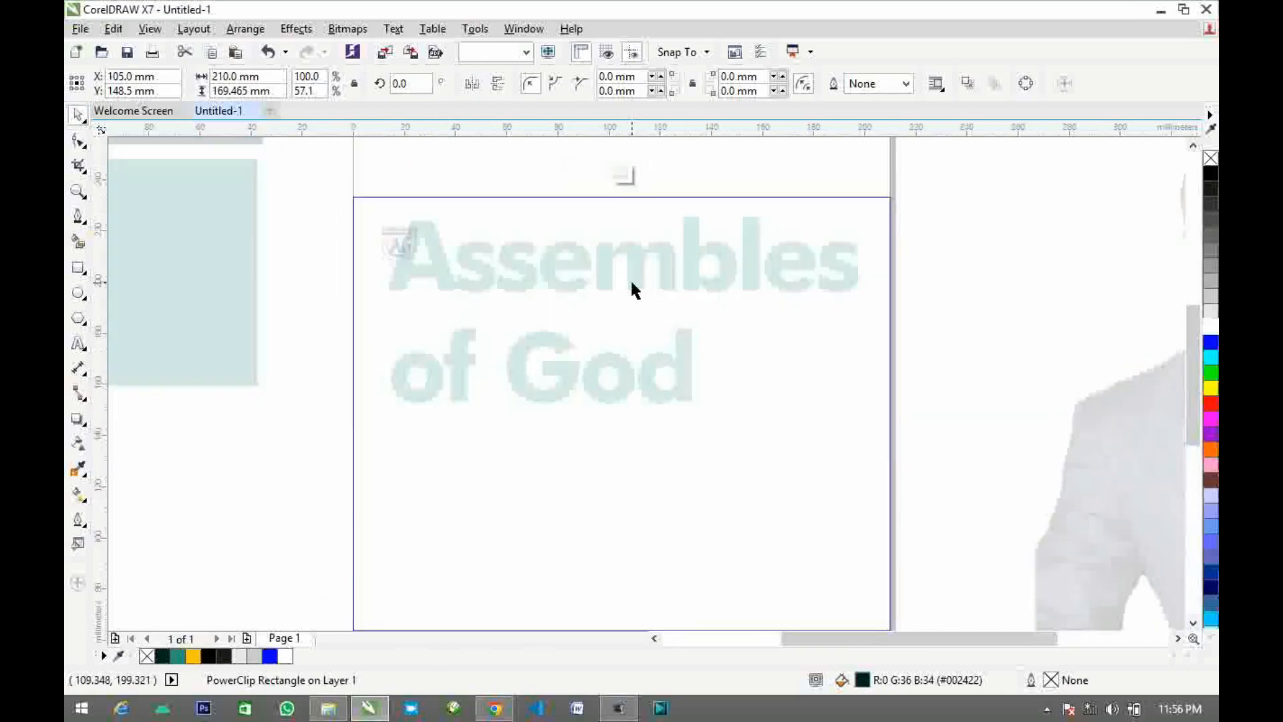
pyautogui.doubleClick(666, 318)
pyautogui.moveTo(702, 374); pyautogui.dragTo(367, 358)
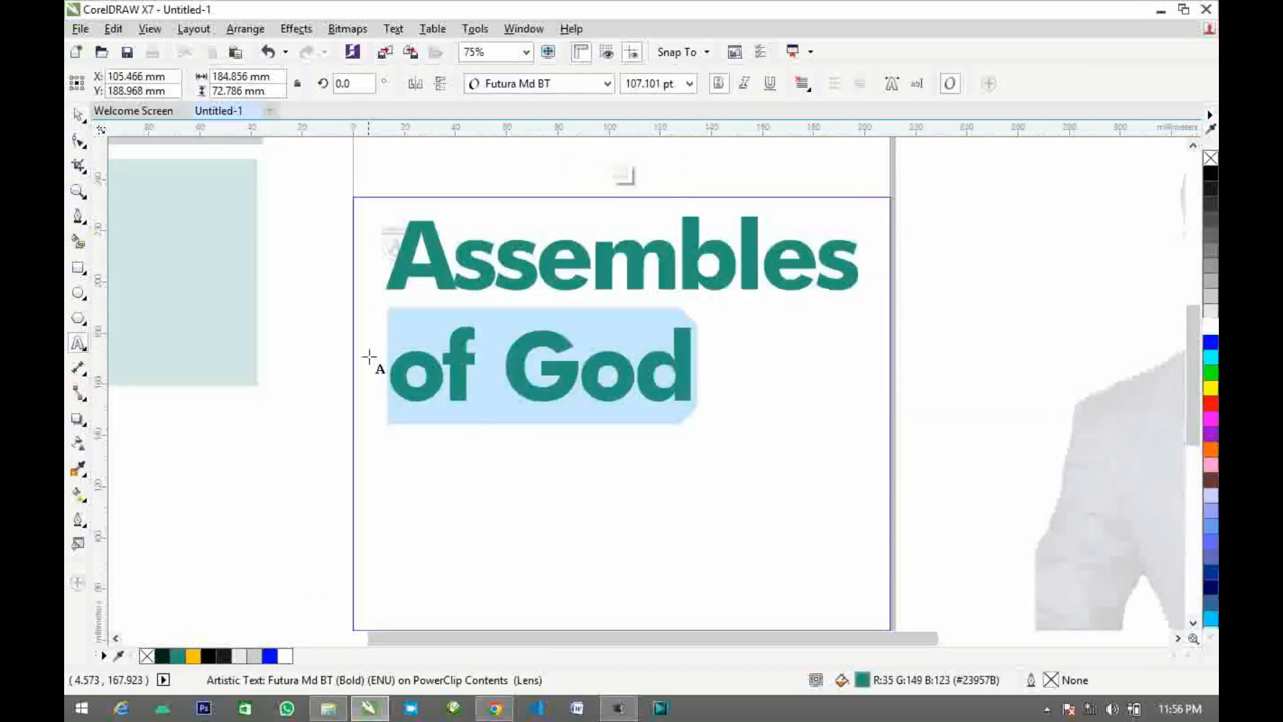
pyautogui.press('Escape')
pyautogui.moveTo(514, 379); pyautogui.dragTo(588, 367)
# Make "of God" regular-weight Futura Md BT, scale it to about 90 mm wide, centre it under "Assembles" and check the clipped result
pyautogui.click(538, 83)
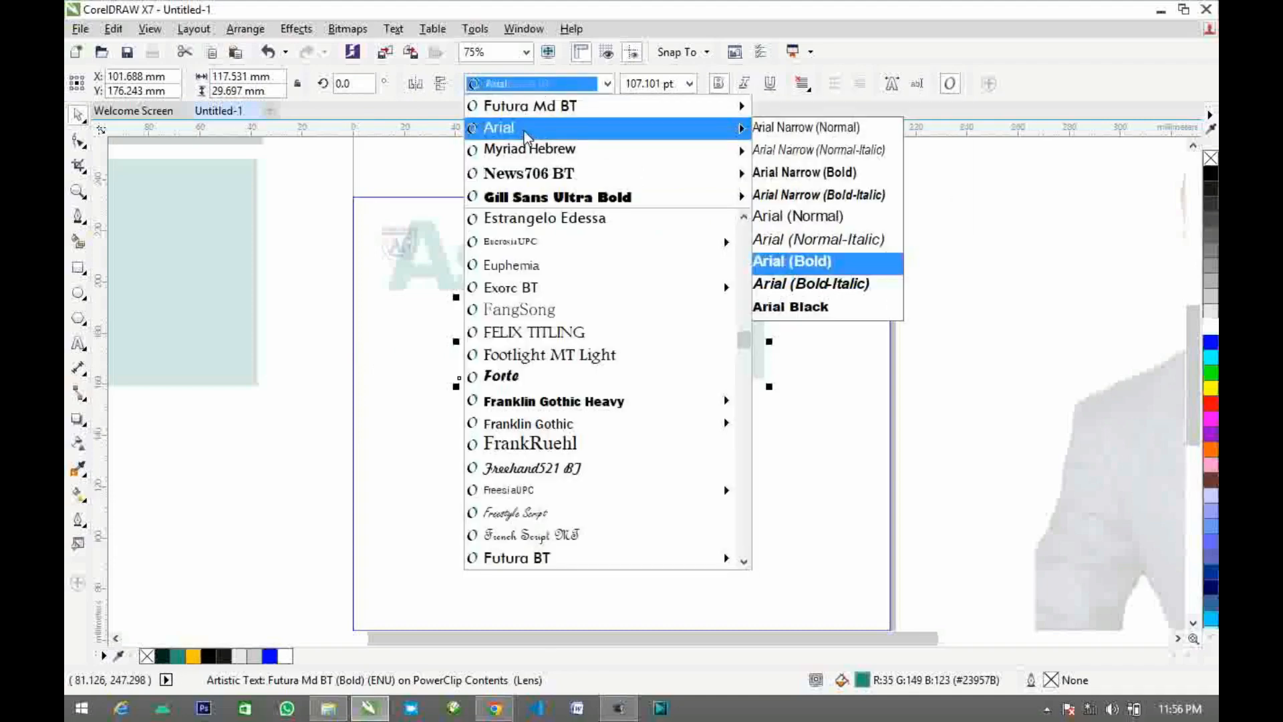
pyautogui.click(532, 111)
pyautogui.click(718, 85)
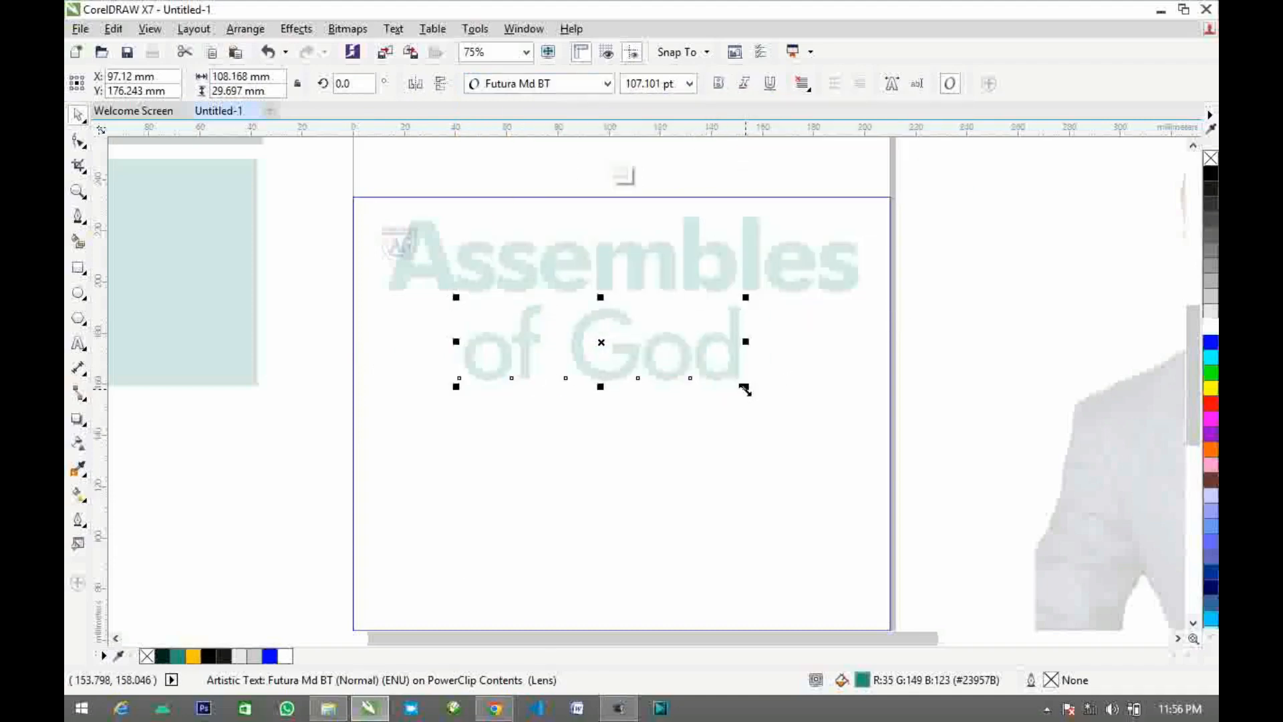
pyautogui.moveTo(746, 386); pyautogui.dragTo(710, 380)
pyautogui.moveTo(600, 381); pyautogui.dragTo(644, 354)
pyautogui.keyDown('ctrl'); pyautogui.click(851, 342); pyautogui.keyUp('ctrl')
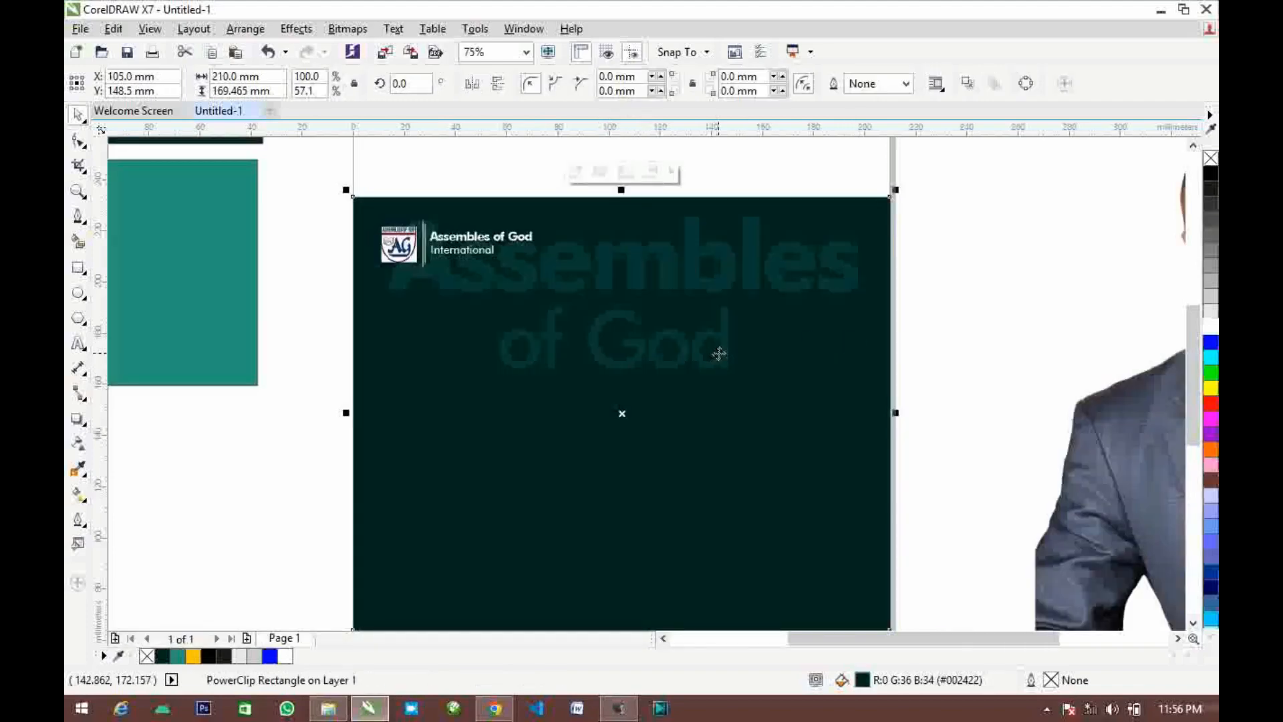
pyautogui.scroll(-1, 718, 354)
pyautogui.click(856, 333)
pyautogui.scroll(1, 699, 355)
# Make the clipped "of God" text bold and widen its letter spacing, then finish editing the PowerClip
pyautogui.keyDown('ctrl'); pyautogui.click(699, 355); pyautogui.keyUp('ctrl')
pyautogui.click(691, 351)
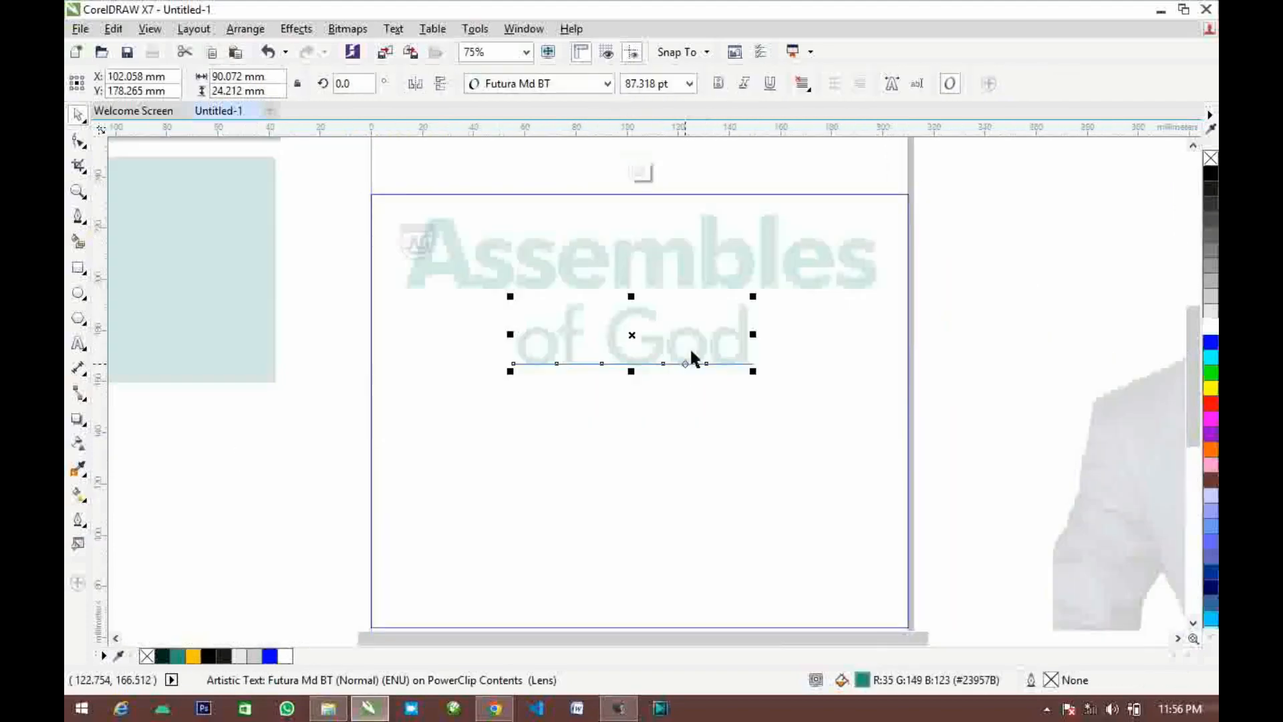
pyautogui.hotkey('ctrl', 'b')
pyautogui.click(78, 148)
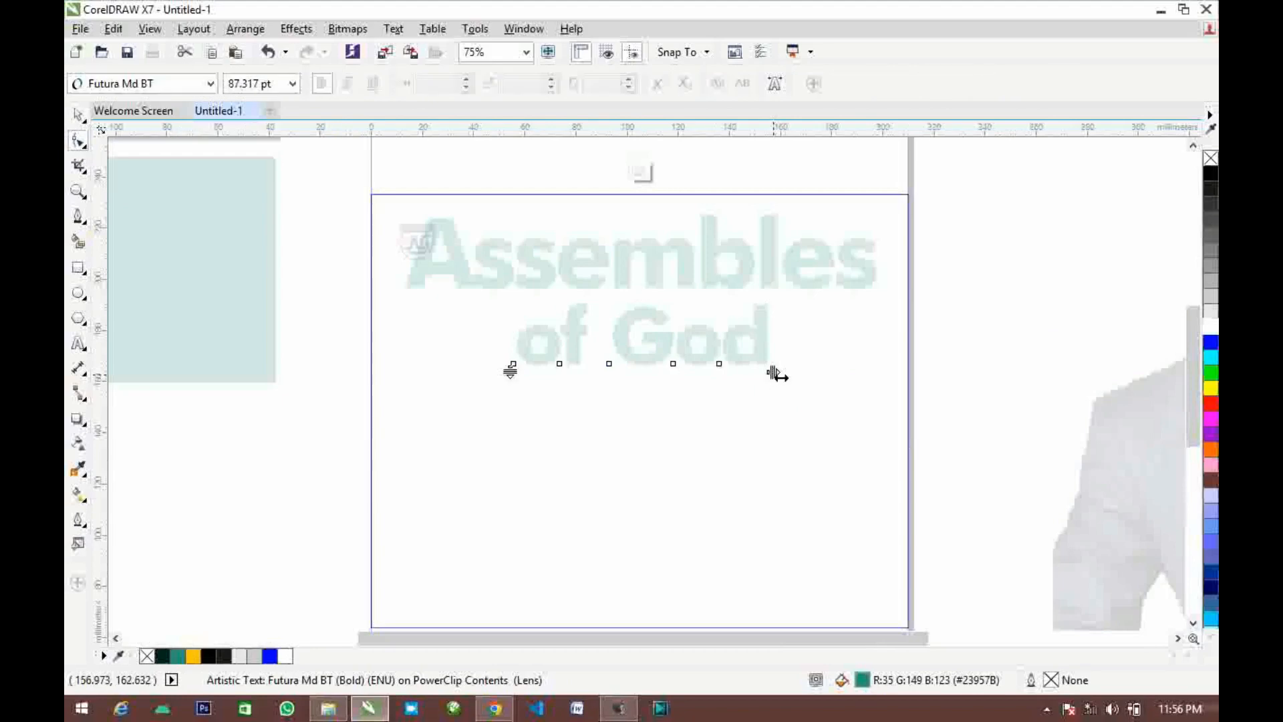
pyautogui.moveTo(774, 372); pyautogui.dragTo(808, 367)
pyautogui.press('space')
pyautogui.keyDown('ctrl'); pyautogui.click(841, 386); pyautogui.keyUp('ctrl')
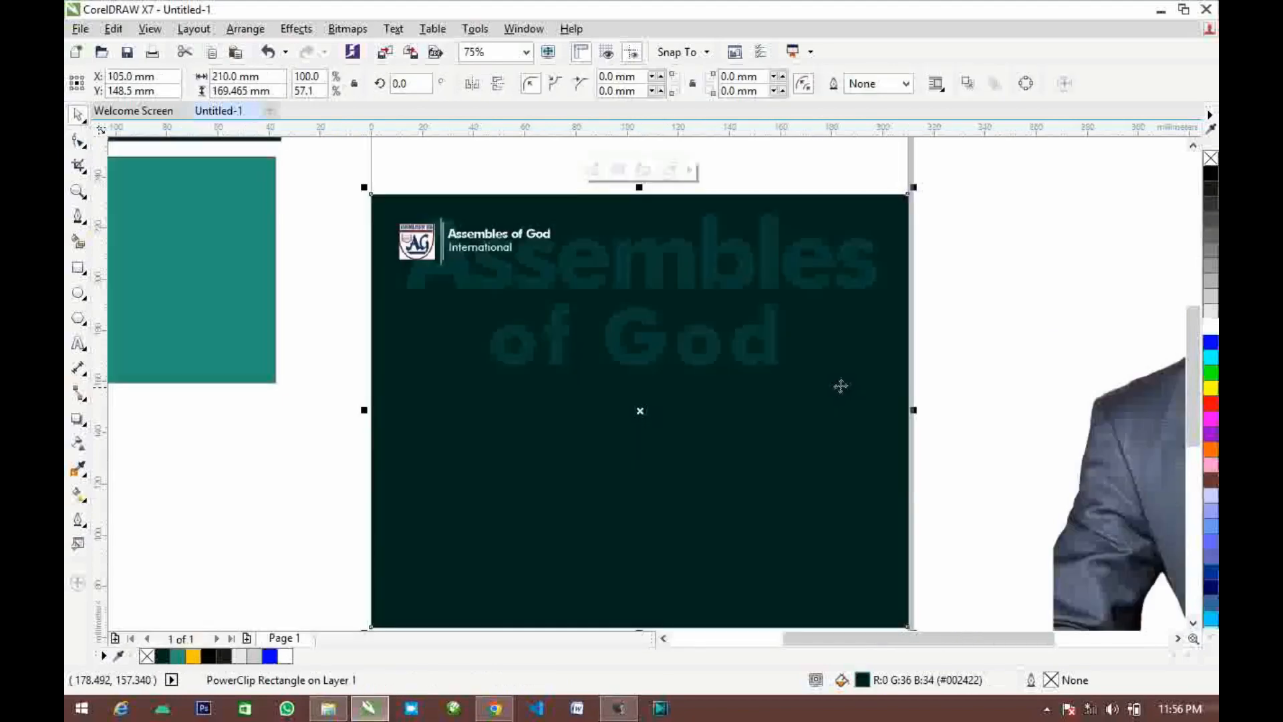
# Delete "of God" from the PowerClip contents and move "Assembles" slightly lower
pyautogui.keyDown('ctrl'); pyautogui.click(740, 370); pyautogui.keyUp('ctrl')
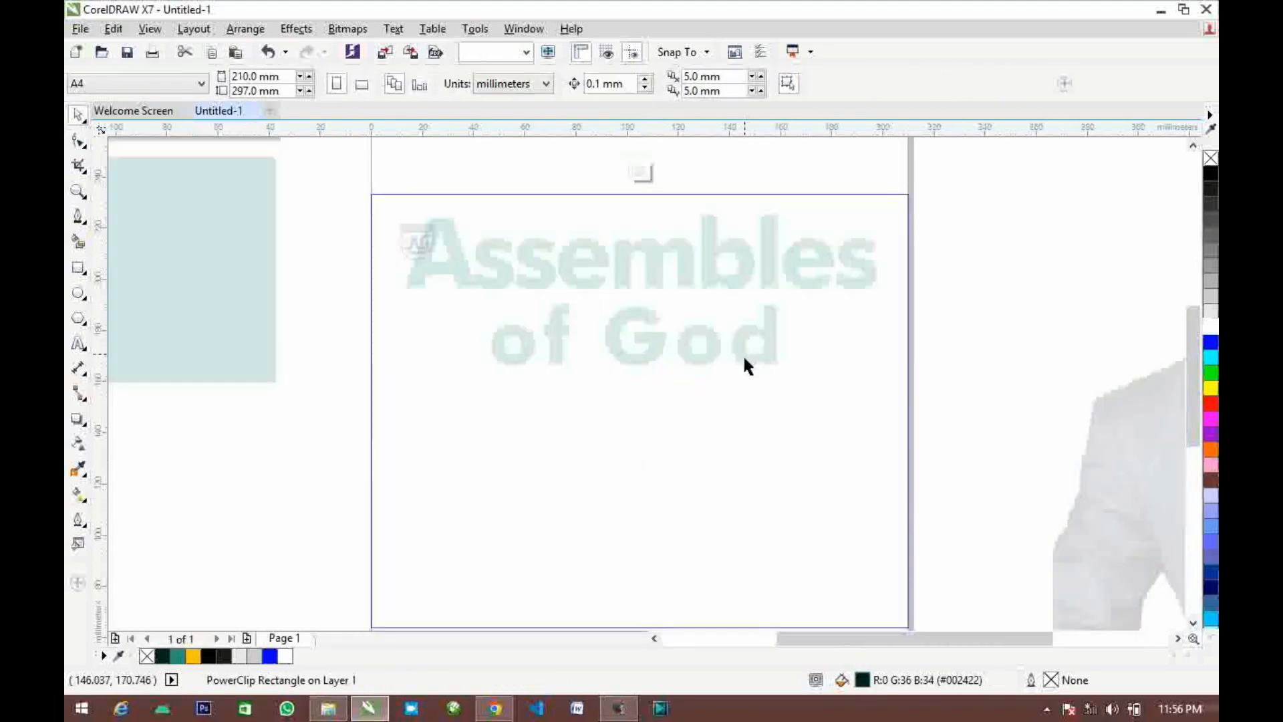
pyautogui.click(744, 358)
pyautogui.press('Delete')
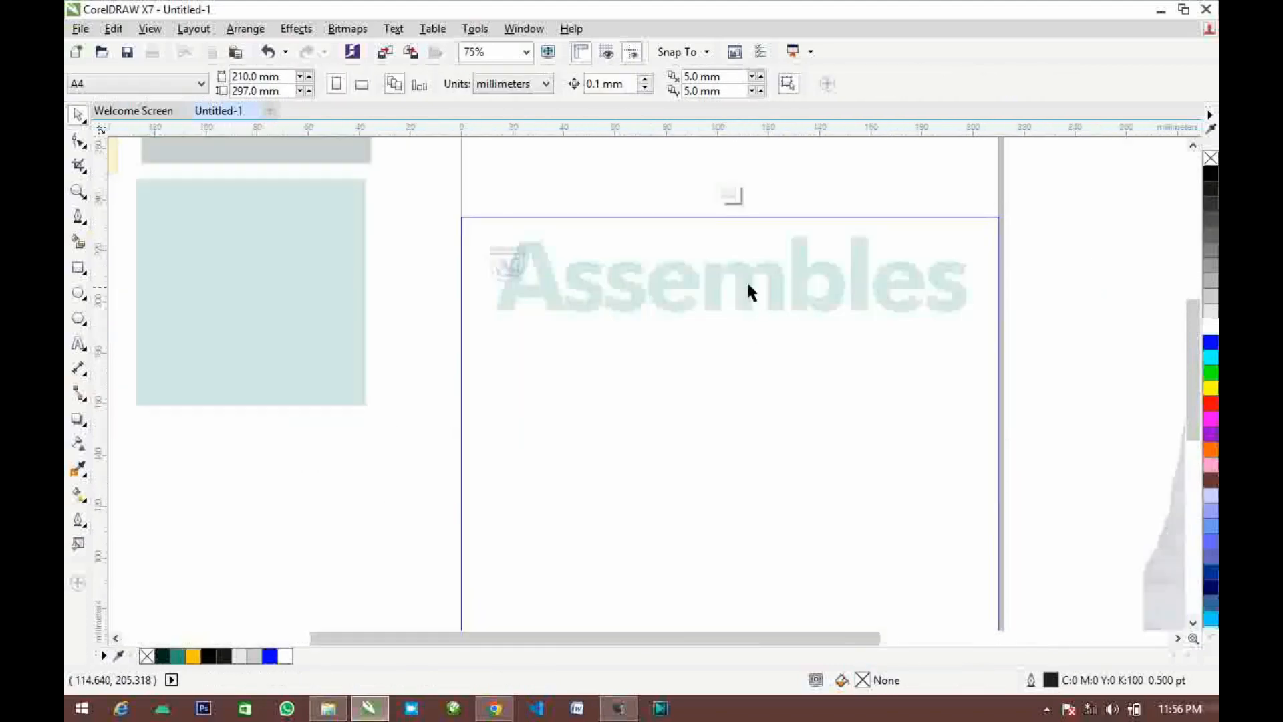
pyautogui.moveTo(739, 288); pyautogui.dragTo(740, 313)
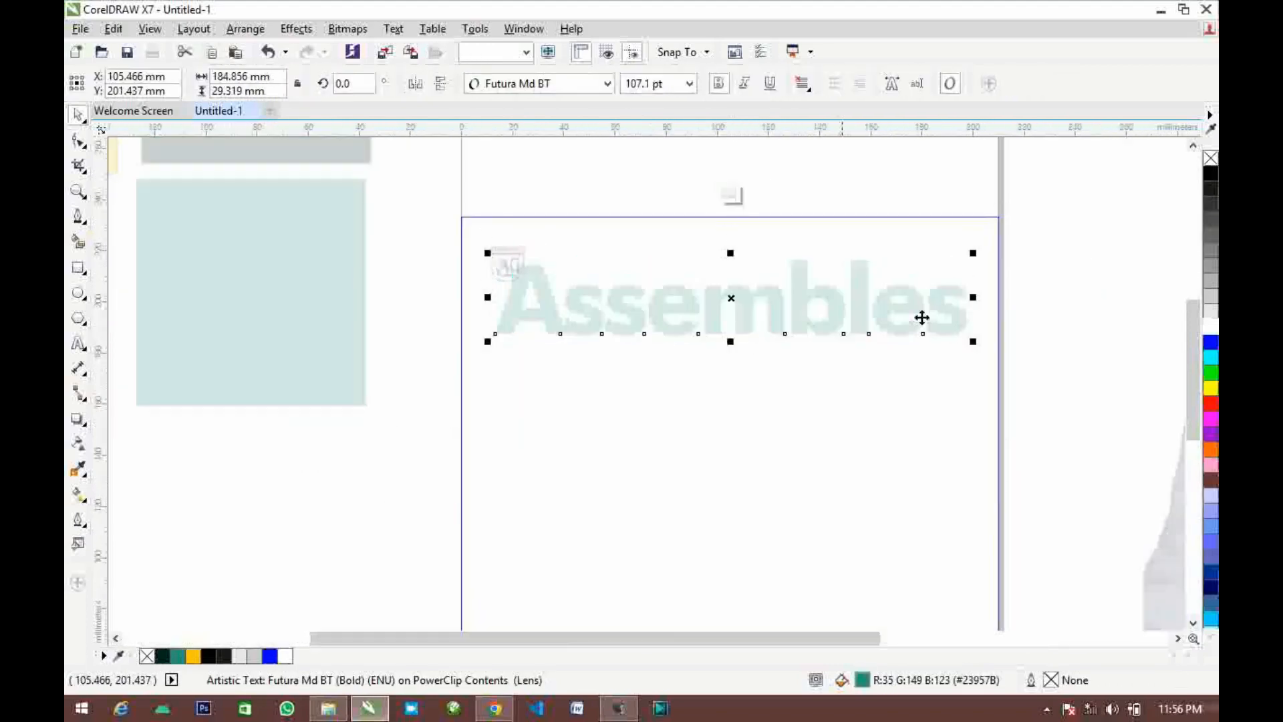
# Append "..." to the clipped "Assembles" text and finish editing the PowerClip
pyautogui.doubleClick(958, 317)
pyautogui.write('...')
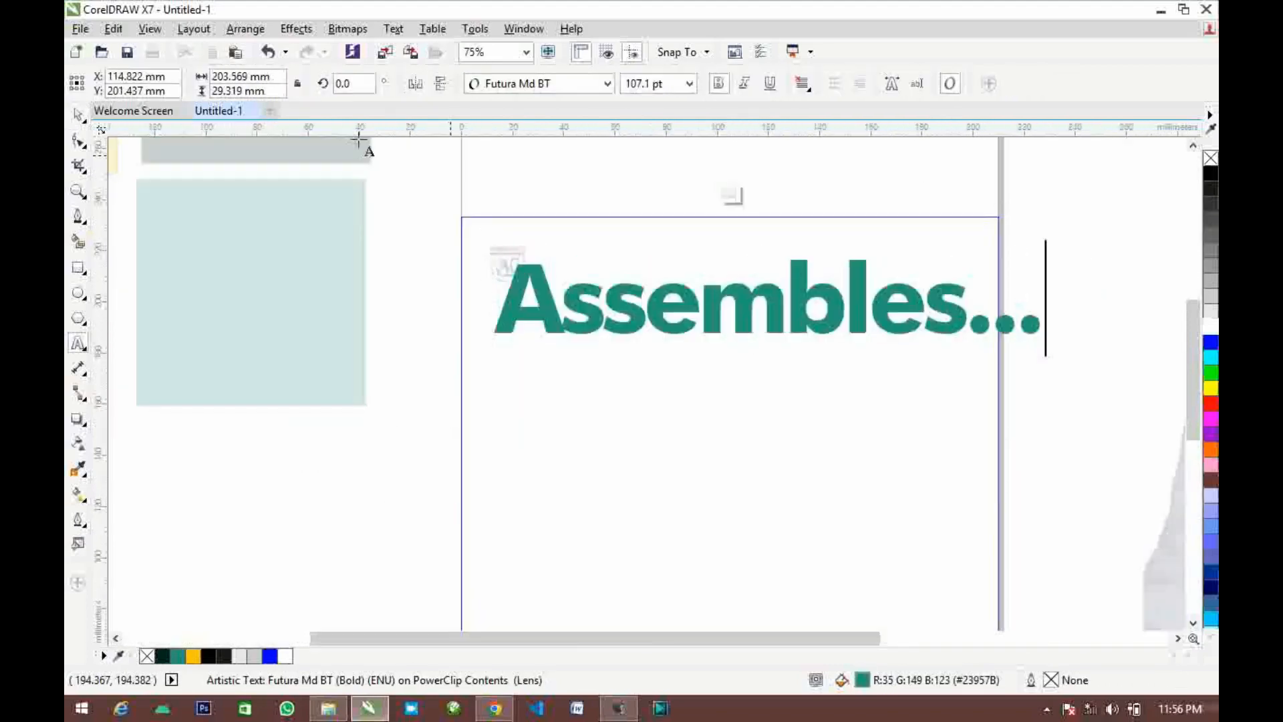
pyautogui.hotkey('ctrl', 'space')
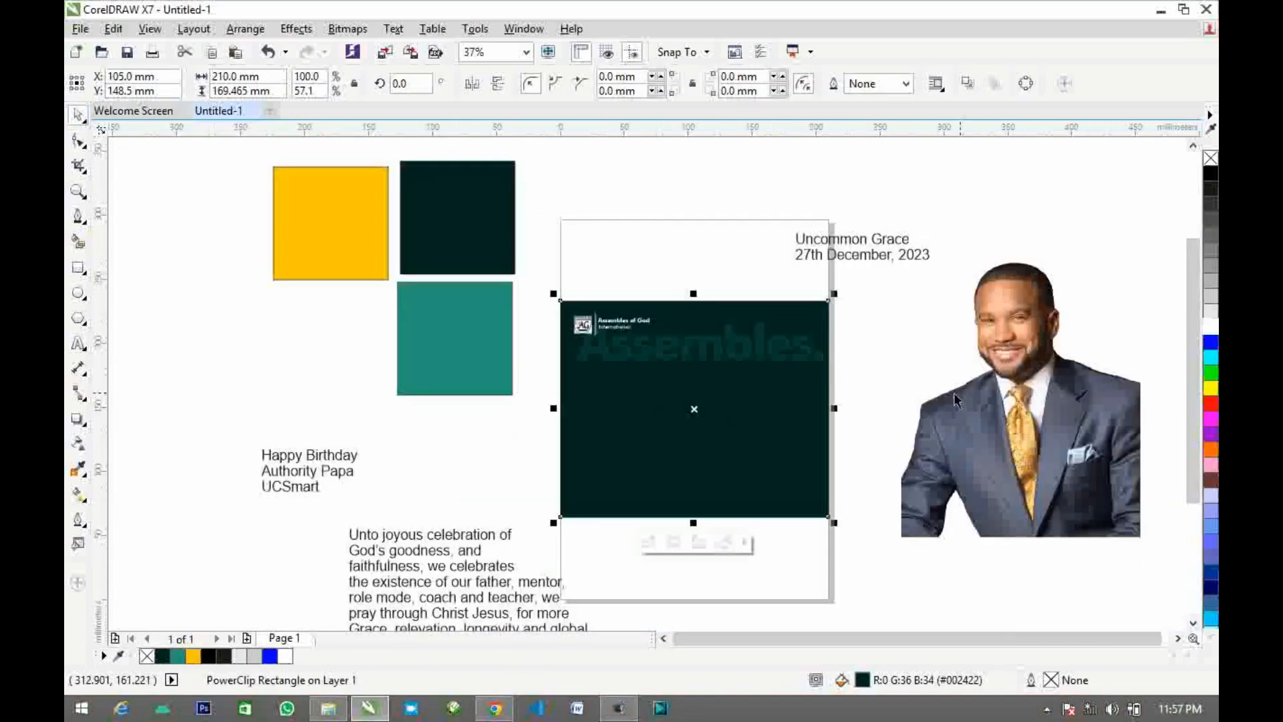
# PowerClip the man's photo inside the dark rectangle and scale it to about 138 mm wide, positioned towards the right side
pyautogui.moveTo(953, 392); pyautogui.dragTo(716, 398)
pyautogui.click(775, 450)
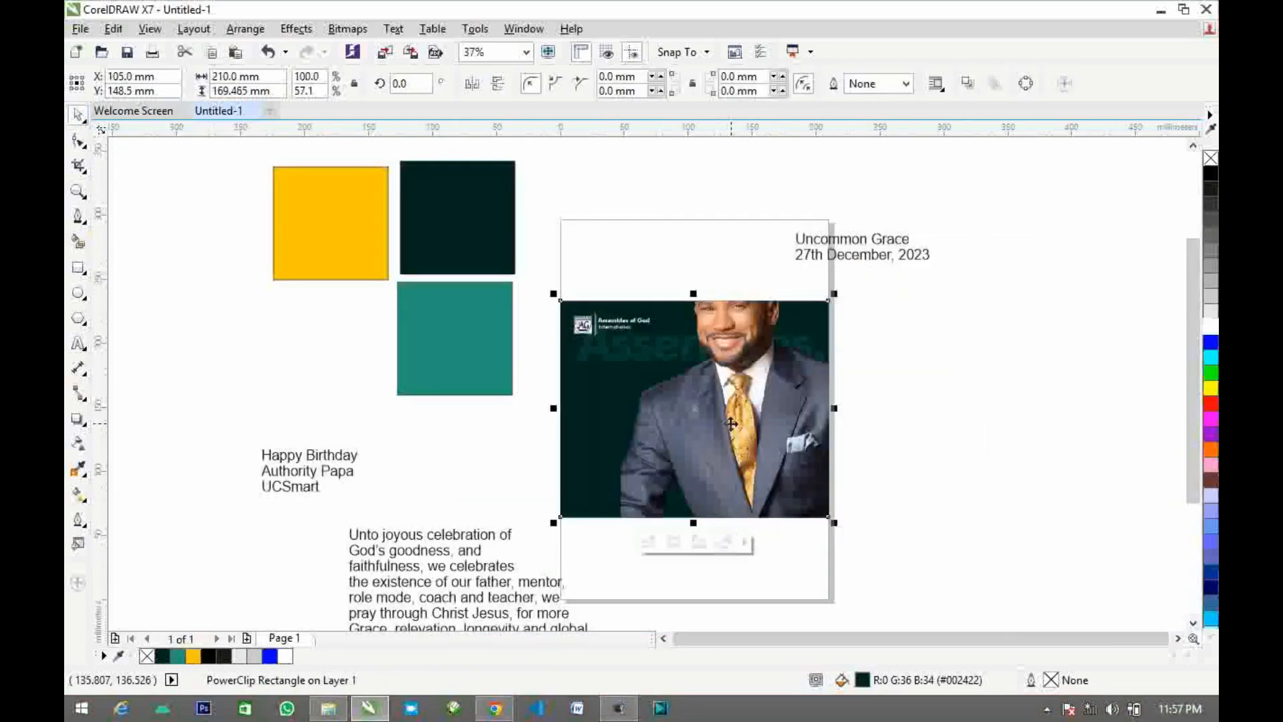
pyautogui.doubleClick(731, 424)
pyautogui.click(731, 424)
pyautogui.moveTo(866, 215); pyautogui.dragTo(802, 294)
pyautogui.scroll(1, 783, 369)
pyautogui.moveTo(744, 446); pyautogui.dragTo(808, 438)
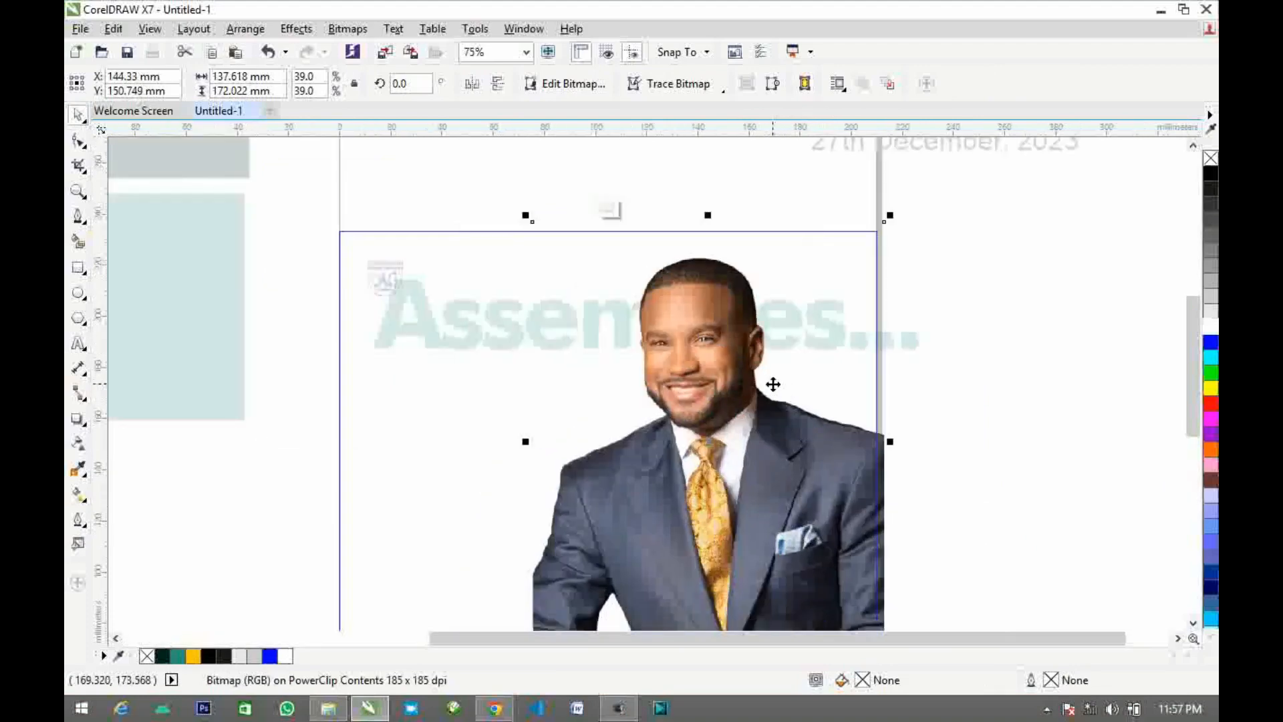
# Rotate the clipped photo by about 3.2 degrees and enlarge it to fill the rectangle's lower right, then finish editing the PowerClip
pyautogui.moveTo(890, 220); pyautogui.dragTo(877, 199)
pyautogui.scroll(-1, 869, 231)
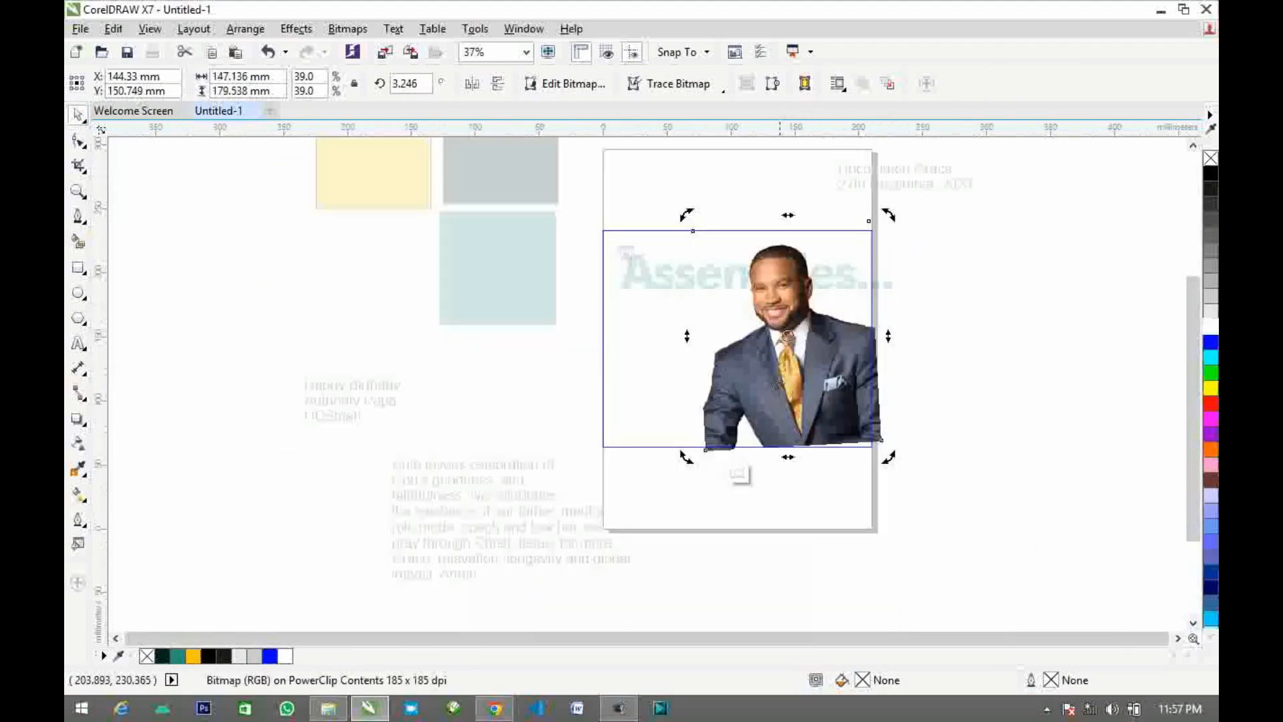
pyautogui.moveTo(688, 454); pyautogui.dragTo(646, 510)
pyautogui.moveTo(792, 410); pyautogui.dragTo(793, 405)
pyautogui.keyDown('ctrl'); pyautogui.click(930, 403); pyautogui.keyUp('ctrl')
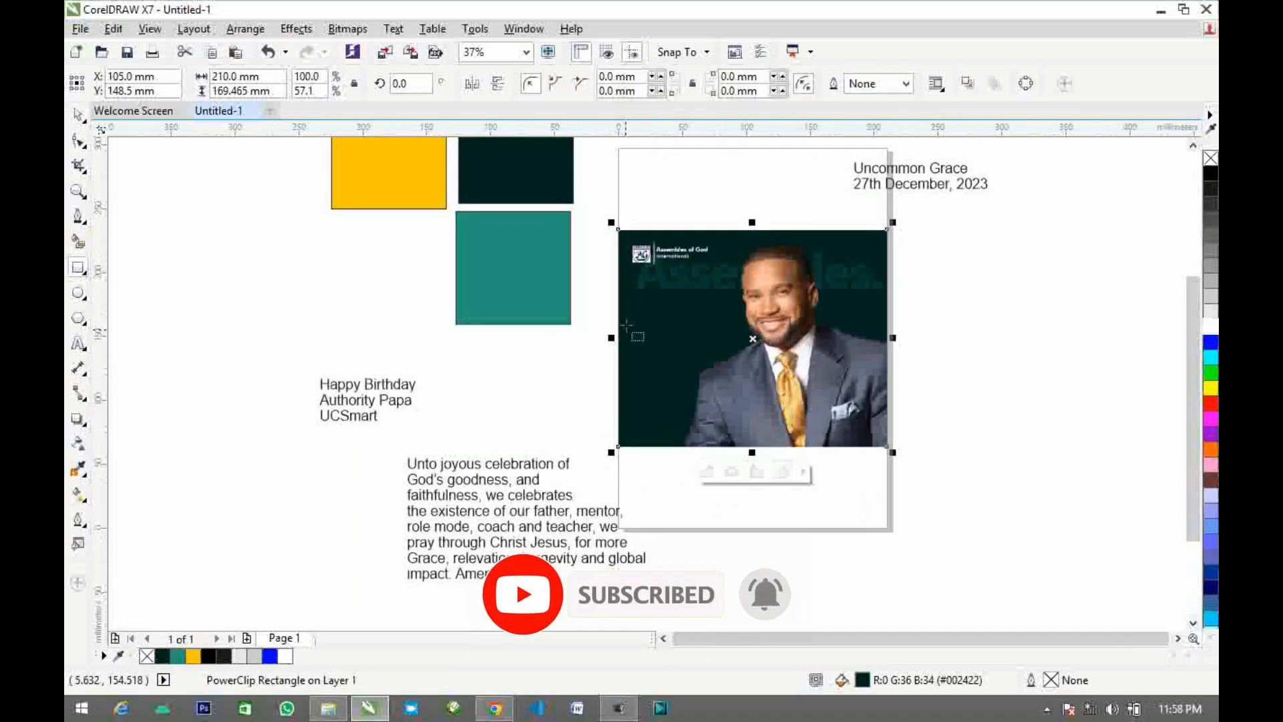
# Draw a rectangle about 102 by 107 mm over the flyer's lower left and round its corners to about 14.8 mm
pyautogui.moveTo(610, 314); pyautogui.dragTo(741, 452)
pyautogui.scroll(2, 695, 387)
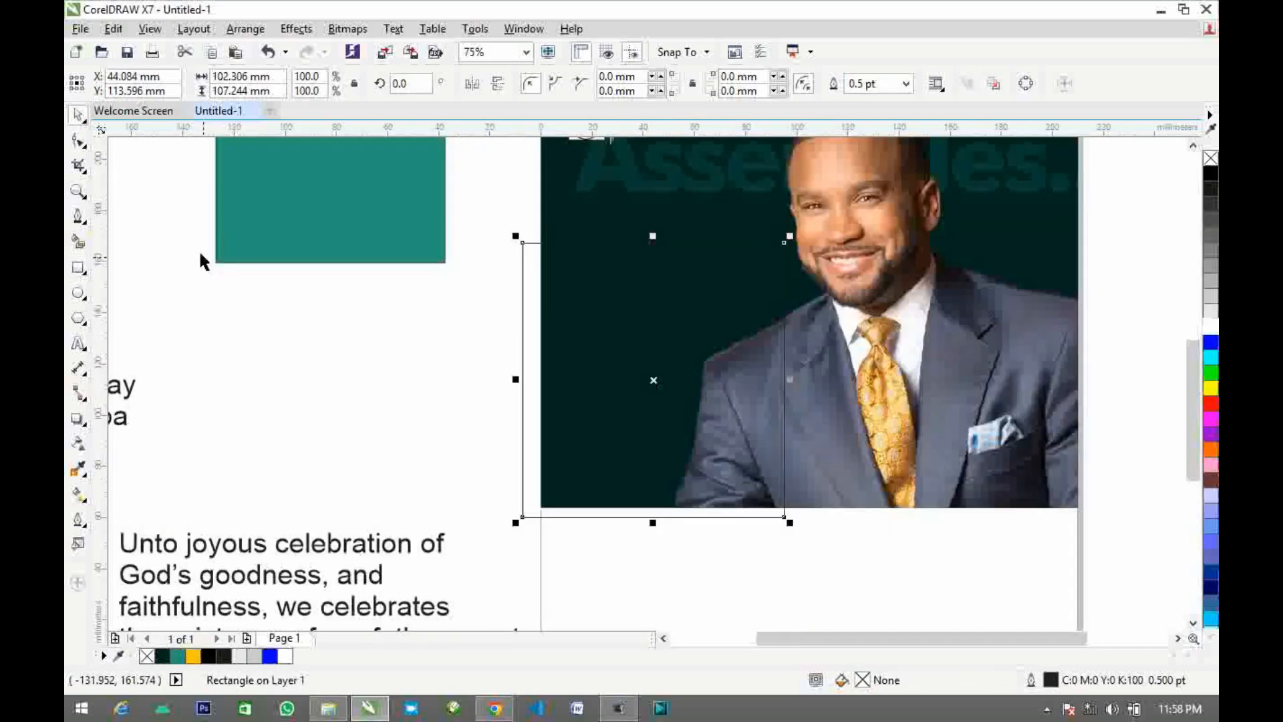
pyautogui.click(84, 148)
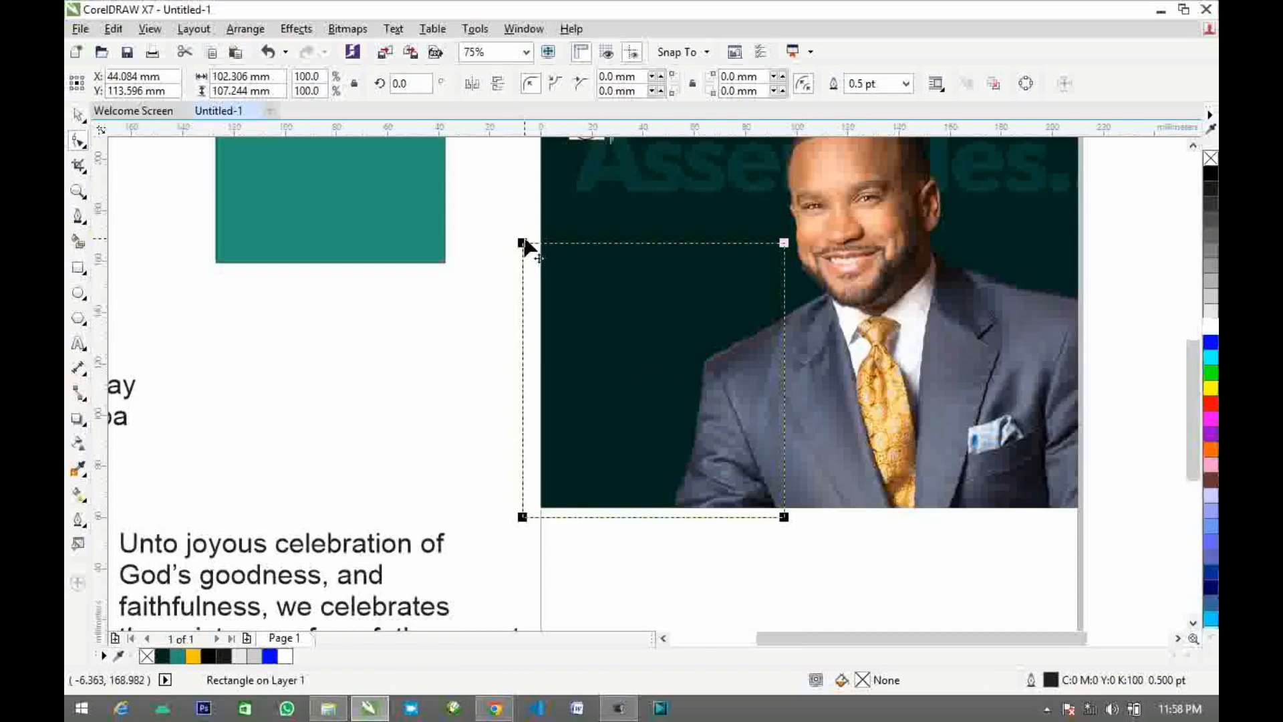
pyautogui.moveTo(524, 244); pyautogui.dragTo(514, 279)
pyautogui.press('space')
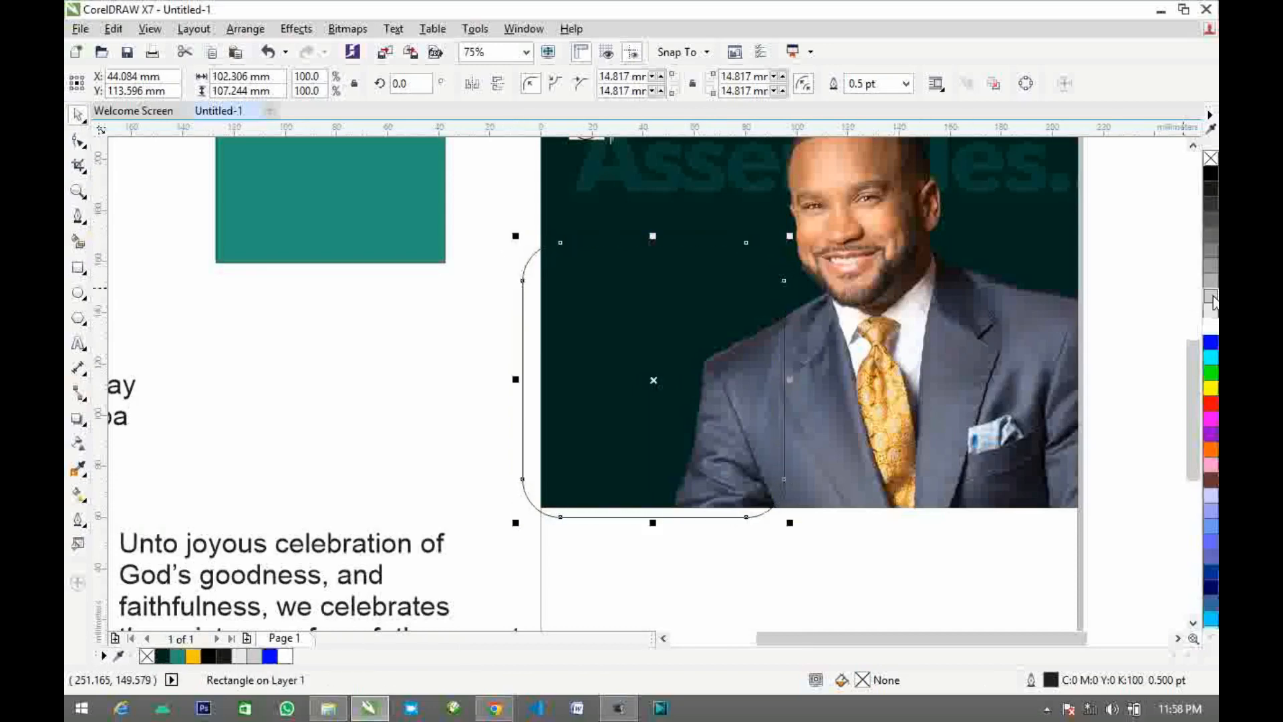
# Give the rounded rectangle a white 2.0 pt outline and position it within the lower left of the dark background
pyautogui.rightClick(1212, 327)
pyautogui.moveTo(709, 334); pyautogui.dragTo(756, 317)
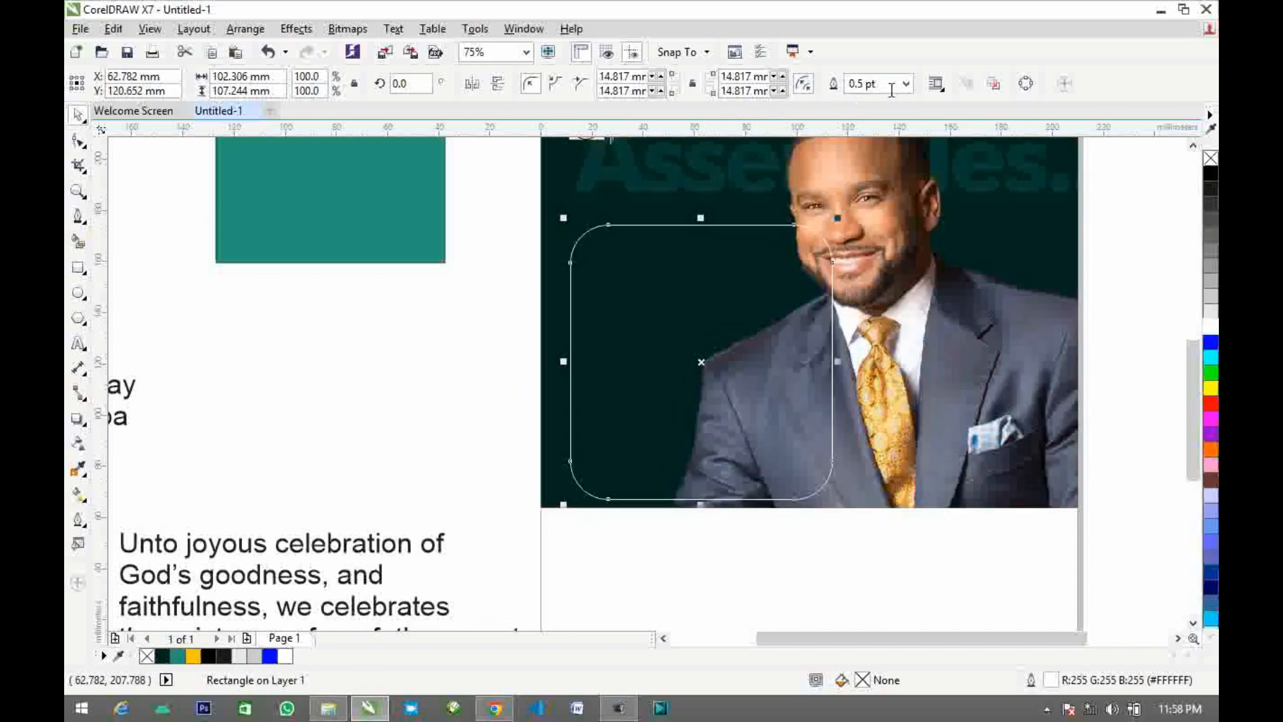
pyautogui.click(905, 84)
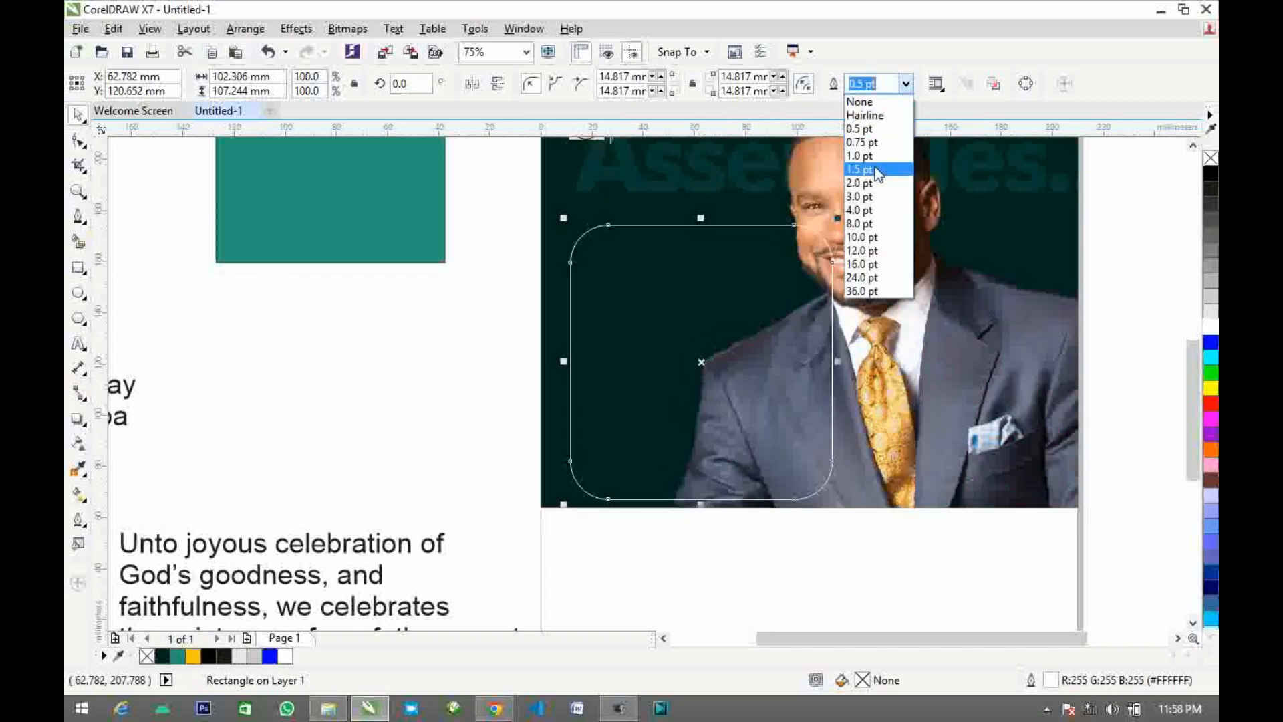
pyautogui.click(873, 169)
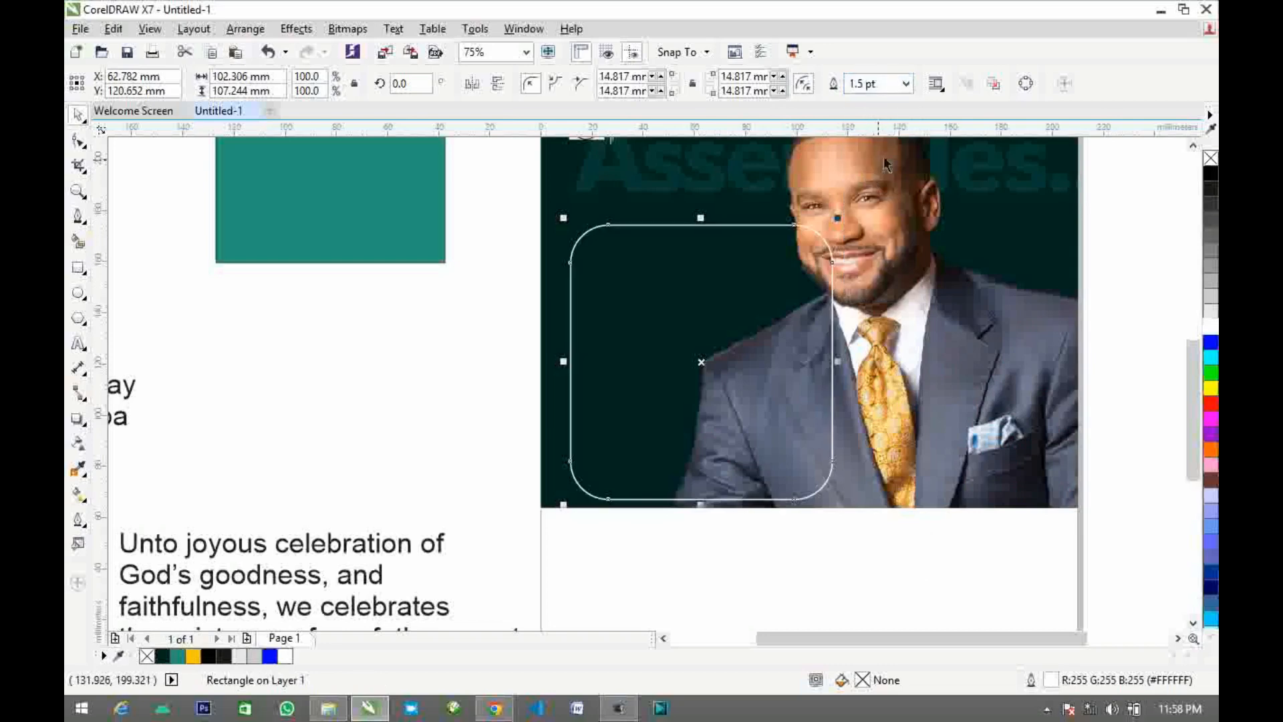
pyautogui.click(903, 81)
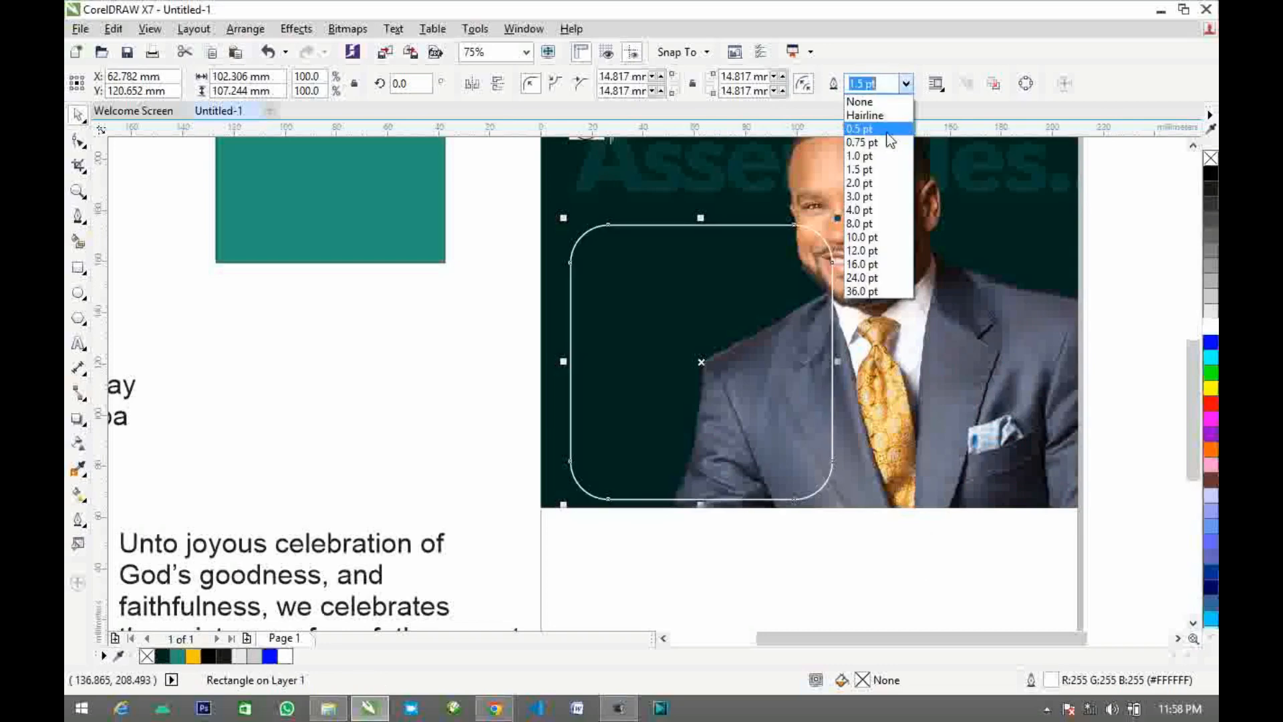
pyautogui.click(872, 183)
pyautogui.moveTo(776, 314); pyautogui.dragTo(762, 315)
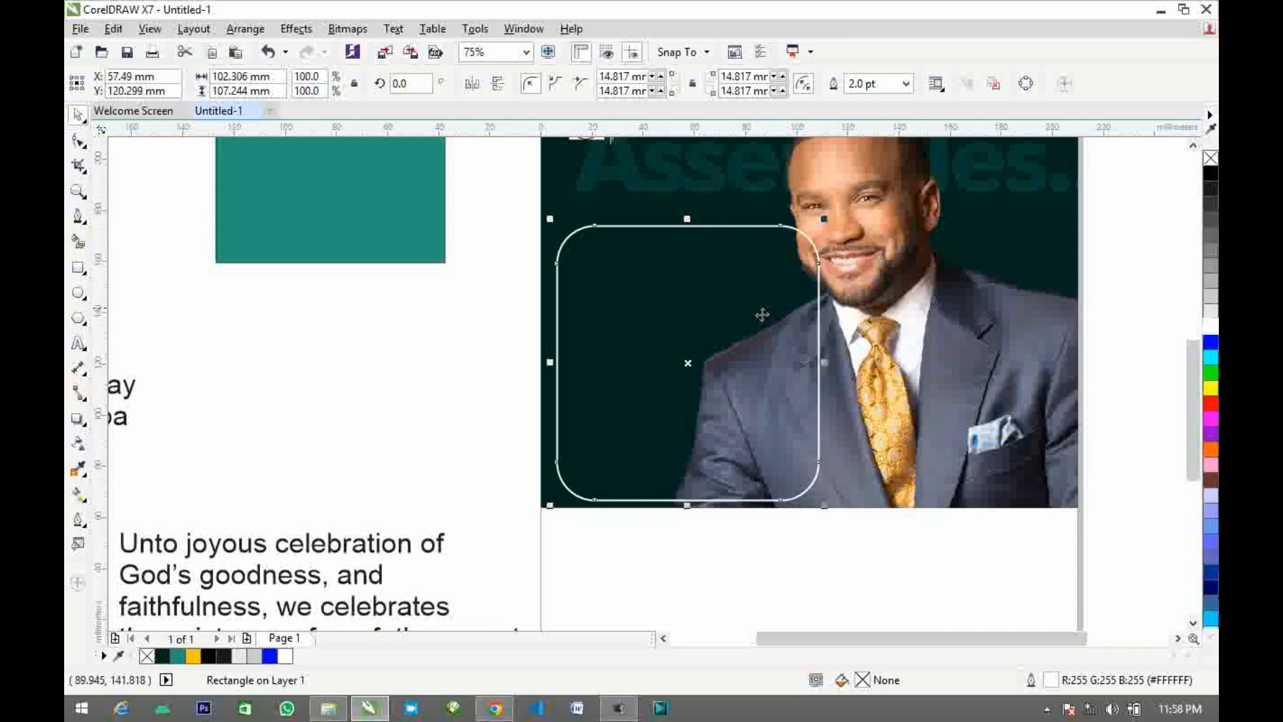
# Duplicate the rounded rectangle as a concentric copy about 83 by 87 mm, fill it white and remove its outline
pyautogui.moveTo(823, 223); pyautogui.dragTo(816, 252)
pyautogui.rightClick(816, 252)
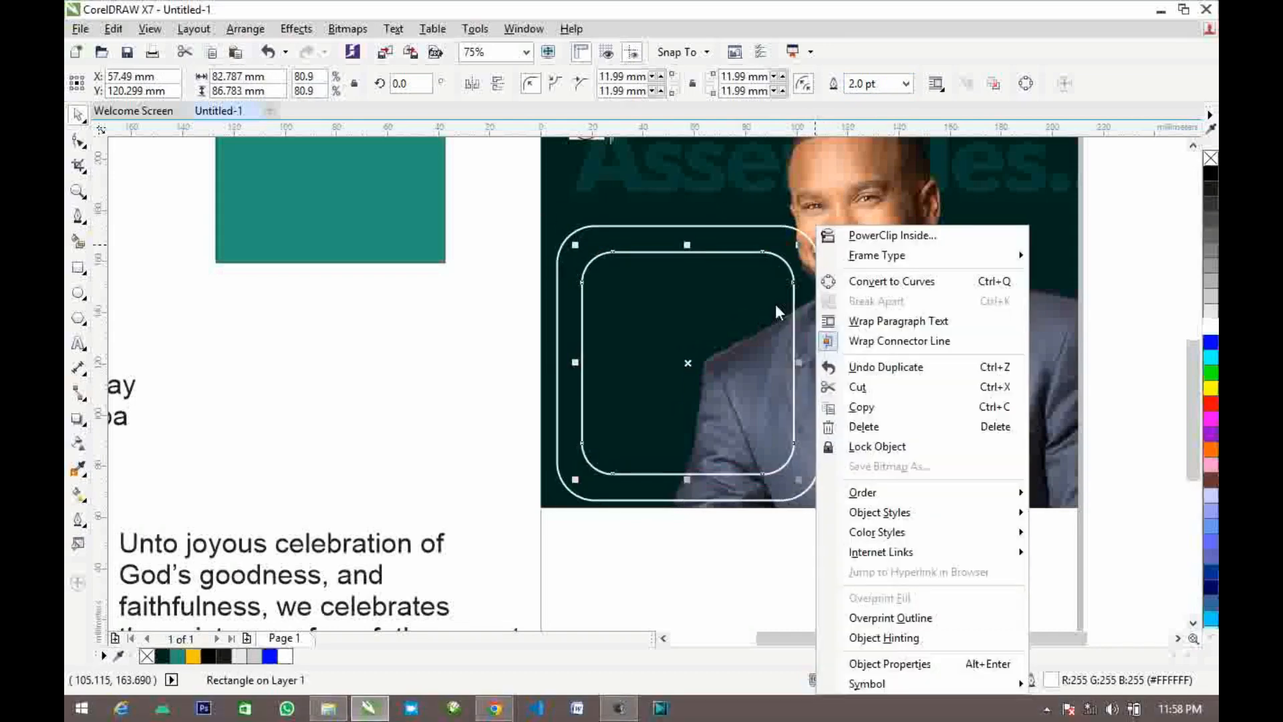
pyautogui.click(753, 317)
pyautogui.click(1210, 329)
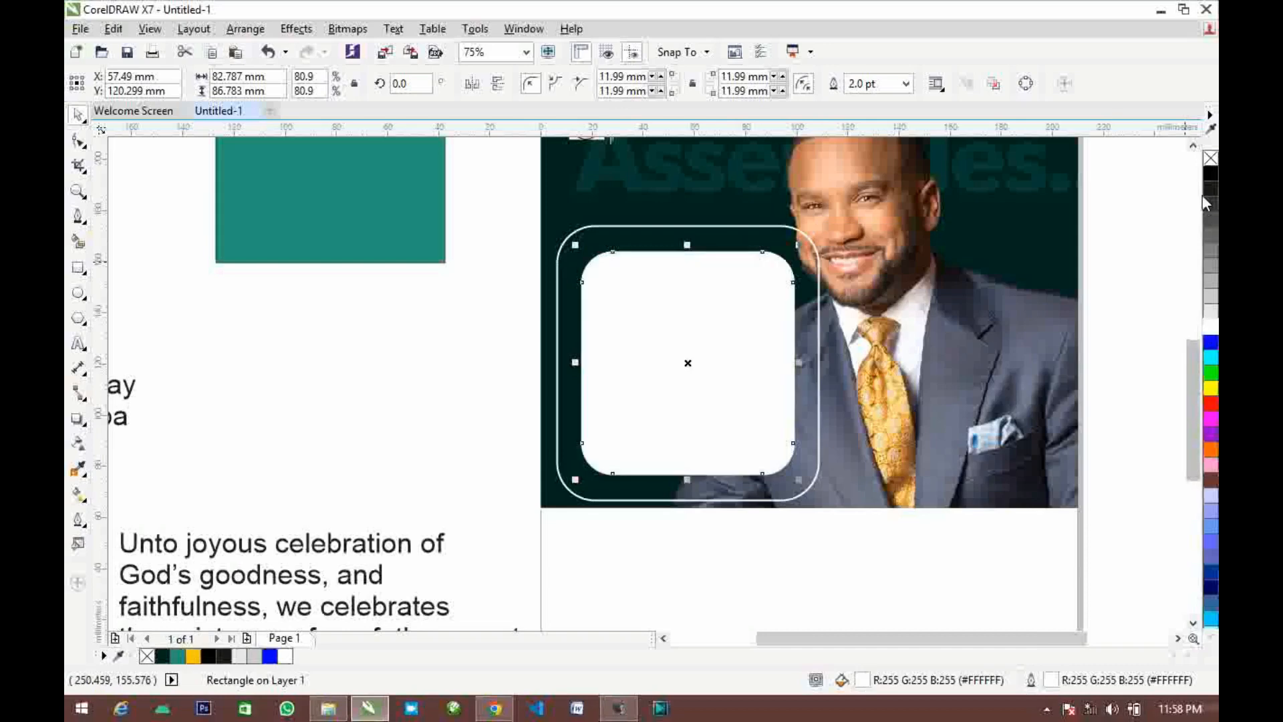
pyautogui.click(490, 387)
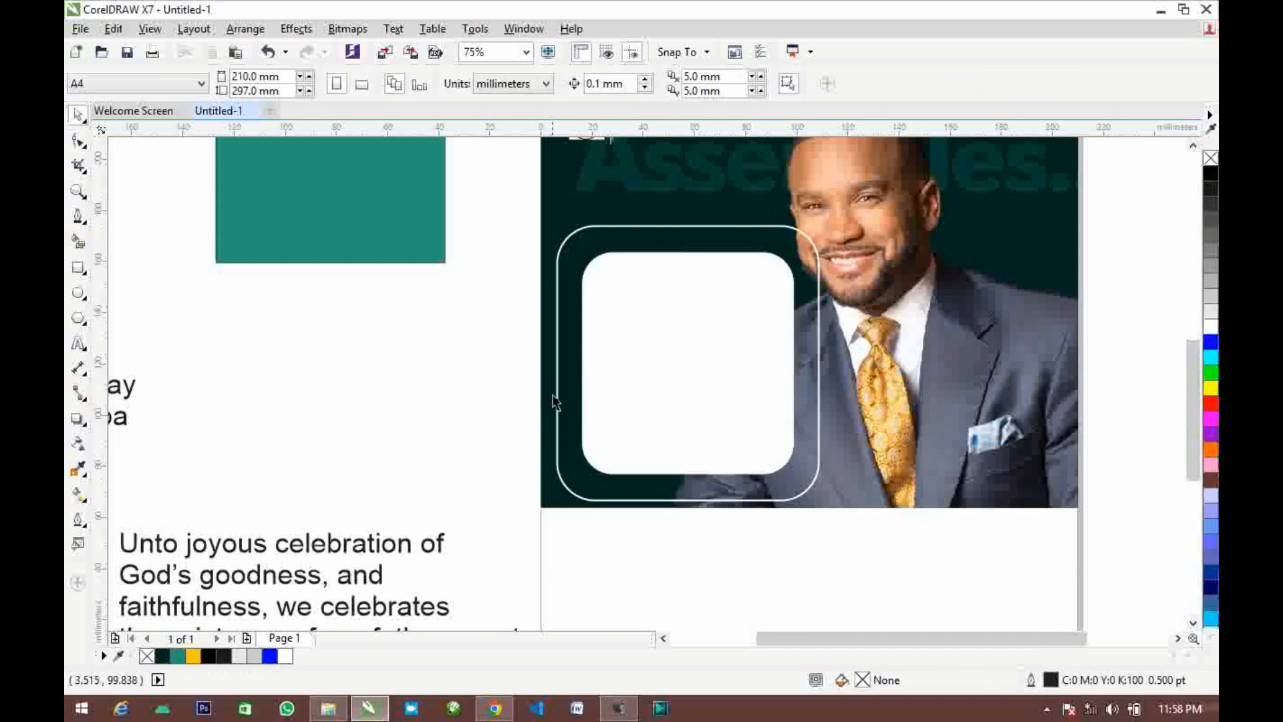
pyautogui.click(748, 344)
pyautogui.scroll(1, 789, 254)
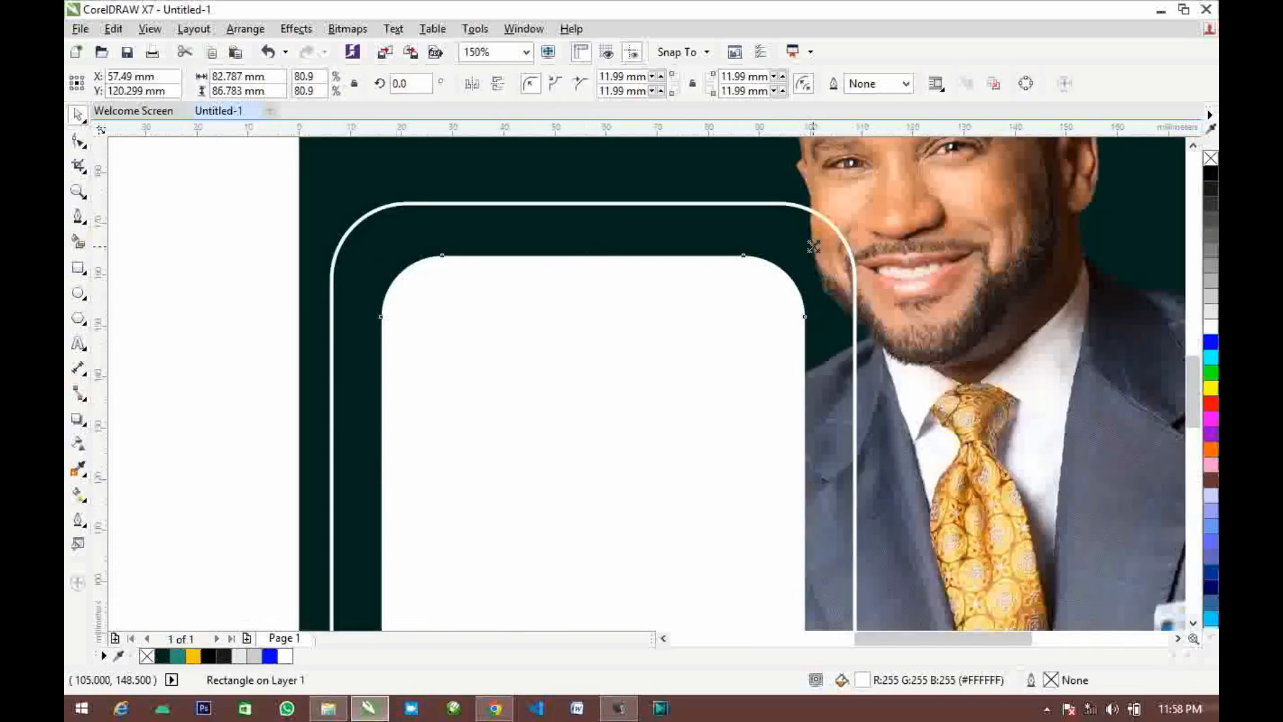
pyautogui.scroll(-1, 813, 246)
pyautogui.moveTo(525, 214); pyautogui.dragTo(860, 516)
pyautogui.scroll(-1, 744, 306)
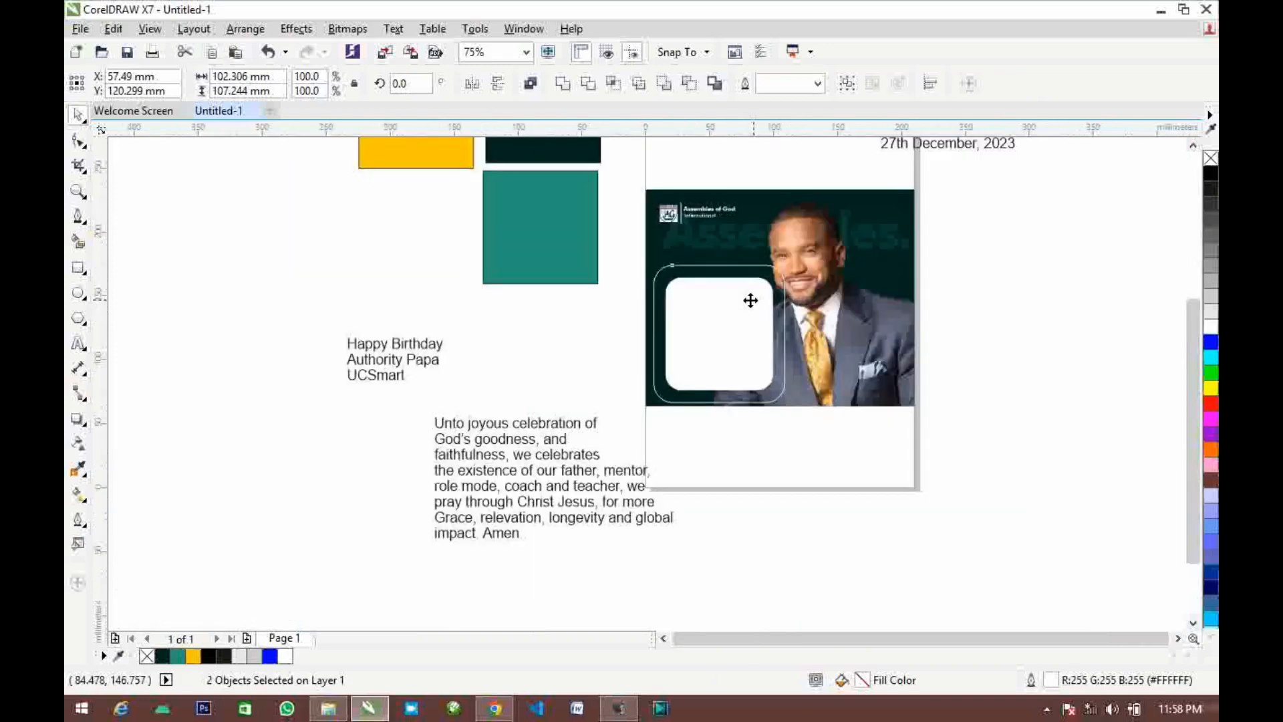
# Move the long celebration message onto the white rounded panel and set its font to Futura Md BT
pyautogui.click(495, 393)
pyautogui.moveTo(499, 413); pyautogui.dragTo(721, 297)
pyautogui.scroll(2, 722, 297)
pyautogui.scroll(1, 722, 296)
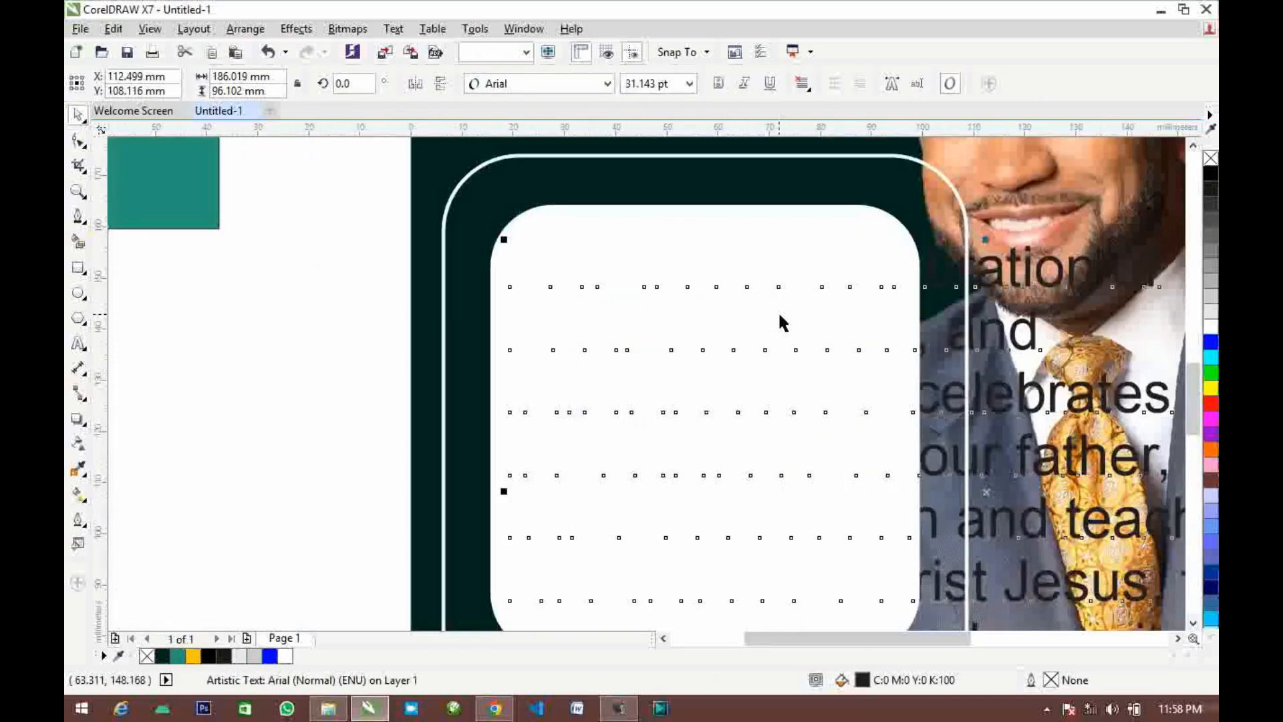
pyautogui.scroll(-1, 800, 327)
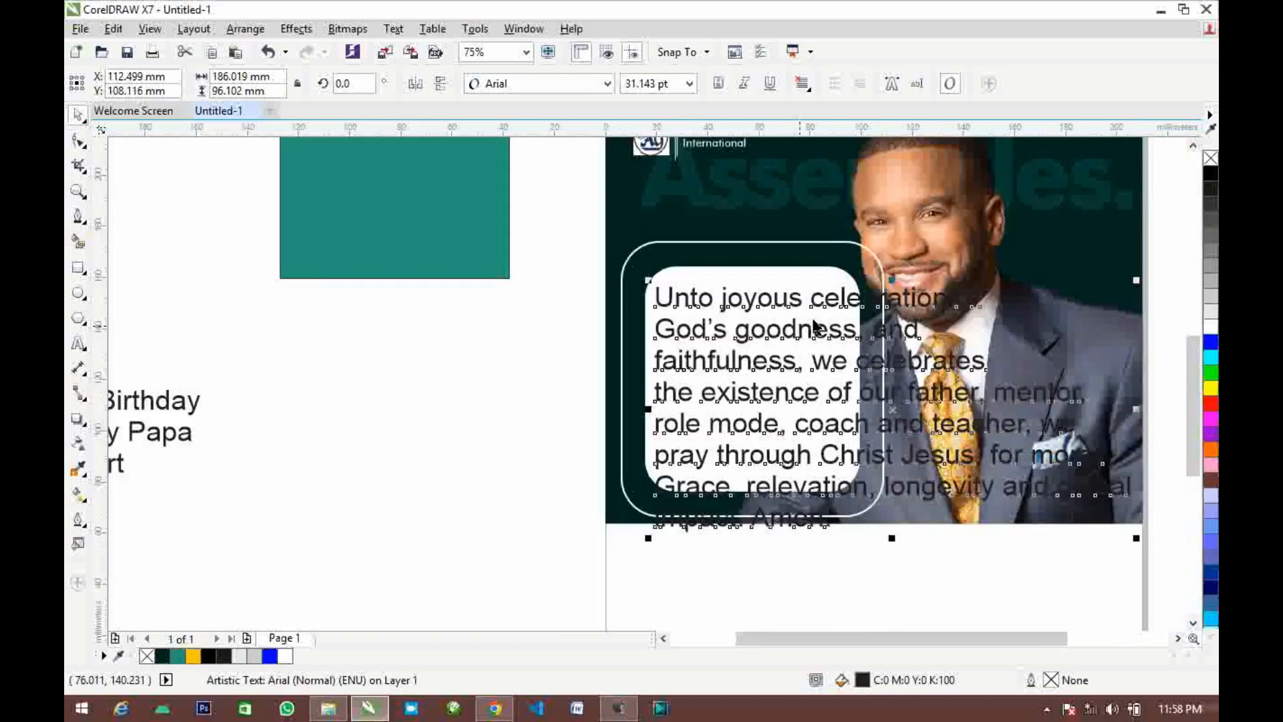
pyautogui.scroll(1, 604, 210)
pyautogui.scroll(-1, 604, 210)
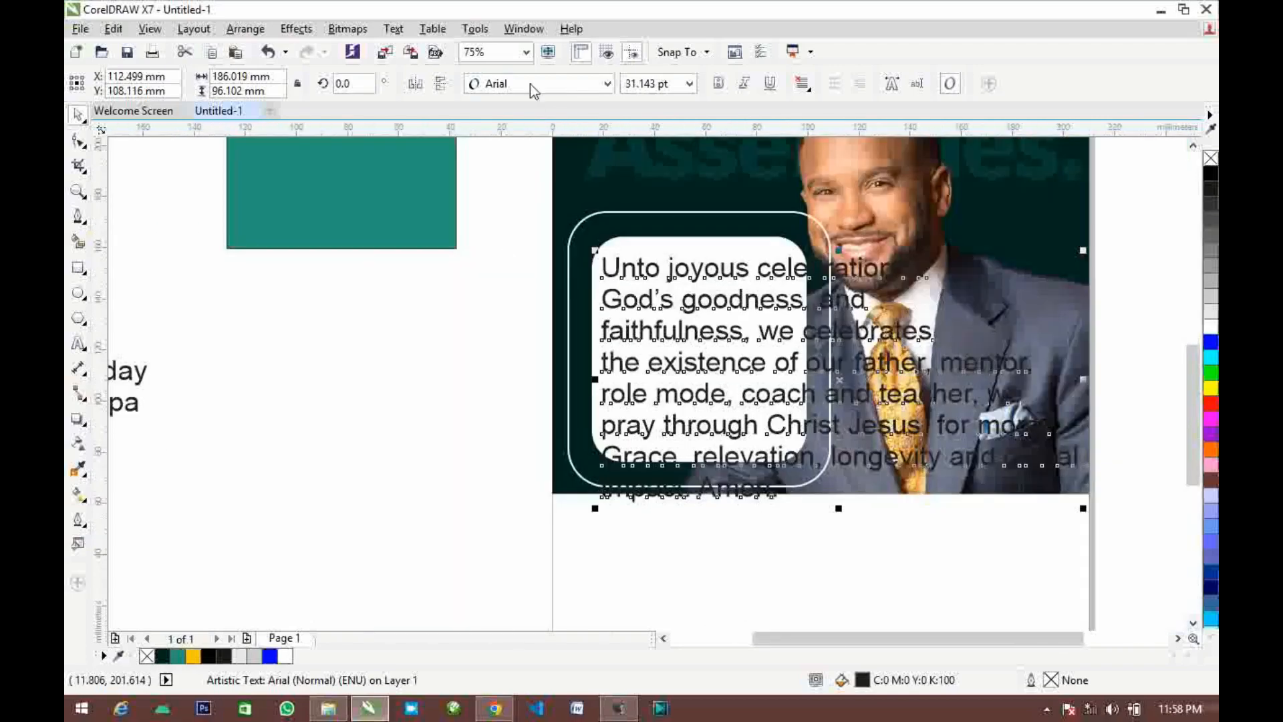
pyautogui.click(607, 84)
pyautogui.click(508, 120)
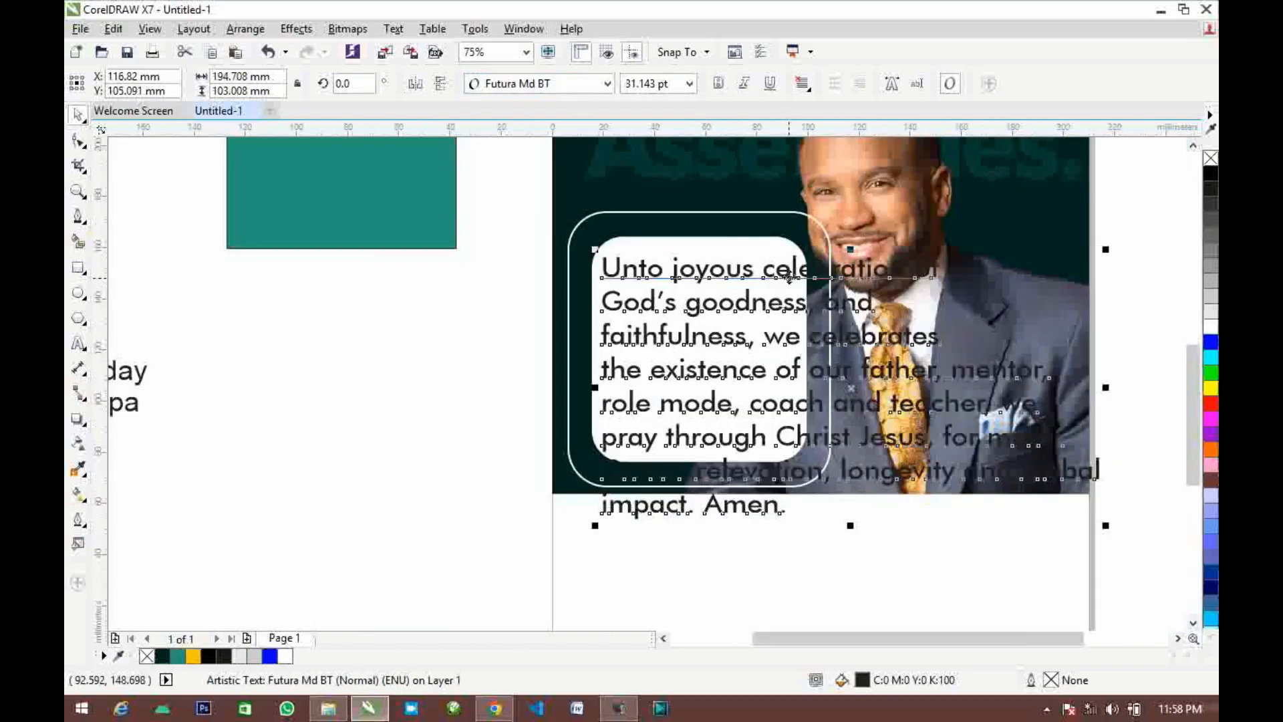
# Transfer the message into a paragraph text frame about 68 by 78 mm inside the white panel, at 14 pt
pyautogui.moveTo(790, 279); pyautogui.dragTo(573, 471)
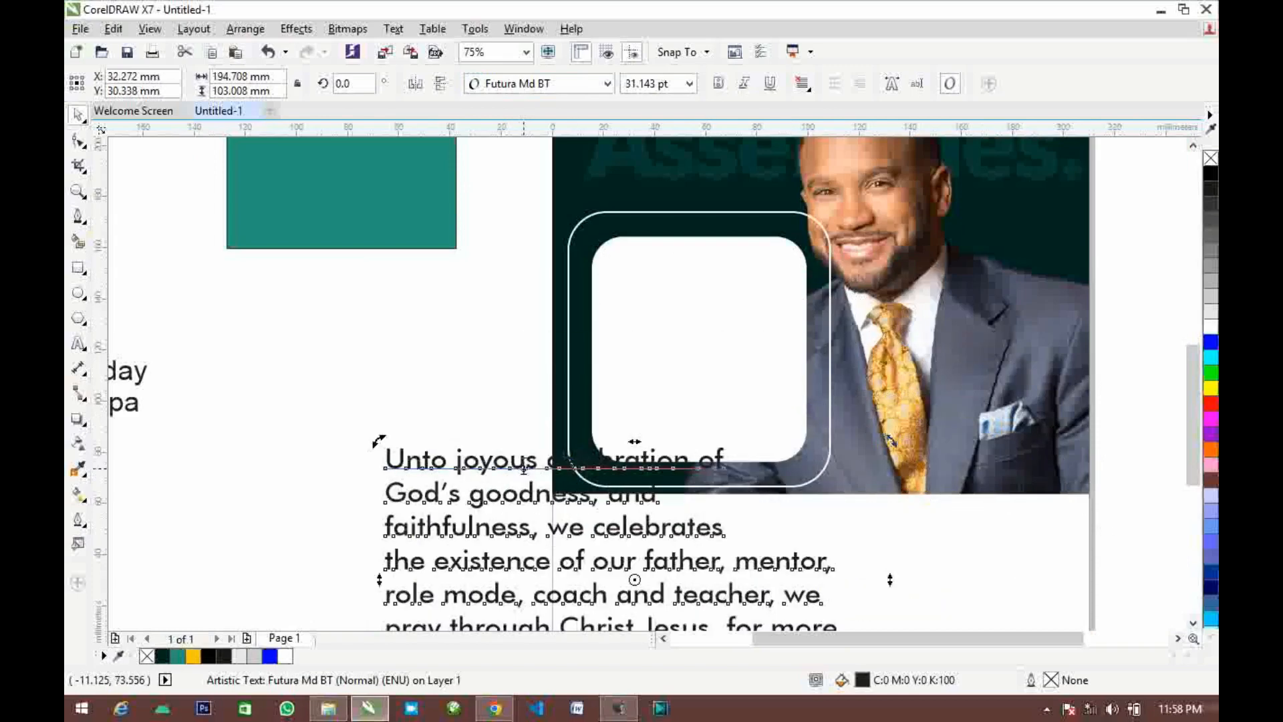
pyautogui.doubleClick(524, 468)
pyautogui.hotkey('ctrl', 'a')
pyautogui.press('Delete')
pyautogui.moveTo(614, 259); pyautogui.dragTo(796, 432)
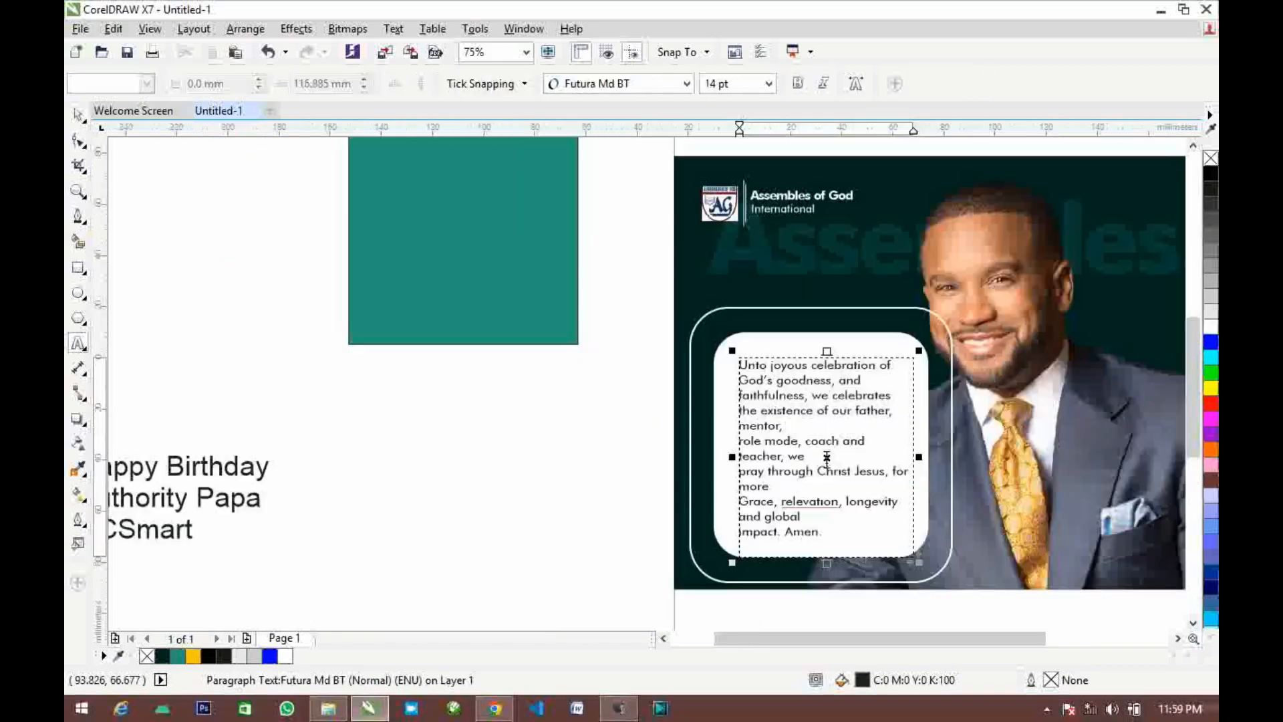
pyautogui.moveTo(826, 458)
pyautogui.mouseDown()
pyautogui.moveTo(822, 442)
pyautogui.moveTo(821, 454)
pyautogui.mouseUp()
# Remove the stray line breaks from the message paragraph so its sentences flow continuously within the frame
pyautogui.scroll(1, 850, 388)
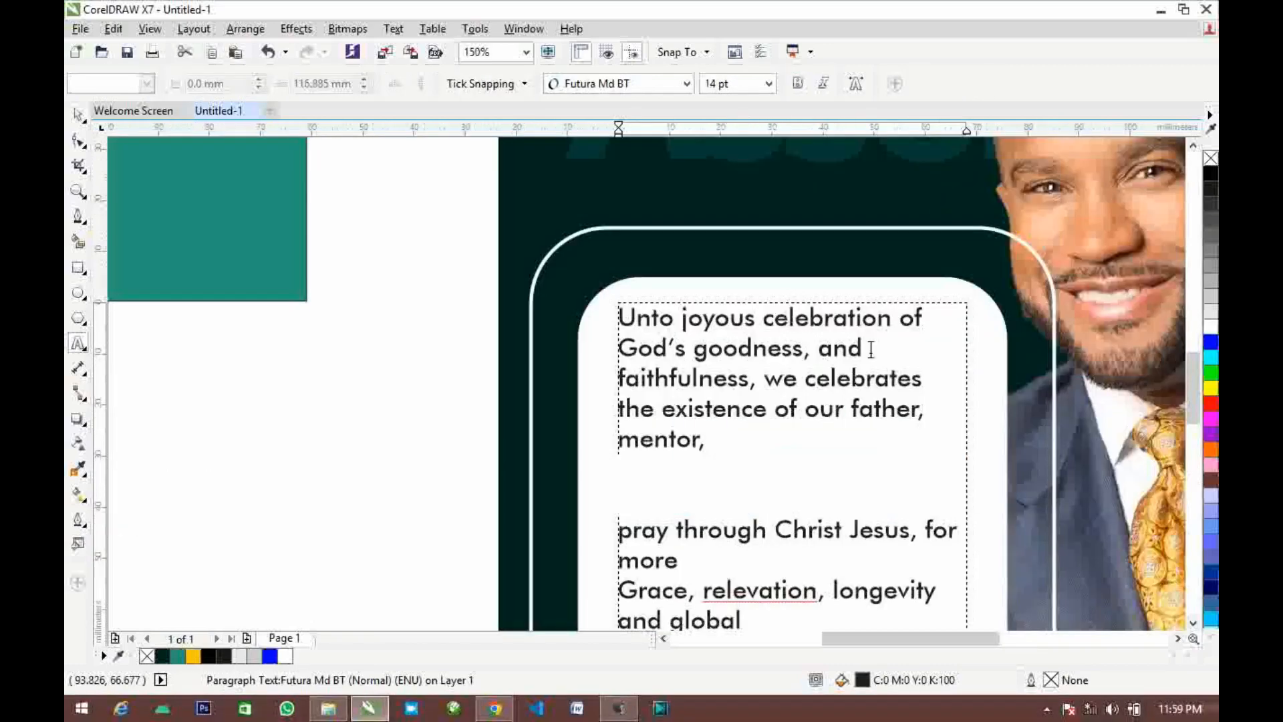
pyautogui.click(871, 348)
pyautogui.press('Delete')
pyautogui.click(757, 404)
pyautogui.click(774, 492)
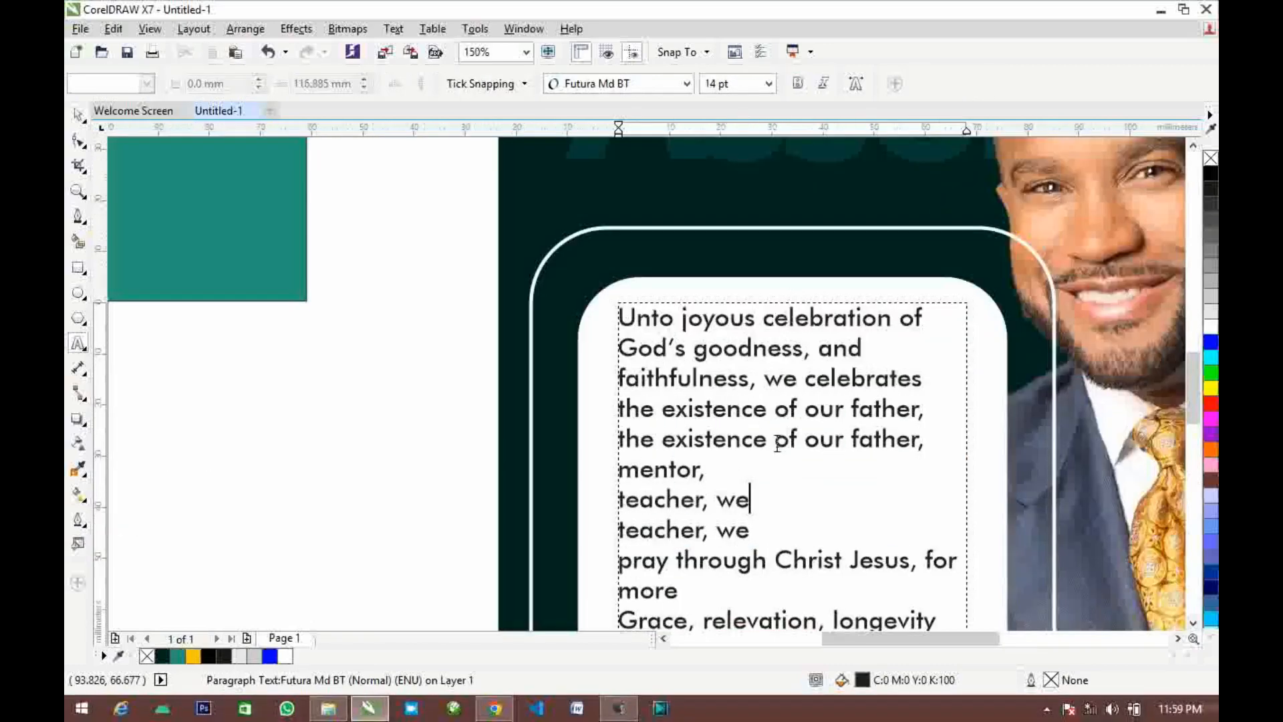
pyautogui.scroll(-1, 753, 408)
pyautogui.scroll(1, 754, 421)
pyautogui.click(752, 420)
pyautogui.press('Delete')
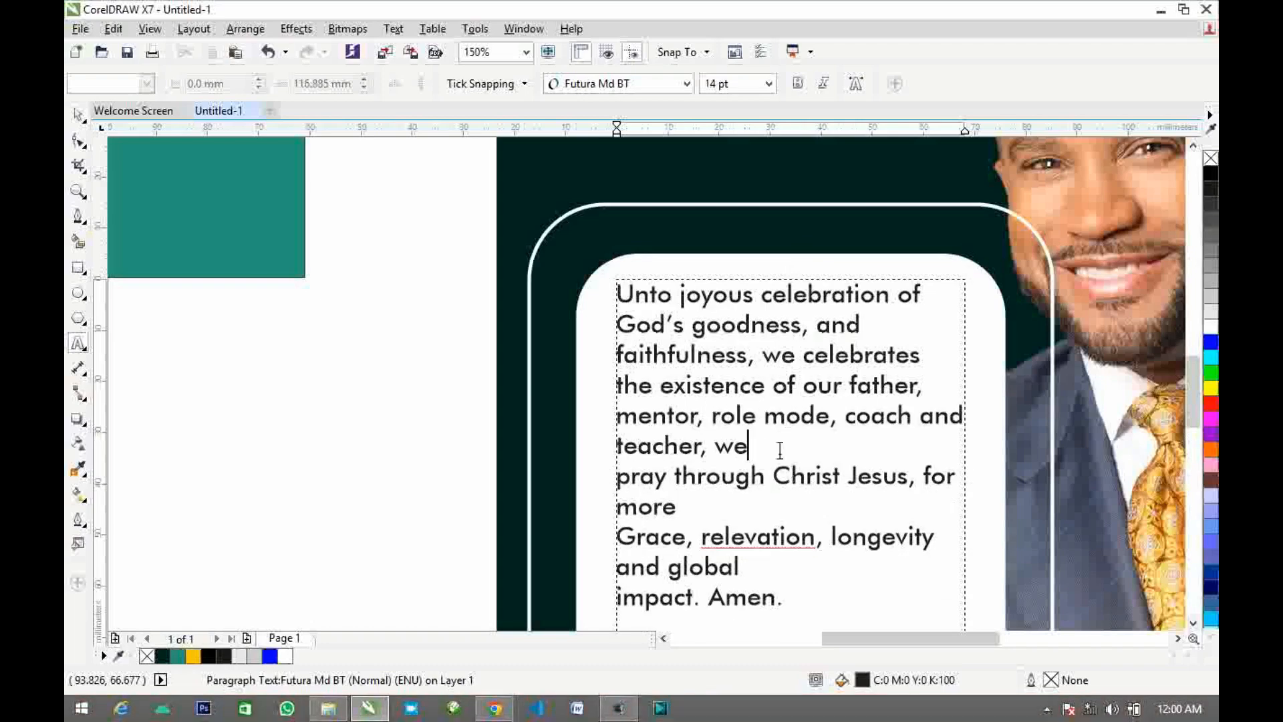
pyautogui.press('Delete')
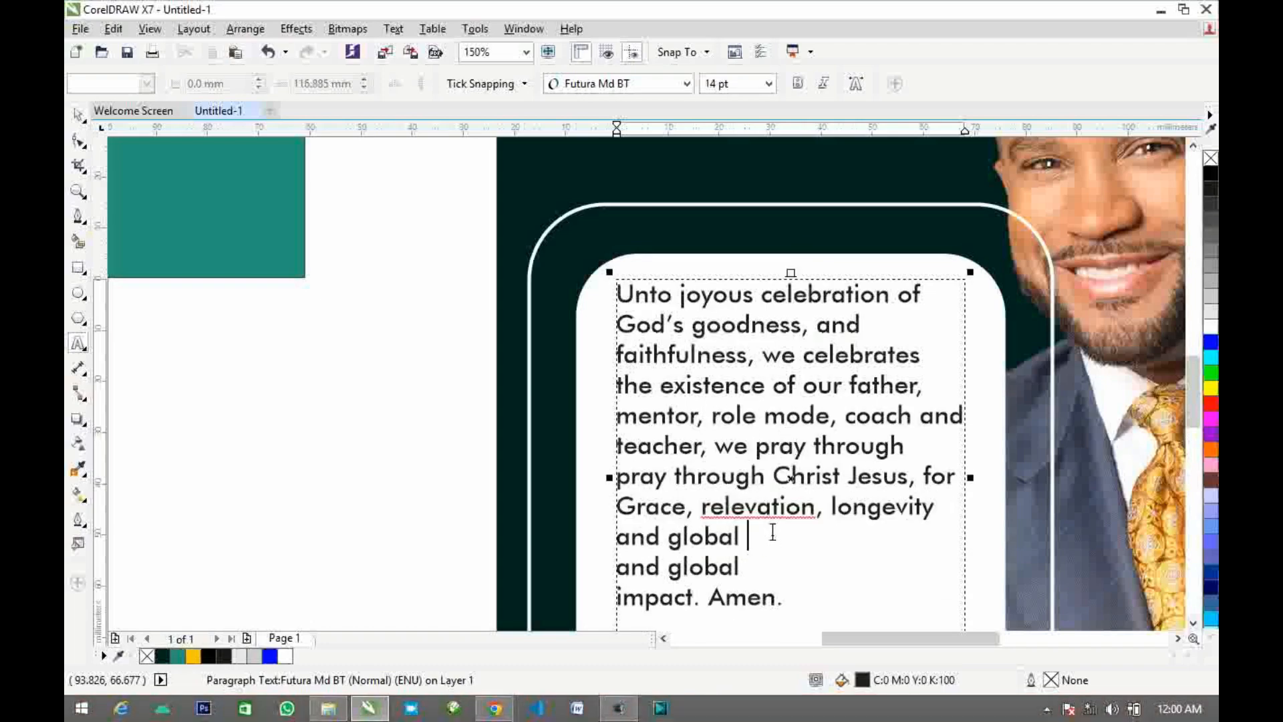
pyautogui.press('Delete')
pyautogui.scroll(-1, 888, 549)
pyautogui.scroll(1, 865, 561)
# Centre-align the whole message paragraph within its text frame
pyautogui.hotkey('ctrl', 'a')
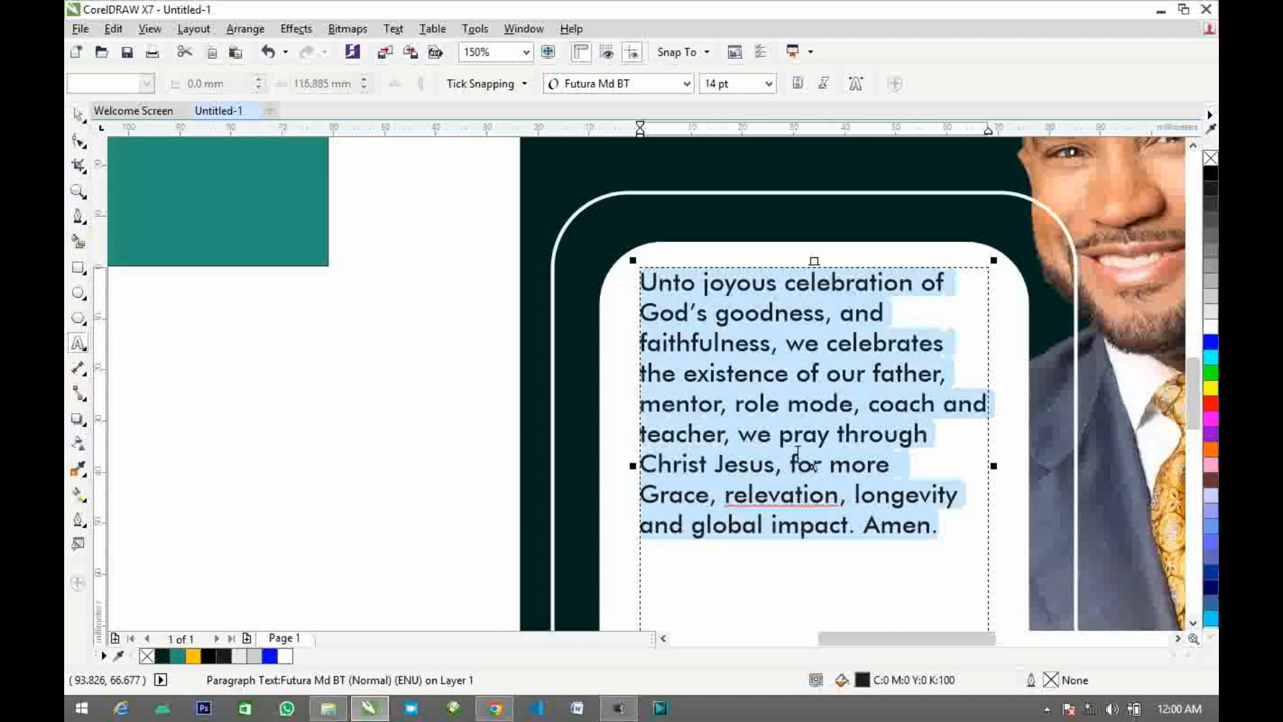
pyautogui.hotkey('ctrl', 'e')
pyautogui.scroll(-1, 779, 480)
pyautogui.click(792, 504)
pyautogui.scroll(1, 831, 480)
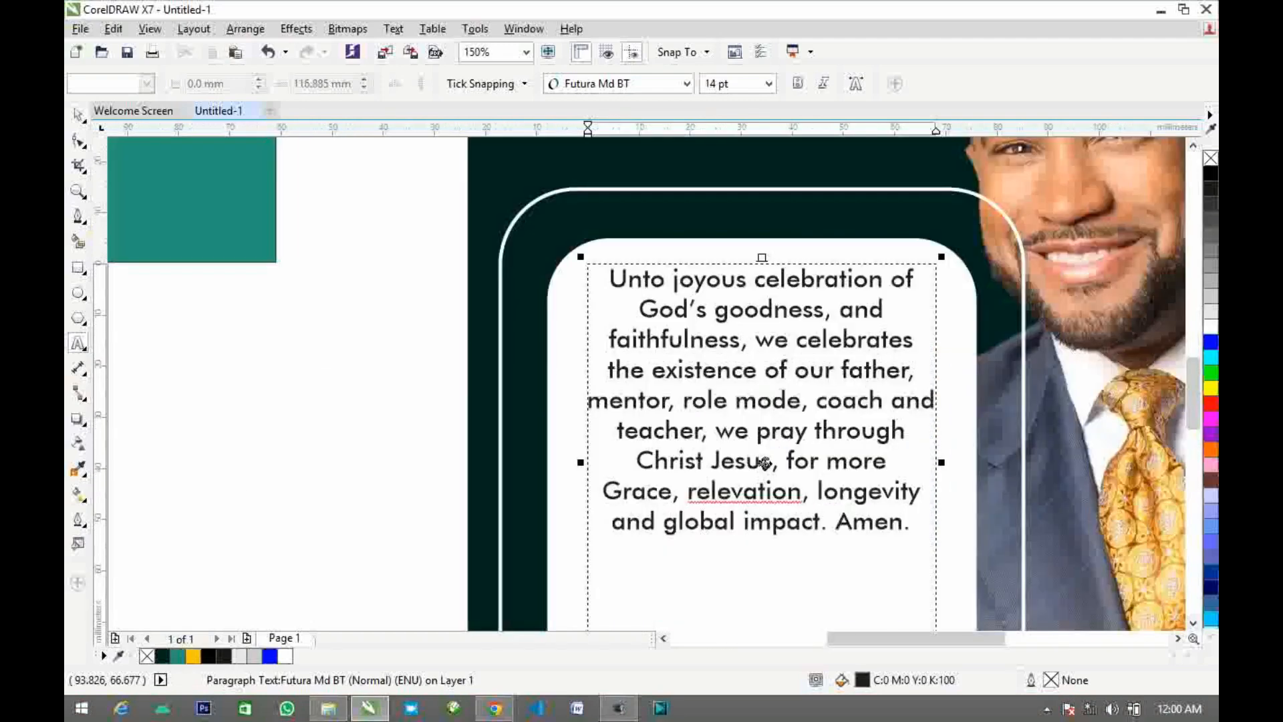
# Try the message paragraph at 16 pt and reduce it to 15 pt
pyautogui.scroll(-2, 750, 418)
pyautogui.hotkey('ctrl', 'a')
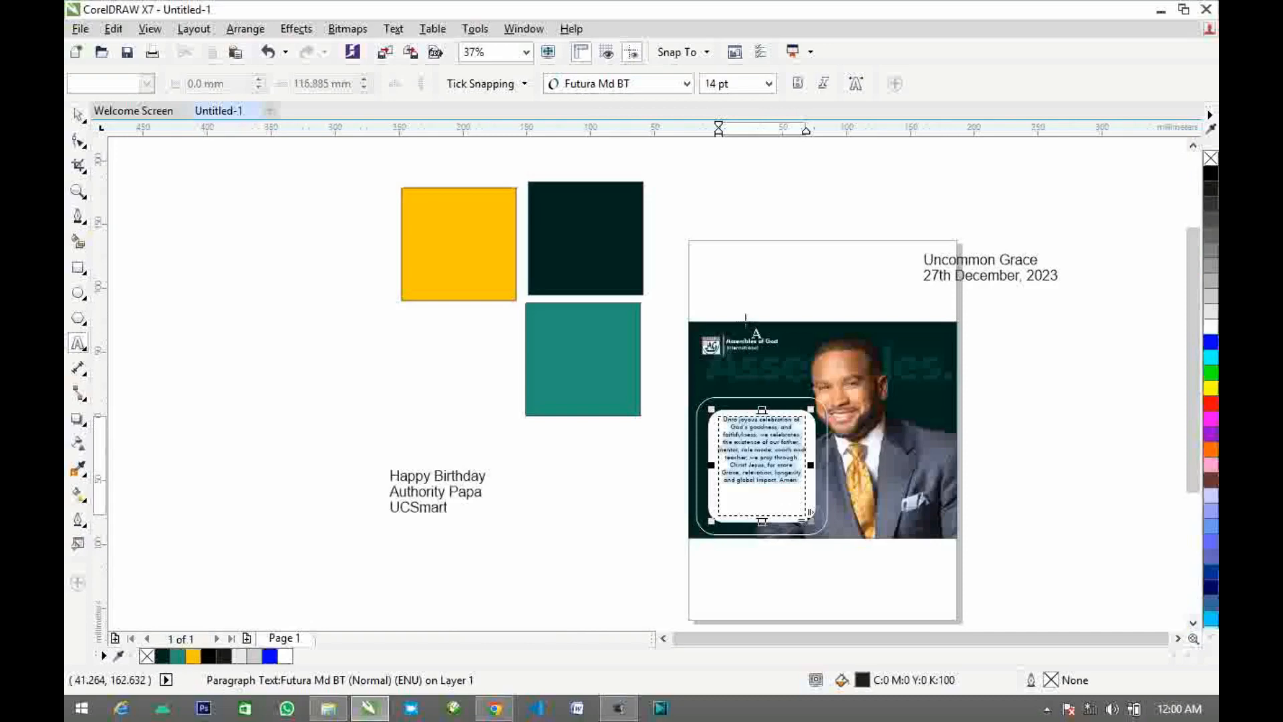
pyautogui.click(769, 83)
pyautogui.click(732, 220)
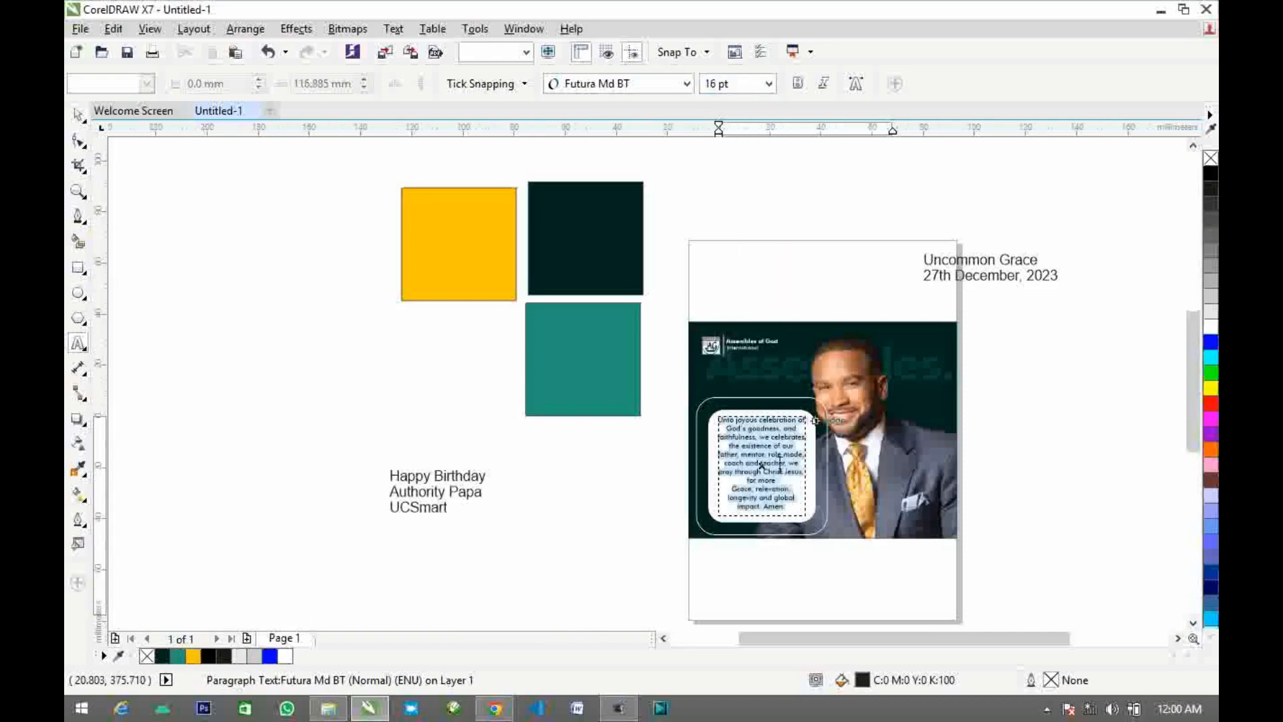
pyautogui.scroll(1, 782, 466)
pyautogui.press('Return')
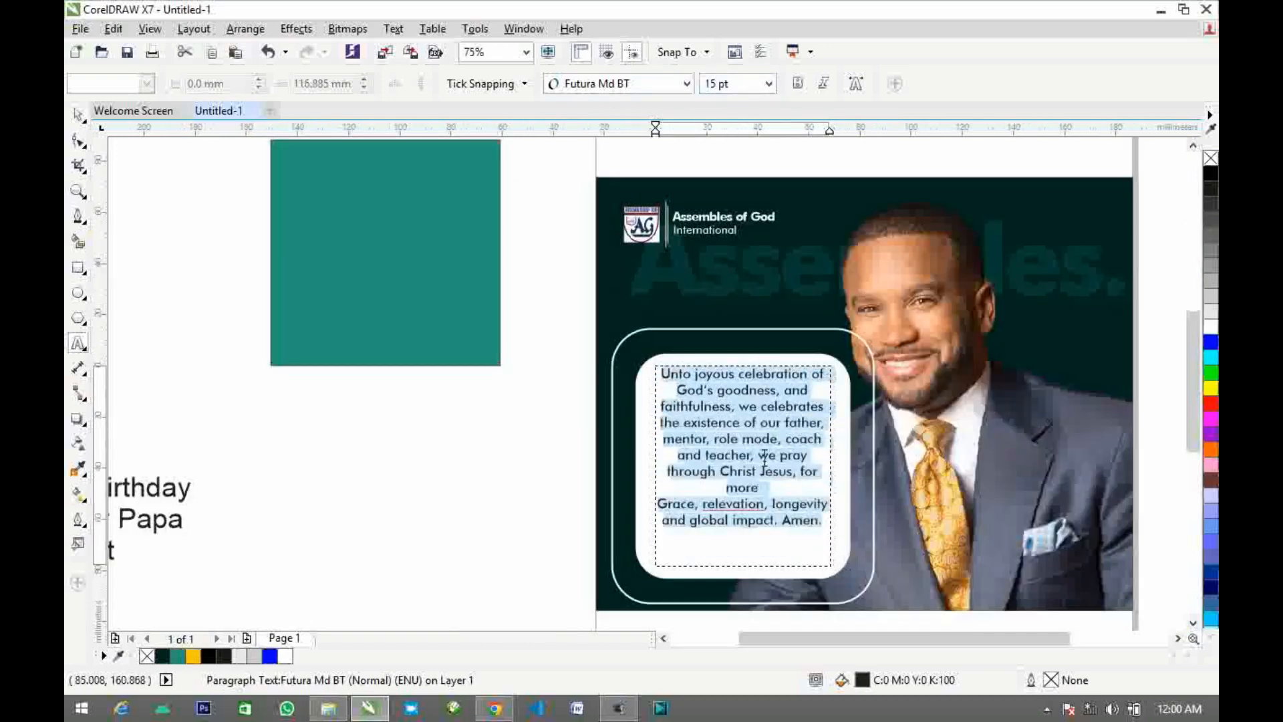
pyautogui.click(768, 456)
pyautogui.click(87, 118)
pyautogui.click(338, 401)
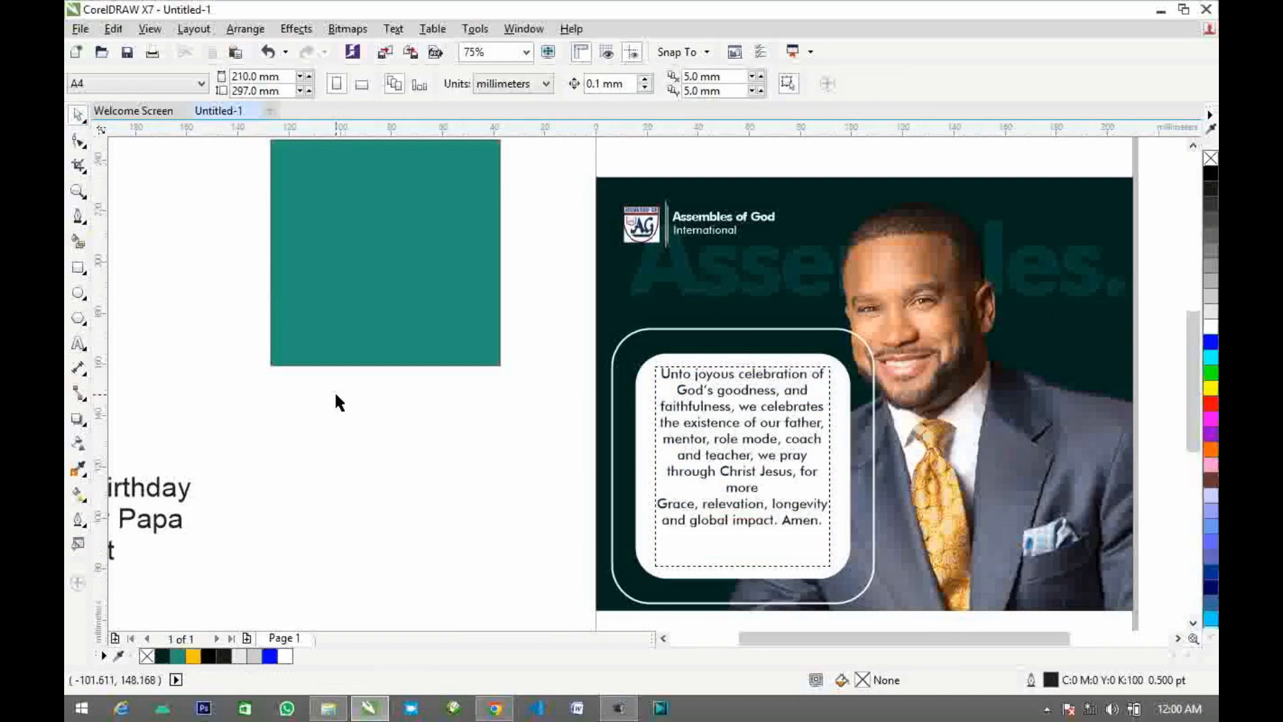
pyautogui.click(700, 479)
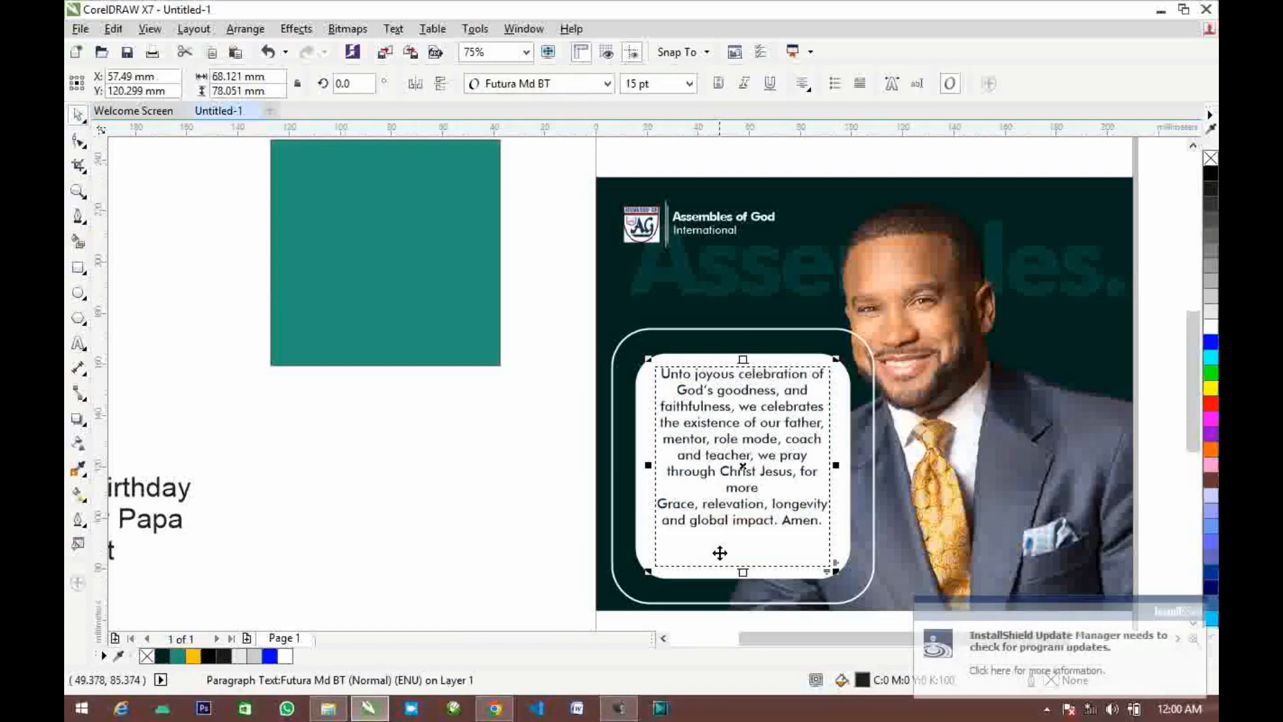
# Move the three-line birthday greeting onto the lower part of the white panel and scale it down
pyautogui.scroll(2, 767, 514)
pyautogui.scroll(-4, 770, 514)
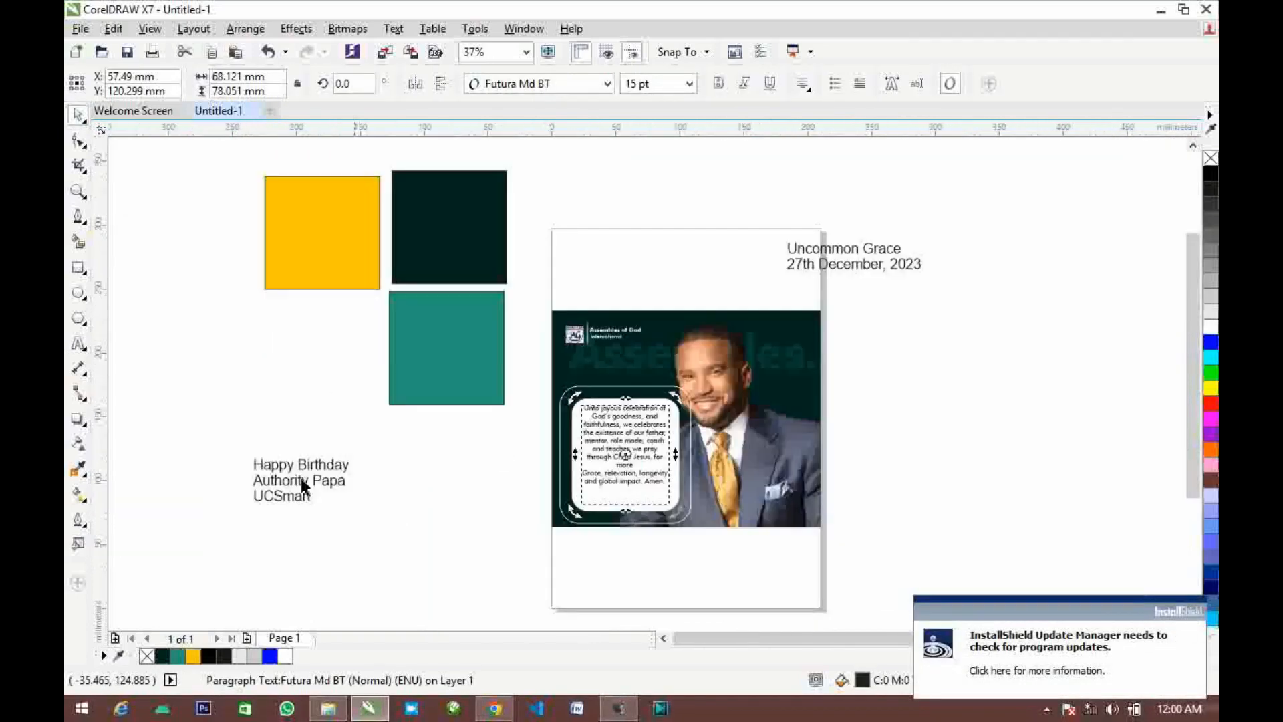
pyautogui.moveTo(301, 478); pyautogui.dragTo(674, 476)
pyautogui.scroll(4, 647, 522)
pyautogui.scroll(-1, 667, 499)
pyautogui.scroll(1, 674, 533)
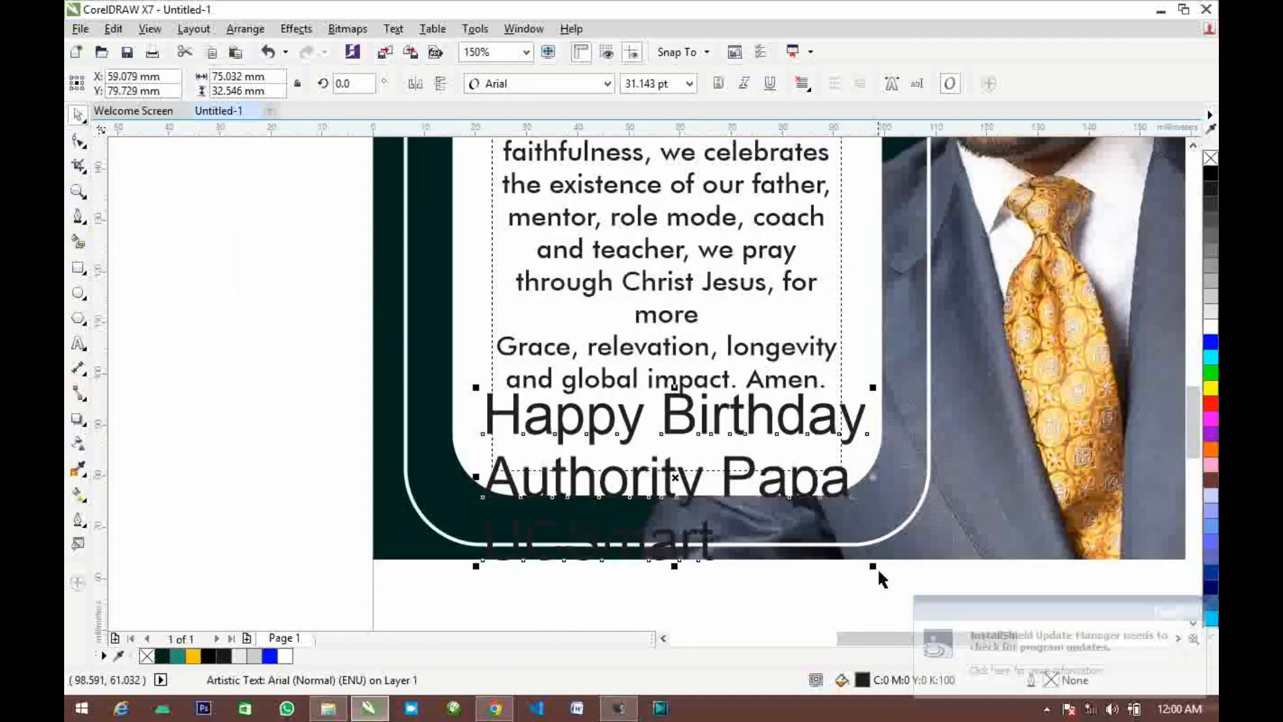
pyautogui.moveTo(872, 566); pyautogui.dragTo(801, 535)
pyautogui.scroll(-1, 677, 393)
pyautogui.moveTo(674, 384); pyautogui.dragTo(660, 354)
# Set the whole message paragraph's font size to 14 pt
pyautogui.doubleClick(661, 354)
pyautogui.hotkey('ctrl', 'a')
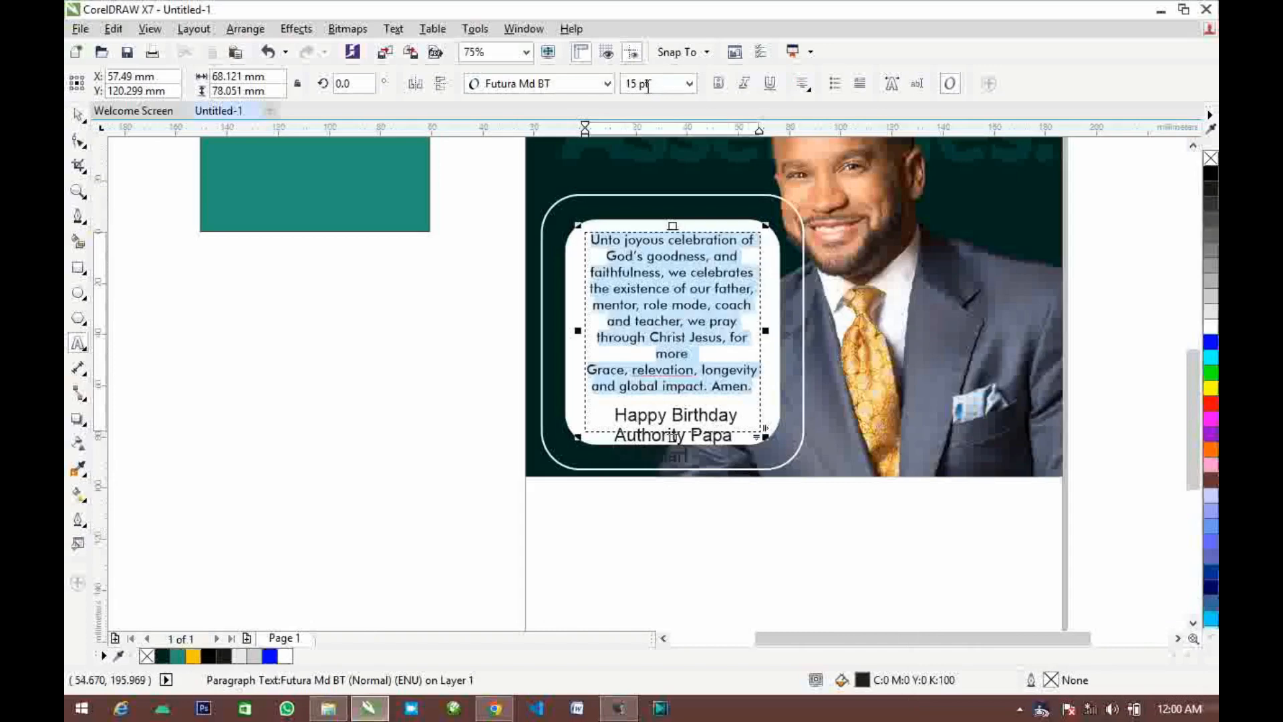
pyautogui.write('14')
pyautogui.press('Return')
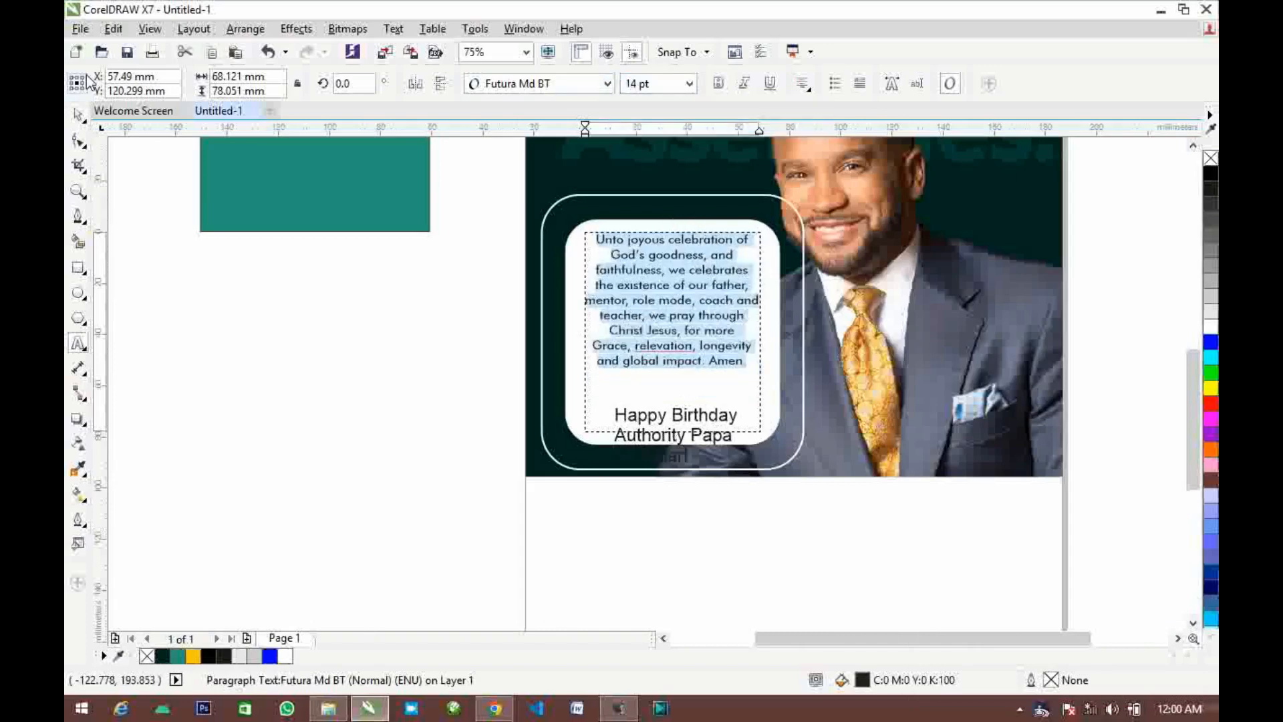
pyautogui.click(80, 117)
pyautogui.click(403, 321)
# Move the birthday greeting up beneath the message and shrink it to about 37 by 16 mm
pyautogui.moveTo(687, 422); pyautogui.dragTo(692, 396)
pyautogui.scroll(1, 693, 395)
pyautogui.moveTo(800, 482); pyautogui.dragTo(771, 459)
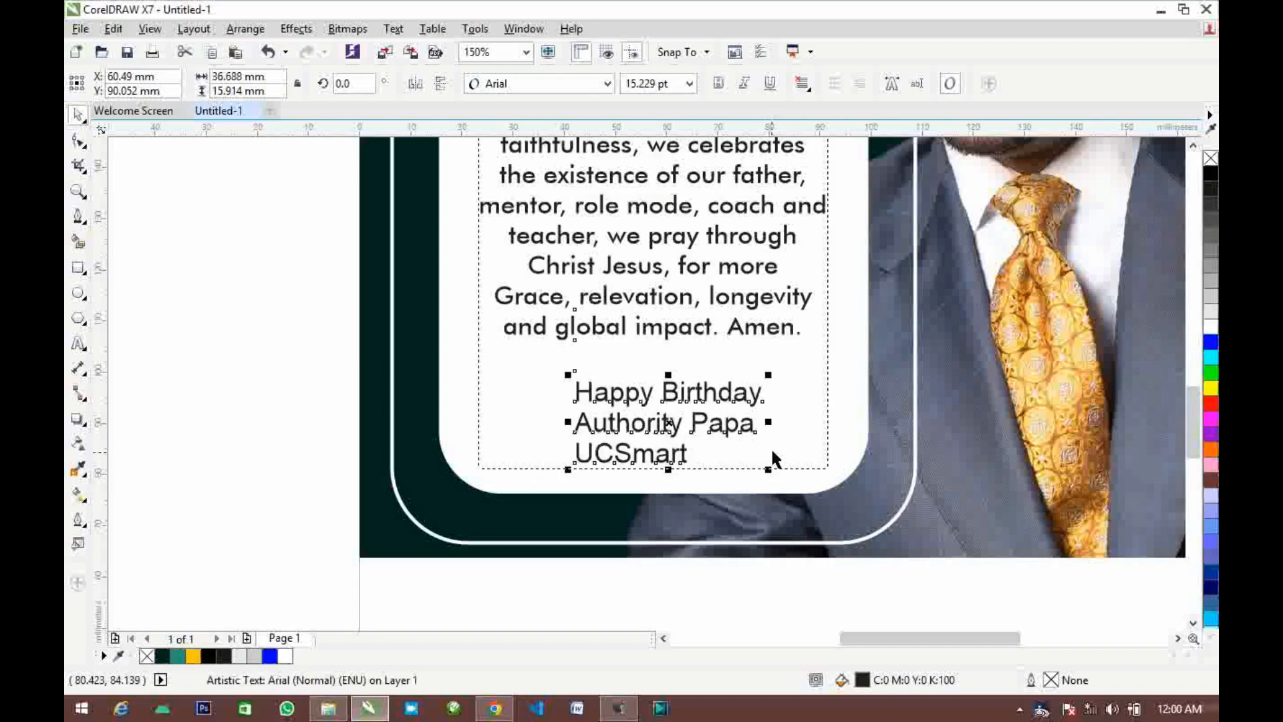
# Break the greeting into separate lines, set "Happy Birthday" in Brush Script Std and shift it slightly up and left
pyautogui.click(495, 89)
pyautogui.scroll(-2, 549, 434)
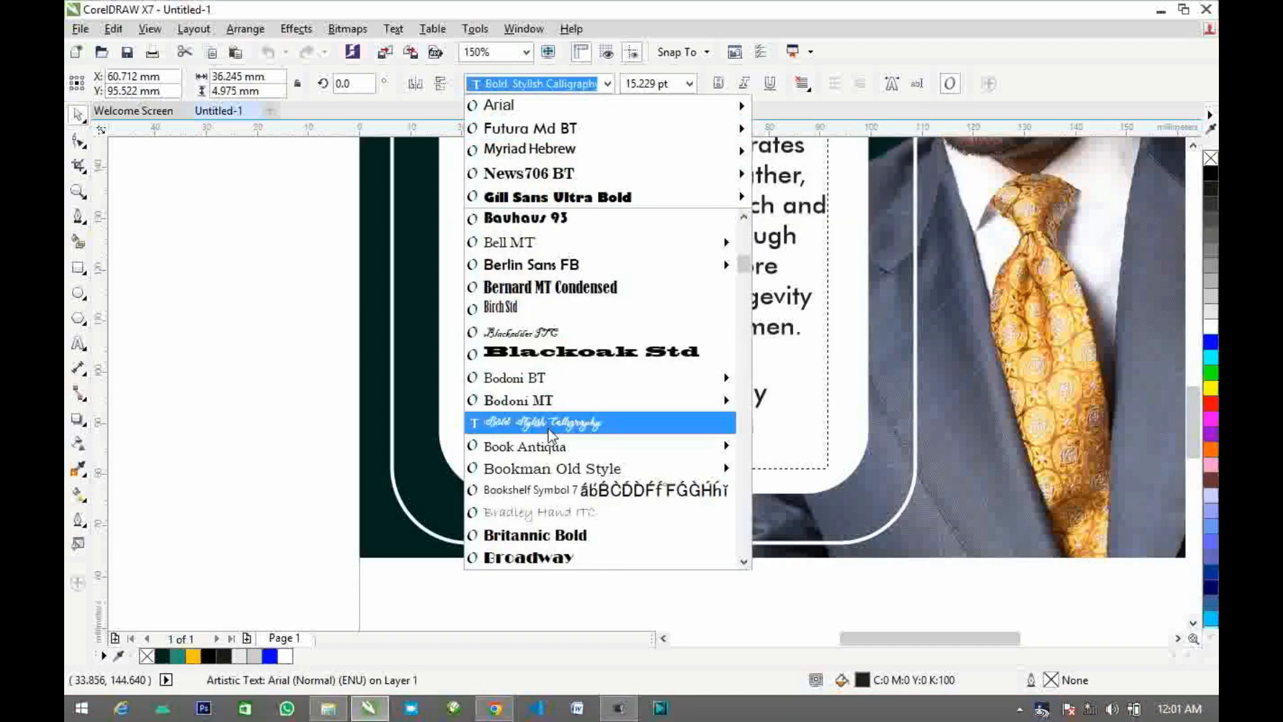
pyautogui.scroll(-1, 552, 382)
pyautogui.moveTo(552, 379)
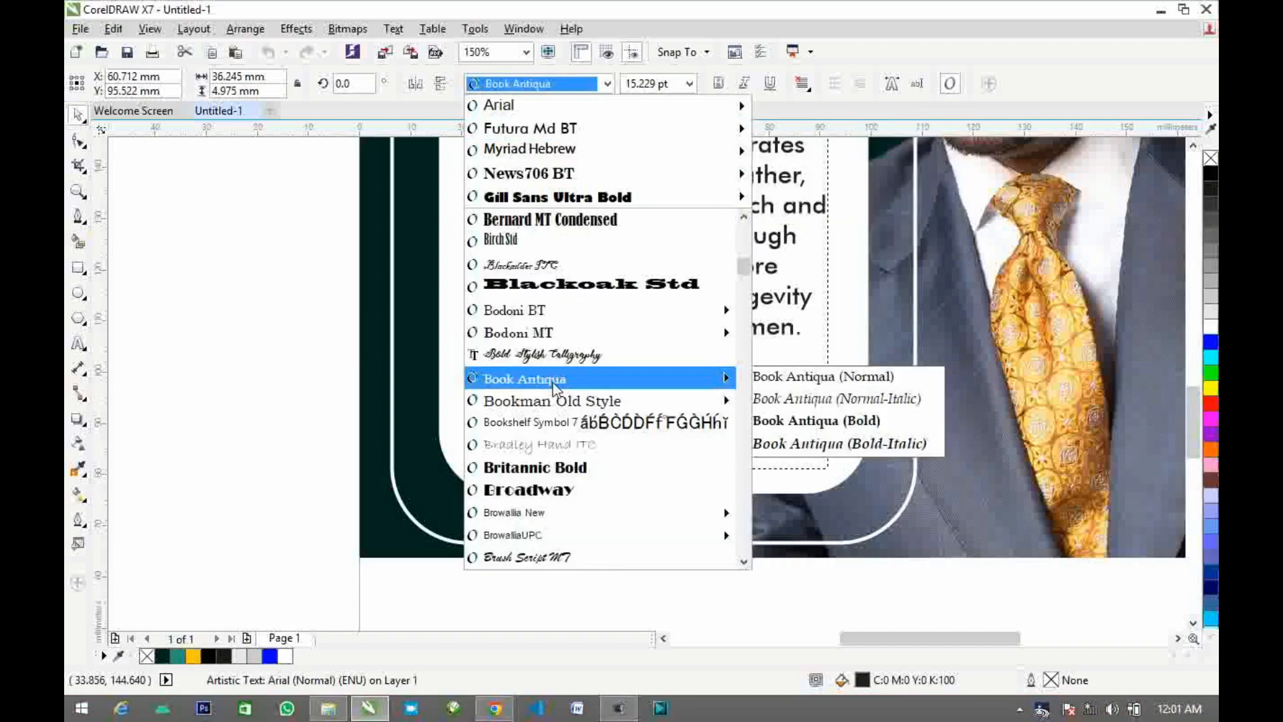
pyautogui.scroll(-5, 553, 384)
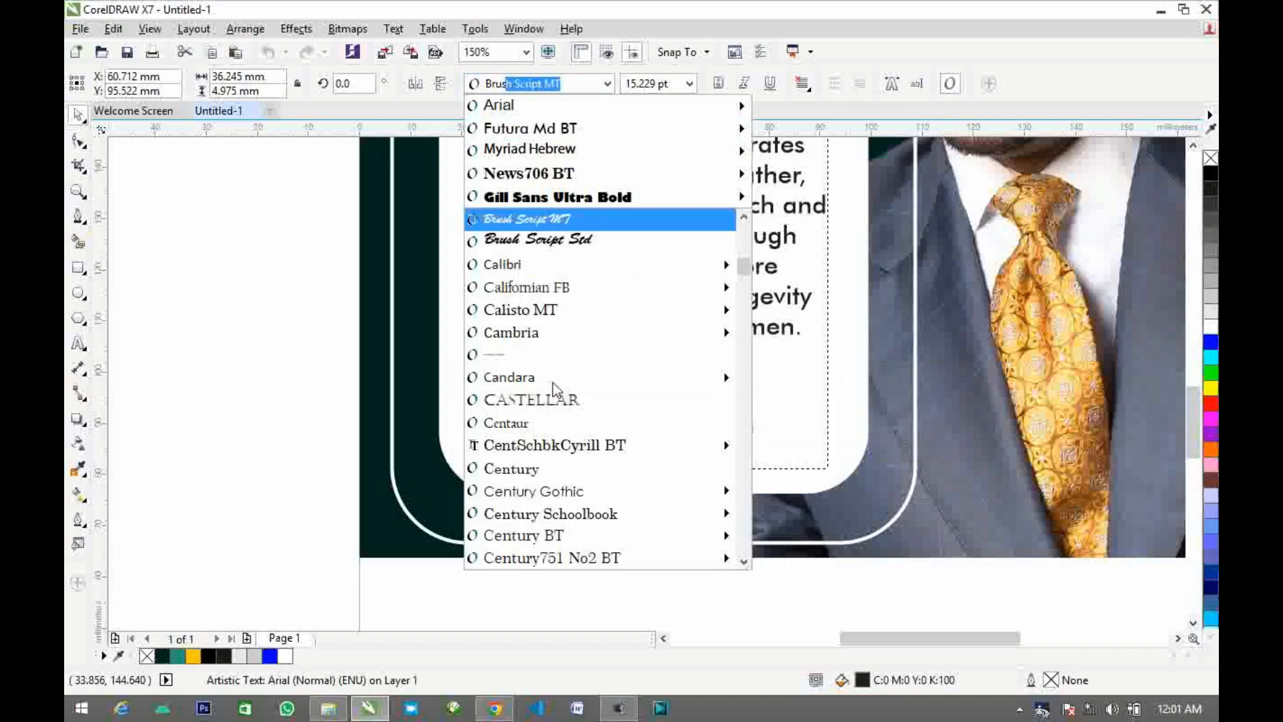
pyautogui.click(571, 239)
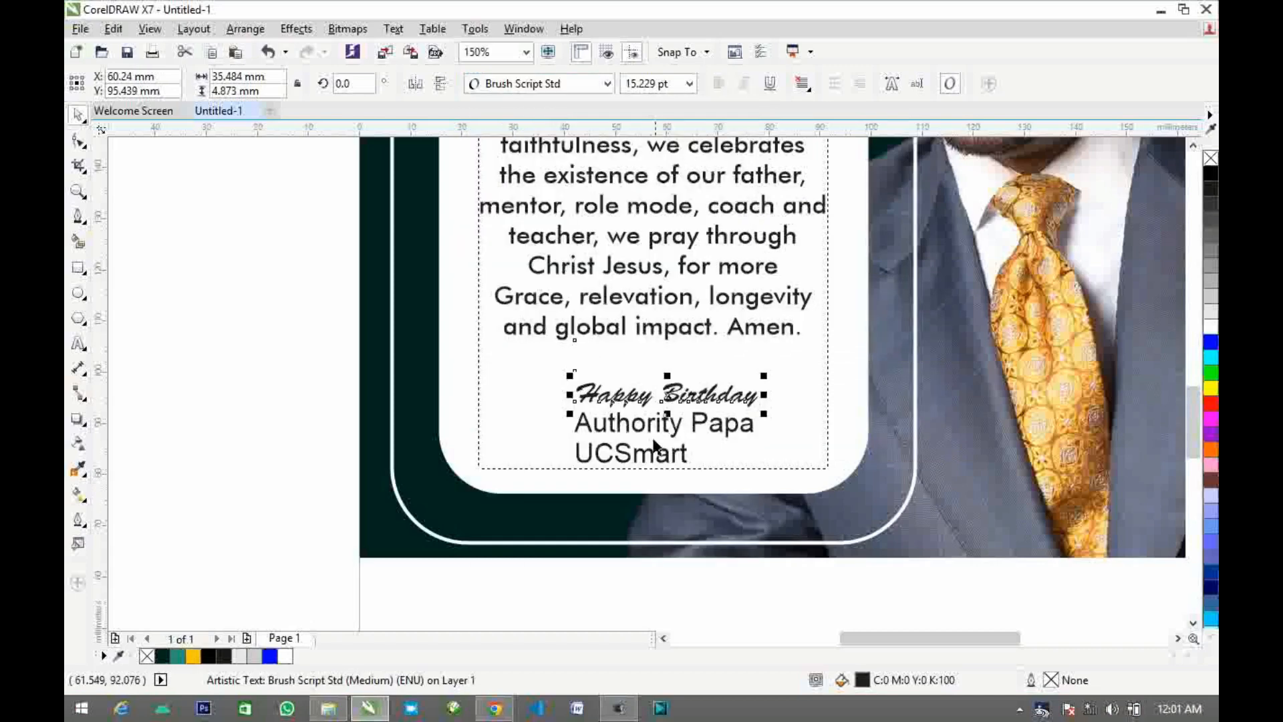
pyautogui.moveTo(648, 389); pyautogui.dragTo(655, 388)
# Set the second line of the birthday greeting in Futura Md BT
pyautogui.click(647, 427)
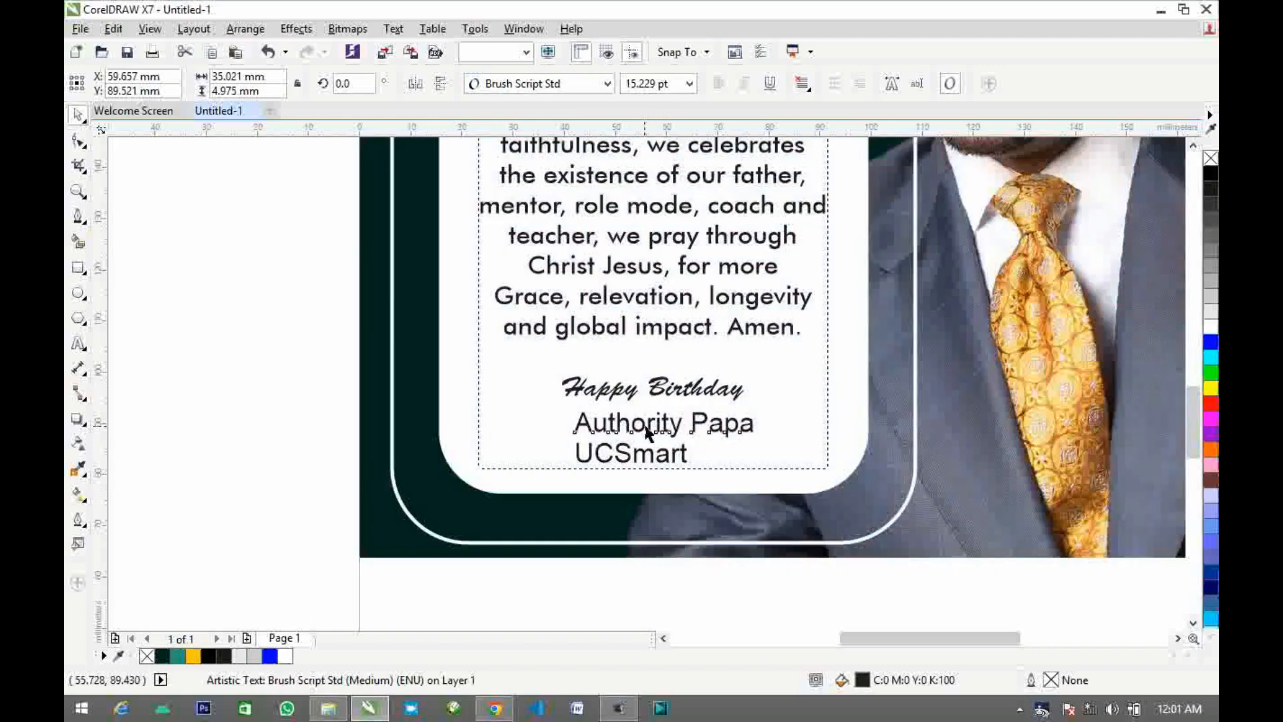
pyautogui.click(531, 87)
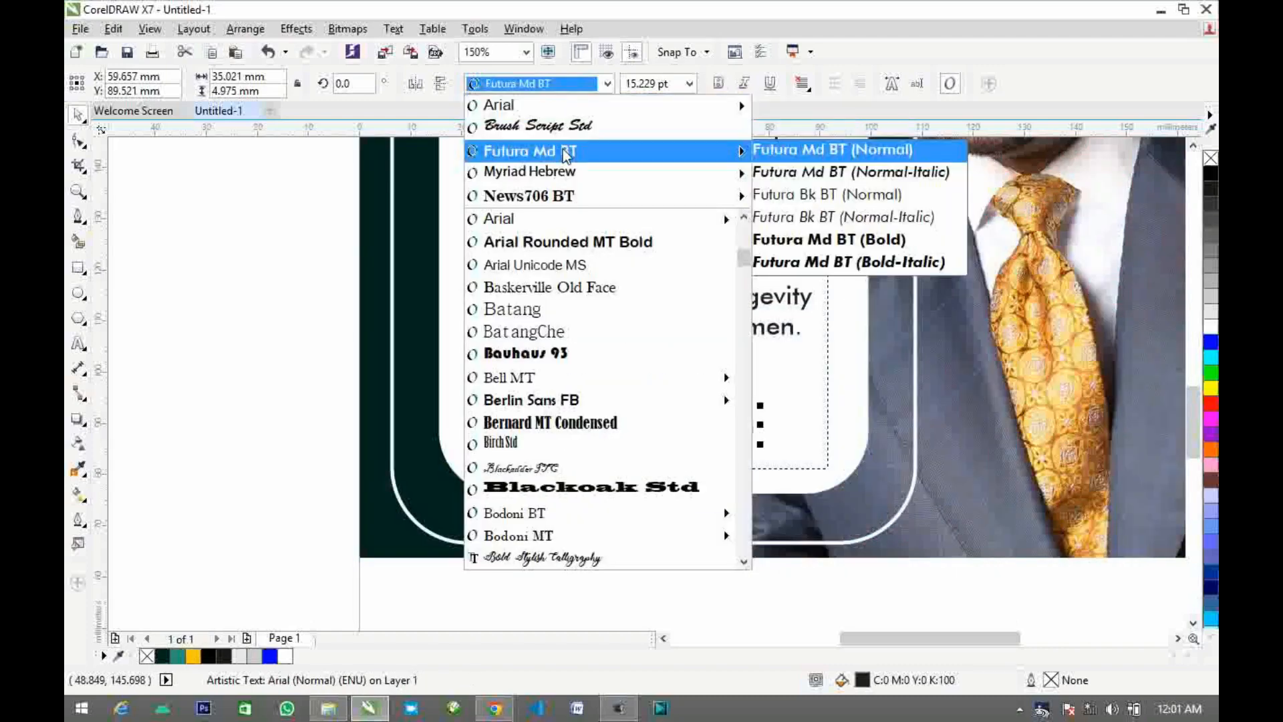
pyautogui.click(545, 151)
# Set the third line of the birthday greeting in Futura Md BT and centre it beneath the second line
pyautogui.doubleClick(624, 463)
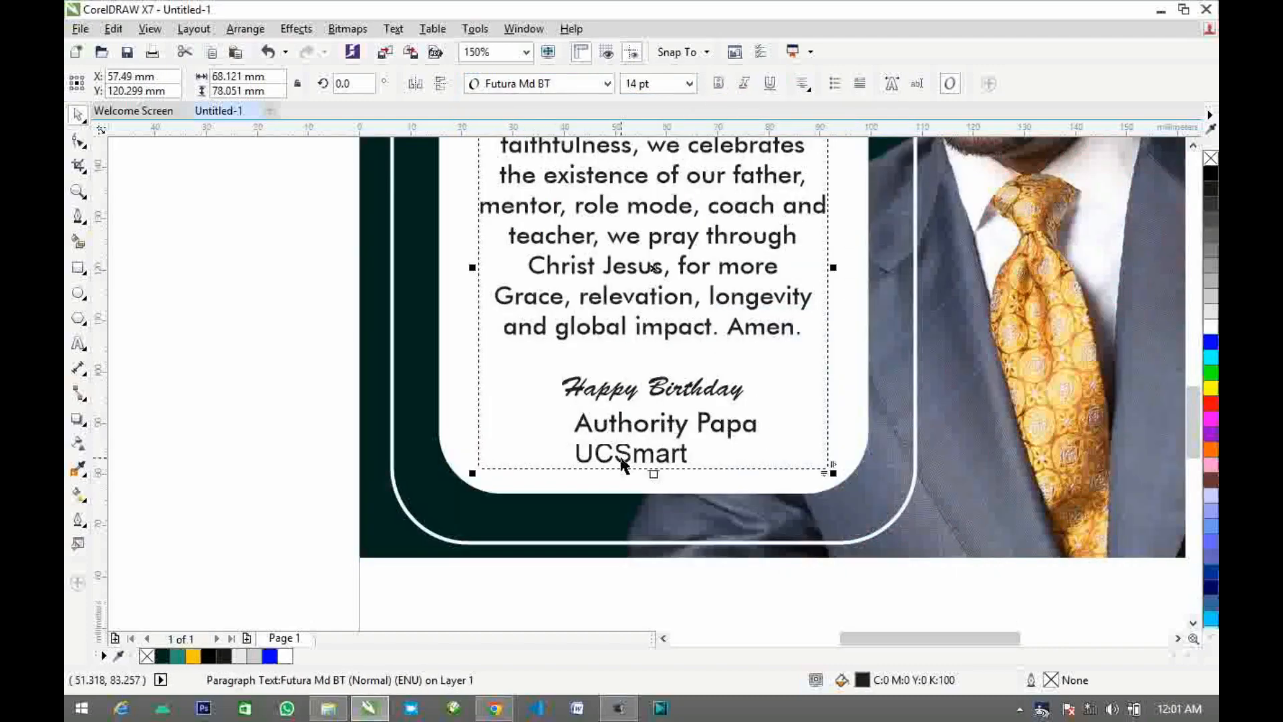
pyautogui.click(78, 114)
pyautogui.click(532, 83)
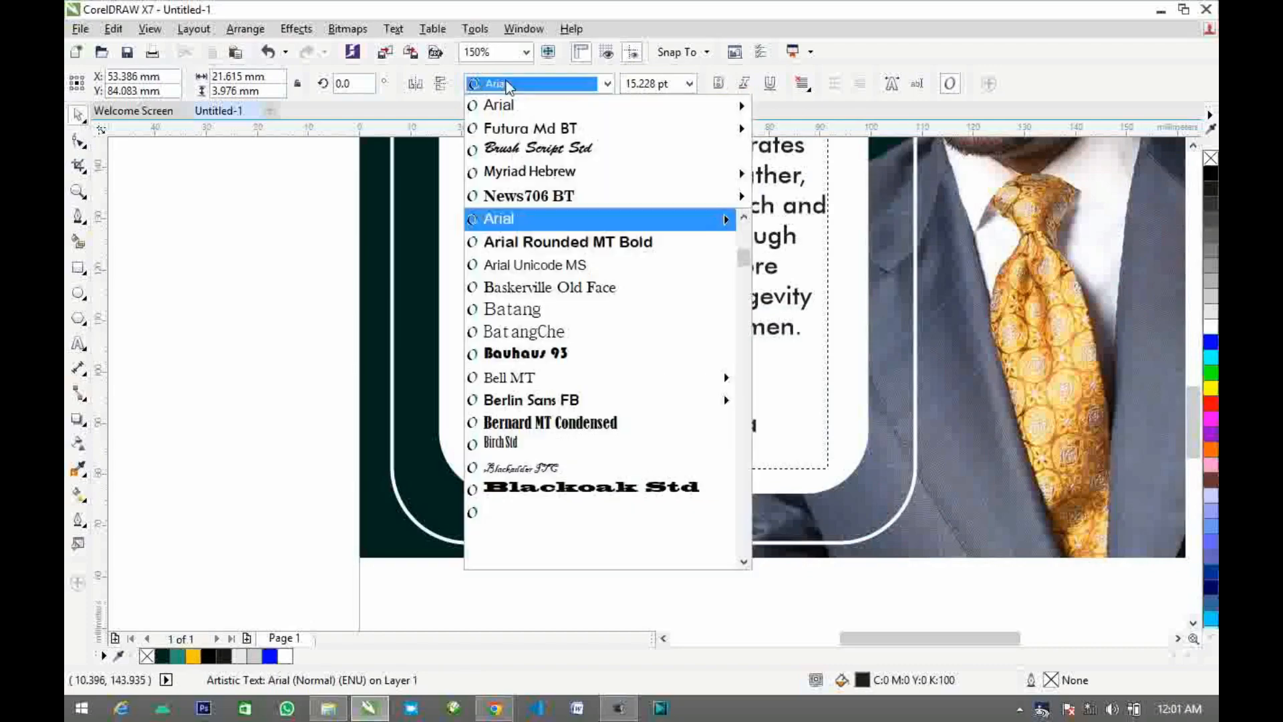
pyautogui.click(548, 125)
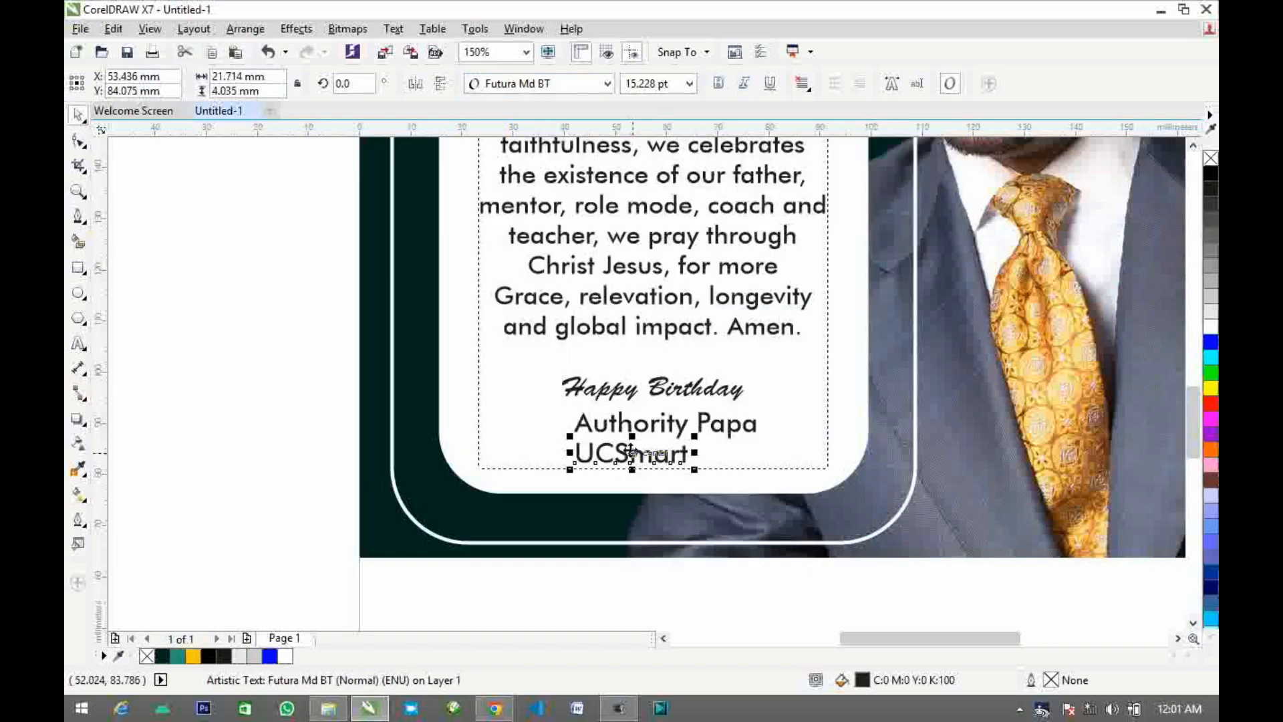
pyautogui.moveTo(632, 452); pyautogui.dragTo(665, 452)
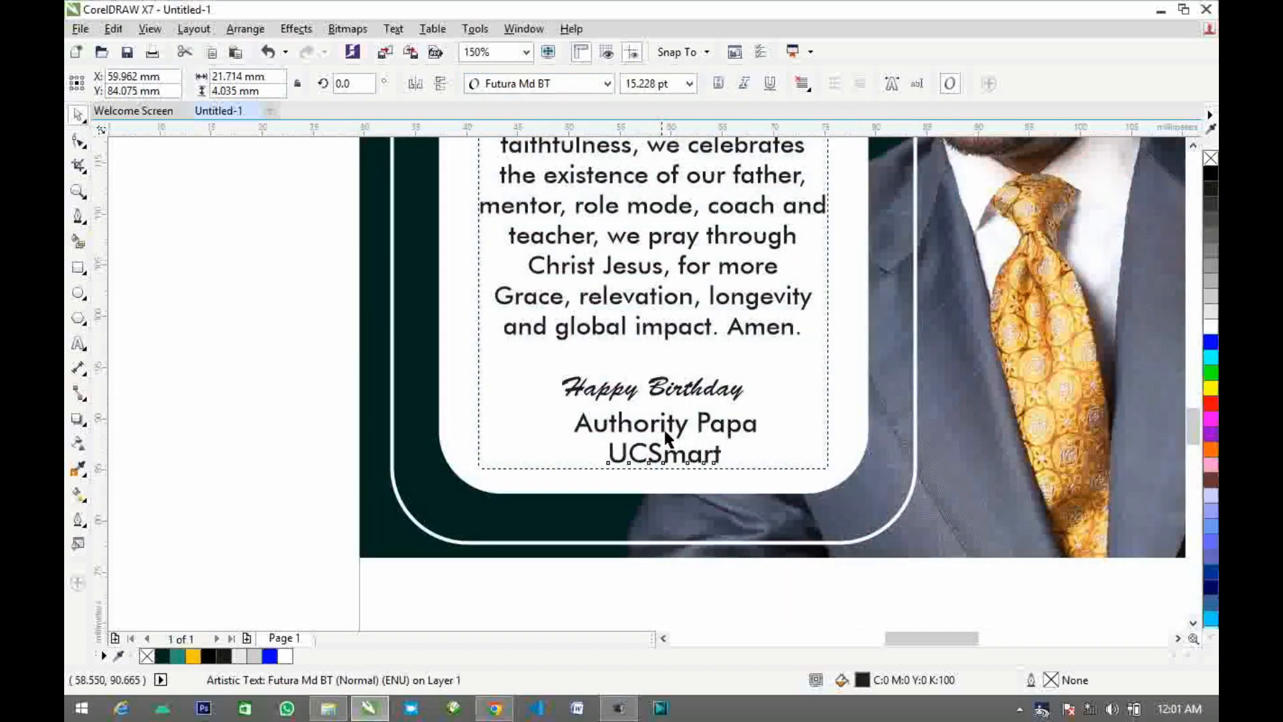
# Shift the two lower greeting lines about 3 mm left and slightly down beneath "Happy Birthday"
pyautogui.scroll(1, 665, 435)
pyautogui.scroll(-1, 531, 441)
pyautogui.moveTo(269, 401); pyautogui.dragTo(717, 484)
pyautogui.scroll(1, 621, 444)
pyautogui.moveTo(568, 435); pyautogui.dragTo(540, 441)
pyautogui.click(635, 426)
pyautogui.click(743, 86)
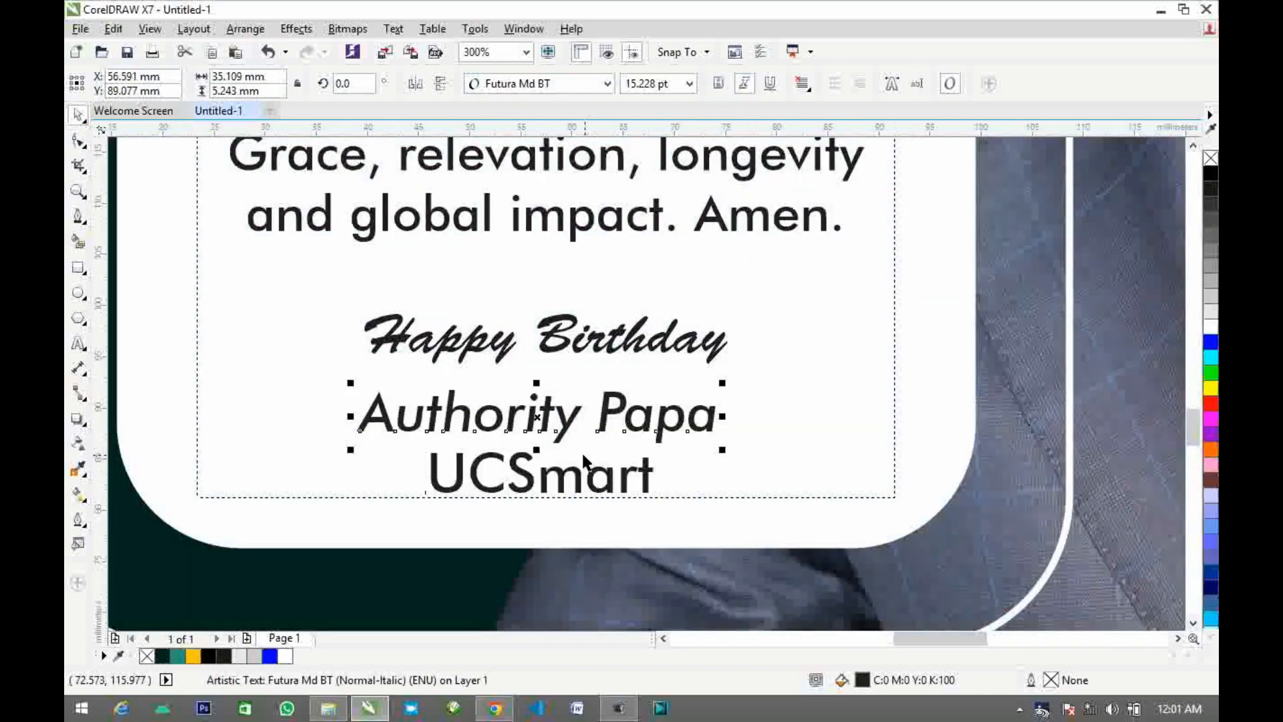
pyautogui.hotkey('ctrl', 'z')
# Make the two lines below "Happy Birthday" bold
pyautogui.click(574, 480)
pyautogui.click(579, 486)
pyautogui.click(719, 84)
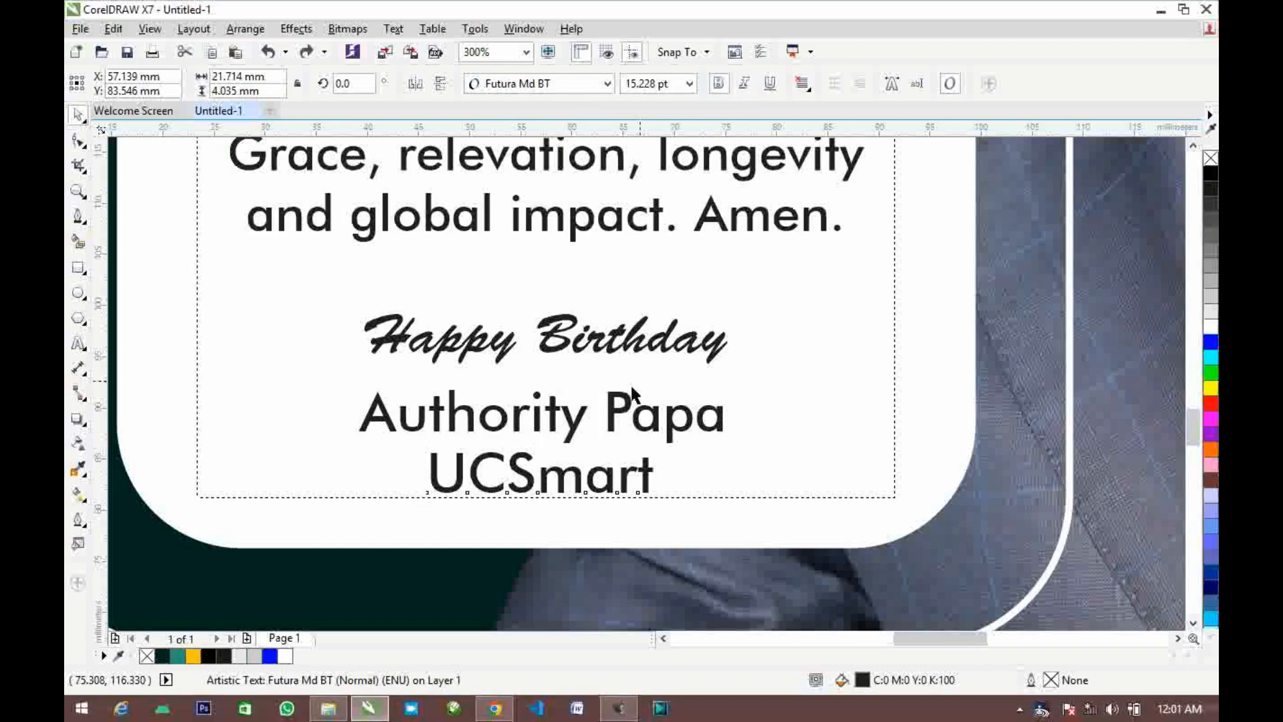
pyautogui.click(636, 407)
pyautogui.click(720, 83)
pyautogui.scroll(-1, 609, 423)
# Enlarge the "Happy Birthday" line up and to the right
pyautogui.click(579, 383)
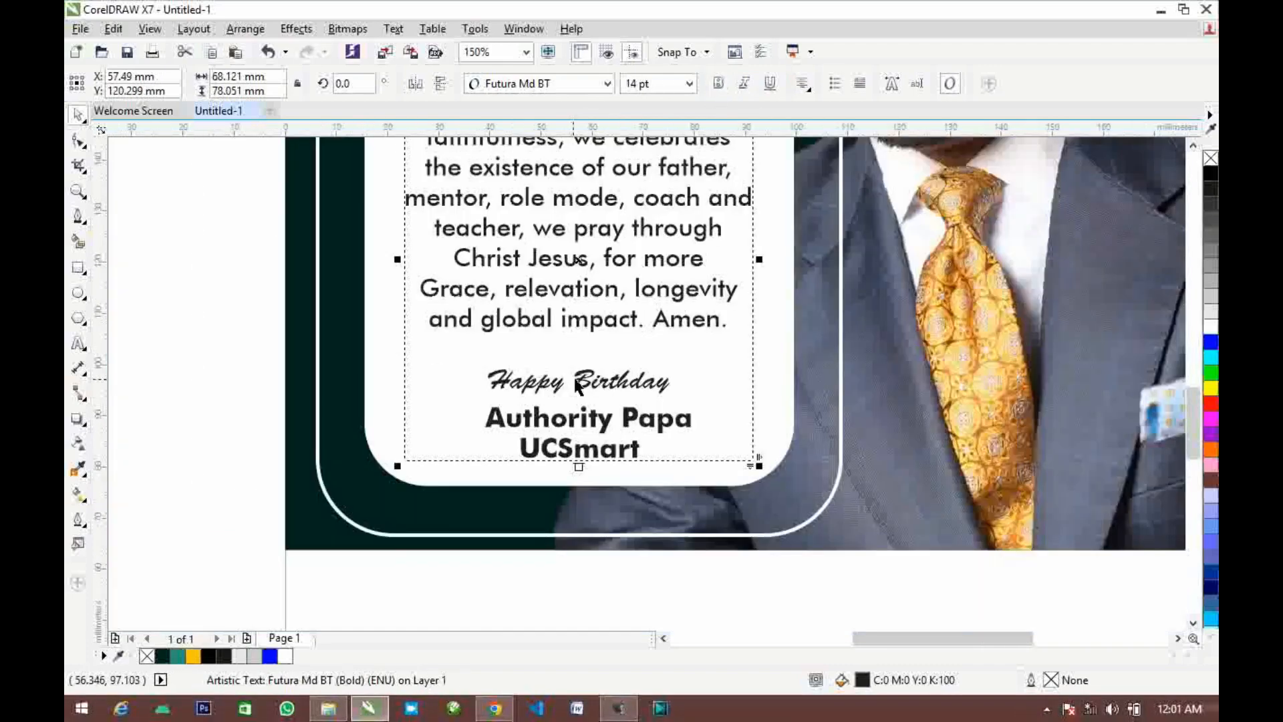
pyautogui.doubleClick(584, 383)
pyautogui.click(79, 115)
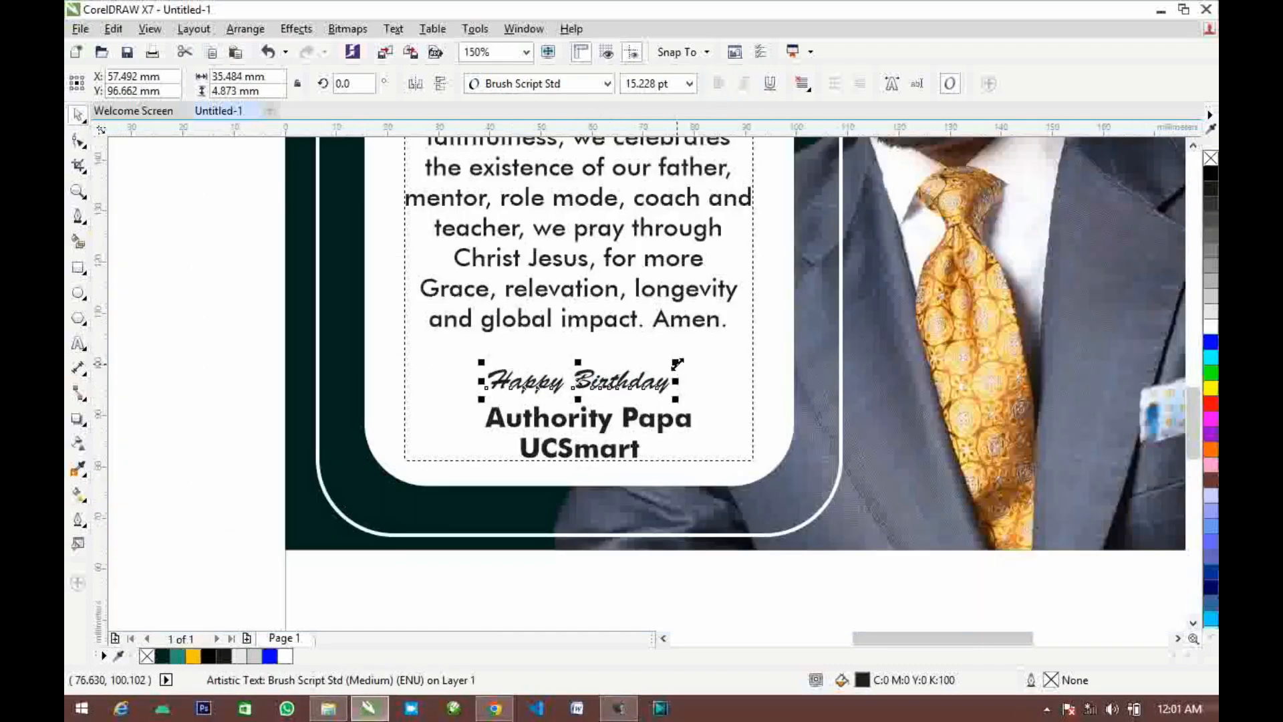
pyautogui.moveTo(675, 364); pyautogui.dragTo(716, 349)
pyautogui.click(261, 360)
# Centre-align the three greeting lines and shrink them together to about 44 by 16 mm, placed slightly lower in the panel
pyautogui.moveTo(254, 351); pyautogui.dragTo(762, 518)
pyautogui.press('c')
pyautogui.moveTo(707, 468); pyautogui.dragTo(692, 460)
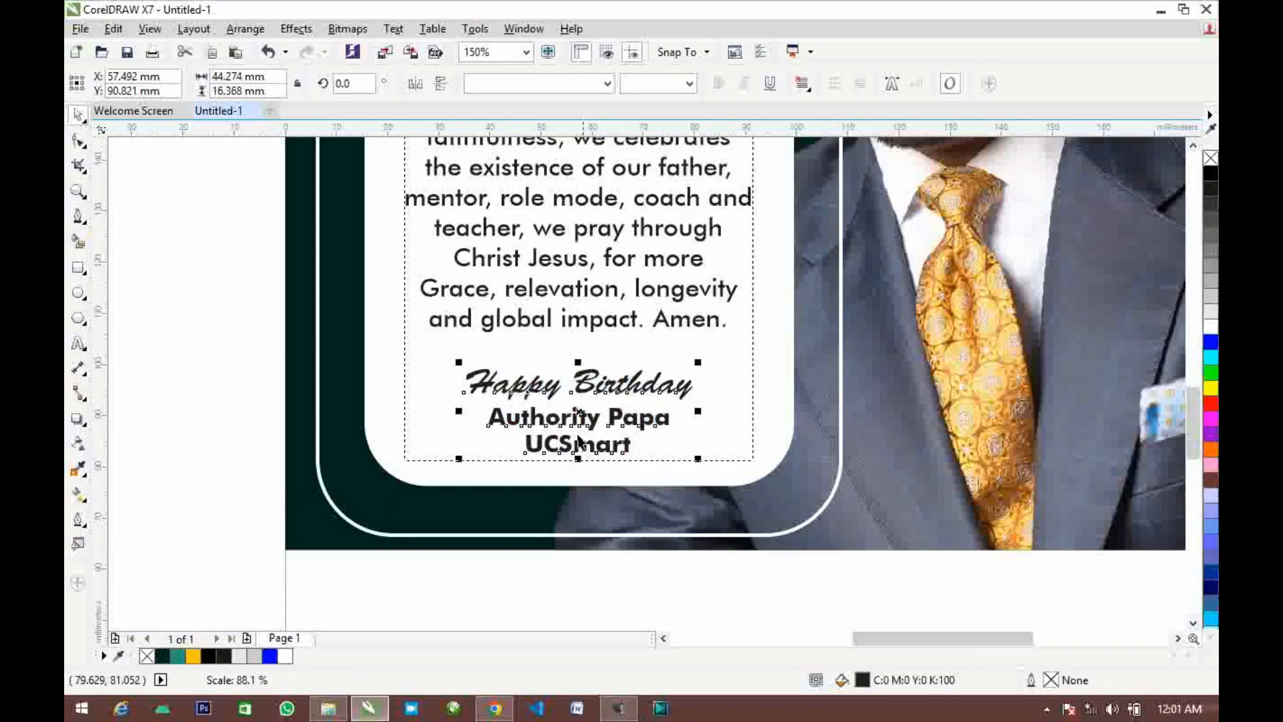
pyautogui.moveTo(581, 418); pyautogui.dragTo(587, 429)
pyautogui.scroll(-1, 586, 429)
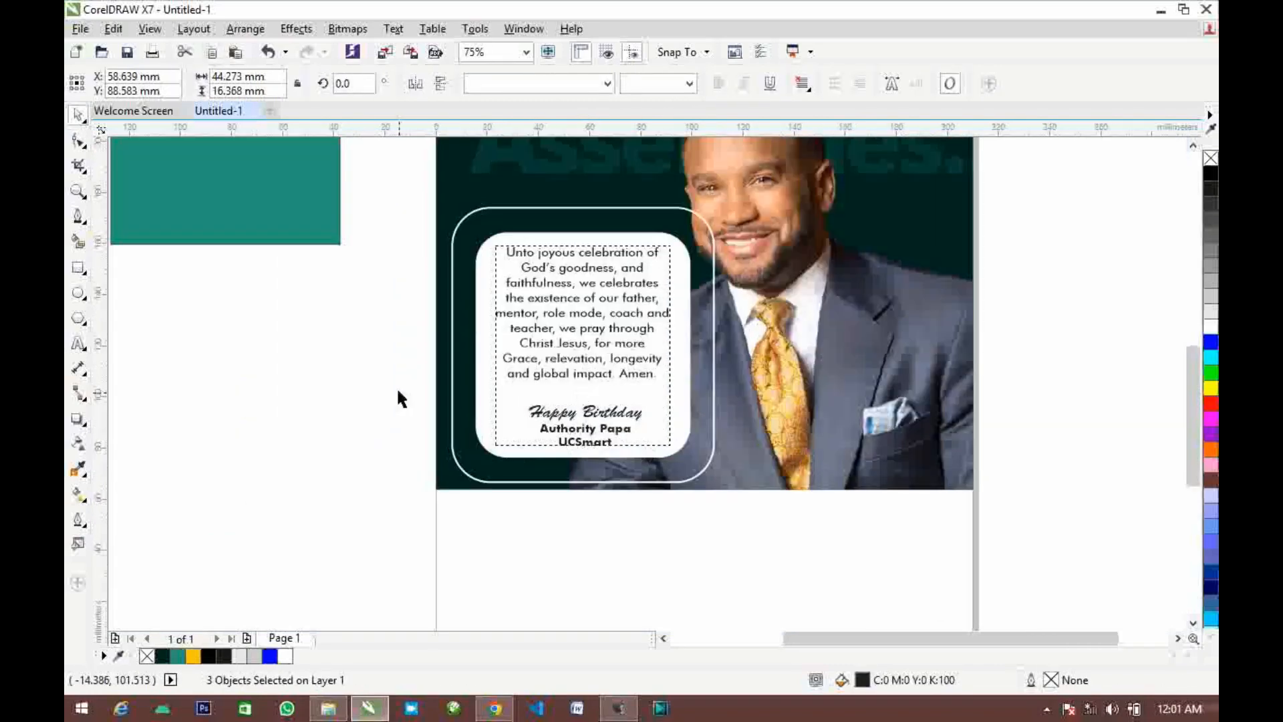
pyautogui.click(397, 387)
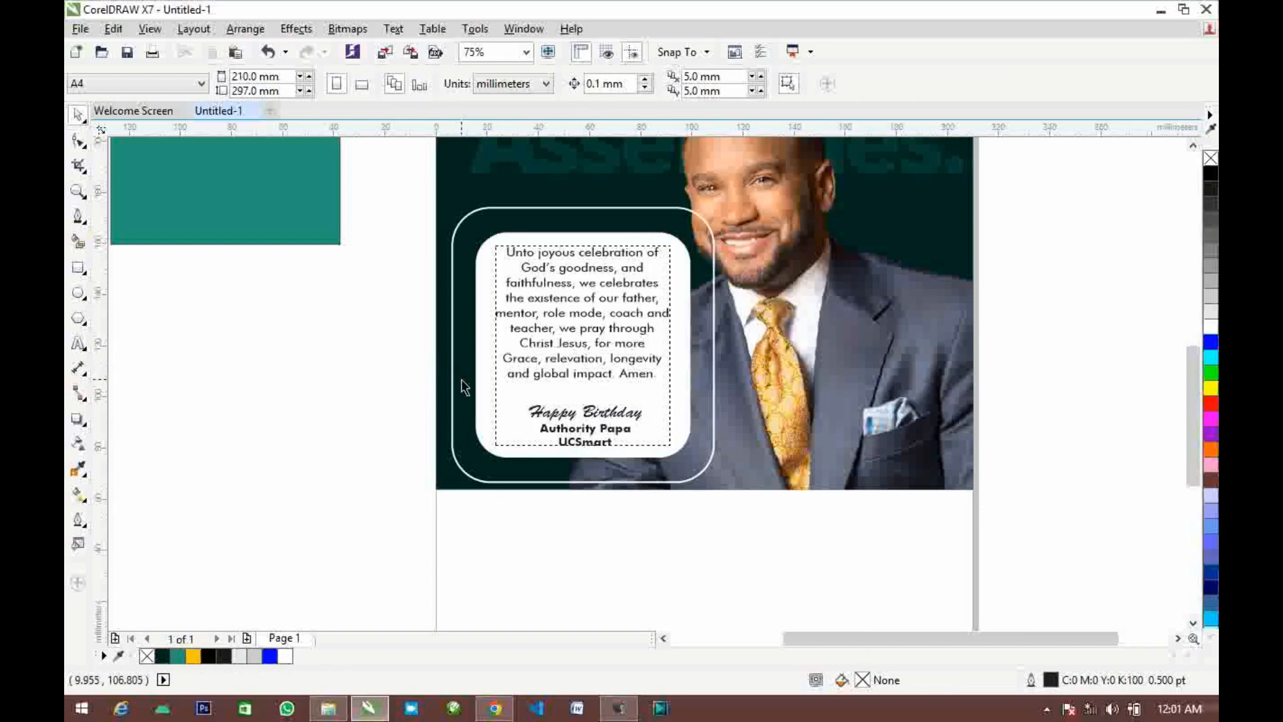
# Sample the flyer's dark green background colour and apply it to the three greeting lines
pyautogui.scroll(1, 561, 405)
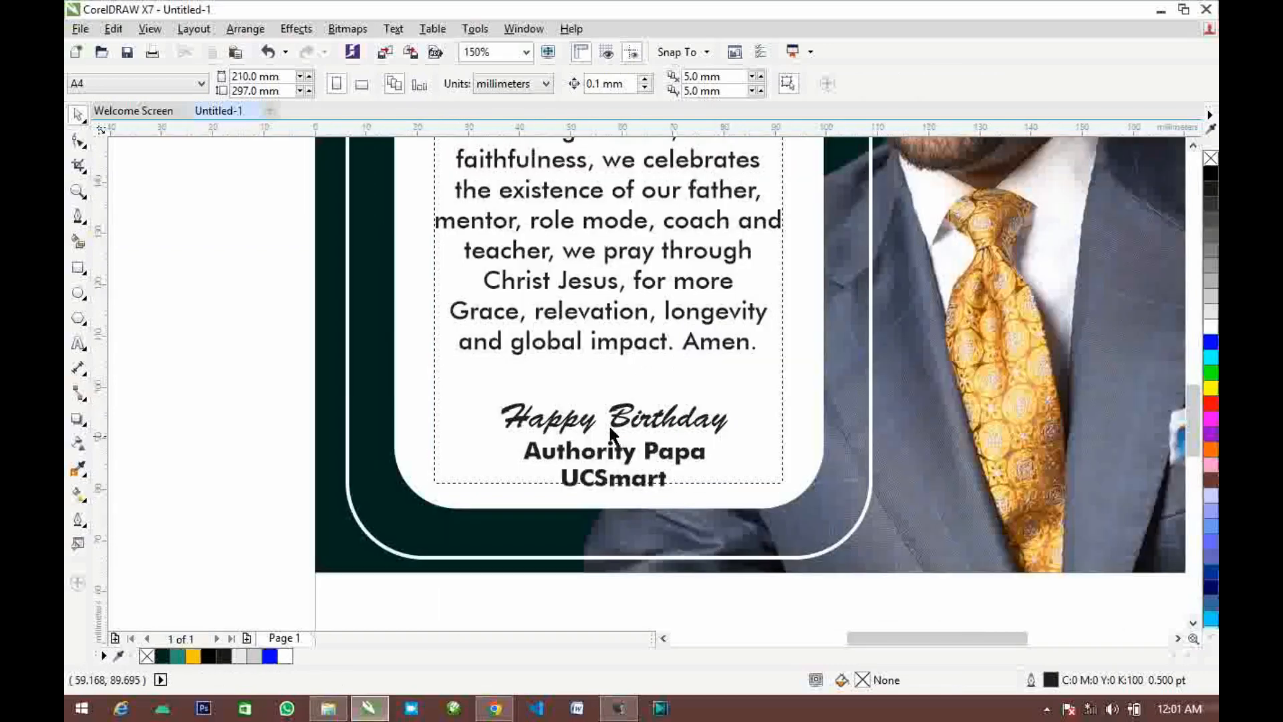
pyautogui.scroll(-1, 489, 401)
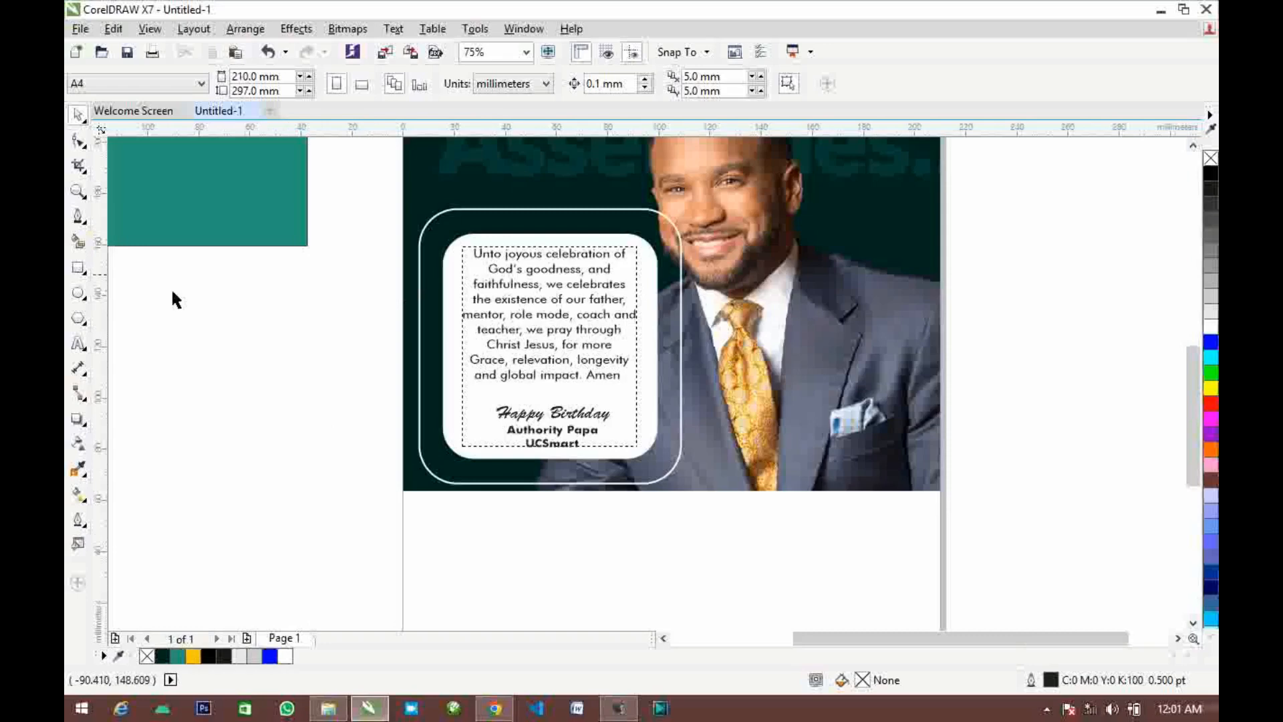
pyautogui.click(81, 442)
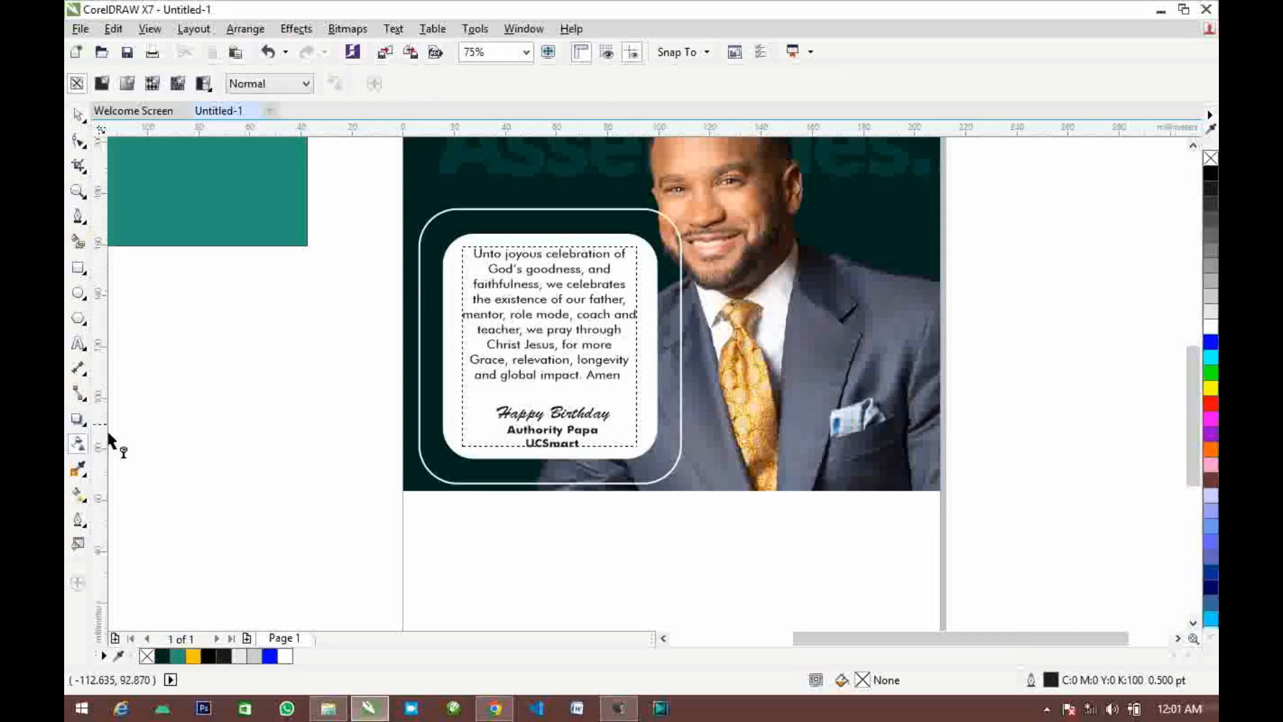
pyautogui.click(79, 469)
pyautogui.click(425, 209)
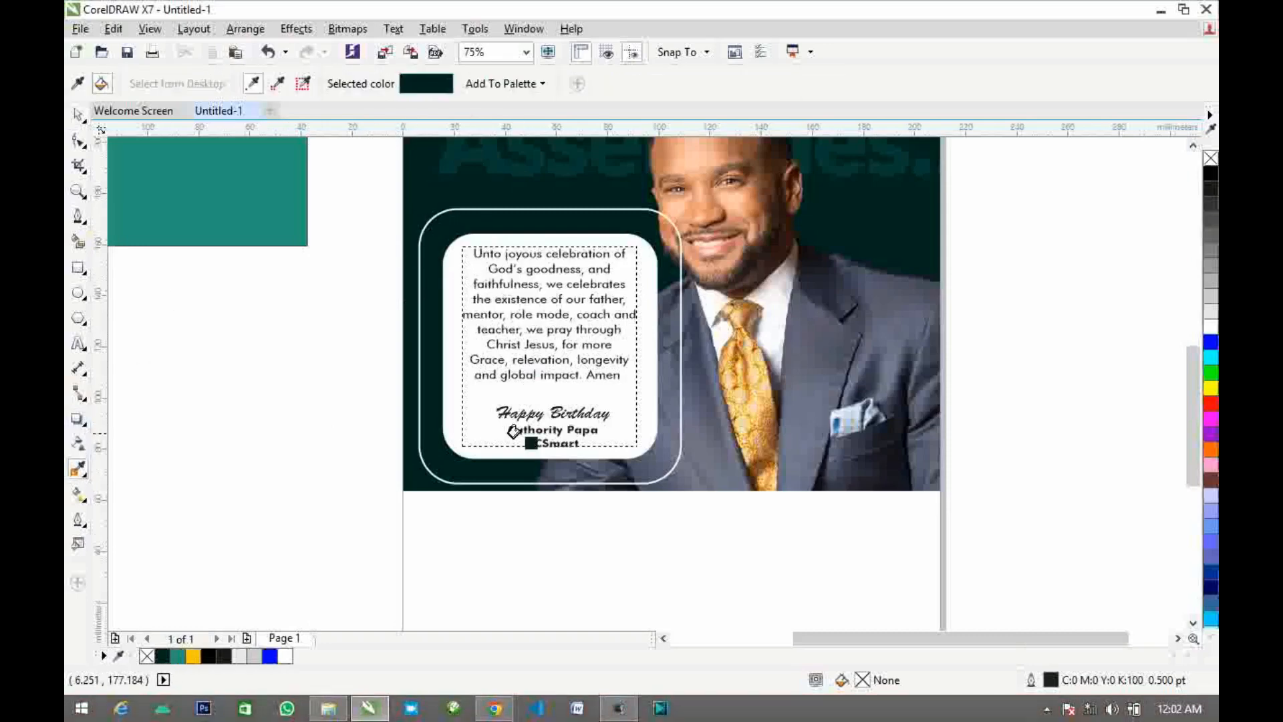
pyautogui.scroll(2, 512, 431)
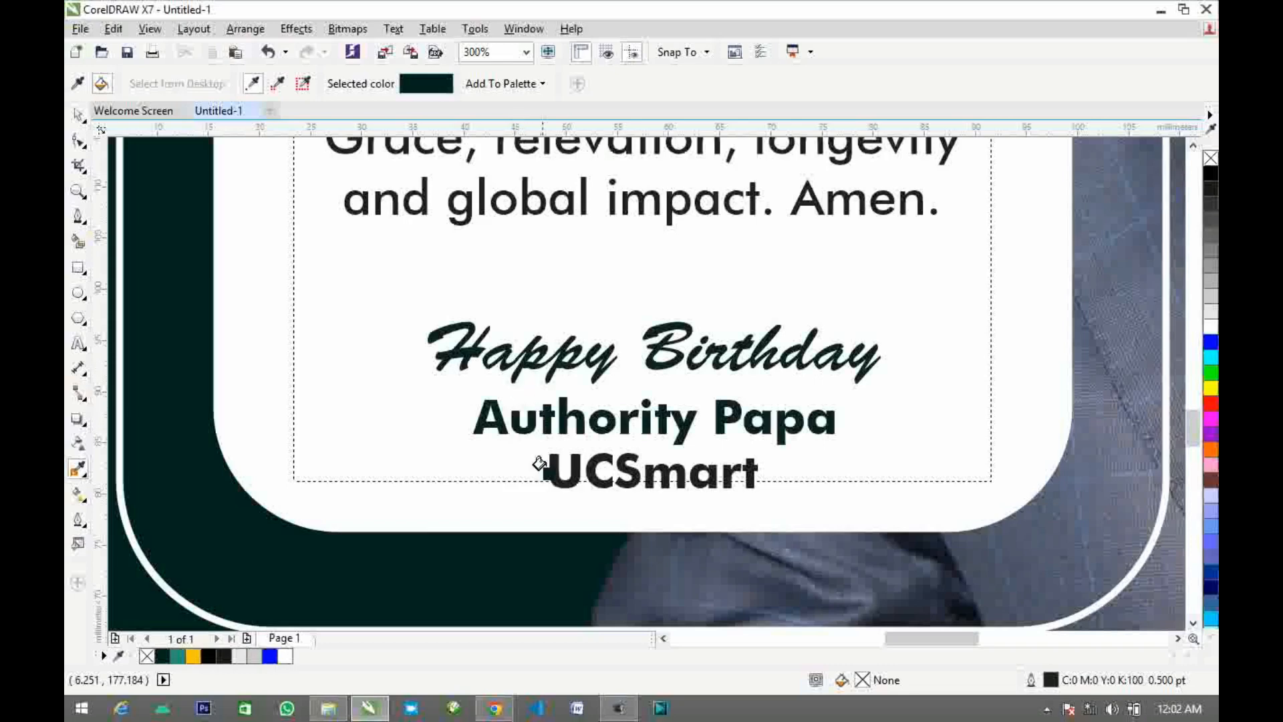
pyautogui.scroll(-2, 560, 473)
pyautogui.press('space')
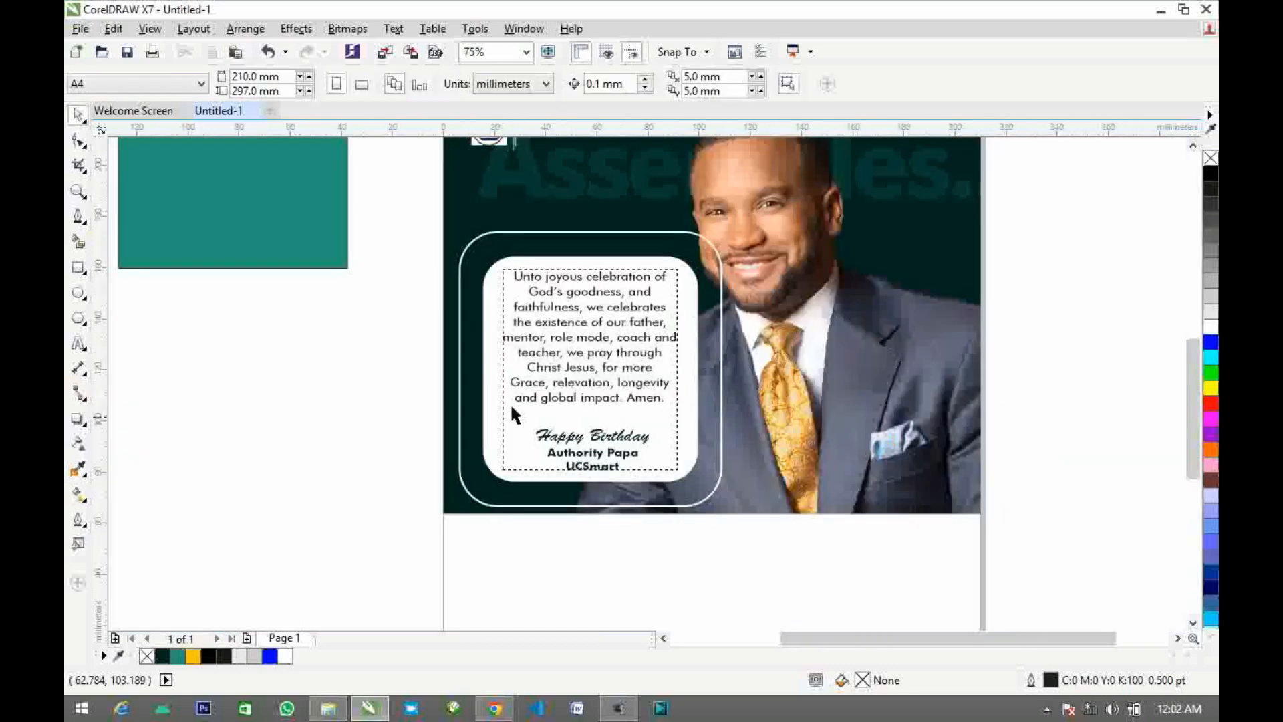
# Group the white panel, its outline frame and all texts inside, and shrink the group to about 93 by 97 mm
pyautogui.click(517, 232)
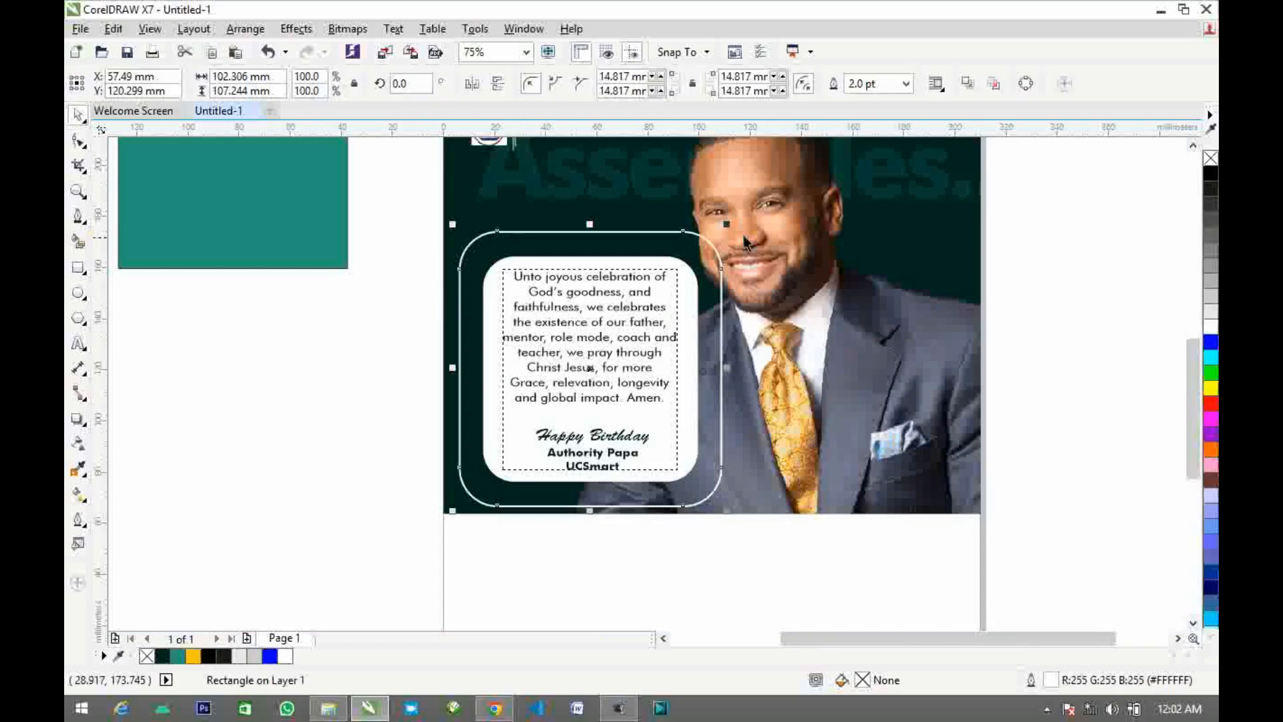
pyautogui.scroll(1, 741, 226)
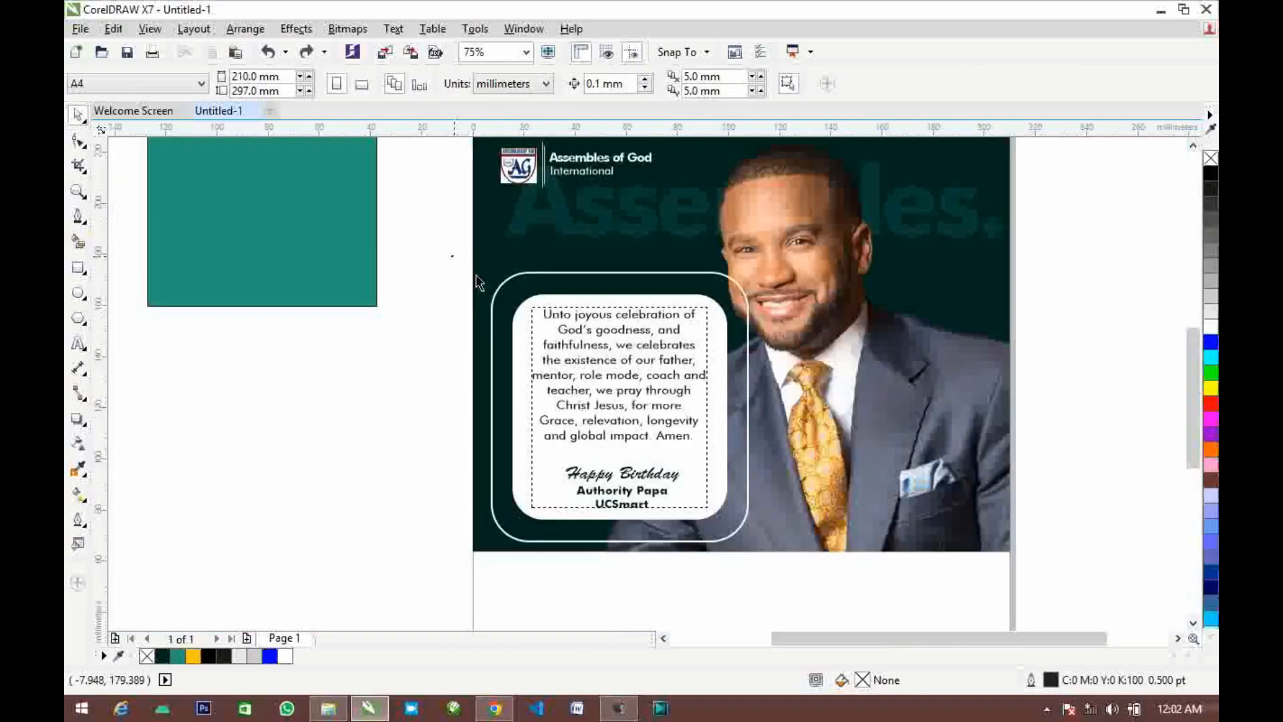
pyautogui.moveTo(452, 256); pyautogui.dragTo(795, 578)
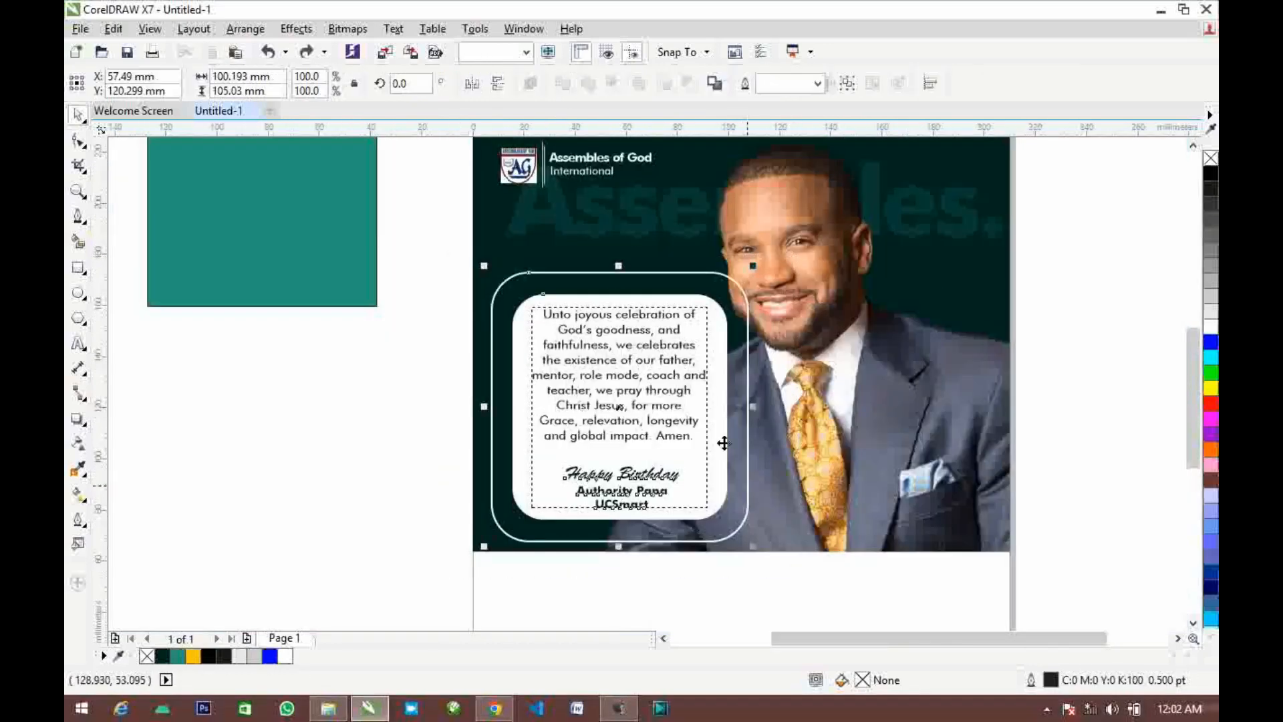
pyautogui.hotkey('ctrl', 'g')
pyautogui.click(690, 327)
pyautogui.moveTo(750, 276); pyautogui.dragTo(706, 320)
pyautogui.hotkey('ctrl', 'z')
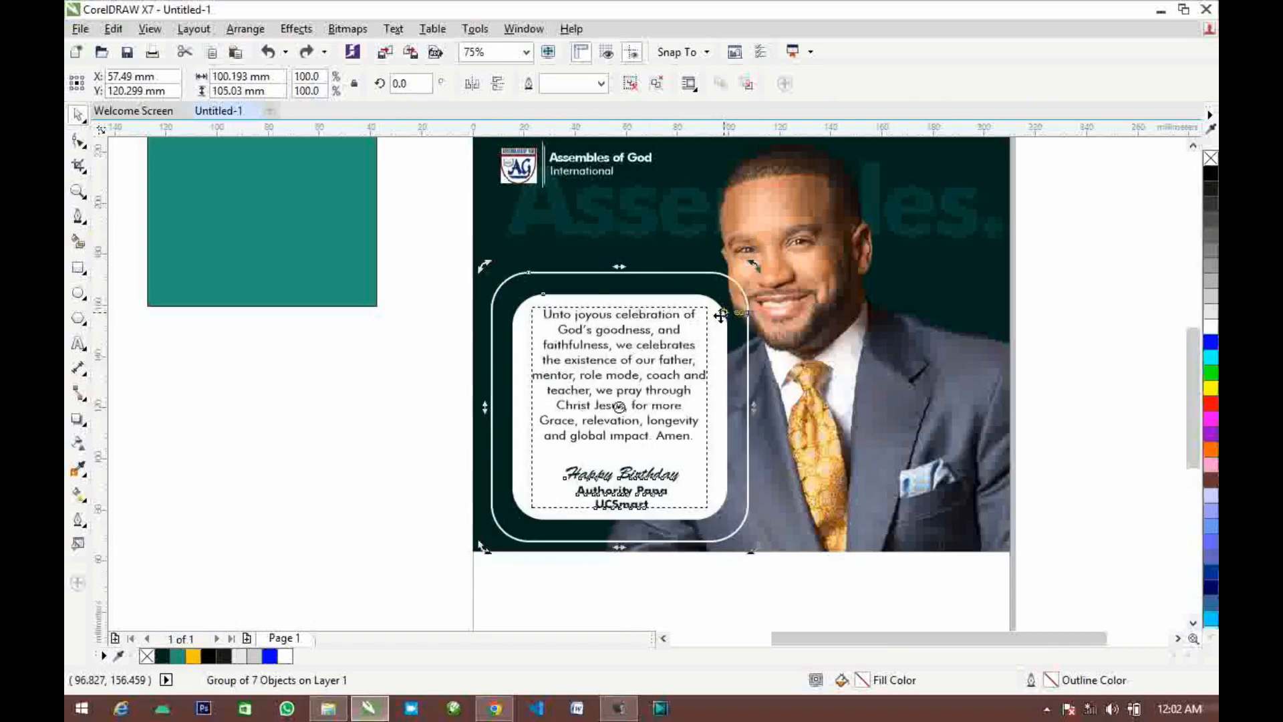
pyautogui.moveTo(753, 265); pyautogui.dragTo(729, 292)
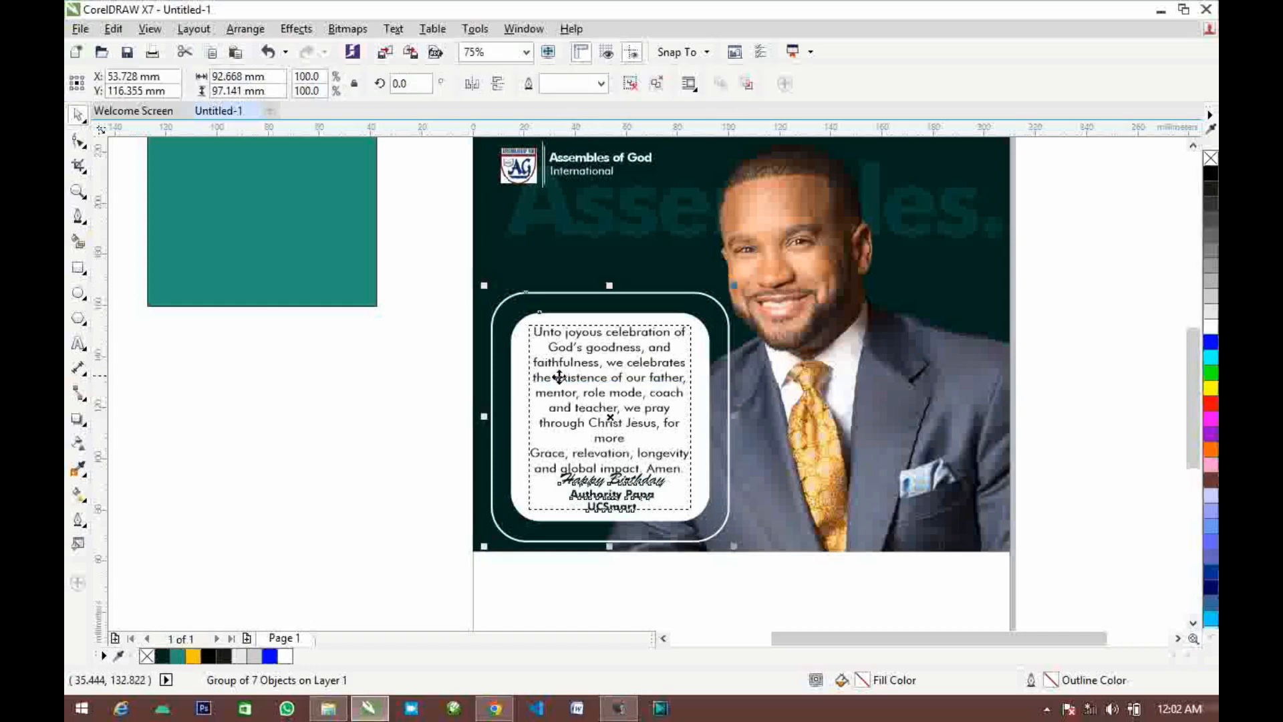
# Set the whole message paragraph's font size to 13 pt within the group
pyautogui.keyDown('ctrl'); pyautogui.click(646, 379); pyautogui.keyUp('ctrl')
pyautogui.doubleClick(645, 379)
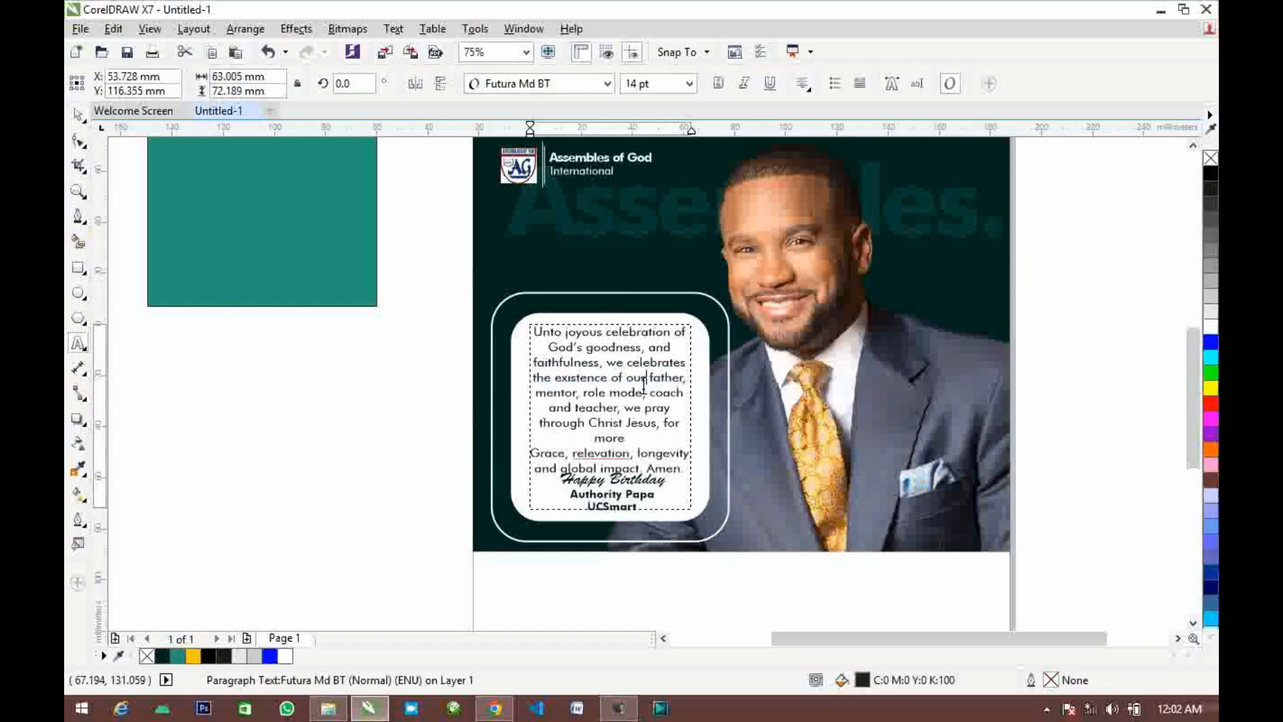
pyautogui.hotkey('ctrl', 'a')
pyautogui.write('13')
pyautogui.press('Return')
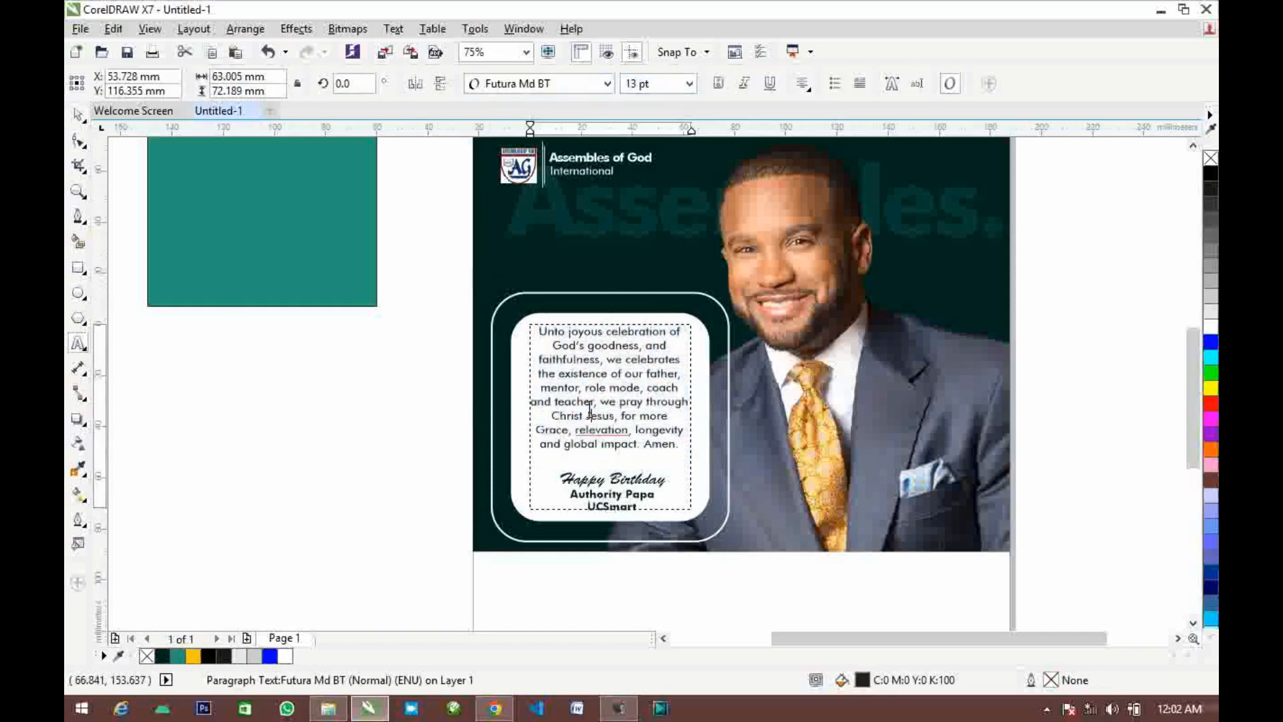
pyautogui.hotkey('ctrl', 'space')
# Move the spare teal rectangle lower beside the page and PowerClip the message panel group inside the flyer background
pyautogui.moveTo(367, 265); pyautogui.dragTo(362, 390)
pyautogui.moveTo(439, 272); pyautogui.dragTo(792, 562)
pyautogui.hotkey('ctrl', 'g')
pyautogui.rightClick(598, 408)
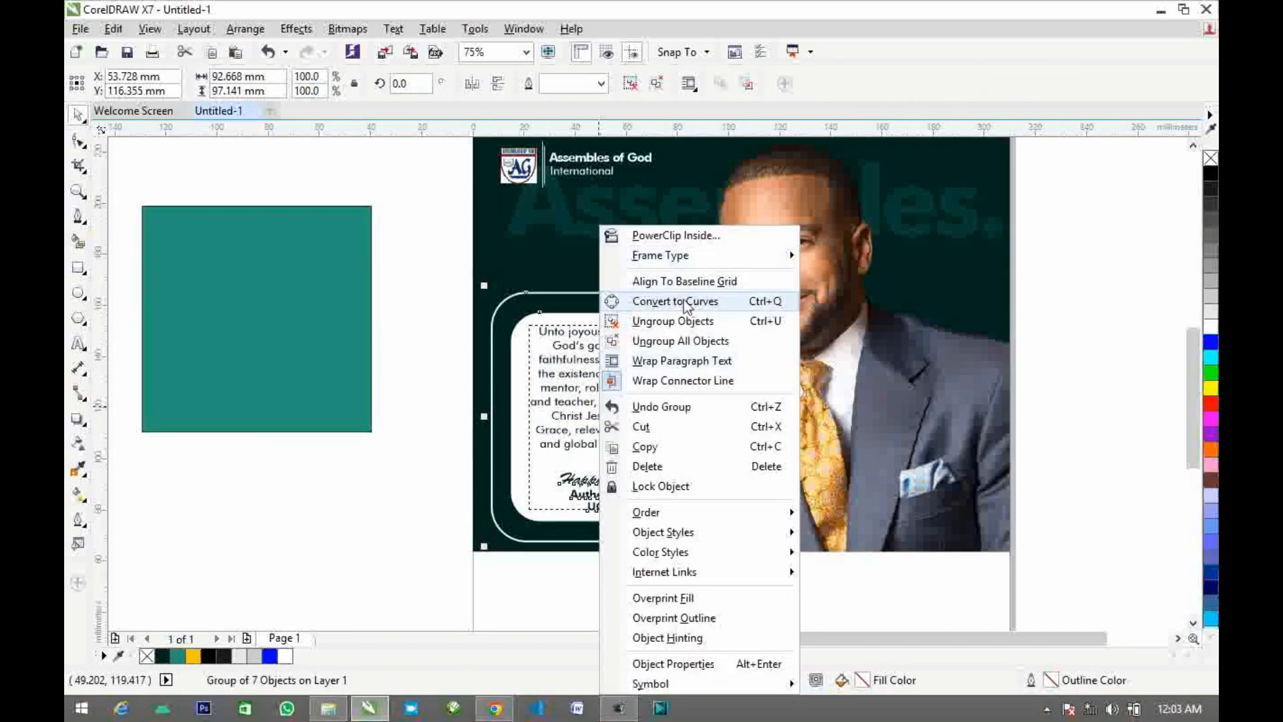
pyautogui.click(681, 236)
pyautogui.click(768, 442)
# Edit the PowerClip contents to rotate the message panel group about 11 degrees counter-clockwise and reposition it at the flyer's lower-left corner
pyautogui.keyDown('ctrl'); pyautogui.click(648, 424); pyautogui.keyUp('ctrl')
pyautogui.click(662, 408)
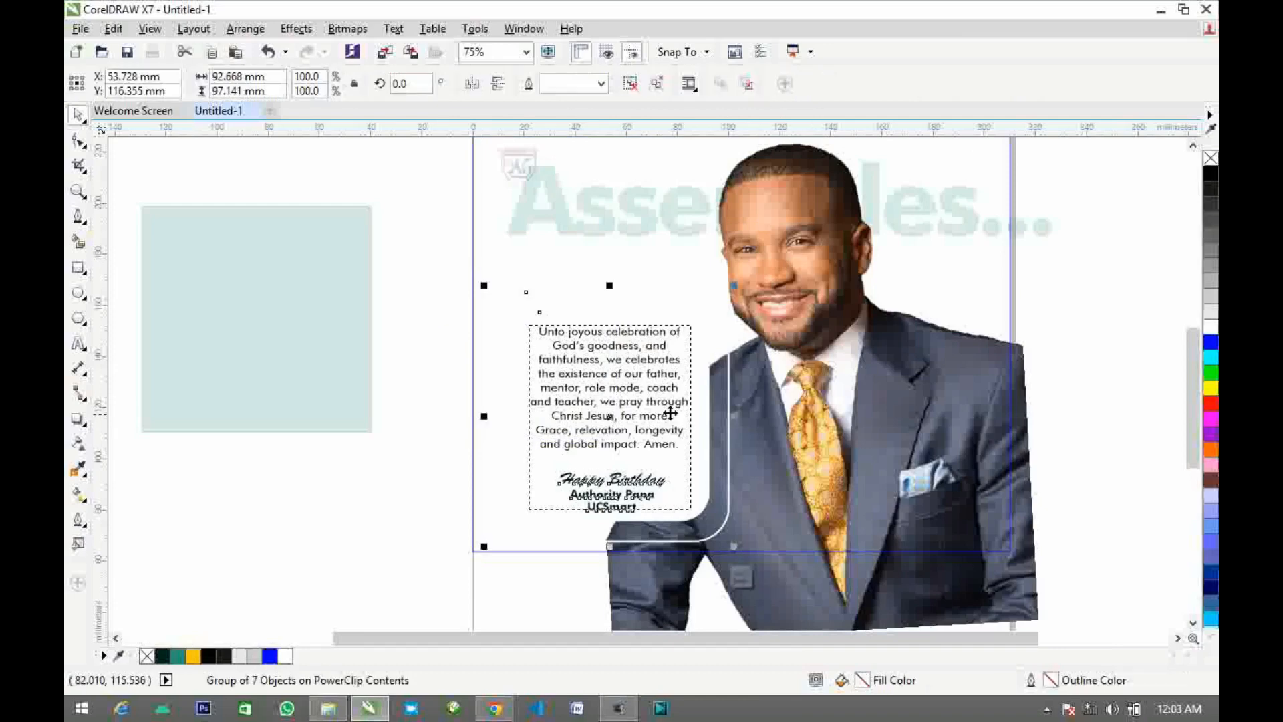
pyautogui.moveTo(662, 408); pyautogui.dragTo(642, 445)
pyautogui.click(642, 445)
pyautogui.moveTo(711, 323); pyautogui.dragTo(692, 297)
pyautogui.moveTo(588, 427)
pyautogui.mouseDown()
pyautogui.moveTo(593, 396)
pyautogui.moveTo(600, 410)
pyautogui.mouseUp()
pyautogui.keyDown('ctrl'); pyautogui.click(424, 349); pyautogui.keyUp('ctrl')
# Enlarge the tilted message panel group to about 112 by 116 mm inside the PowerClip and move it about 7 mm up
pyautogui.keyDown('ctrl'); pyautogui.click(595, 408); pyautogui.keyUp('ctrl')
pyautogui.moveTo(454, 570); pyautogui.dragTo(436, 588)
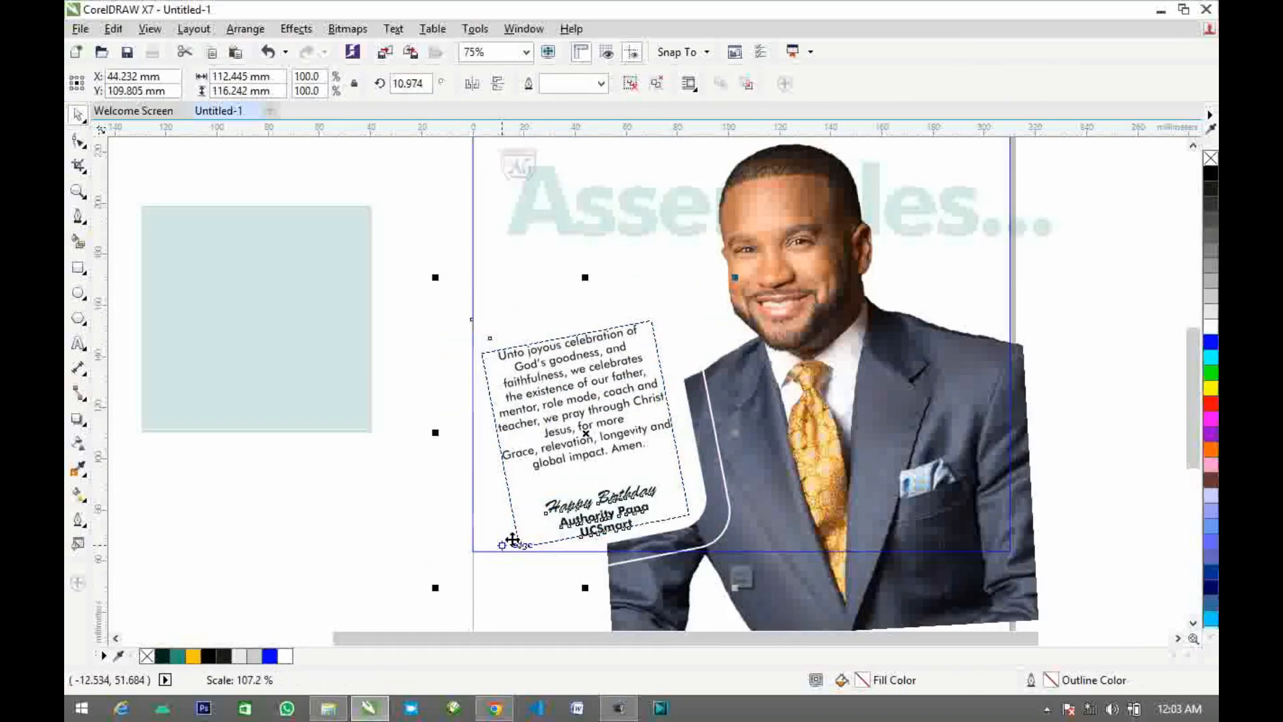
pyautogui.moveTo(602, 444); pyautogui.dragTo(601, 426)
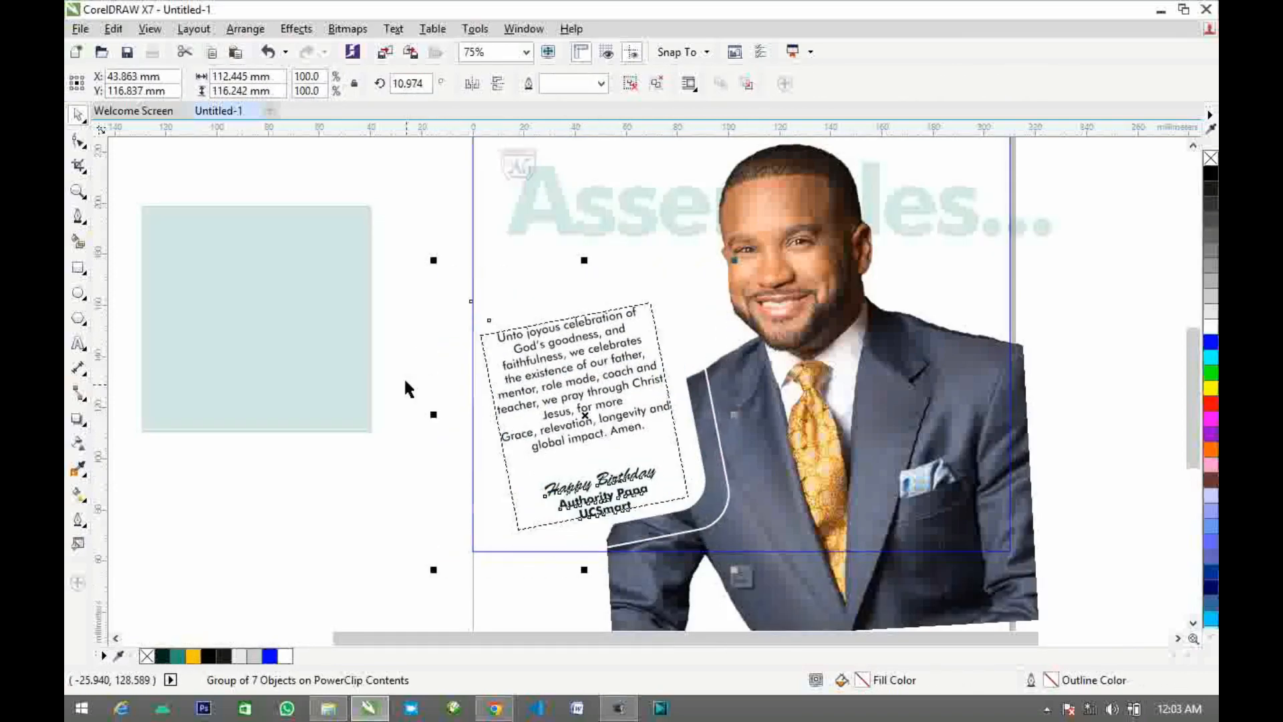
pyautogui.keyDown('ctrl'); pyautogui.click(411, 341); pyautogui.keyUp('ctrl')
# Shift the clipped message panel group to the right and reduce its tilt to about 7.5 degrees
pyautogui.keyDown('ctrl'); pyautogui.click(570, 393); pyautogui.keyUp('ctrl')
pyautogui.moveTo(538, 364); pyautogui.dragTo(551, 368)
pyautogui.moveTo(749, 265); pyautogui.dragTo(758, 275)
pyautogui.keyDown('ctrl'); pyautogui.click(369, 543); pyautogui.keyUp('ctrl')
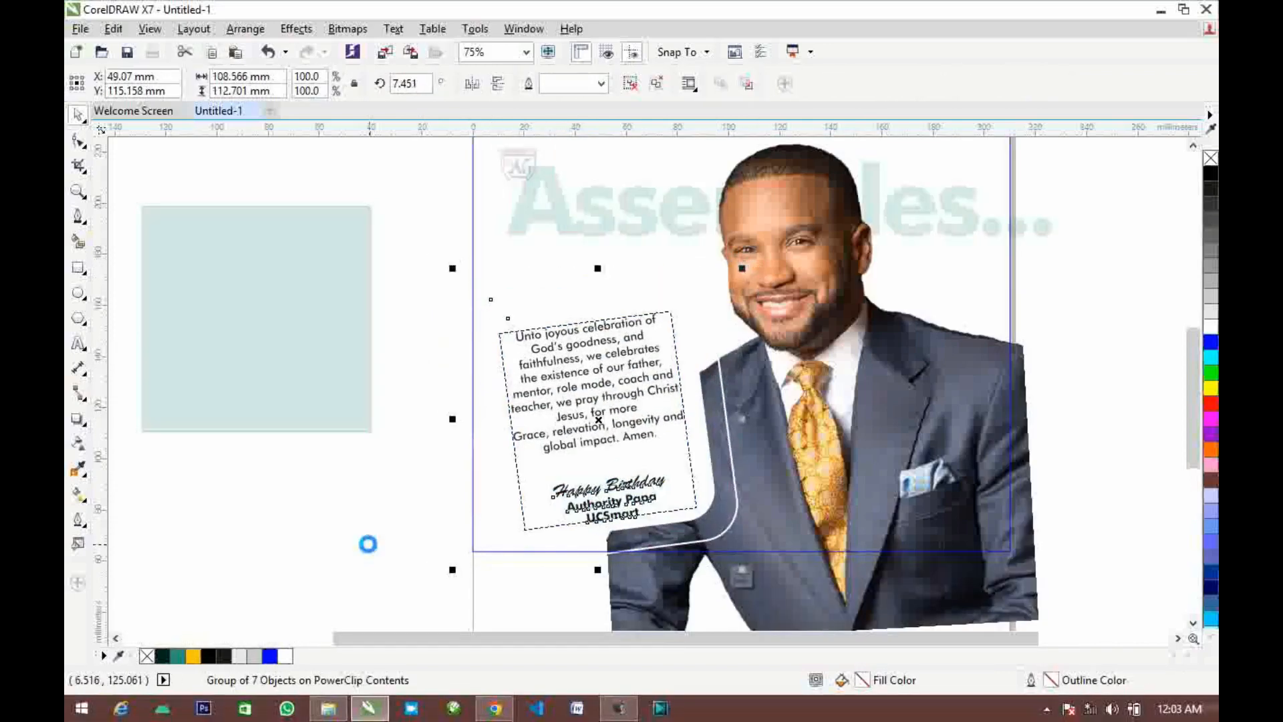
# Move the tilted message panel group about 6 mm down inside the PowerClip and finish editing the contents
pyautogui.keyDown('ctrl'); pyautogui.click(588, 426); pyautogui.keyUp('ctrl')
pyautogui.click(591, 426)
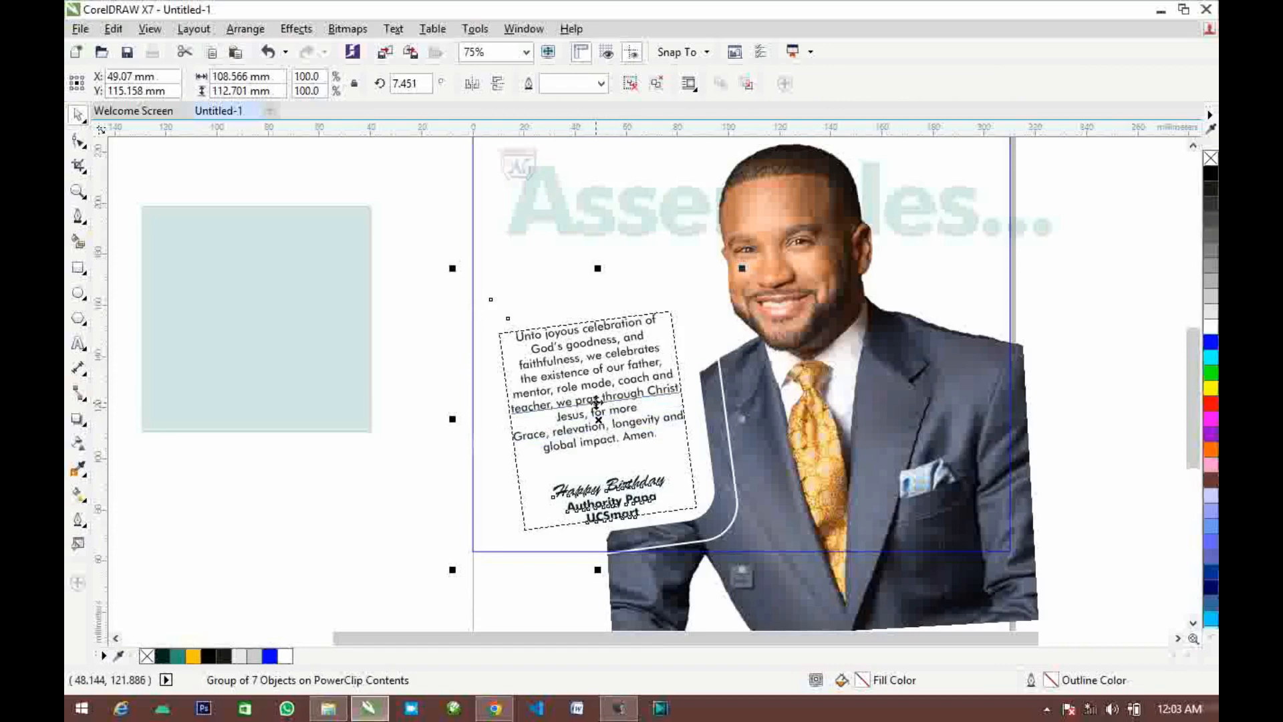
pyautogui.moveTo(586, 417); pyautogui.dragTo(595, 459)
pyautogui.keyDown('ctrl'); pyautogui.click(394, 459); pyautogui.keyUp('ctrl')
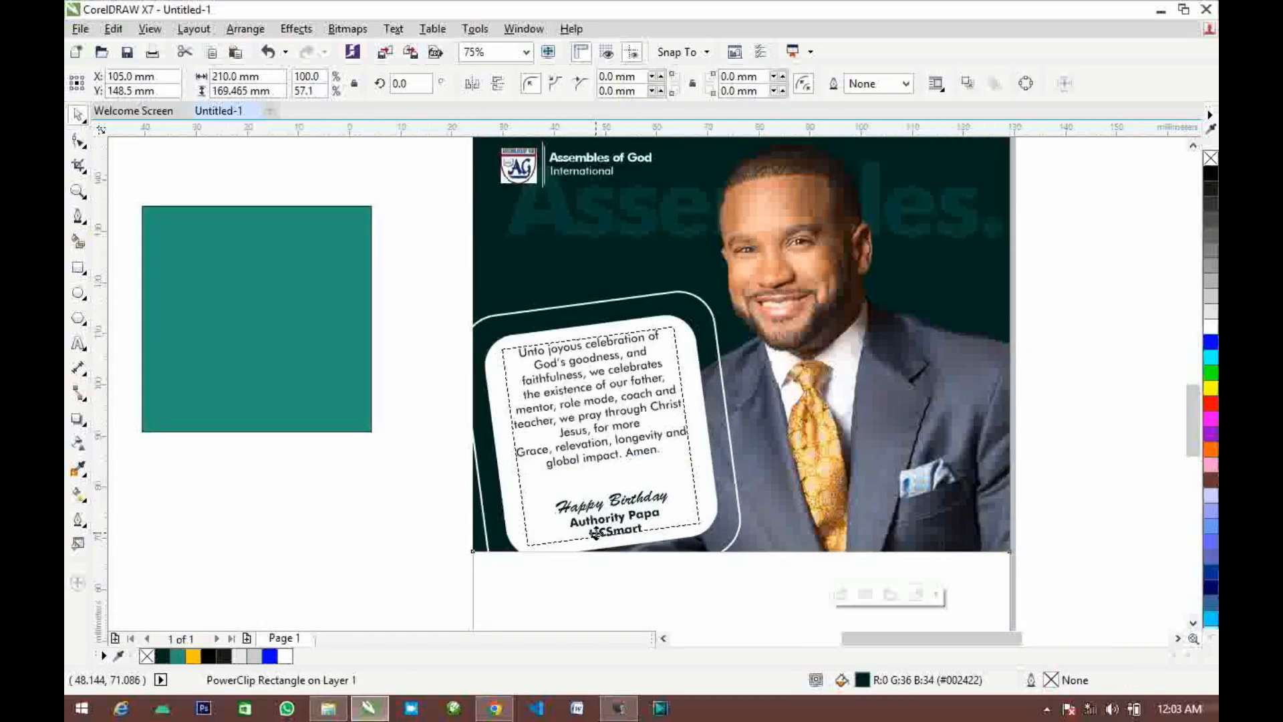
# Ungroup the message panel inside the PowerClip and move the three greeting lines up closer to the message
pyautogui.scroll(2, 630, 466)
pyautogui.keyDown('ctrl'); pyautogui.click(629, 471); pyautogui.keyUp('ctrl')
pyautogui.click(629, 471)
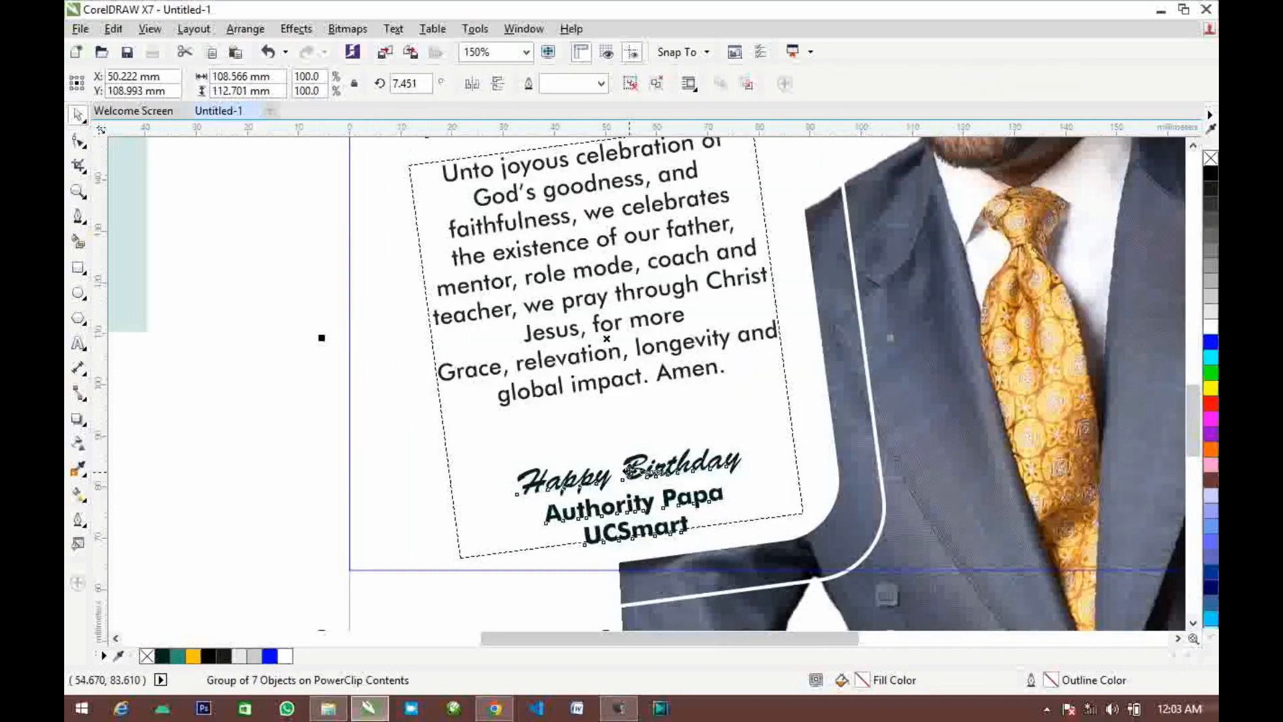
pyautogui.click(630, 83)
pyautogui.click(310, 434)
pyautogui.click(508, 472)
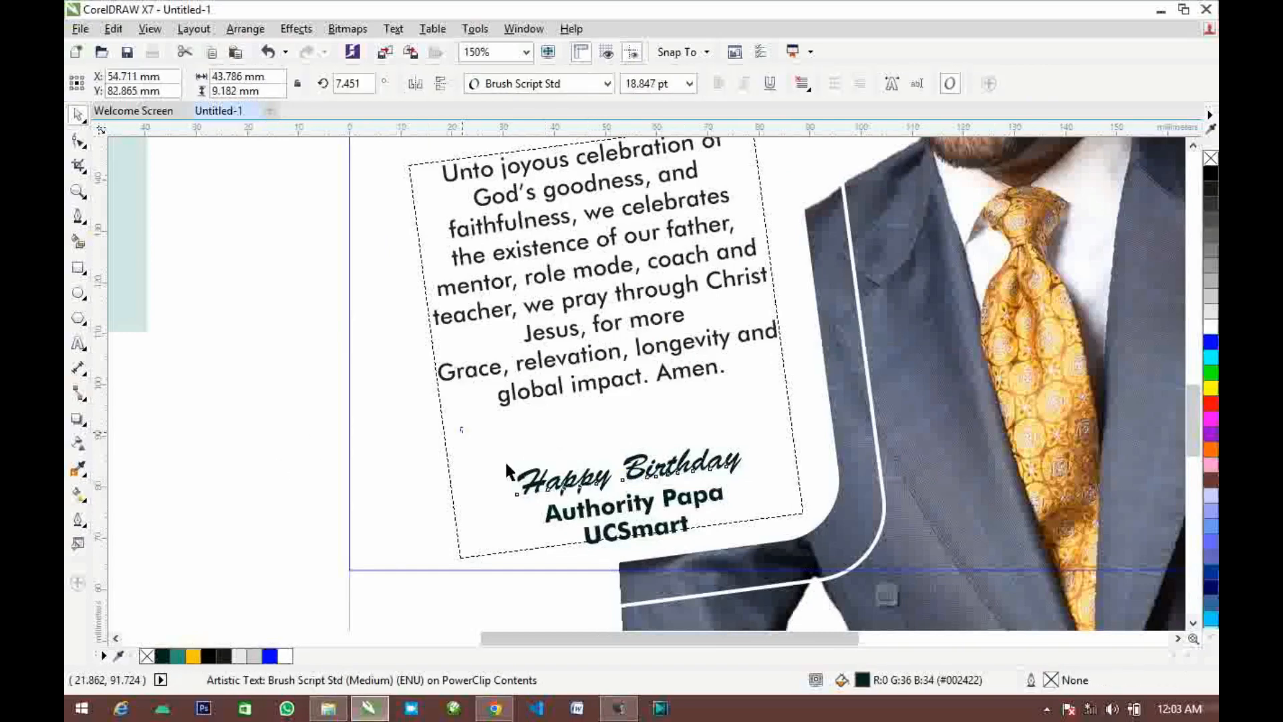
pyautogui.moveTo(629, 496); pyautogui.dragTo(628, 470)
pyautogui.scroll(-2, 628, 470)
pyautogui.keyDown('ctrl'); pyautogui.click(409, 516); pyautogui.keyUp('ctrl')
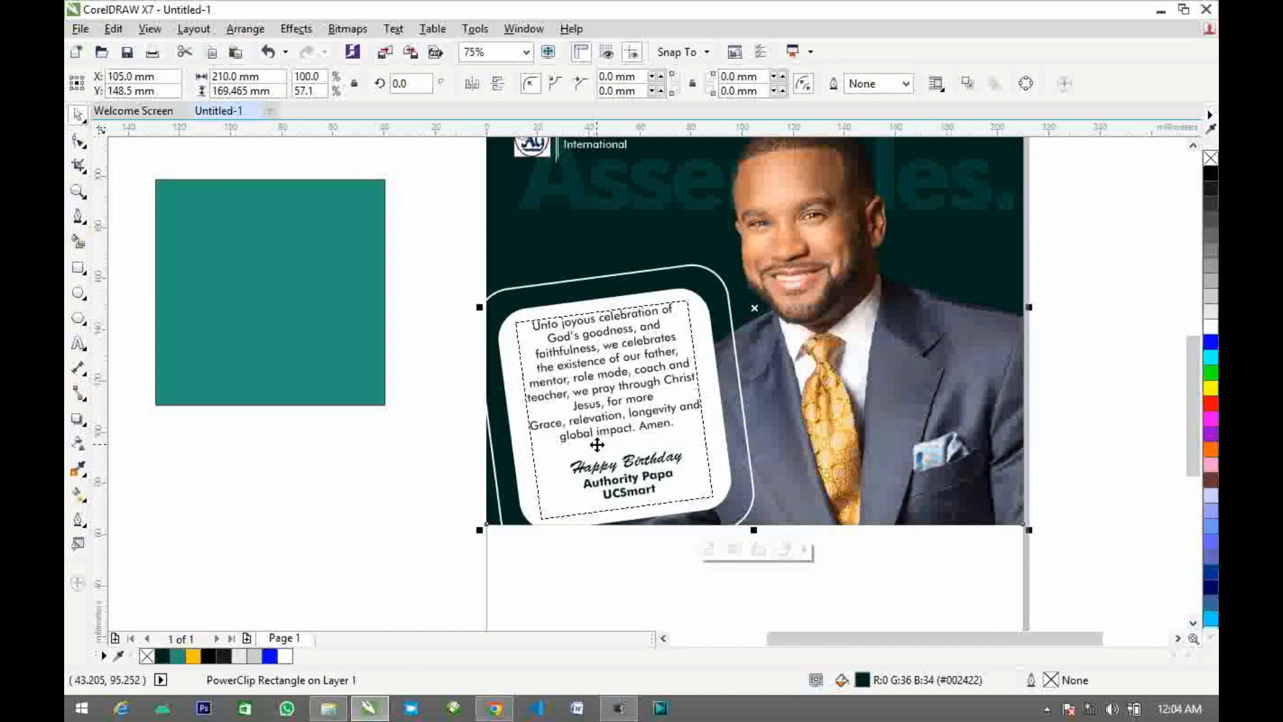
pyautogui.scroll(-1, 597, 445)
pyautogui.click(461, 389)
pyautogui.scroll(1, 640, 470)
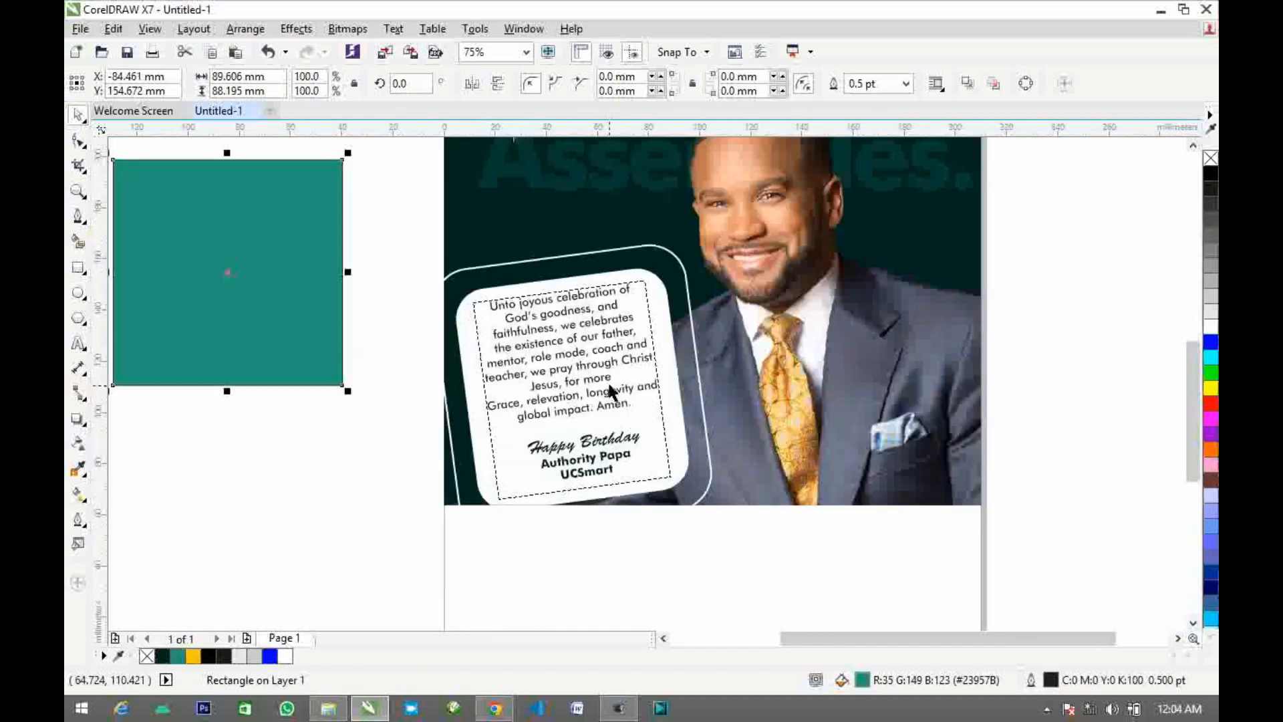
# Move the Uncommon Grace and date text below the flyer photo and break it apart into separate lines
pyautogui.scroll(-1, 420, 326)
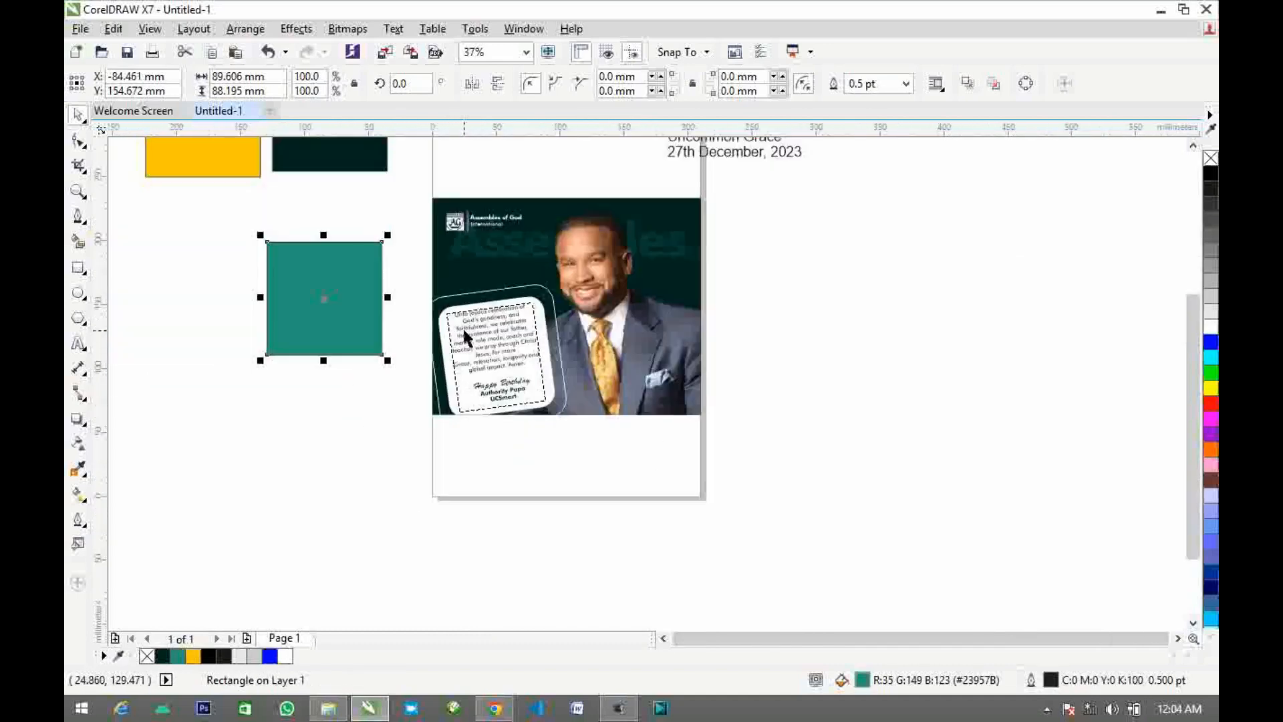
pyautogui.moveTo(653, 182); pyautogui.dragTo(416, 515)
pyautogui.scroll(1, 722, 398)
pyautogui.hotkey('ctrl', 'k')
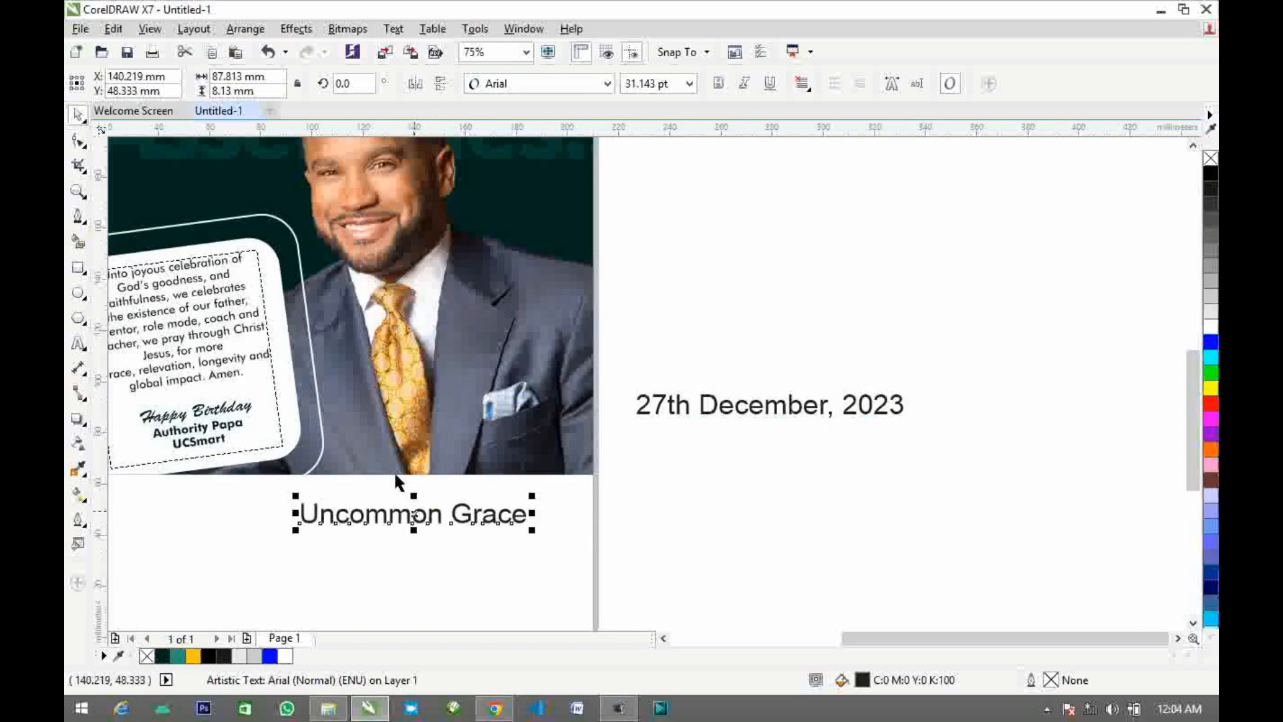
# Move the yellow square over the tie and reshape it into a bar about 64 by 13 mm without an outline
pyautogui.press('F3')
pyautogui.press('F3')
pyautogui.scroll(1, 701, 435)
pyautogui.scroll(-1, 298, 352)
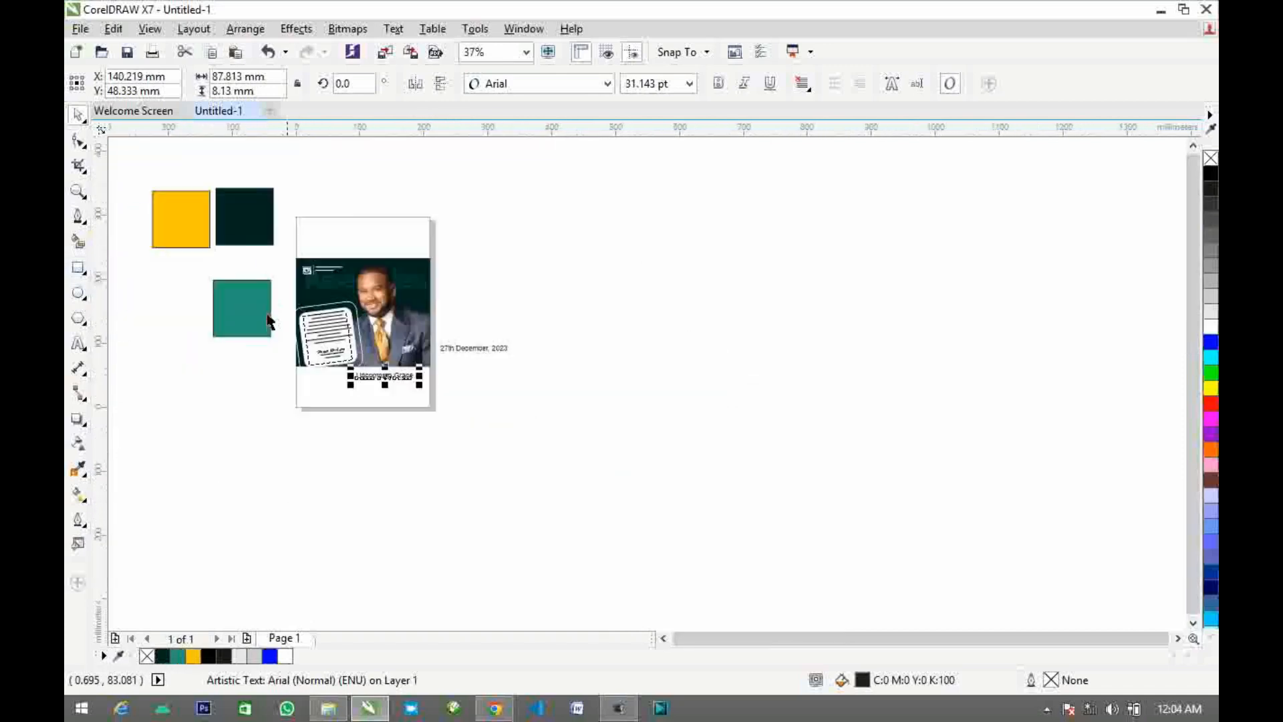
pyautogui.moveTo(187, 218); pyautogui.dragTo(402, 370)
pyautogui.scroll(2, 401, 369)
pyautogui.moveTo(393, 495); pyautogui.dragTo(370, 281)
pyautogui.rightClick(1210, 158)
pyautogui.moveTo(506, 311); pyautogui.dragTo(428, 296)
pyautogui.moveTo(344, 284); pyautogui.dragTo(335, 274)
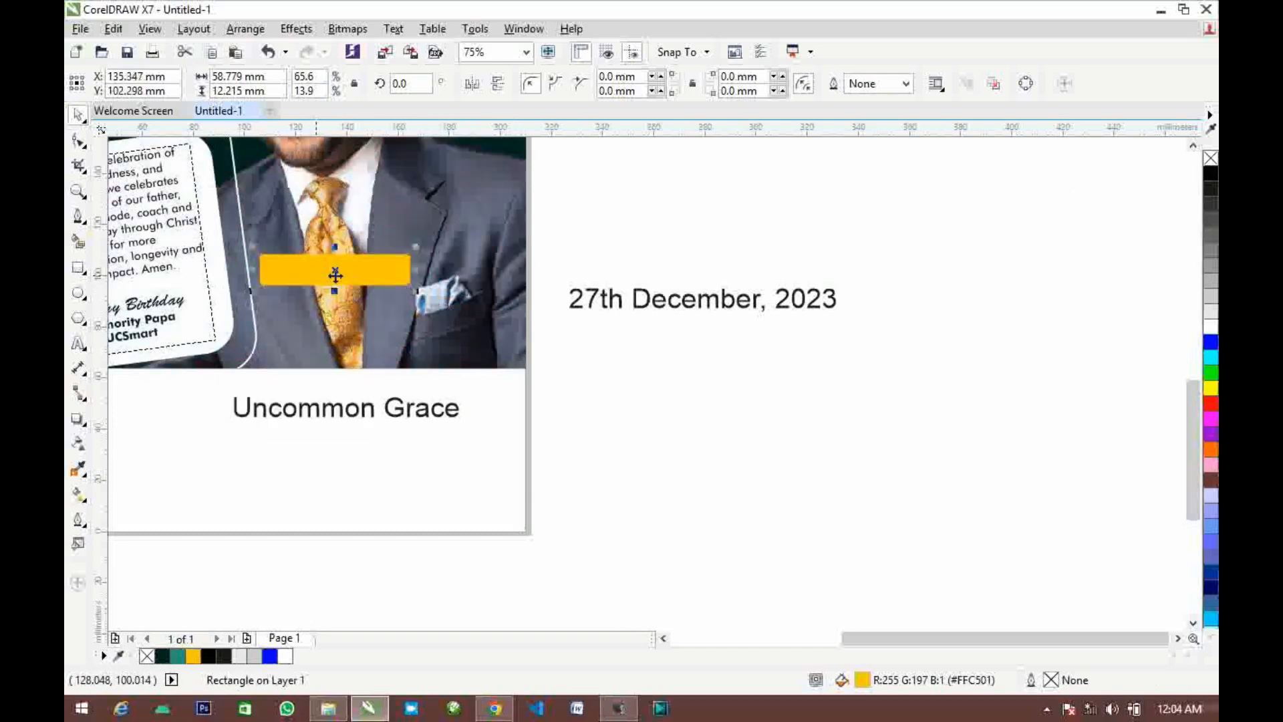
pyautogui.moveTo(415, 249); pyautogui.dragTo(430, 246)
# Break Uncommon Grace into separate words and place Uncommon in front of the yellow bar
pyautogui.click(339, 409)
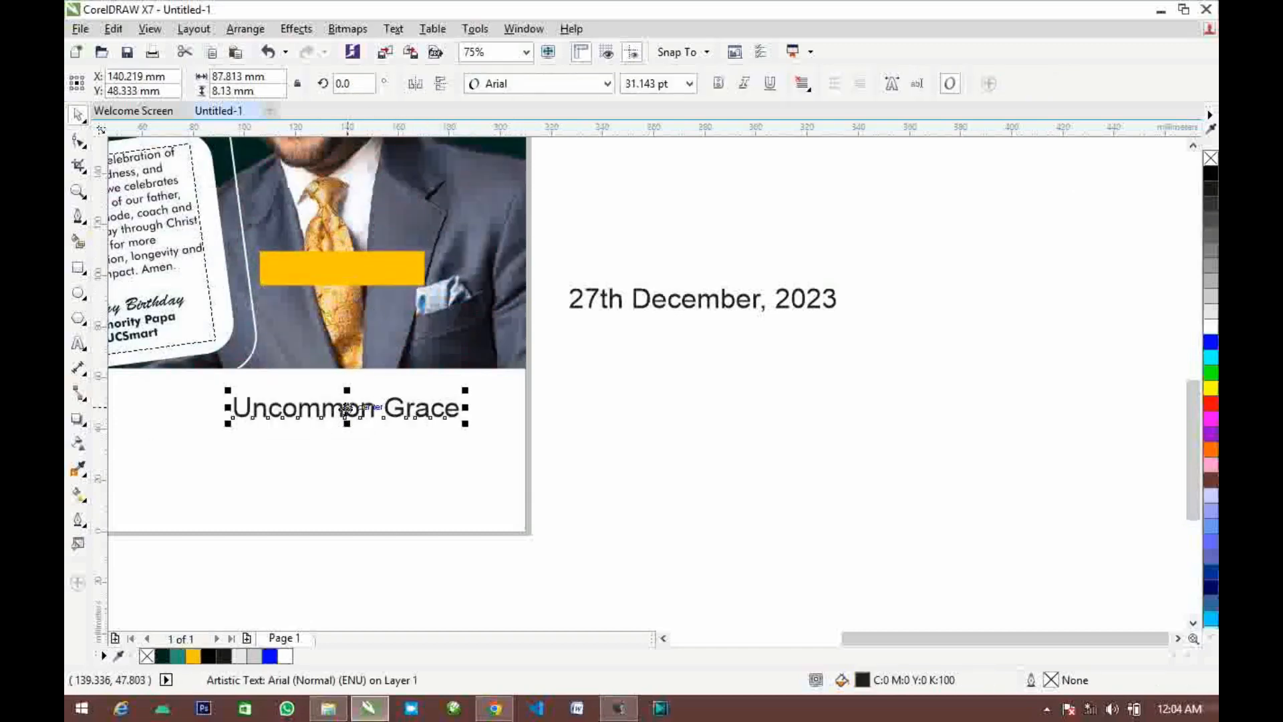
pyautogui.hotkey('ctrl', 'k')
pyautogui.moveTo(304, 409); pyautogui.dragTo(344, 270)
pyautogui.scroll(2, 344, 270)
pyautogui.hotkey('shift', 'pageup')
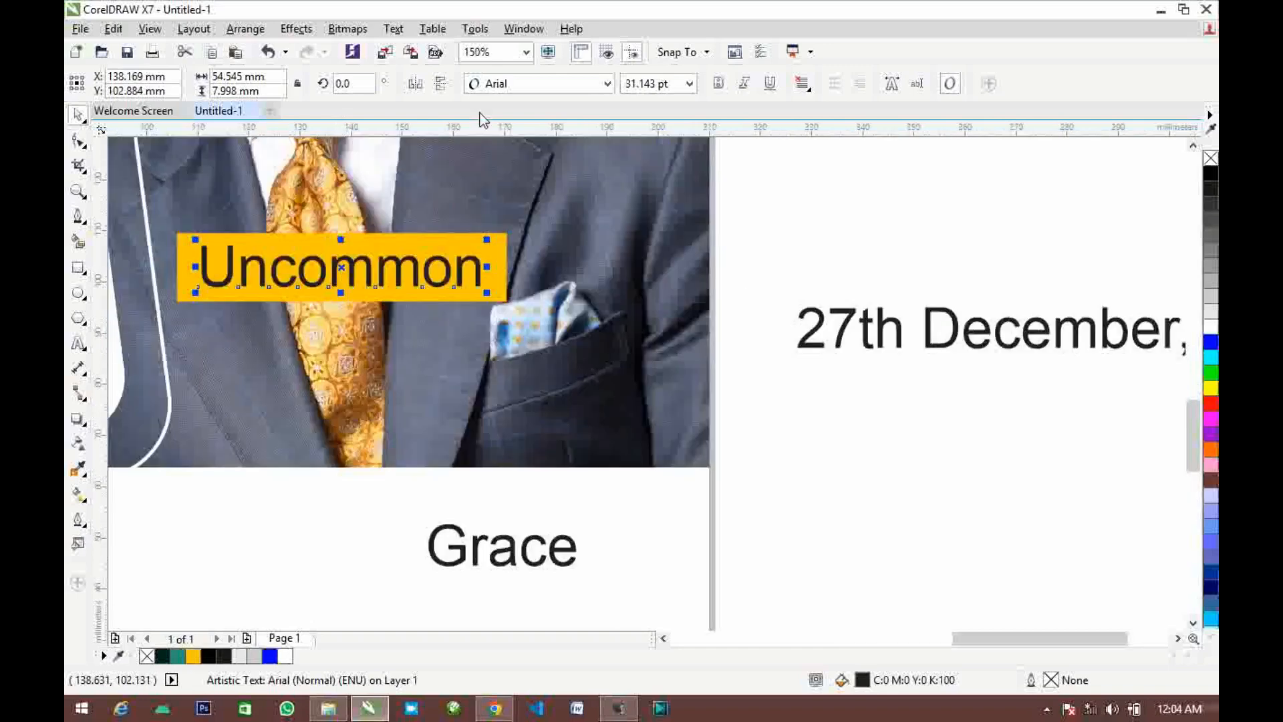
# Set Uncommon in Futura Md BT and tighten its letter spacing to about 49 mm wide
pyautogui.click(508, 83)
pyautogui.click(528, 146)
pyautogui.click(78, 141)
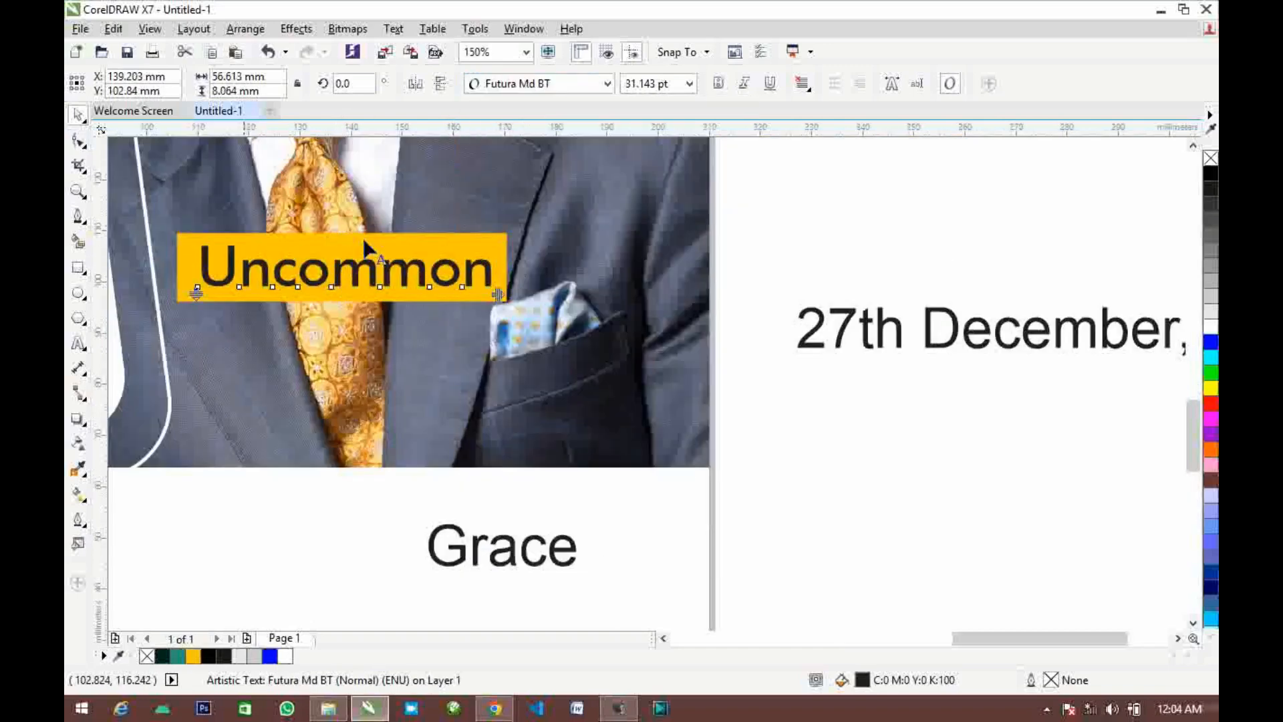
pyautogui.moveTo(500, 294); pyautogui.dragTo(455, 300)
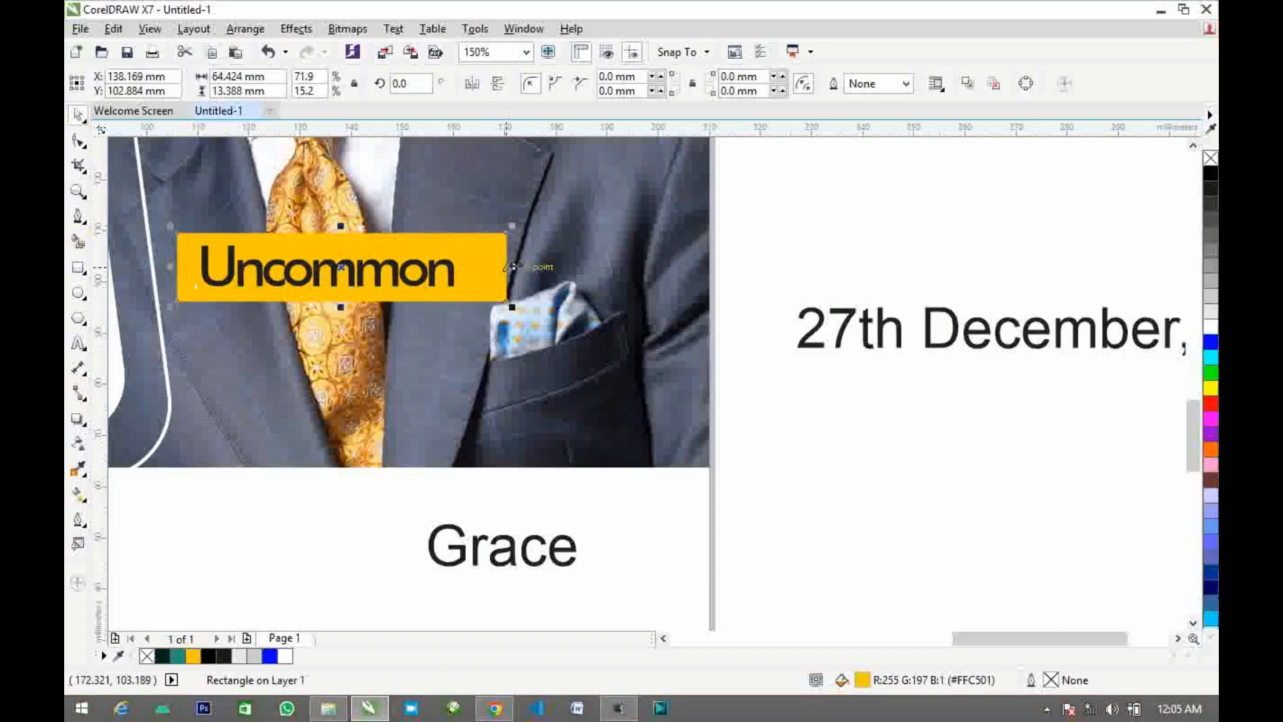
# Shorten the yellow bar to about 57 mm wide and fill the word Uncommon with black
pyautogui.moveTo(514, 266); pyautogui.dragTo(475, 268)
pyautogui.click(408, 282)
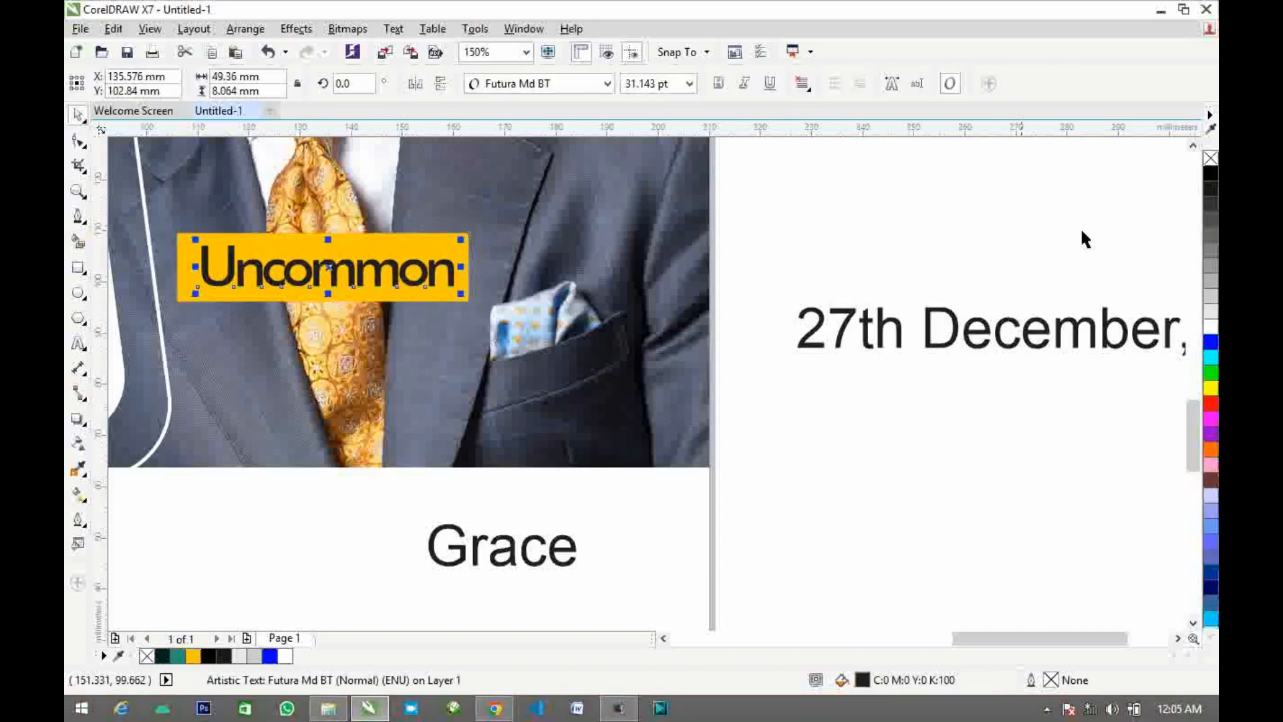
pyautogui.click(1211, 174)
# Move the yellow bar together with the word Uncommon about 7 mm up
pyautogui.click(947, 382)
pyautogui.scroll(-1, 373, 364)
pyautogui.scroll(1, 334, 342)
pyautogui.moveTo(837, 222); pyautogui.dragTo(189, 375)
pyautogui.moveTo(371, 301); pyautogui.dragTo(370, 266)
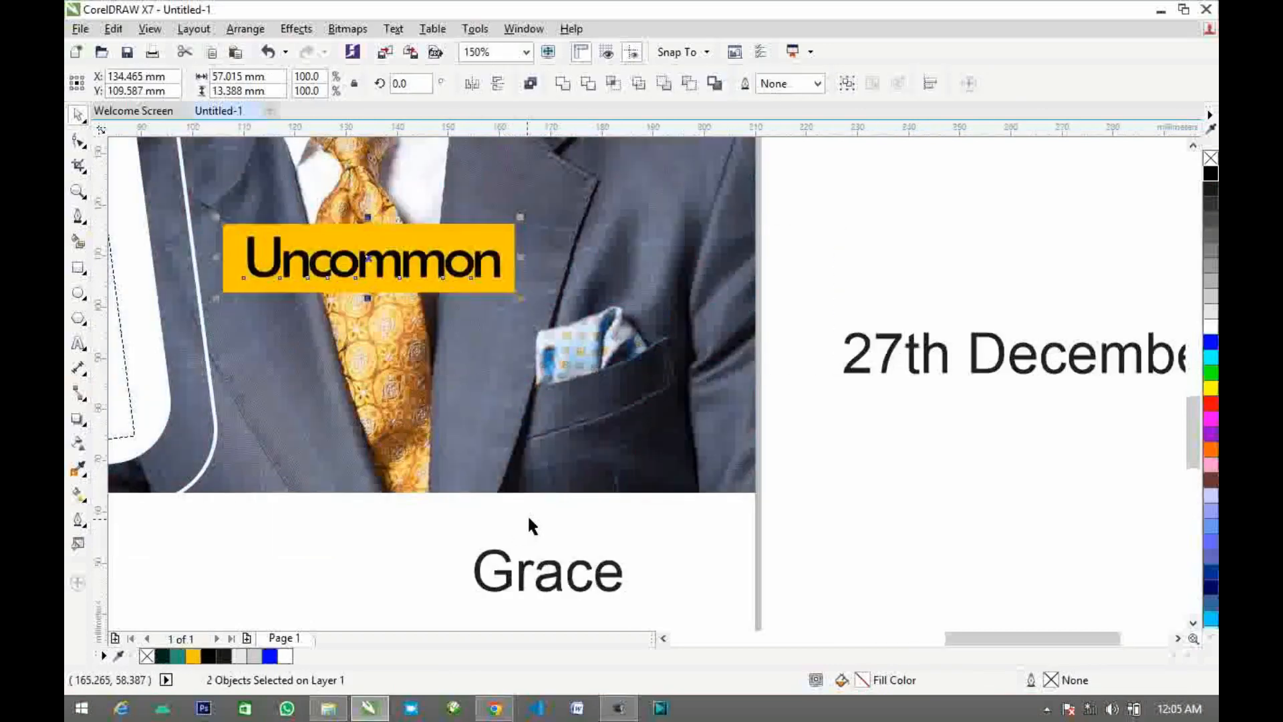
# Move the word Grace directly under the yellow bar and set its font to Futura Md BT
pyautogui.click(524, 561)
pyautogui.moveTo(557, 586); pyautogui.dragTo(360, 355)
pyautogui.click(535, 84)
pyautogui.click(529, 127)
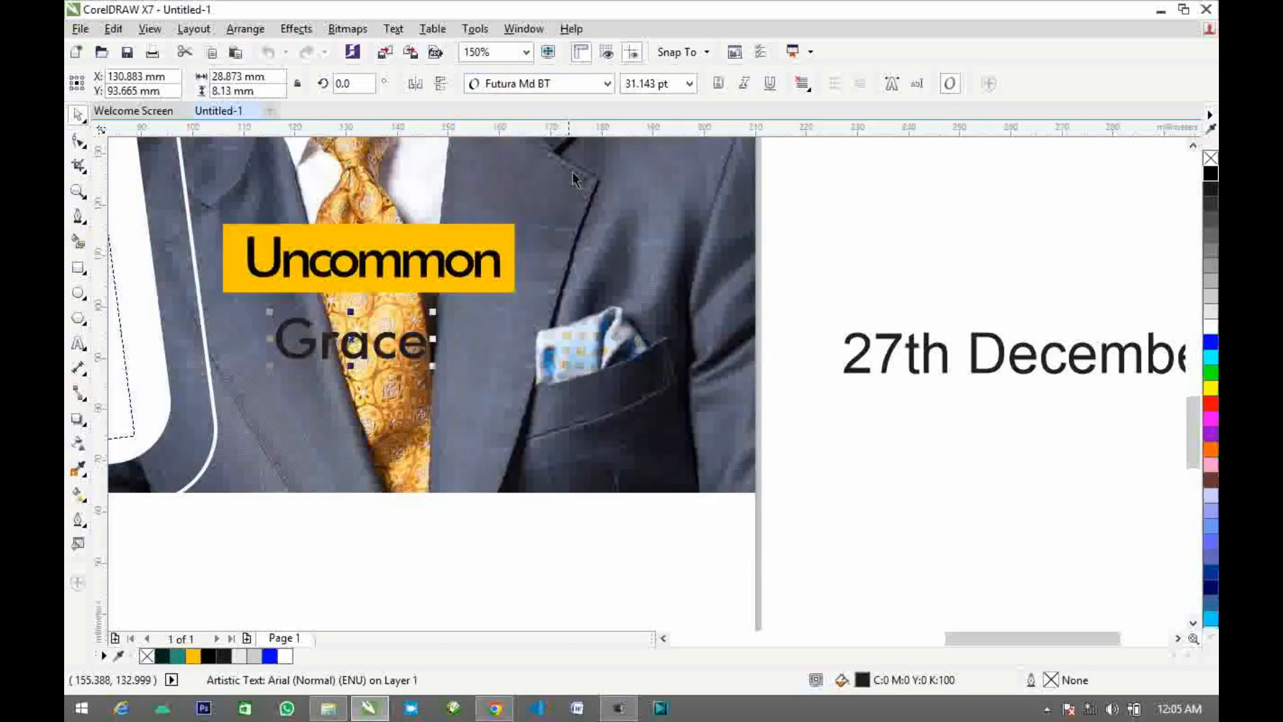
# Make the word Grace bold and change its case to UPPERCASE
pyautogui.click(718, 83)
pyautogui.hotkey('shift', 'F3')
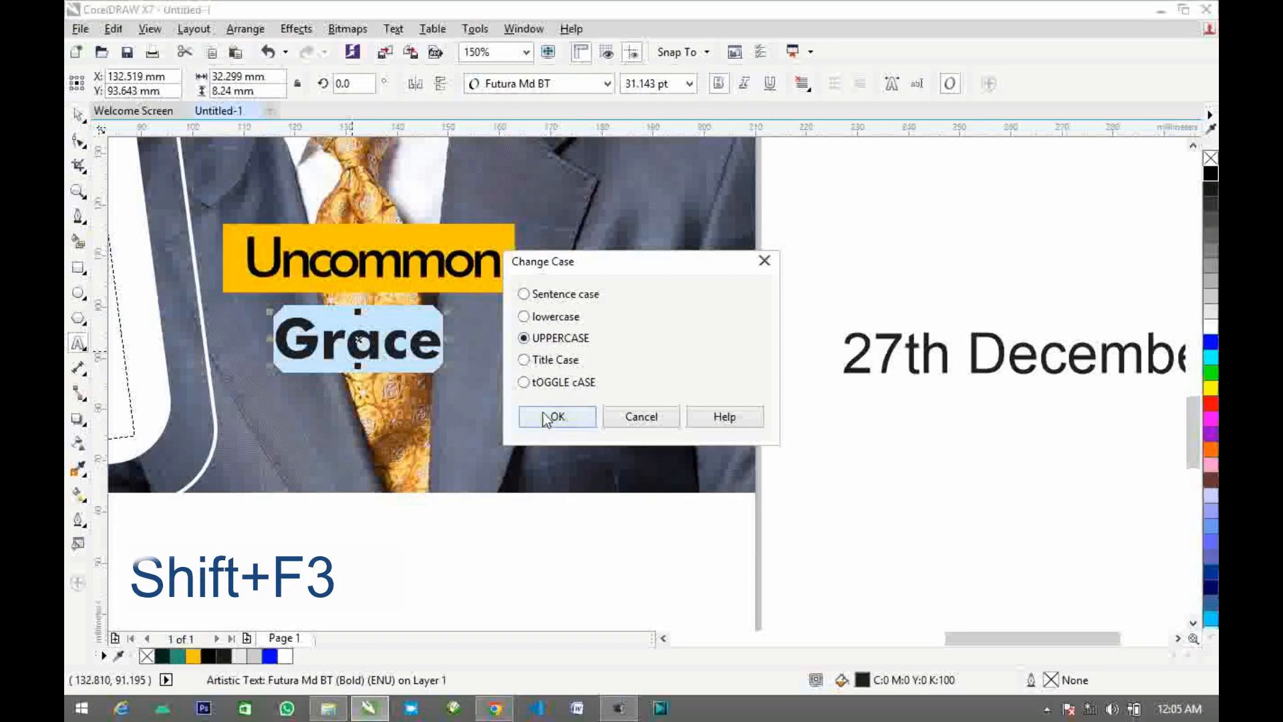
pyautogui.click(555, 416)
pyautogui.hotkey('ctrl', 'space')
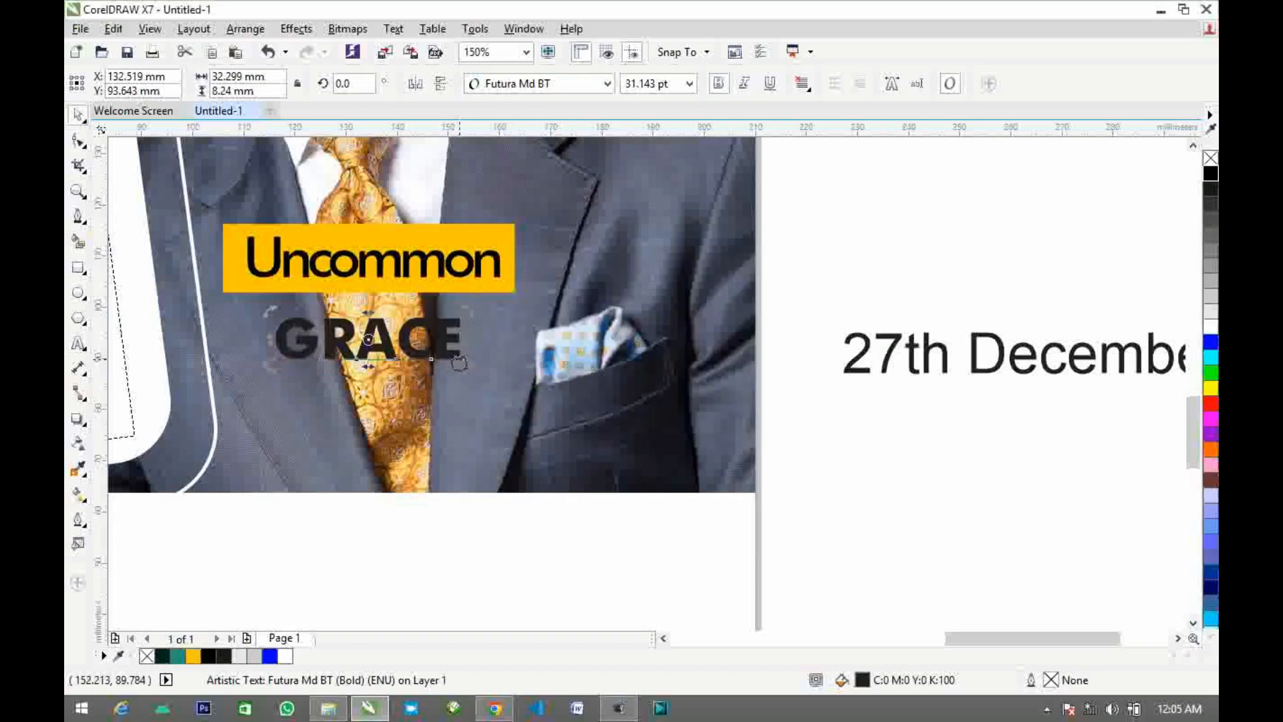
# Enlarge GRACE to about 52.5 pt, move it slightly closer to the yellow bar and fill it with white
pyautogui.click(459, 364)
pyautogui.moveTo(470, 367); pyautogui.dragTo(603, 399)
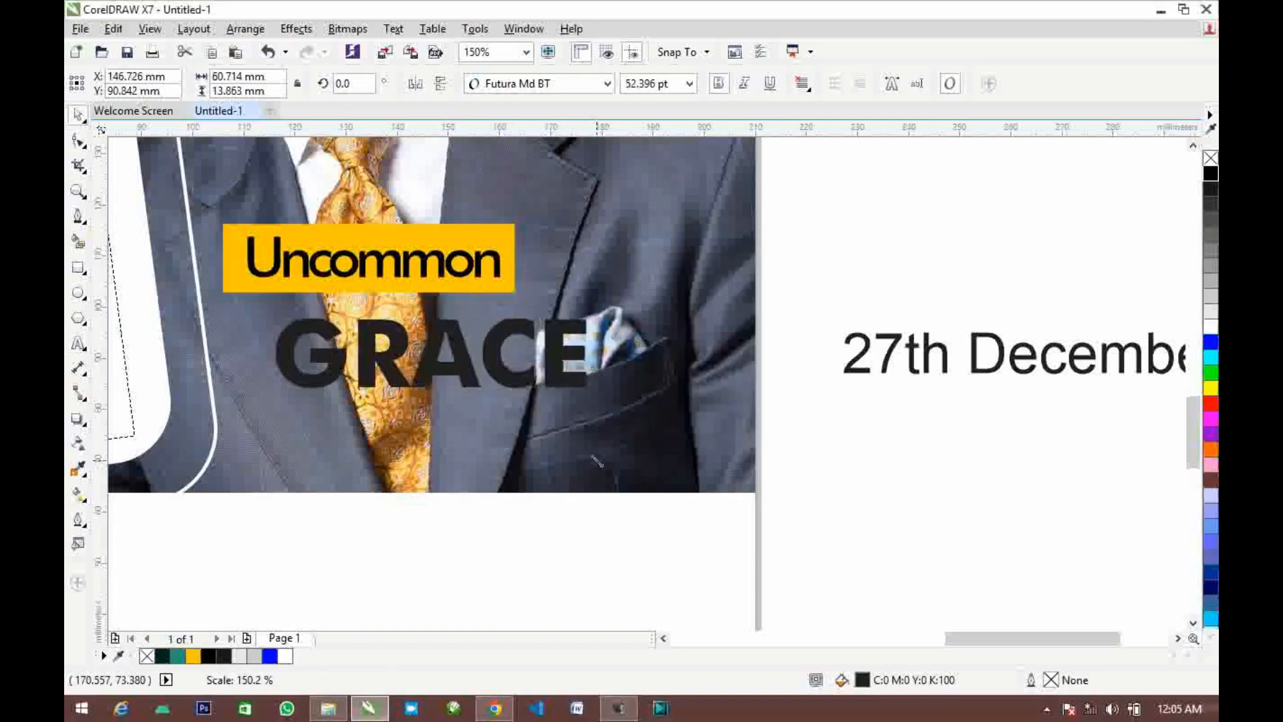
pyautogui.moveTo(467, 378); pyautogui.dragTo(461, 366)
pyautogui.click(1211, 326)
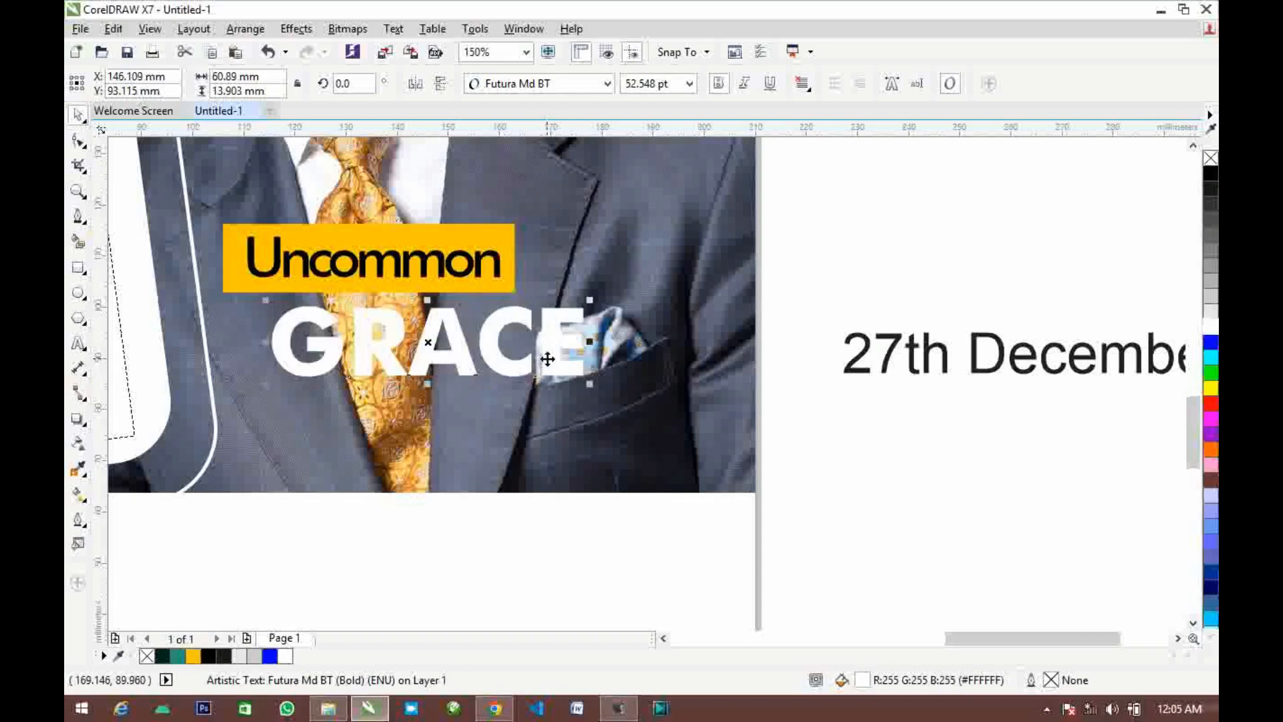
# Tighten the letter spacing of GRACE until its letters overlap, about 46 mm wide overall
pyautogui.click(78, 140)
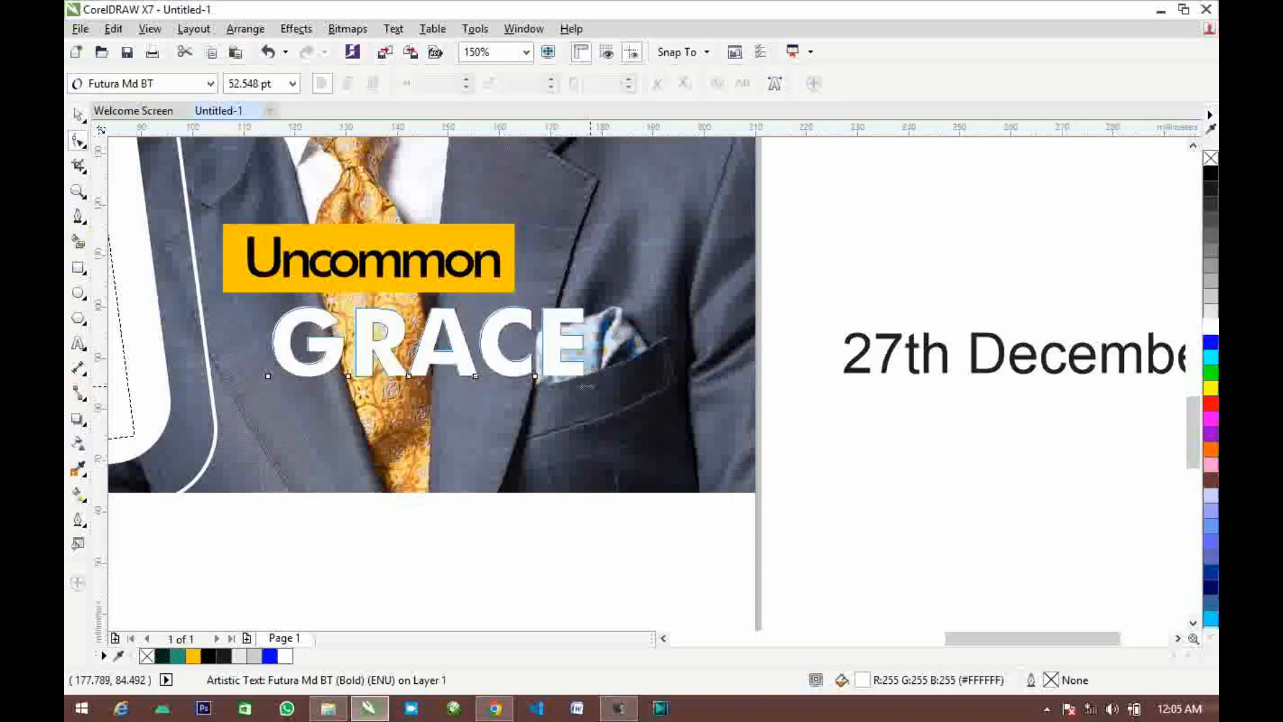
pyautogui.moveTo(590, 384); pyautogui.dragTo(512, 387)
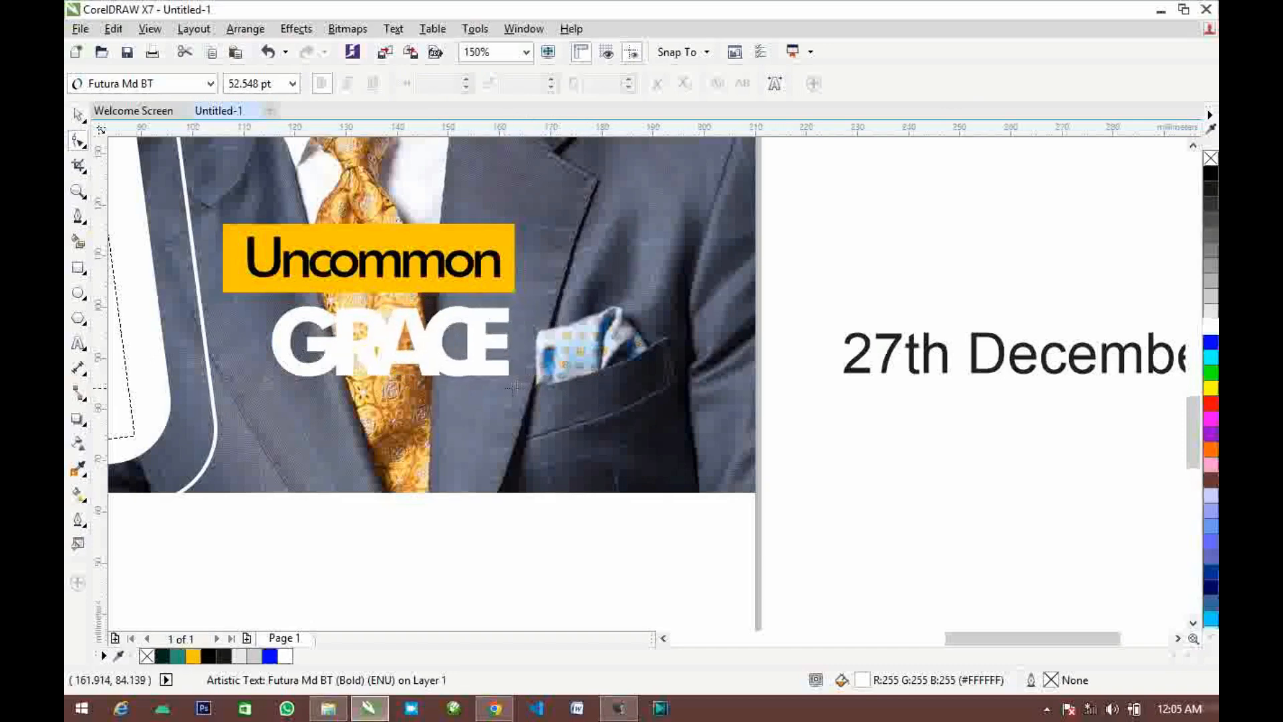
pyautogui.press('space')
# Break GRACE into separate letters and enlarge them together to about 65 pt
pyautogui.moveTo(545, 554); pyautogui.dragTo(206, 289)
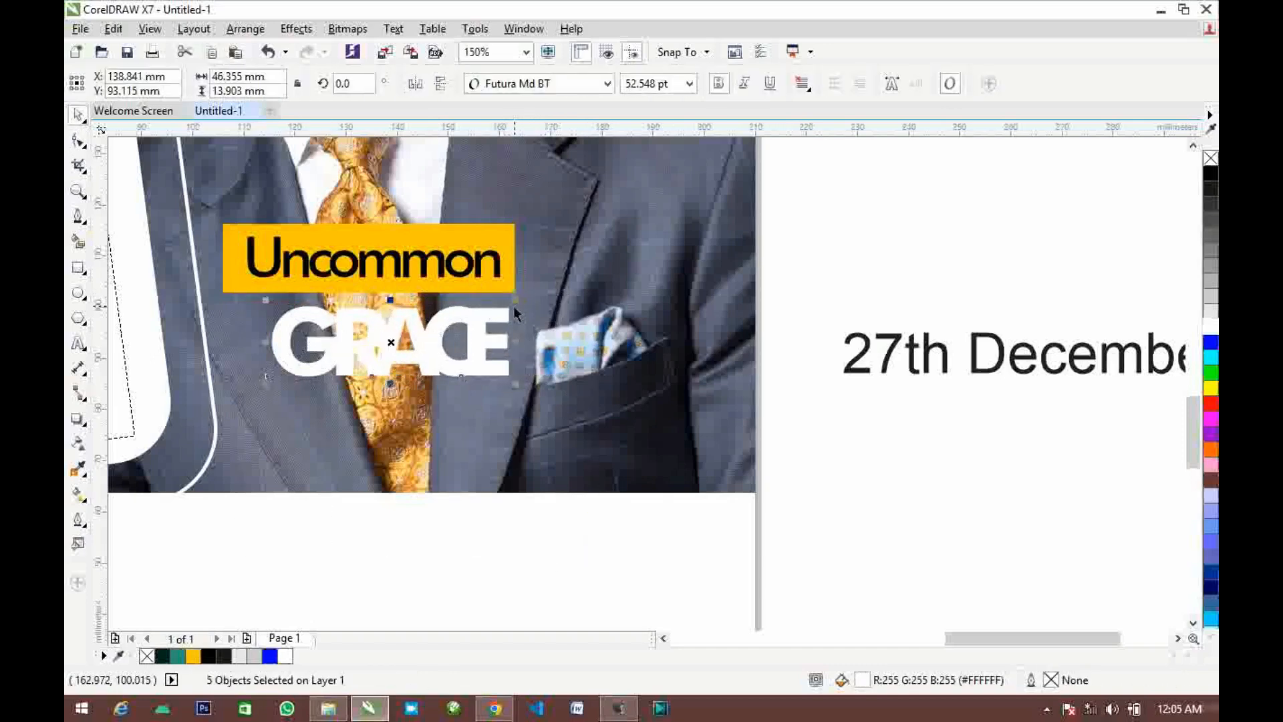
pyautogui.moveTo(518, 385)
pyautogui.mouseDown()
pyautogui.moveTo(573, 400)
pyautogui.moveTo(527, 371)
pyautogui.mouseUp()
pyautogui.click(492, 548)
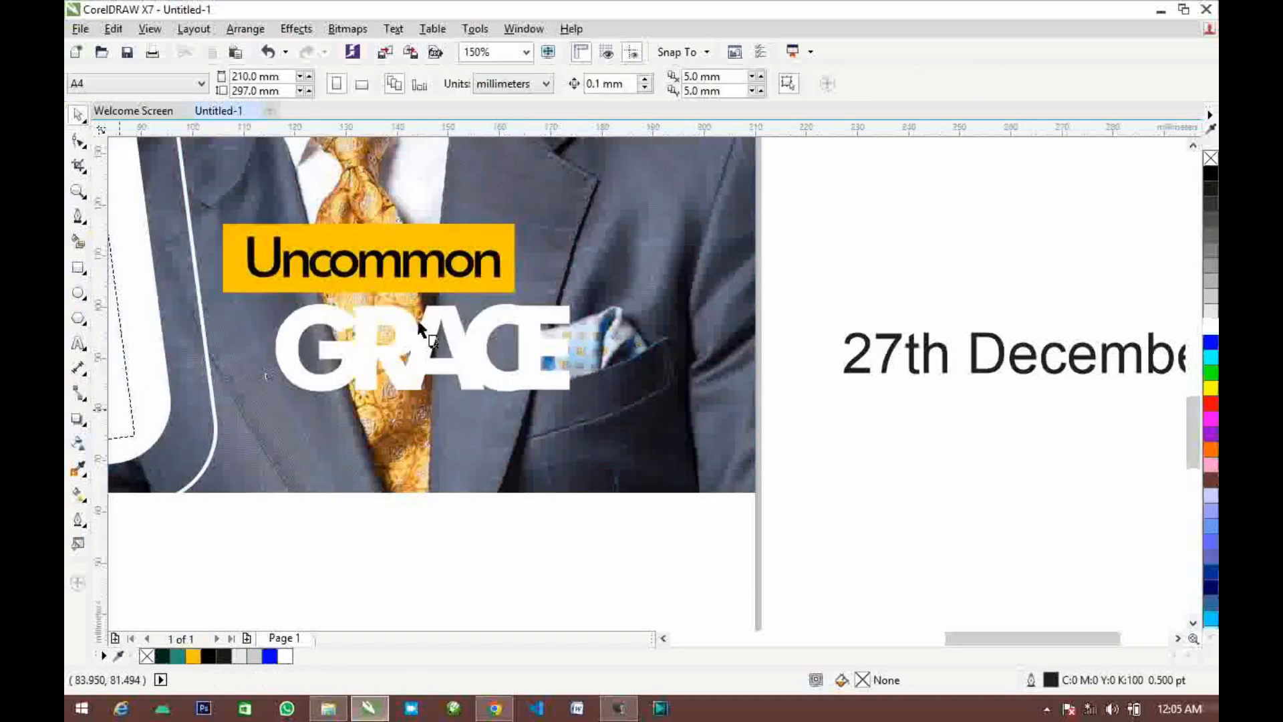
# Add a drop shadow to the letter R of GRACE, cast onto the G, with opacity 69 and feathering 10
pyautogui.press('s')
pyautogui.scroll(1, 372, 361)
pyautogui.click(372, 336)
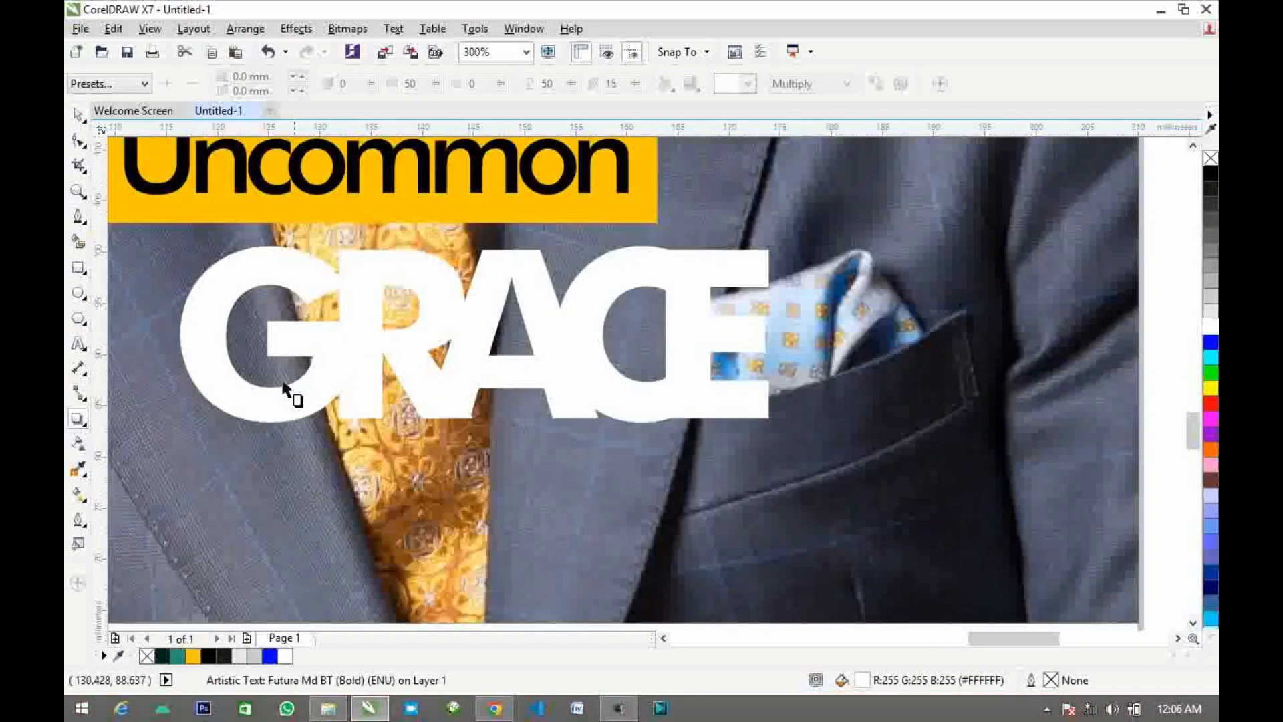
pyautogui.moveTo(216, 345)
pyautogui.mouseDown()
pyautogui.moveTo(356, 329)
pyautogui.moveTo(333, 342)
pyautogui.mouseUp()
pyautogui.click(421, 340)
pyautogui.moveTo(572, 89); pyautogui.dragTo(630, 90)
pyautogui.scroll(-1, 521, 190)
pyautogui.scroll(1, 478, 250)
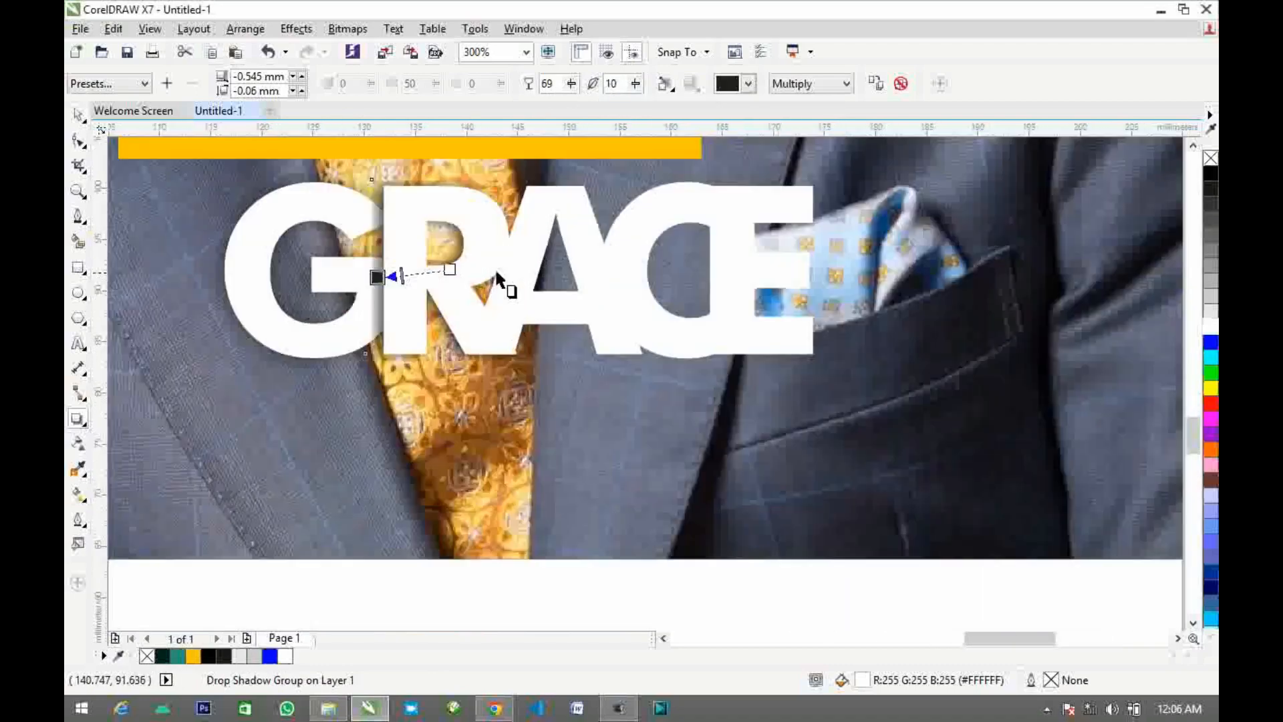
# Add a drop shadow to the letter A, cast toward the R, with opacity 70 and feathering 10
pyautogui.click(493, 286)
pyautogui.scroll(1, 476, 293)
pyautogui.scroll(-1, 512, 284)
pyautogui.moveTo(573, 264); pyautogui.dragTo(498, 267)
pyautogui.moveTo(573, 85); pyautogui.dragTo(505, 101)
pyautogui.write('7')
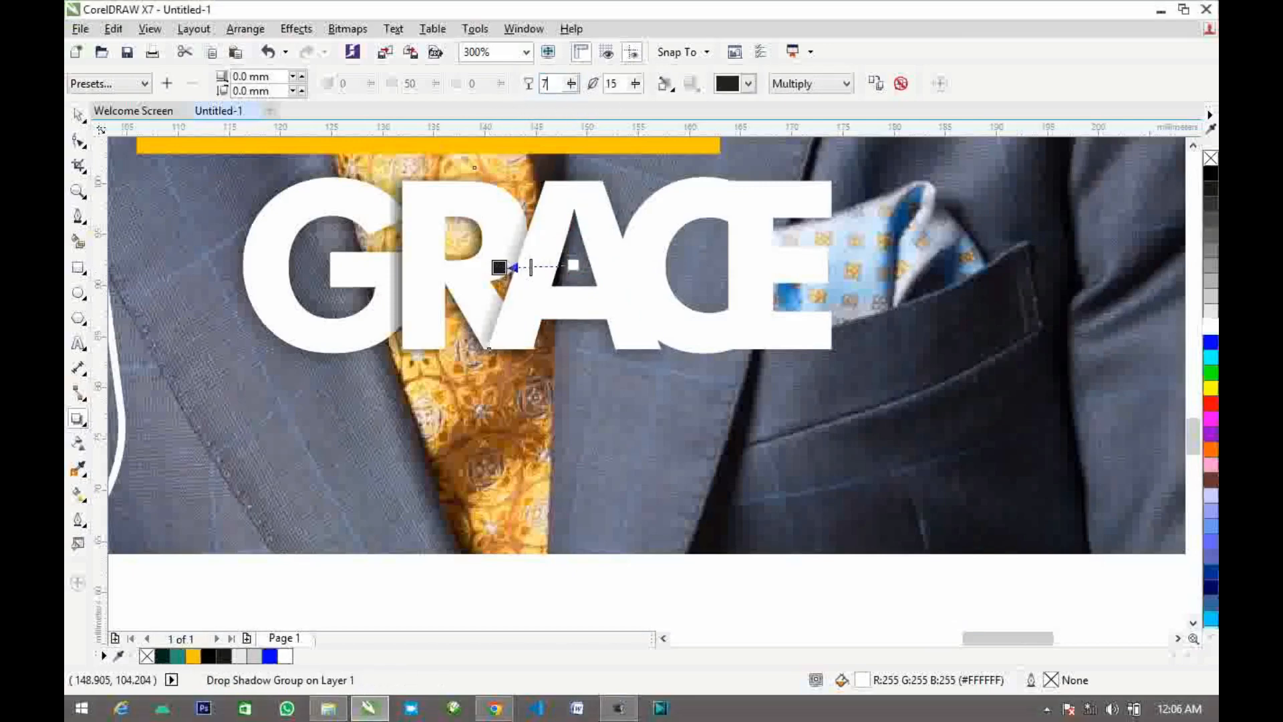
pyautogui.write('0')
pyautogui.moveTo(620, 85); pyautogui.dragTo(589, 94)
pyautogui.write('10')
# Add a drop shadow to the letter C, cast onto the A, with opacity 70 and feathering 10
pyautogui.click(704, 254)
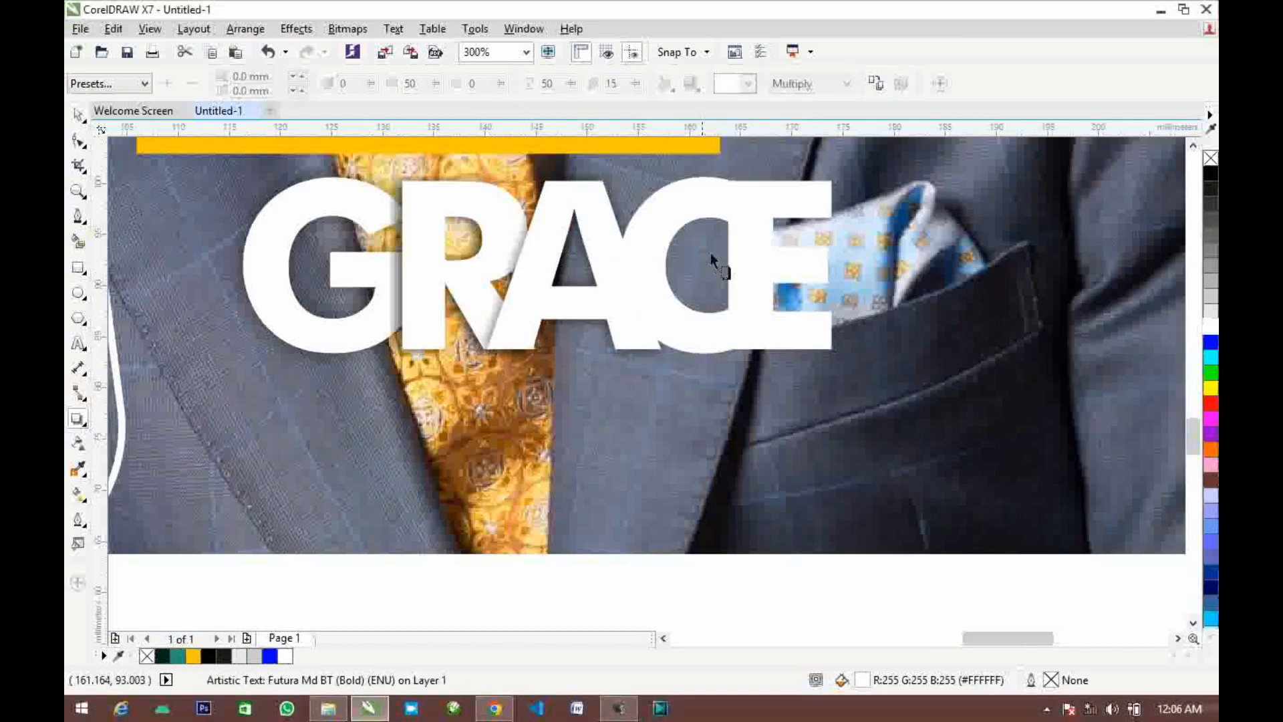
pyautogui.moveTo(683, 265); pyautogui.dragTo(613, 261)
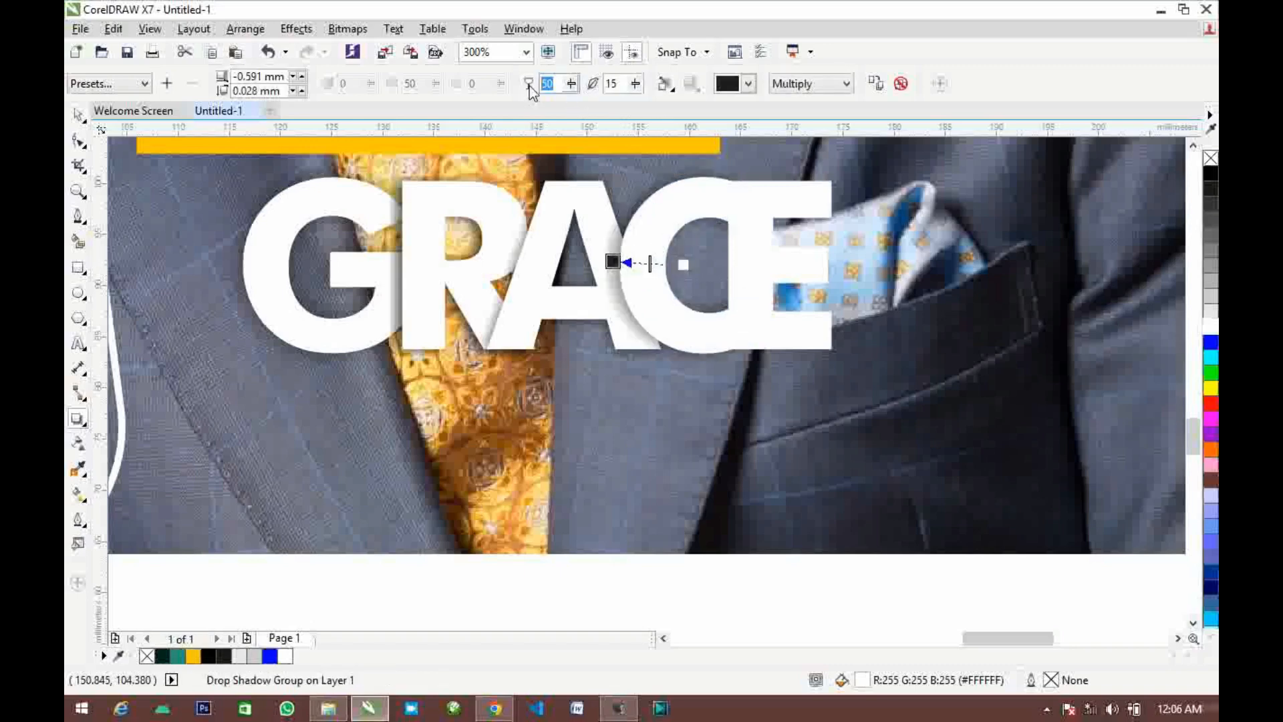
pyautogui.write('70')
pyautogui.moveTo(625, 85); pyautogui.dragTo(582, 90)
pyautogui.write('1')
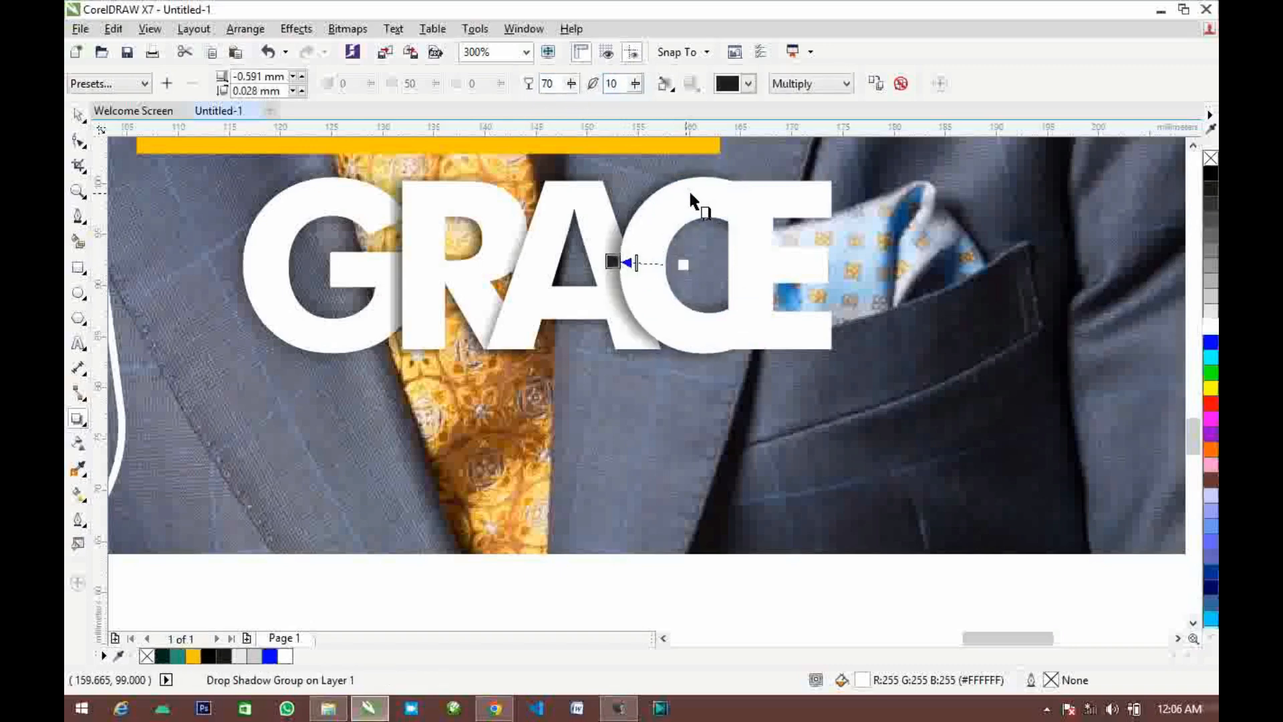
pyautogui.press('Return')
# Add a drop shadow to the letter E, cast onto the C, with opacity 70 and feathering 10
pyautogui.click(778, 265)
pyautogui.moveTo(778, 264); pyautogui.dragTo(728, 267)
pyautogui.moveTo(569, 85); pyautogui.dragTo(503, 86)
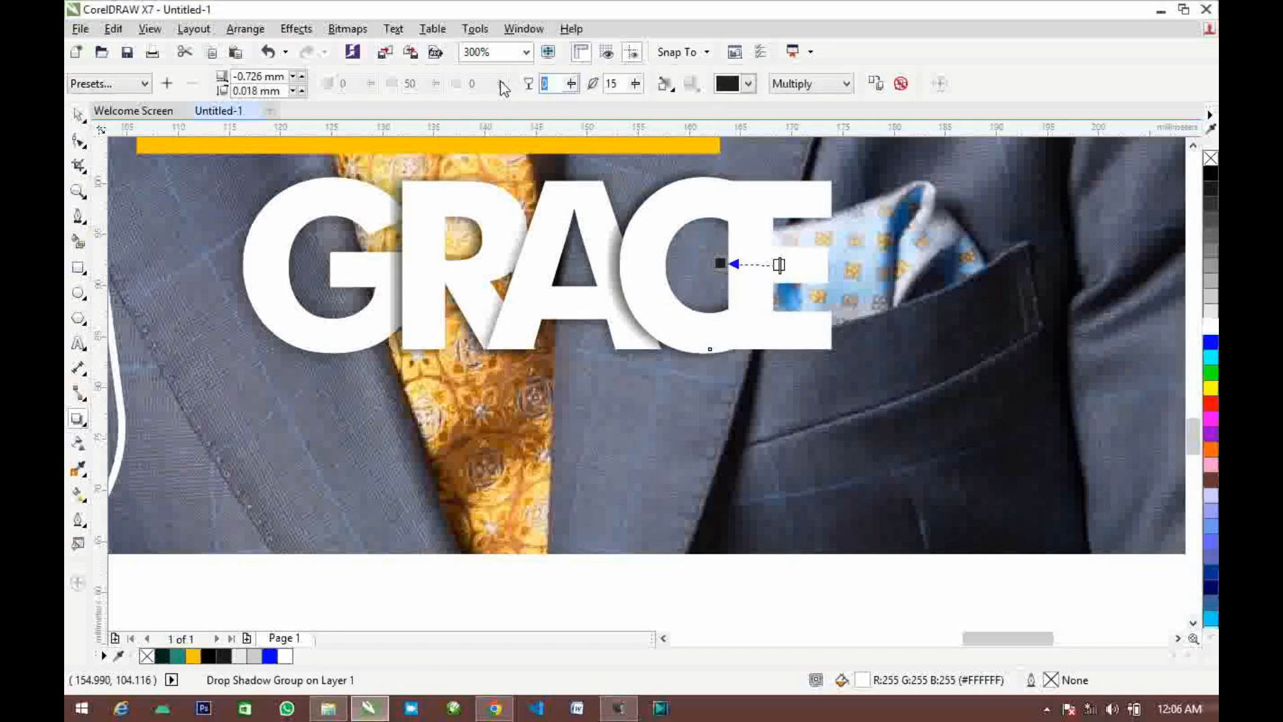
pyautogui.click(554, 84)
pyautogui.write('70')
pyautogui.press('Tab')
pyautogui.write('10')
pyautogui.press('Return')
# Readjust the letter A's drop shadow so it falls toward the R with a horizontal offset of about -0.82 mm
pyautogui.click(584, 267)
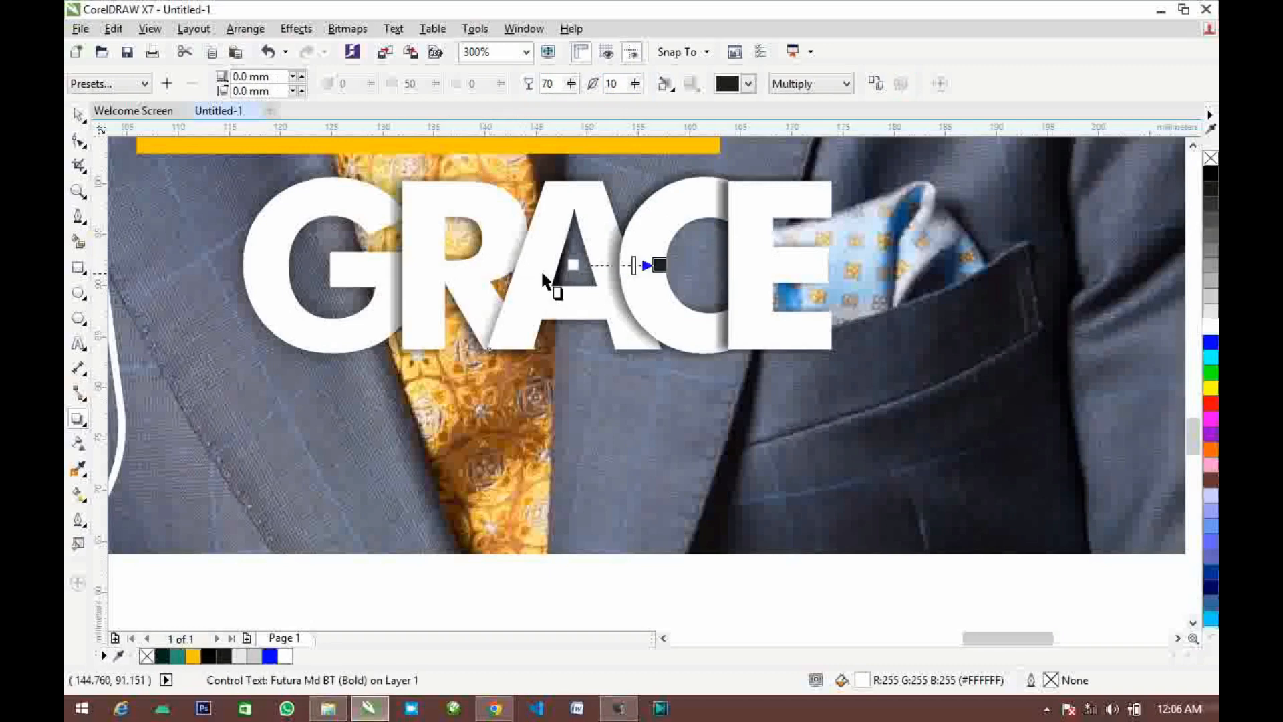
pyautogui.moveTo(652, 266); pyautogui.dragTo(642, 262)
pyautogui.hotkey('ctrl', 'z')
pyautogui.moveTo(659, 265); pyautogui.dragTo(481, 265)
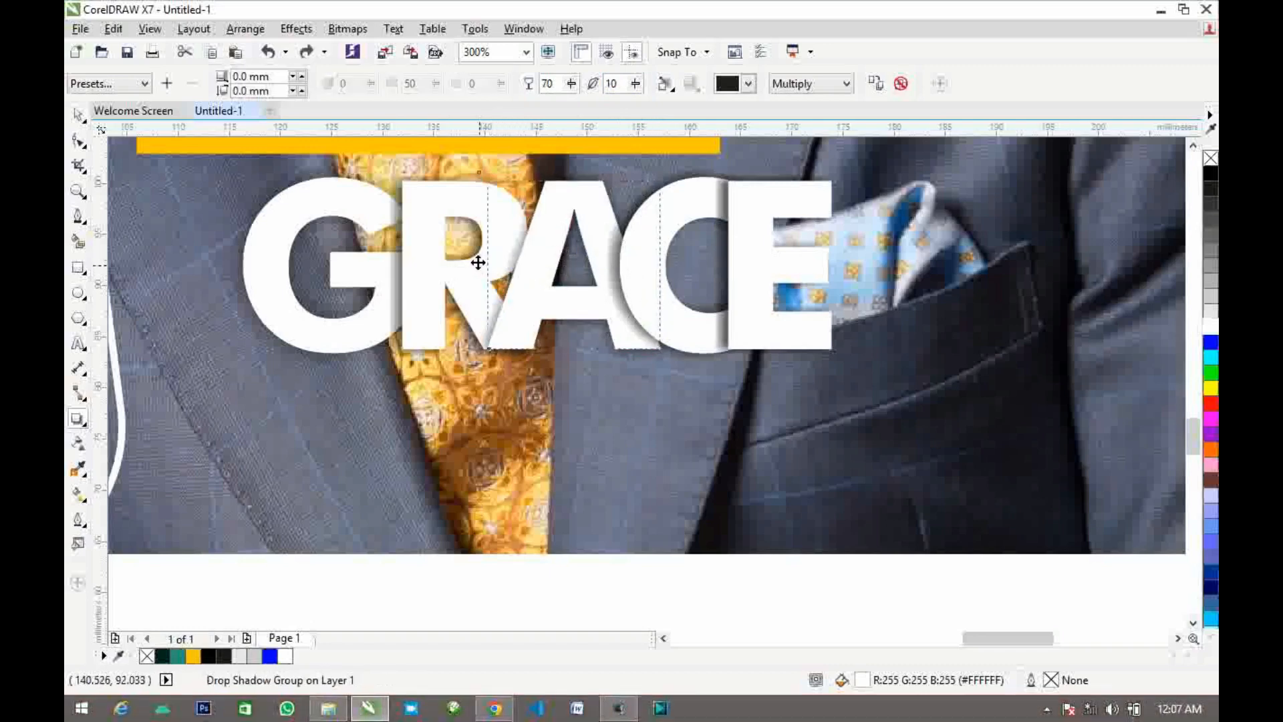
pyautogui.scroll(-1, 553, 287)
pyautogui.click(80, 117)
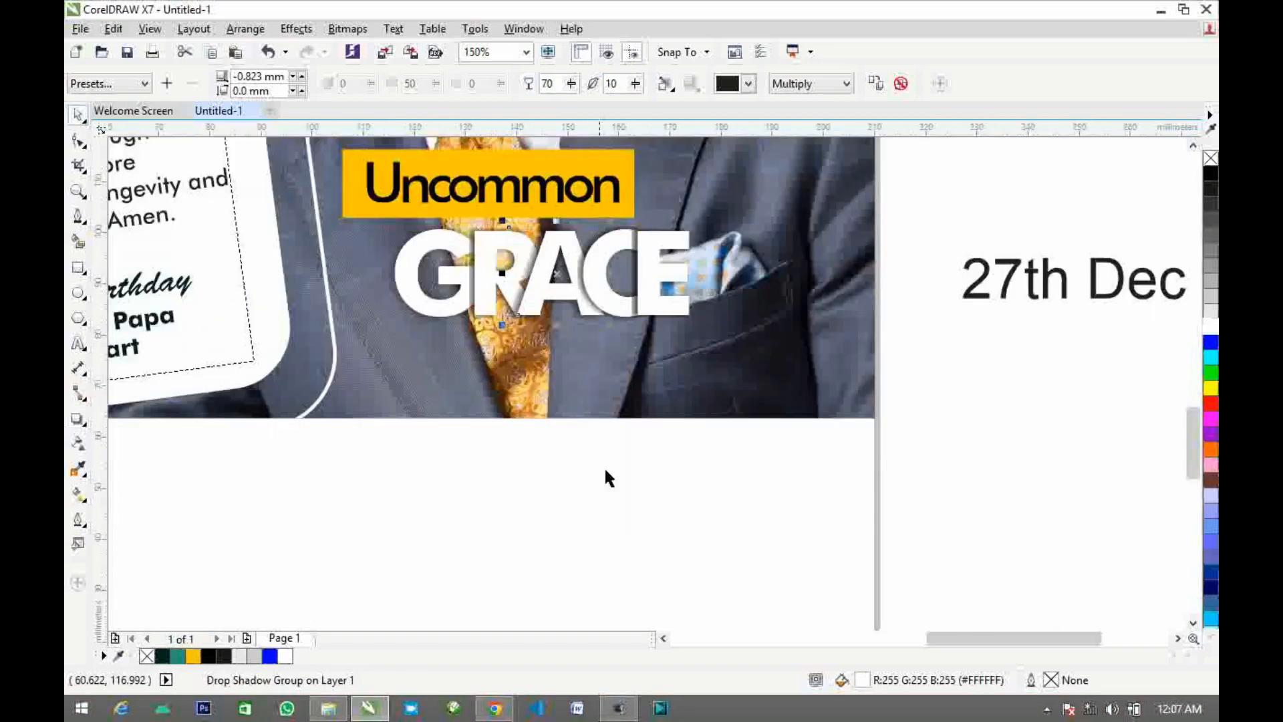
pyautogui.click(603, 471)
pyautogui.scroll(-1, 653, 438)
pyautogui.scroll(1, 660, 434)
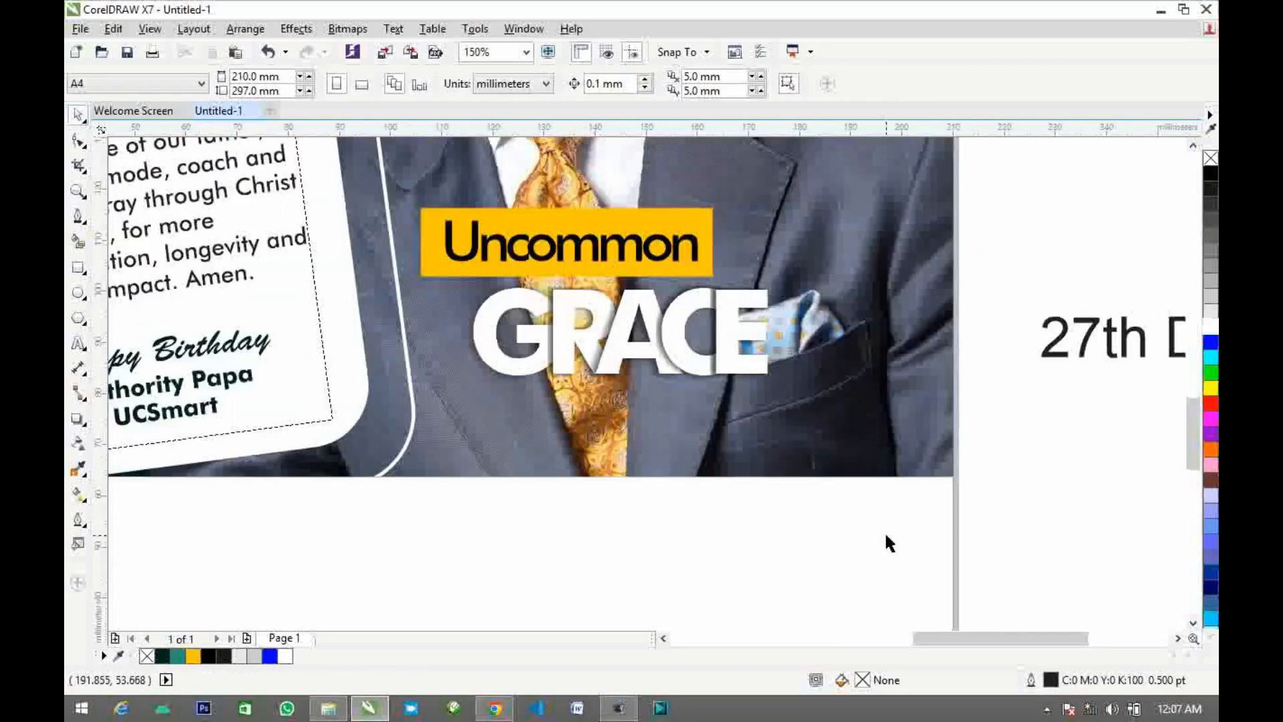
pyautogui.click(564, 313)
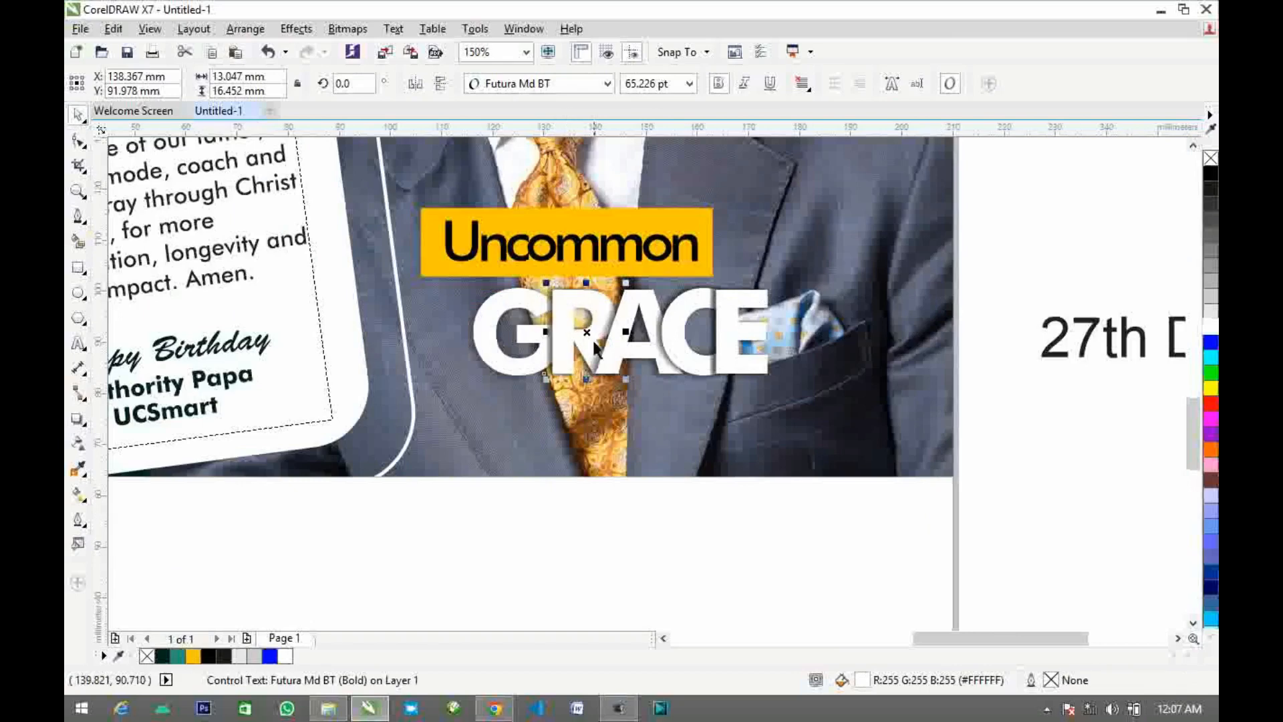
pyautogui.press('Left')
pyautogui.press('Left')
pyautogui.press('Left')
pyautogui.press('Left')
pyautogui.hotkey('ctrl', 'z')
pyautogui.hotkey('ctrl', 'z')
pyautogui.hotkey('ctrl', 'z')
pyautogui.hotkey('ctrl', 'z')
pyautogui.hotkey('ctrl', 'z')
pyautogui.hotkey('ctrl', 'z')
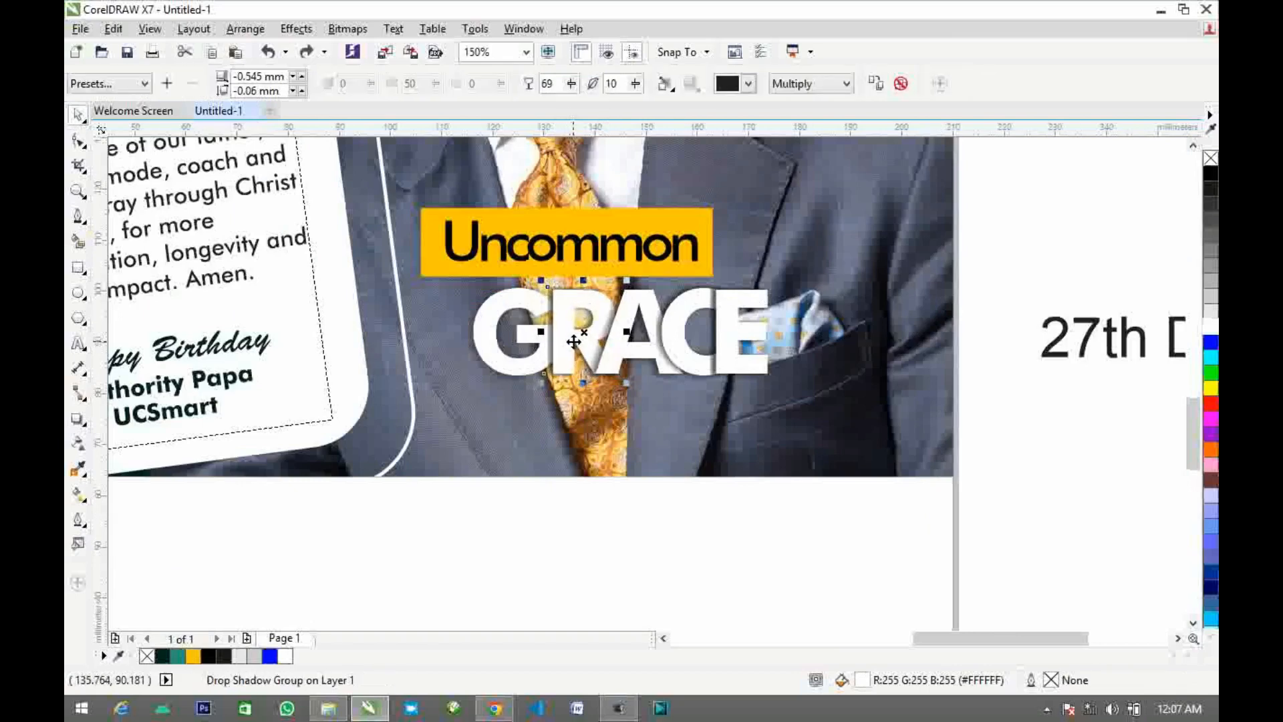
# Nudge the letters R and A of GRACE slightly toward the G to tighten their overlap
pyautogui.click(577, 344)
pyautogui.press('Left')
pyautogui.press('Left')
pyautogui.press('Left')
pyautogui.press('Left')
pyautogui.press('Left')
pyautogui.click(611, 351)
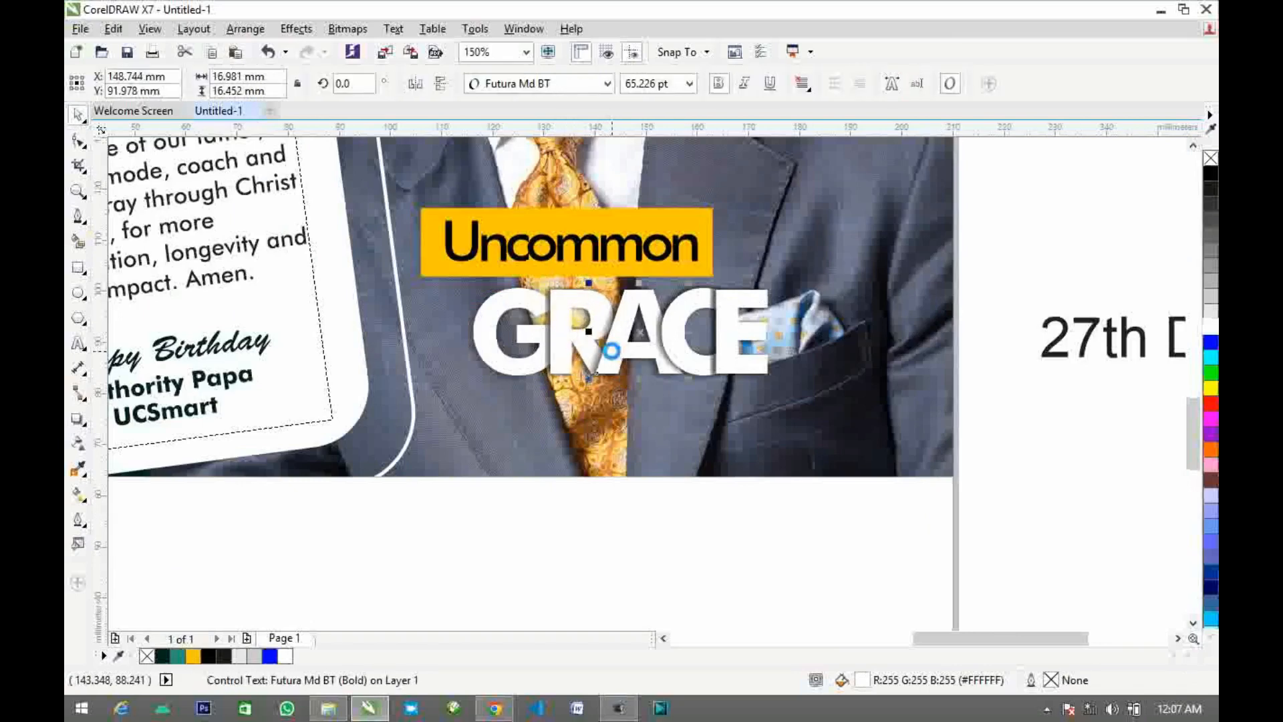
pyautogui.press('Left')
pyautogui.press('Left')
pyautogui.press('Left')
pyautogui.press('Left')
pyautogui.press('Left')
# Nudge the letters C and E of GRACE slightly toward the A to follow the tightened letters
pyautogui.click(682, 354)
pyautogui.press('Left')
pyautogui.press('Left')
pyautogui.press('Left')
pyautogui.click(720, 355)
pyautogui.press('Left')
pyautogui.press('Left')
pyautogui.press('Left')
pyautogui.press('Left')
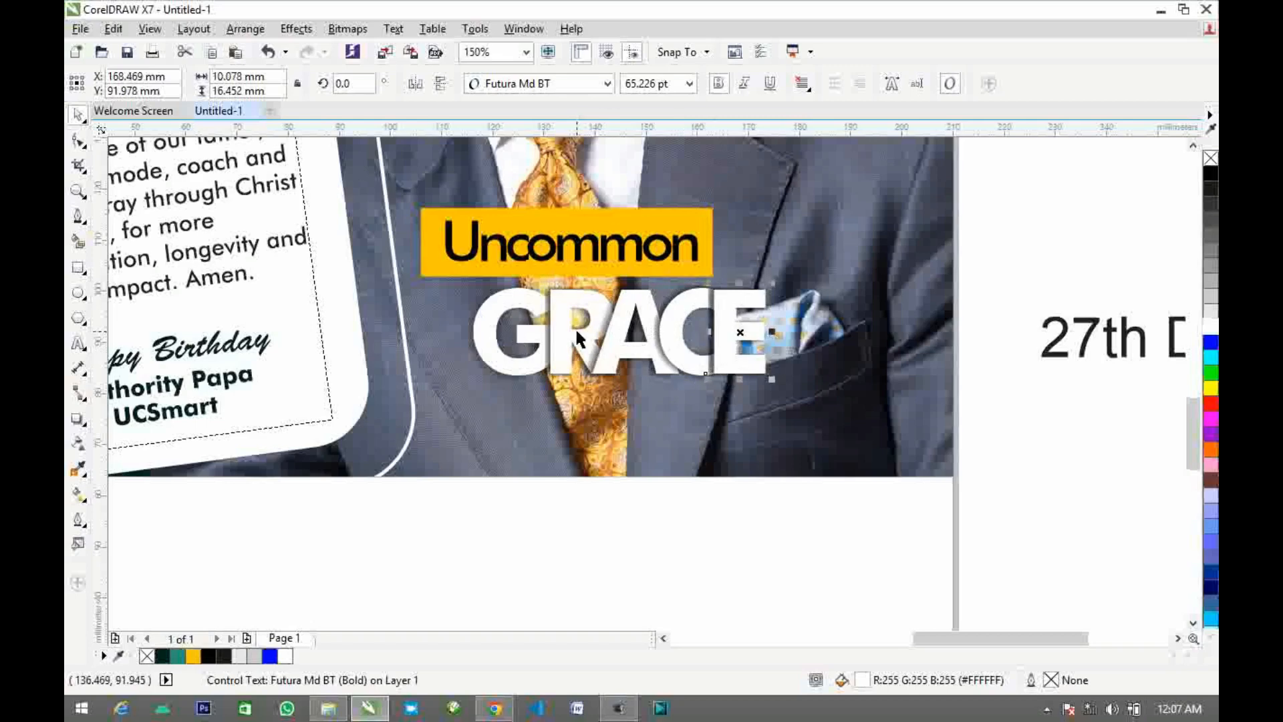
# Nudge the letters R and A of GRACE a little further toward the G
pyautogui.click(578, 335)
pyautogui.press('Left')
pyautogui.press('Left')
pyautogui.press('Left')
pyautogui.press('Left')
pyautogui.click(622, 349)
pyautogui.press('Left')
pyautogui.press('Left')
pyautogui.press('Left')
# Nudge the letters C and E of GRACE a little further toward the A
pyautogui.click(682, 353)
pyautogui.press('Left')
pyautogui.press('Left')
pyautogui.press('Left')
pyautogui.click(736, 349)
pyautogui.press('Left')
pyautogui.press('Left')
pyautogui.press('Left')
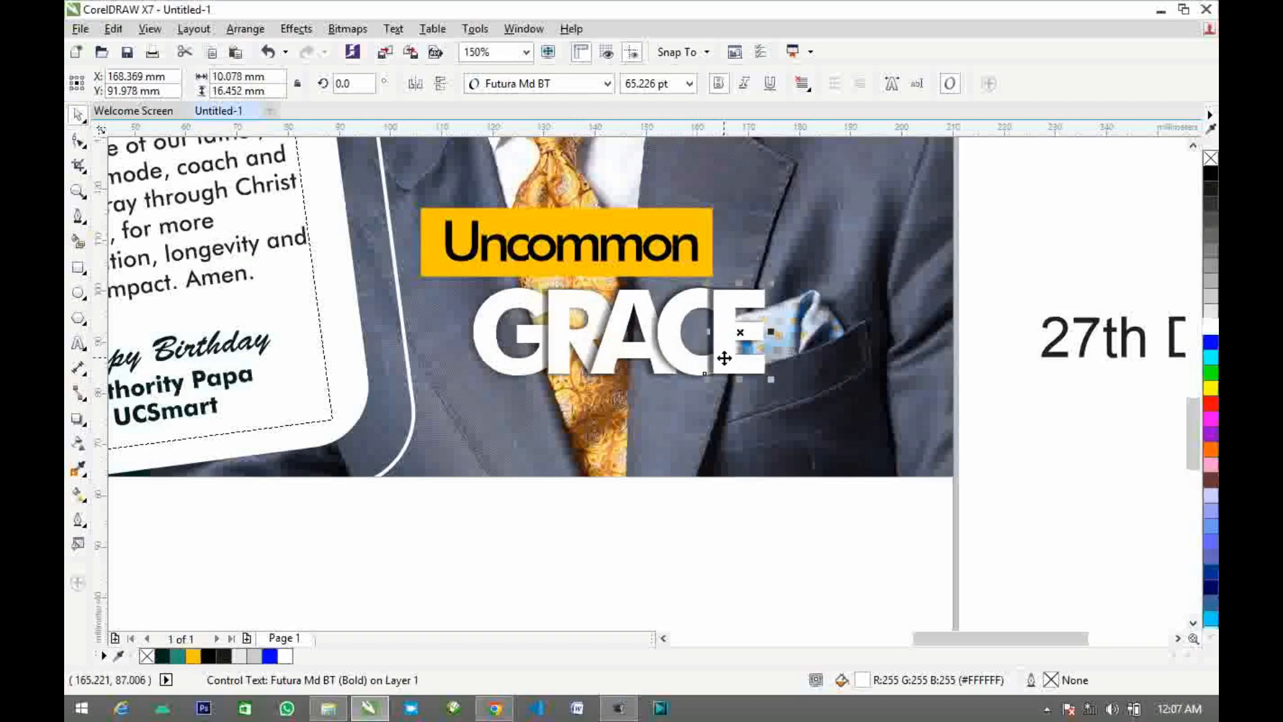
# Widen the GRACE lettering slightly and move the date text to just below the flyer image
pyautogui.click(780, 498)
pyautogui.scroll(-1, 807, 511)
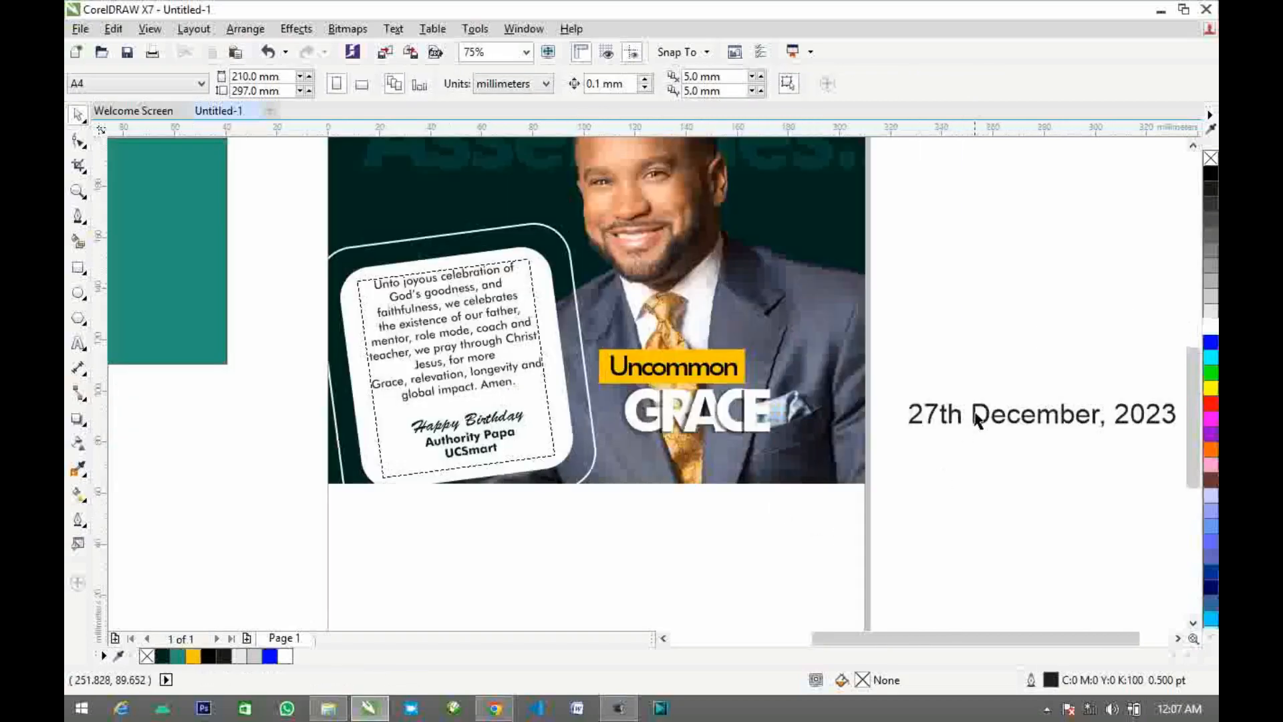
pyautogui.scroll(-1, 869, 431)
pyautogui.scroll(1, 856, 424)
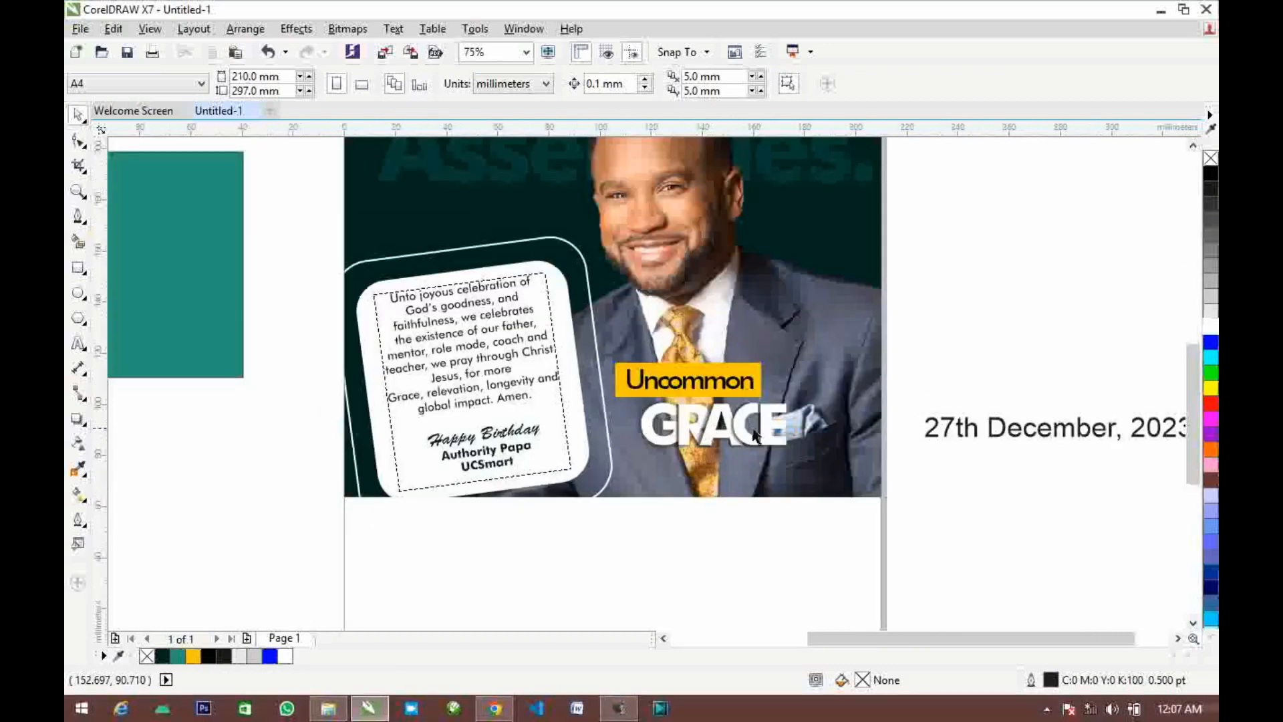
pyautogui.scroll(1, 754, 435)
pyautogui.scroll(-1, 816, 515)
pyautogui.moveTo(933, 591); pyautogui.dragTo(689, 460)
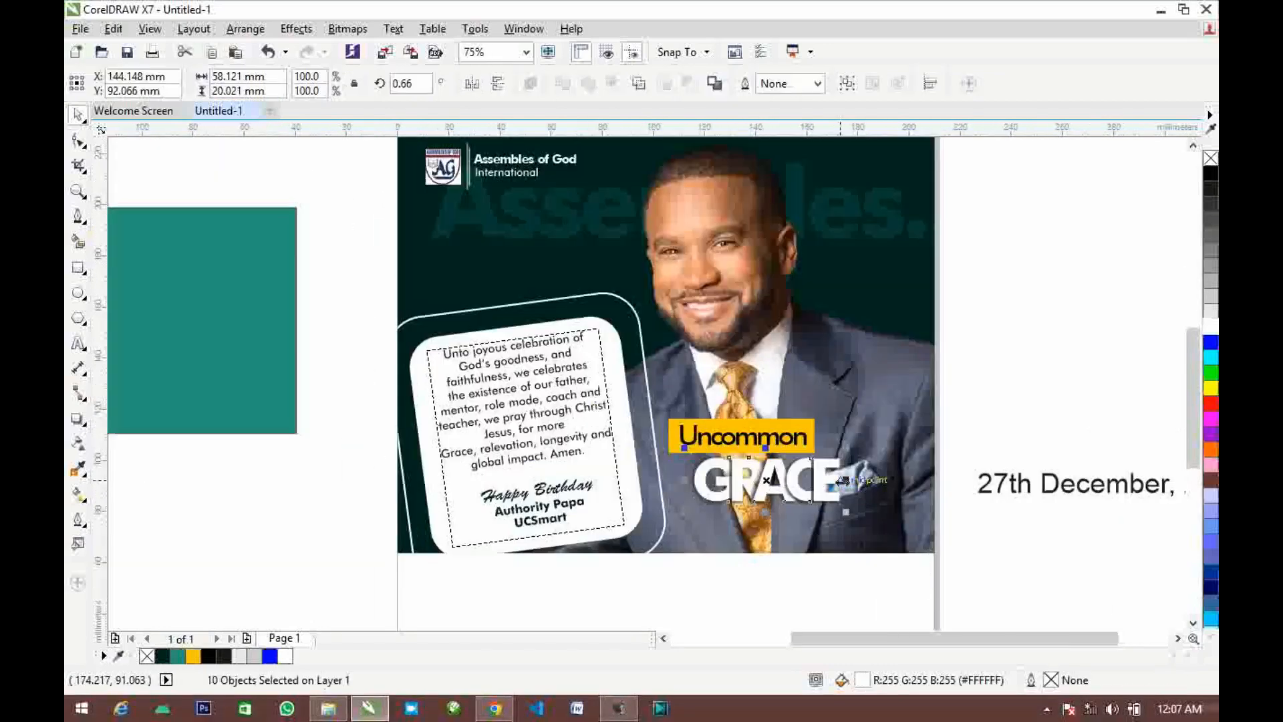
pyautogui.moveTo(1073, 483); pyautogui.dragTo(788, 566)
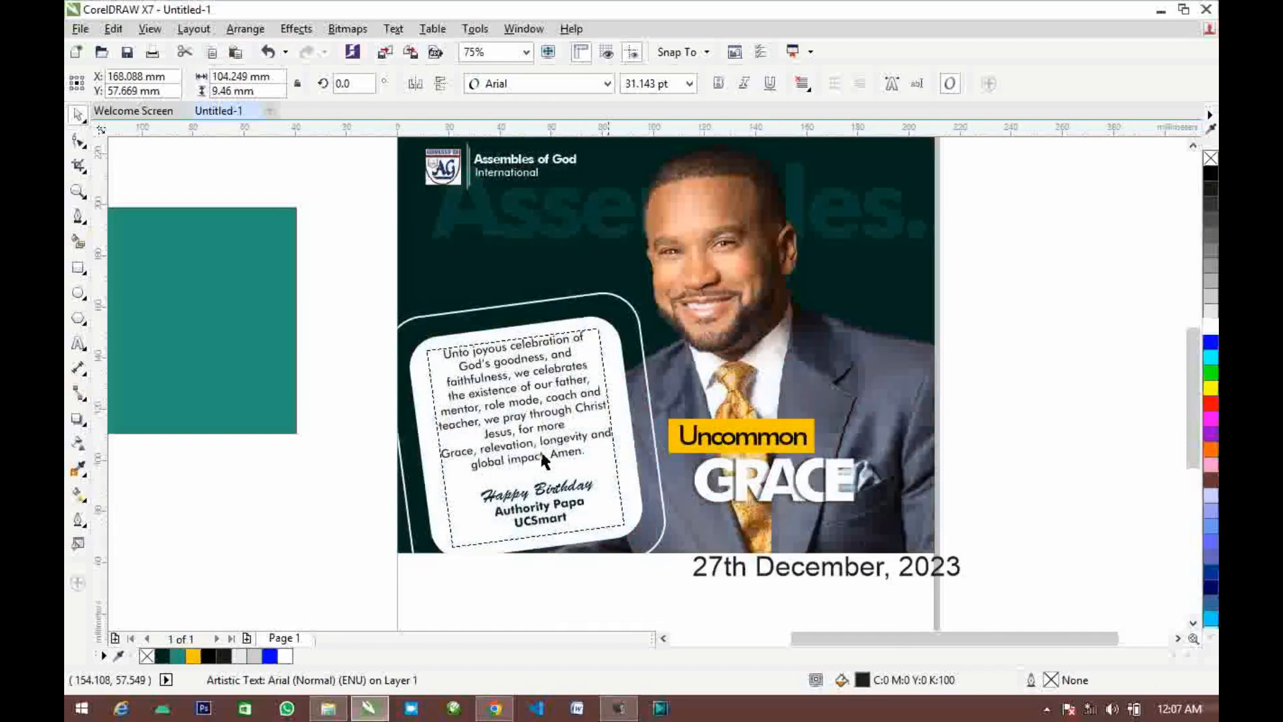
# Copy the teal swatch rectangle beneath GRACE and reshape it into a bar about 66 mm wide and 8.7 mm high
pyautogui.moveTo(261, 381); pyautogui.dragTo(793, 608)
pyautogui.moveTo(708, 619); pyautogui.dragTo(701, 519)
pyautogui.scroll(1, 695, 539)
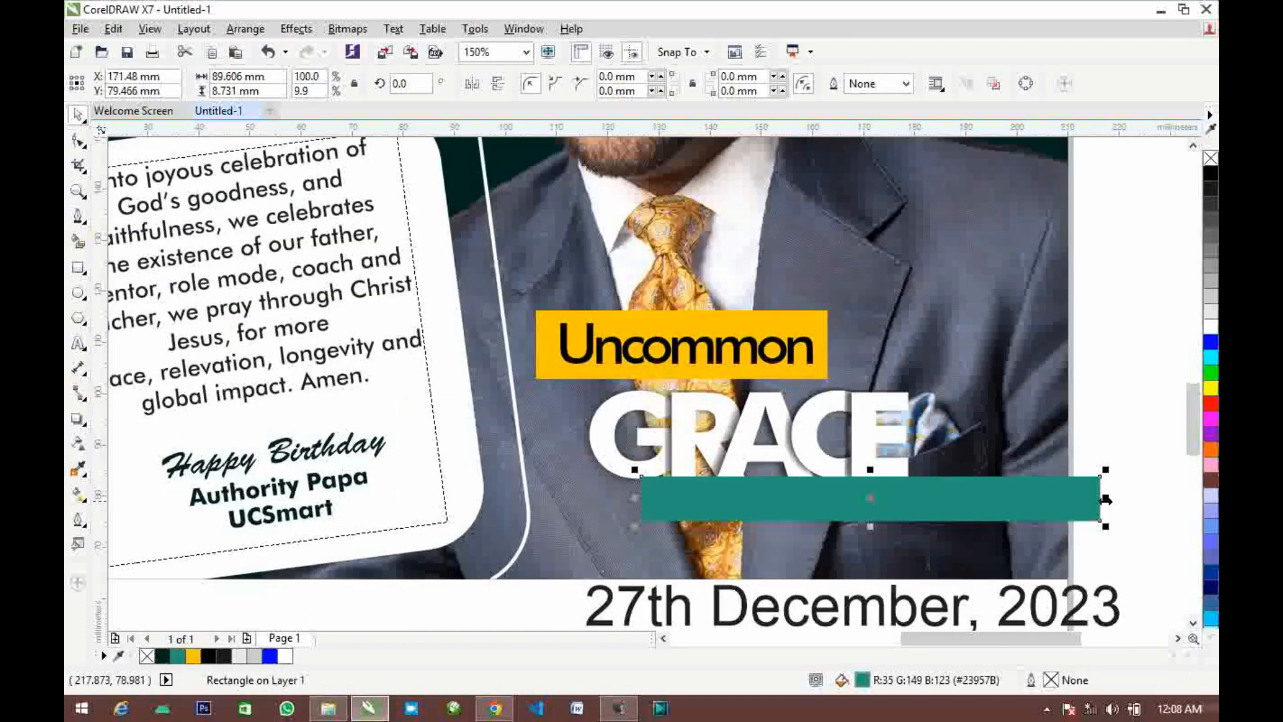
pyautogui.moveTo(1107, 499); pyautogui.dragTo(979, 500)
pyautogui.scroll(-1, 805, 562)
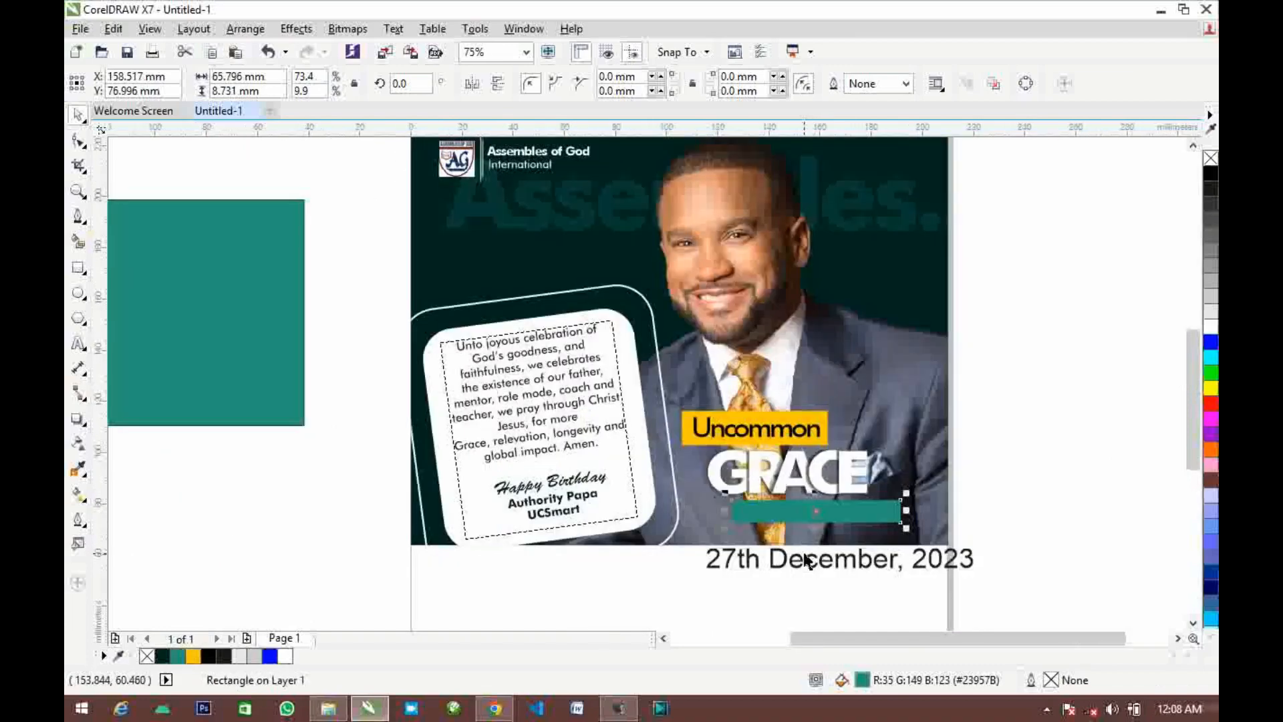
# Place the date text over the teal bar and scale it down to about 54 mm wide
pyautogui.click(805, 561)
pyautogui.moveTo(806, 561); pyautogui.dragTo(841, 513)
pyautogui.scroll(1, 841, 513)
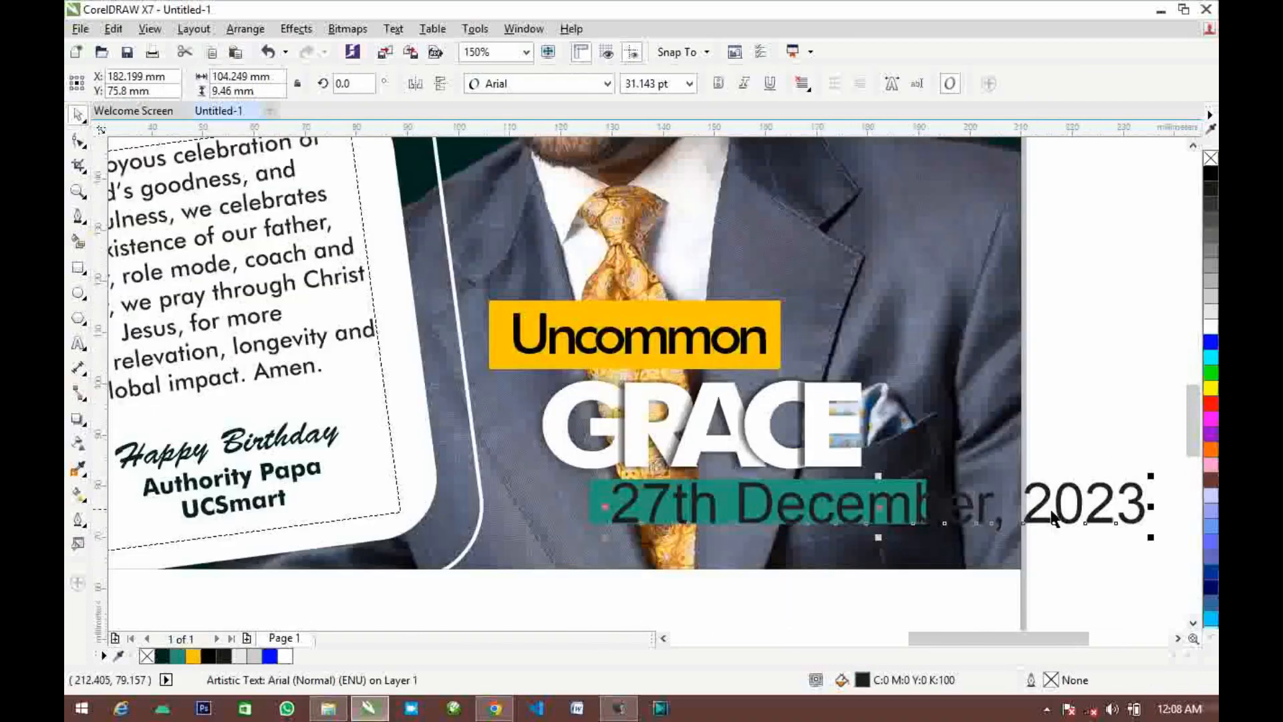
pyautogui.moveTo(1150, 538); pyautogui.dragTo(888, 515)
pyautogui.scroll(1, 795, 522)
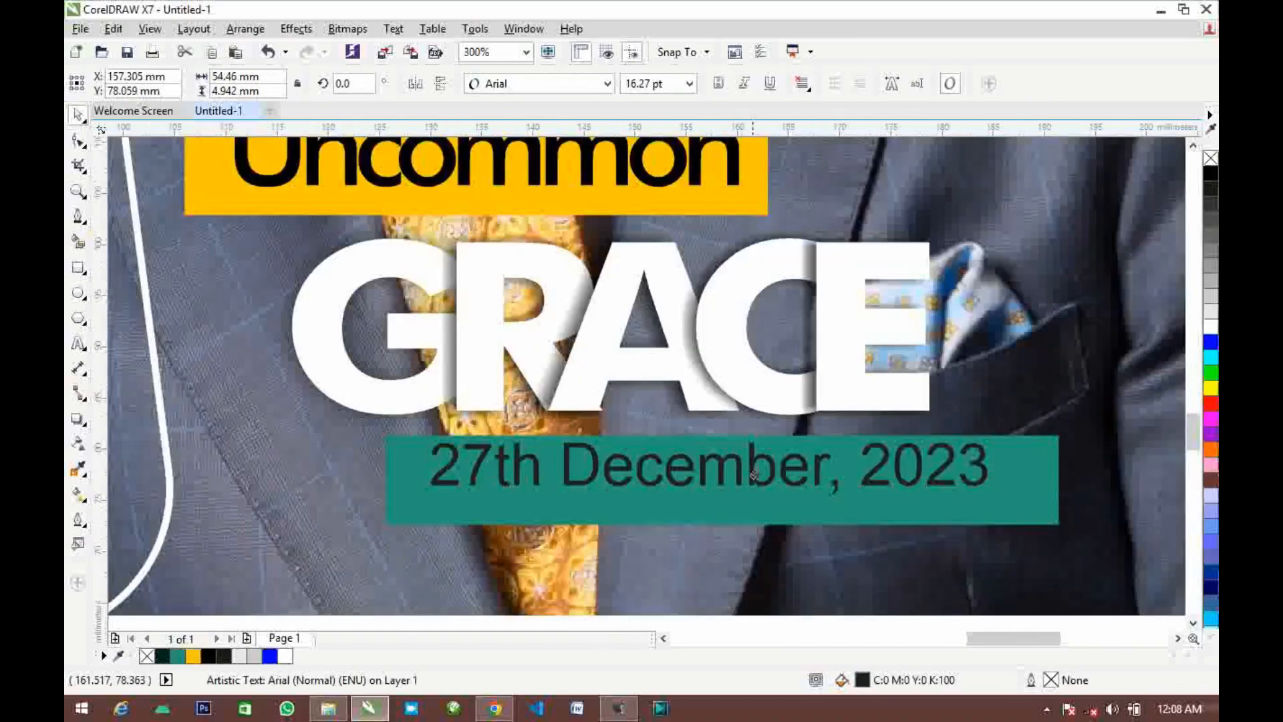
# Set the date text in Futura Md BT and fill it white
pyautogui.click(495, 83)
pyautogui.click(530, 183)
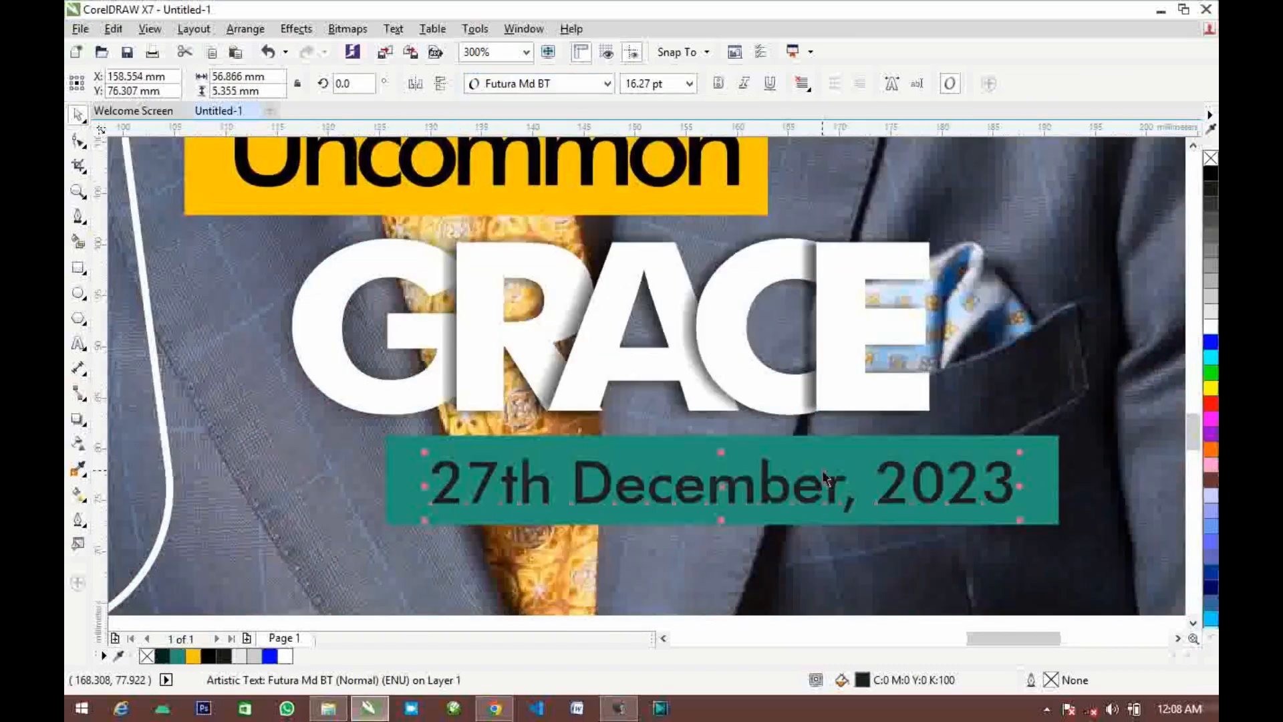
pyautogui.click(1210, 331)
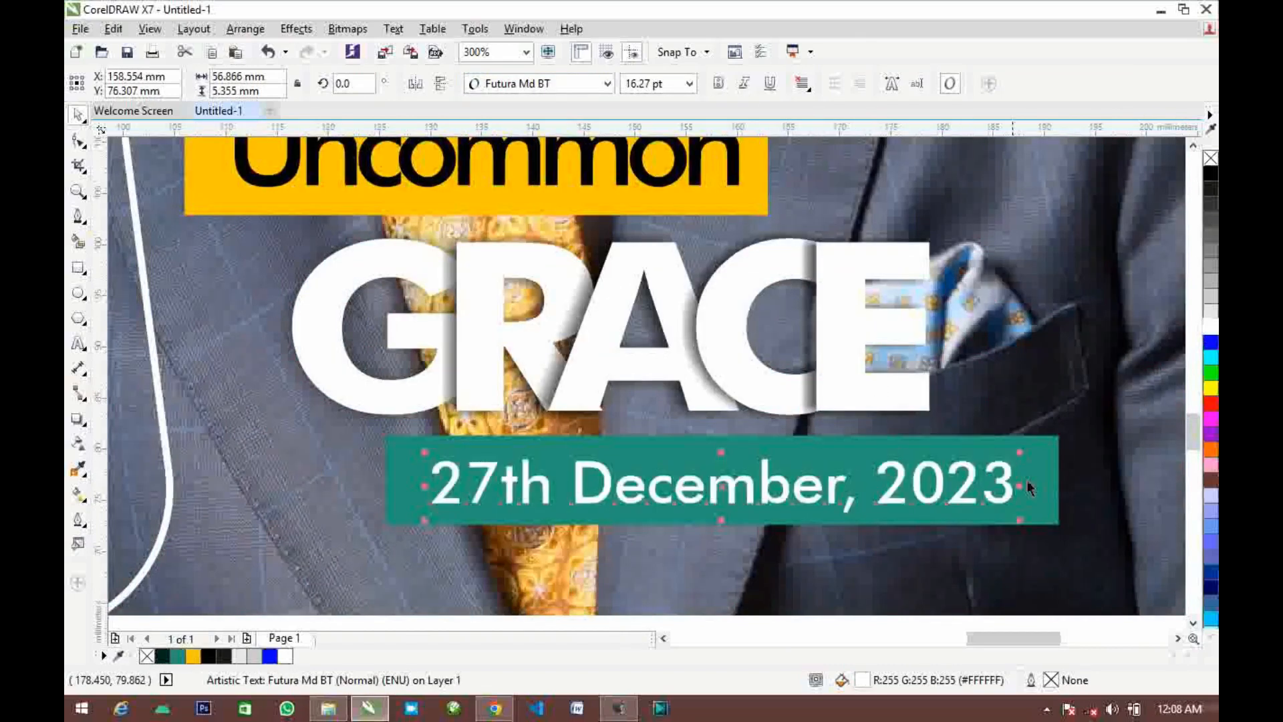
# Trim the teal bar to about 63.7 mm by 8.5 mm to fit the date text more closely
pyautogui.click(1039, 506)
pyautogui.moveTo(1065, 524); pyautogui.dragTo(1037, 524)
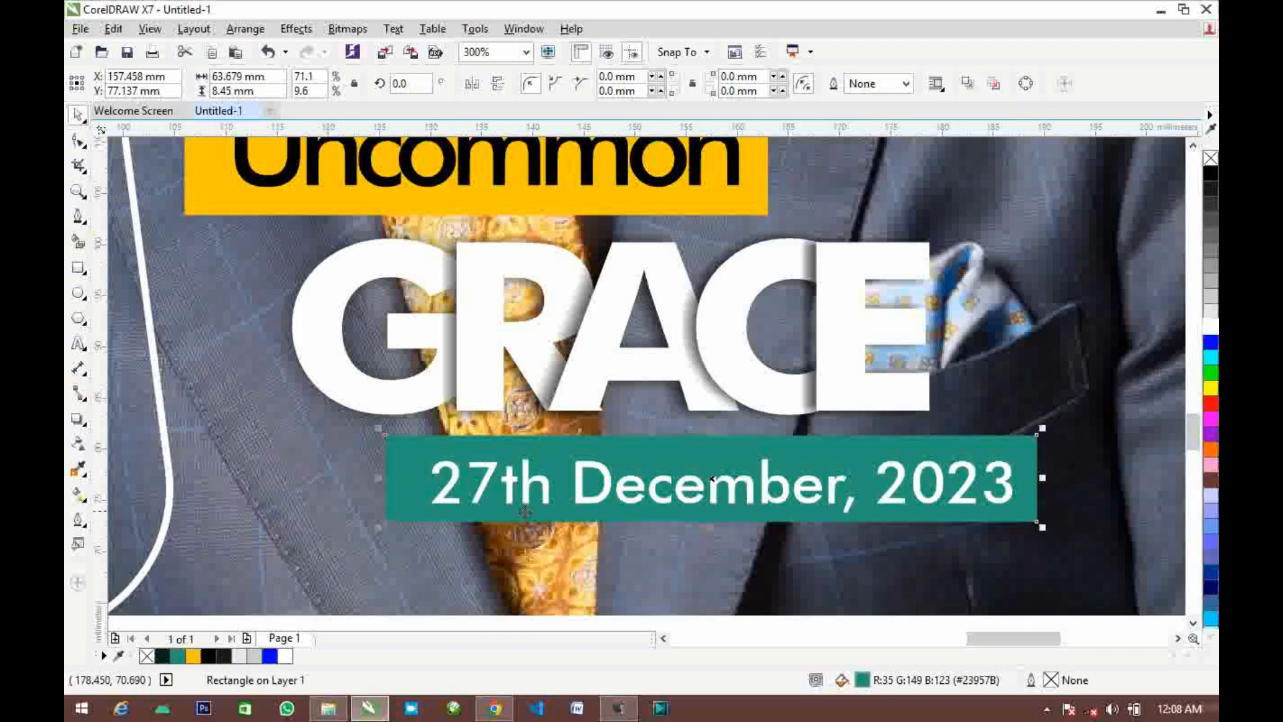
pyautogui.scroll(1, 422, 476)
pyautogui.scroll(-2, 422, 476)
pyautogui.click(729, 545)
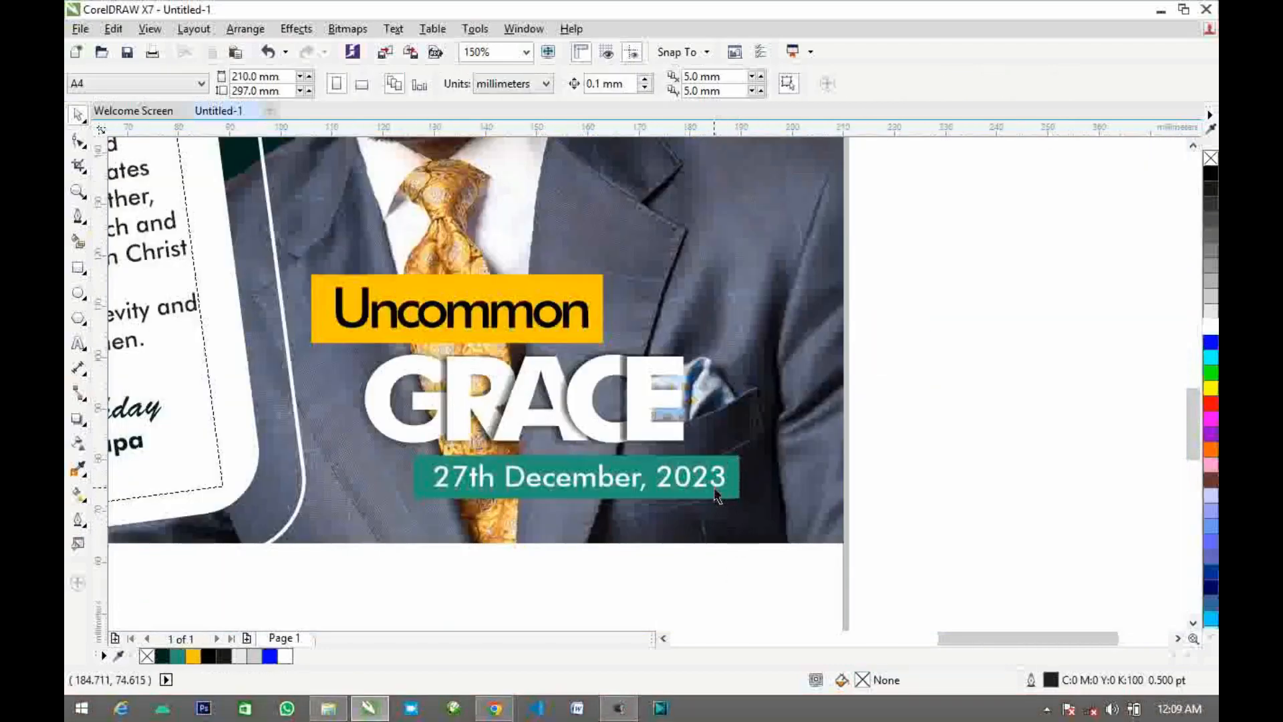
# Add drop shadows to the date text with its teal bar and to the yellow box behind Uncommon
pyautogui.moveTo(776, 560); pyautogui.dragTo(391, 445)
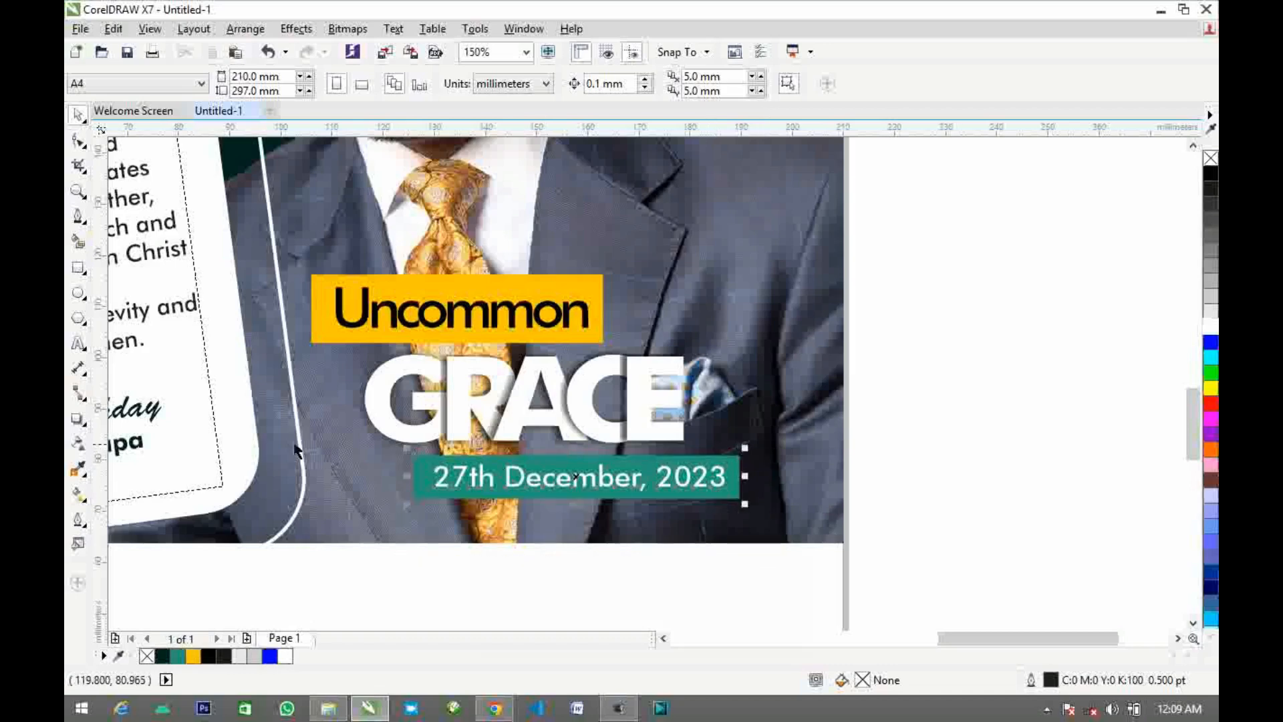
pyautogui.click(78, 419)
pyautogui.moveTo(620, 487); pyautogui.dragTo(631, 490)
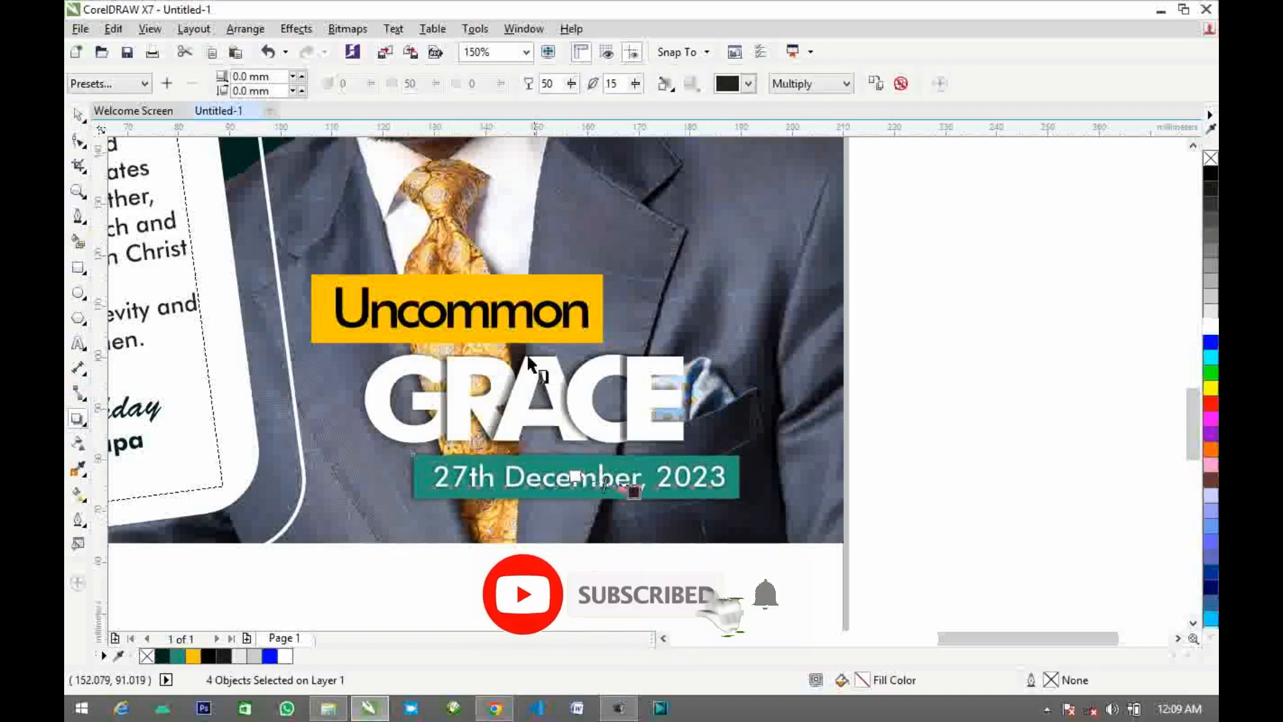
pyautogui.click(467, 306)
pyautogui.moveTo(471, 283); pyautogui.dragTo(582, 312)
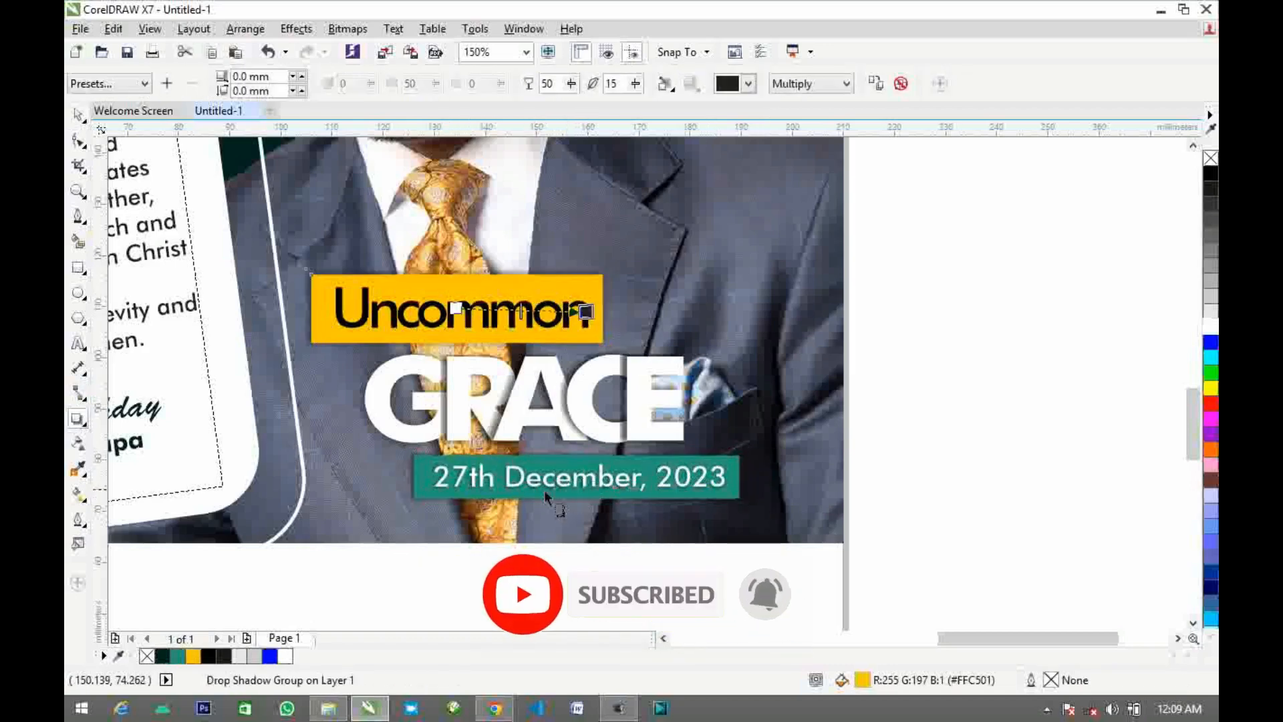
# Set the opacity of the yellow Uncommon box's drop shadow to 40
pyautogui.scroll(-1, 540, 486)
pyautogui.scroll(1, 508, 472)
pyautogui.click(513, 475)
pyautogui.scroll(-1, 571, 84)
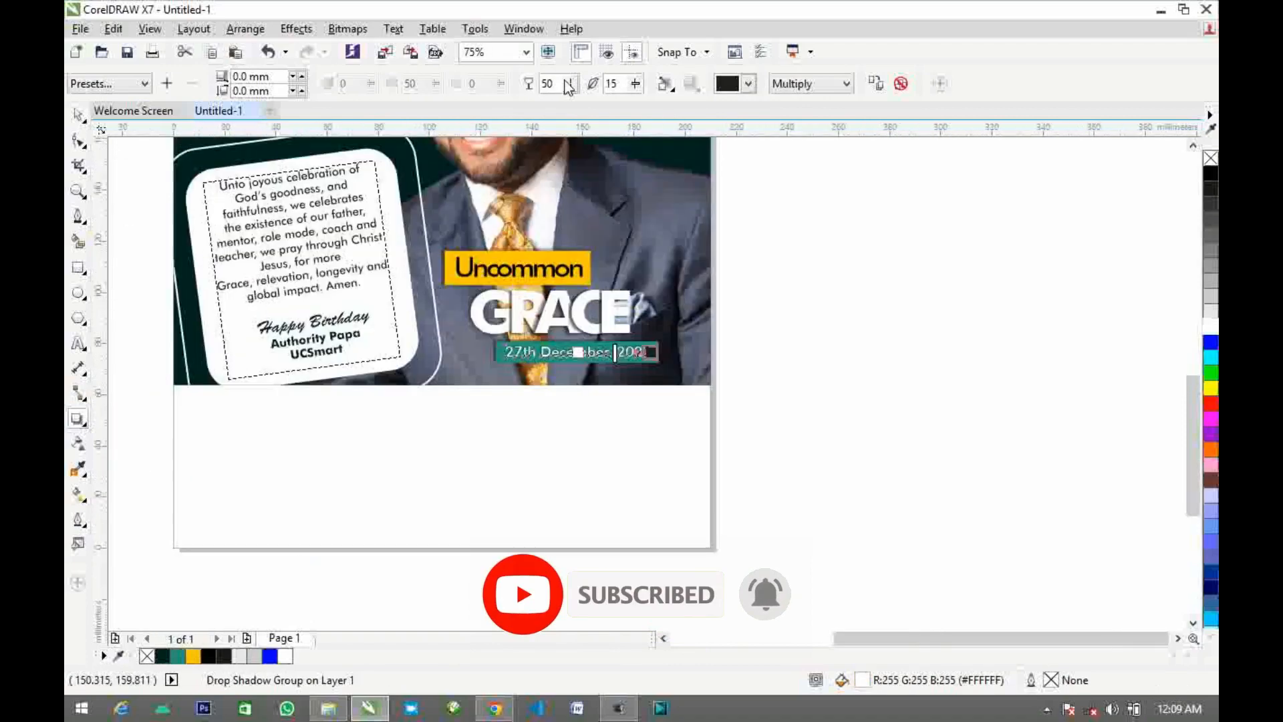
pyautogui.scroll(1, 572, 84)
pyautogui.moveTo(571, 84); pyautogui.dragTo(508, 91)
pyautogui.click(514, 150)
pyautogui.scroll(-2, 487, 182)
pyautogui.scroll(2, 467, 164)
pyautogui.click(563, 189)
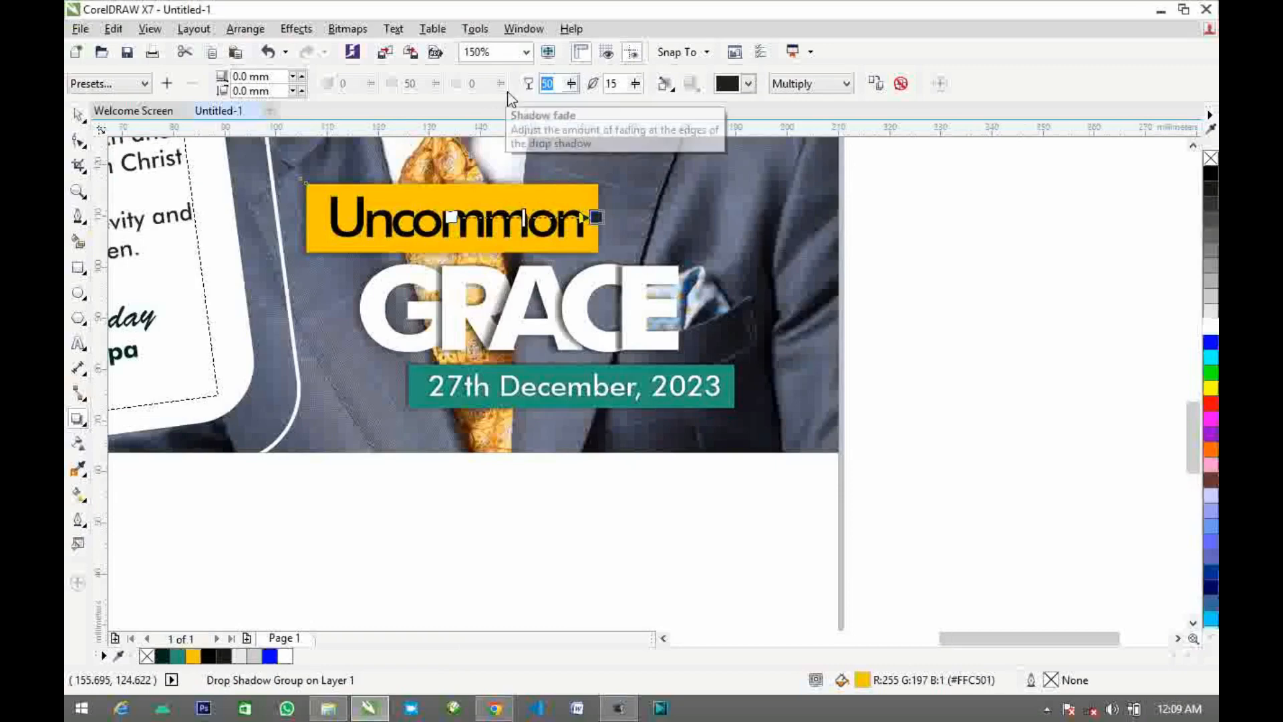
pyautogui.write('40')
pyautogui.press('Return')
pyautogui.click(466, 492)
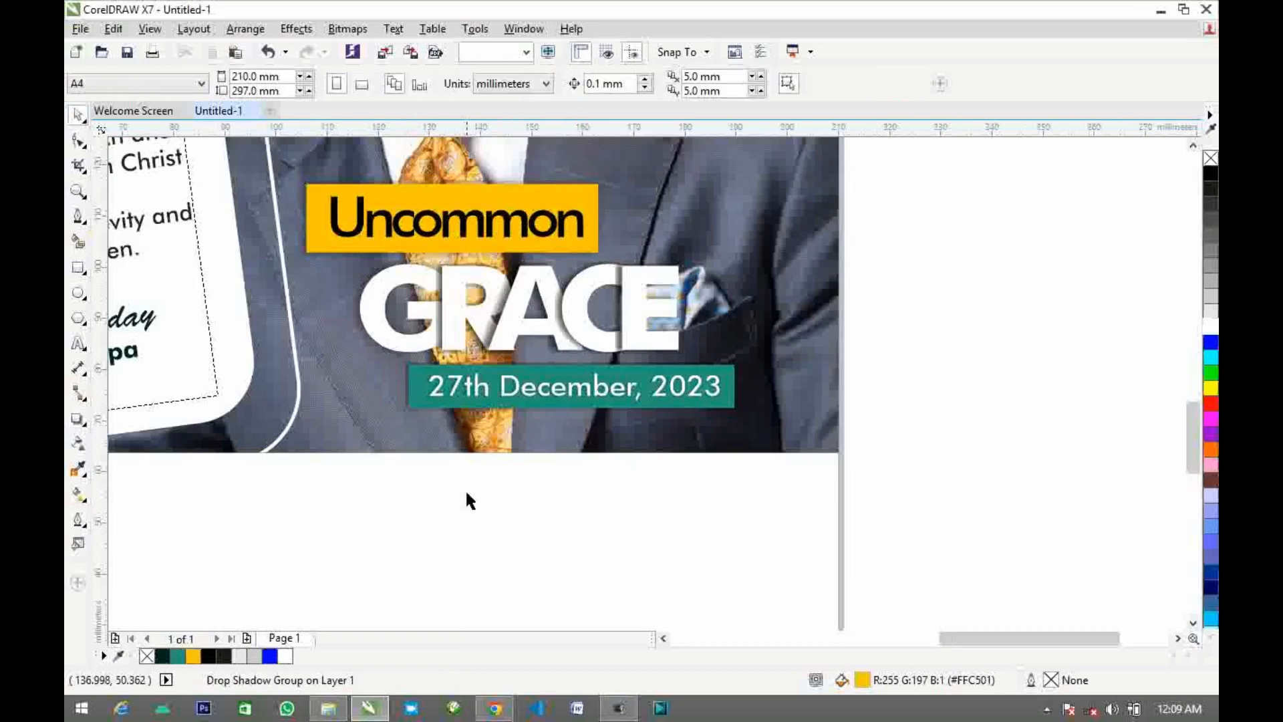
# Delete the teal, dark green and yellow swatch rectangles beside the page
pyautogui.scroll(-2, 371, 426)
pyautogui.click(179, 378)
pyautogui.press('Delete')
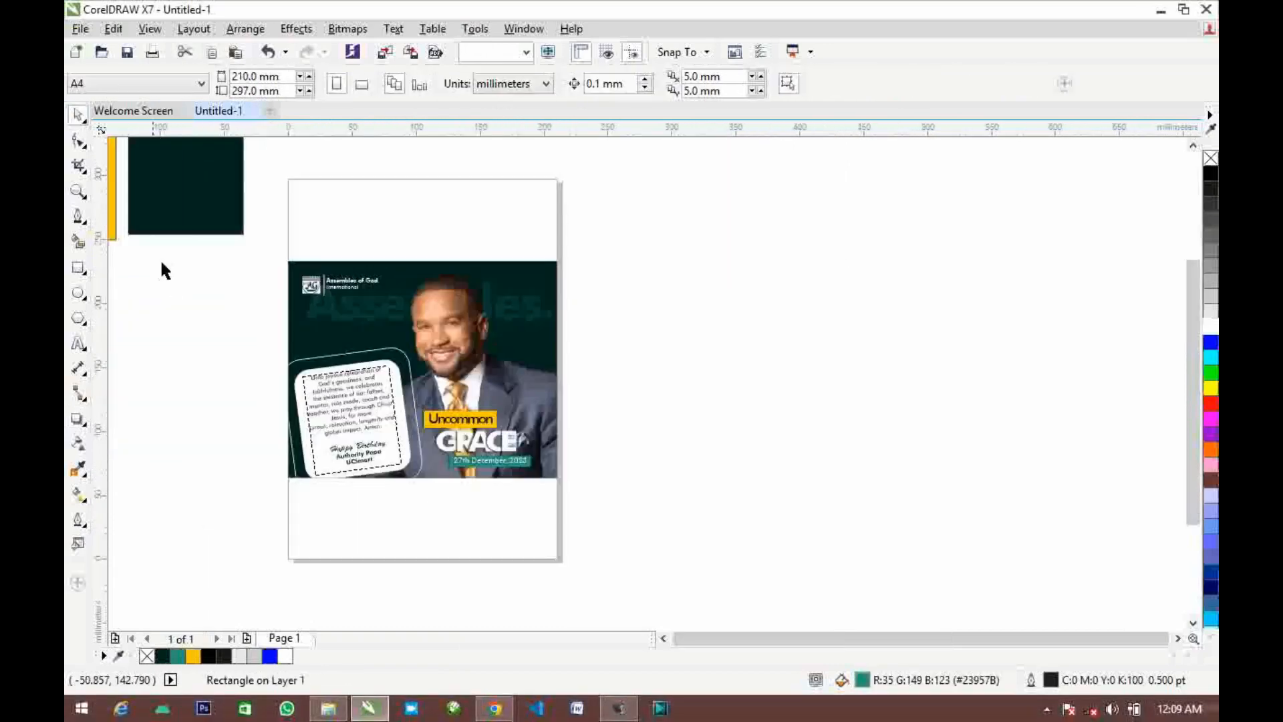
pyautogui.click(182, 190)
pyautogui.click(666, 639)
pyautogui.click(667, 639)
pyautogui.press('Delete')
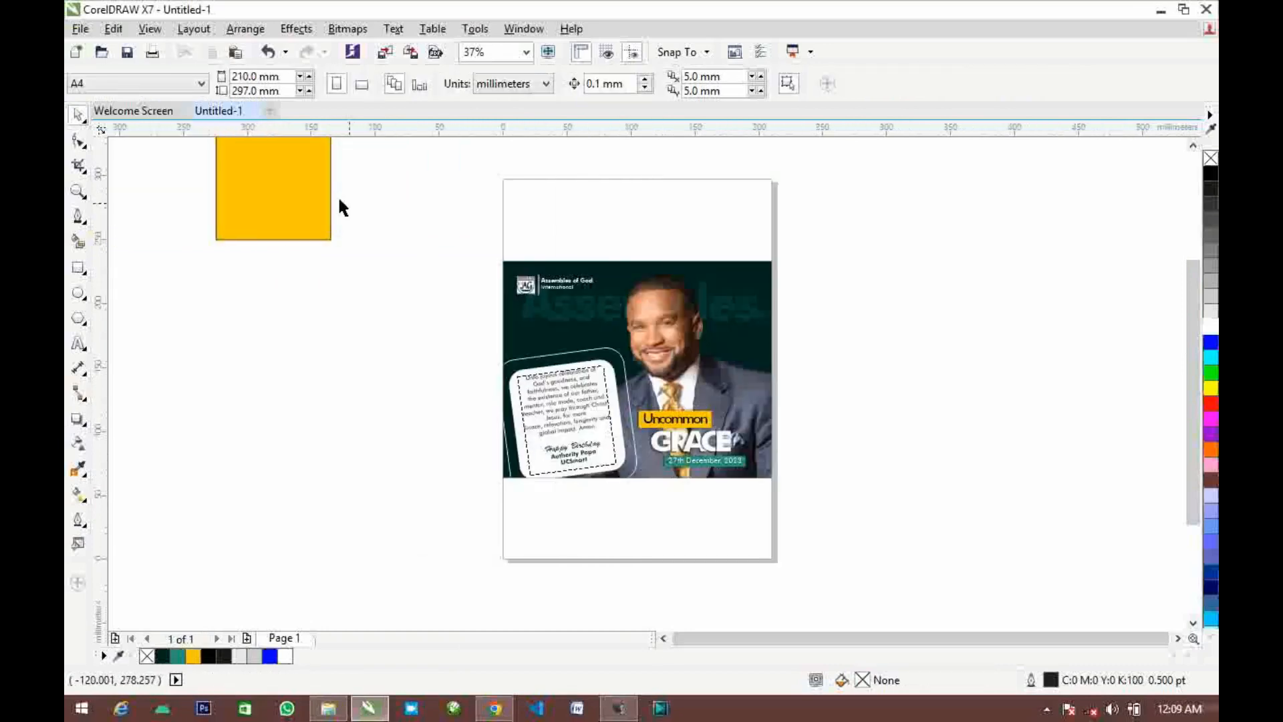
pyautogui.click(305, 198)
pyautogui.press('Delete')
# Enlarge the faded Assembles text inside the flyer's PowerClip to about 233 mm wide, extending it toward the left edge
pyautogui.scroll(1, 627, 357)
pyautogui.doubleClick(539, 266)
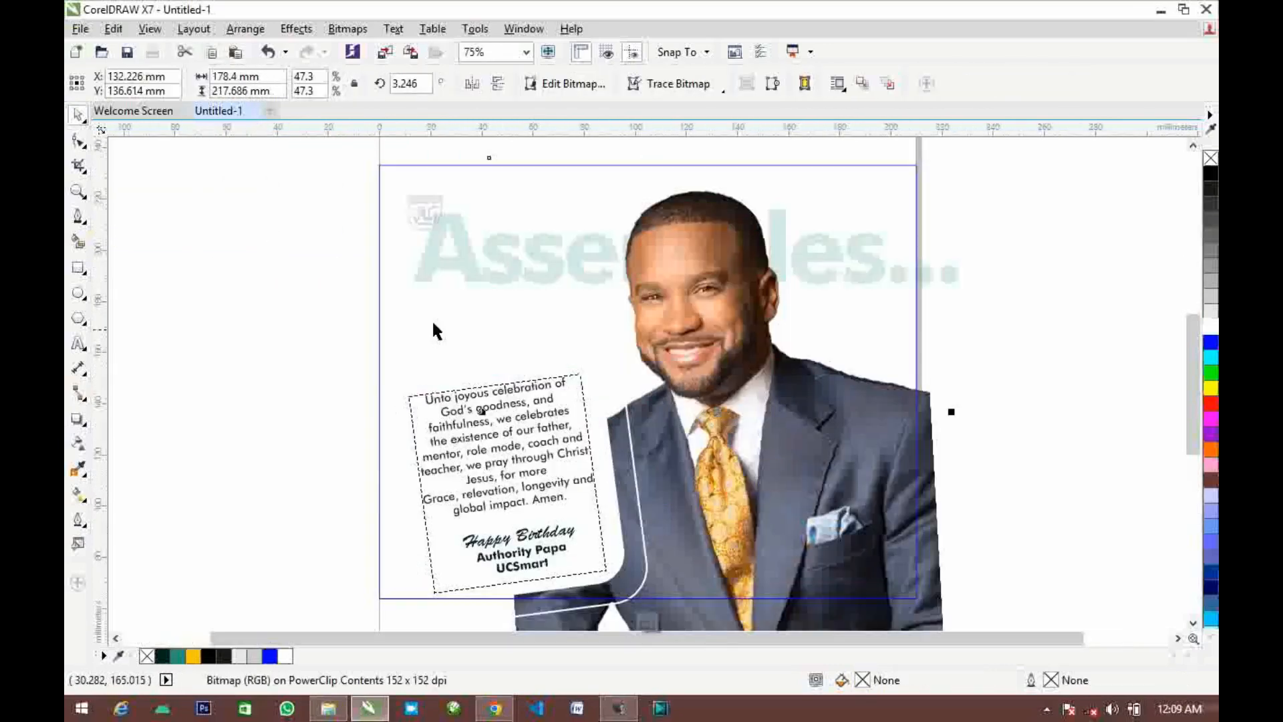
pyautogui.click(467, 273)
pyautogui.moveTo(403, 289); pyautogui.dragTo(359, 325)
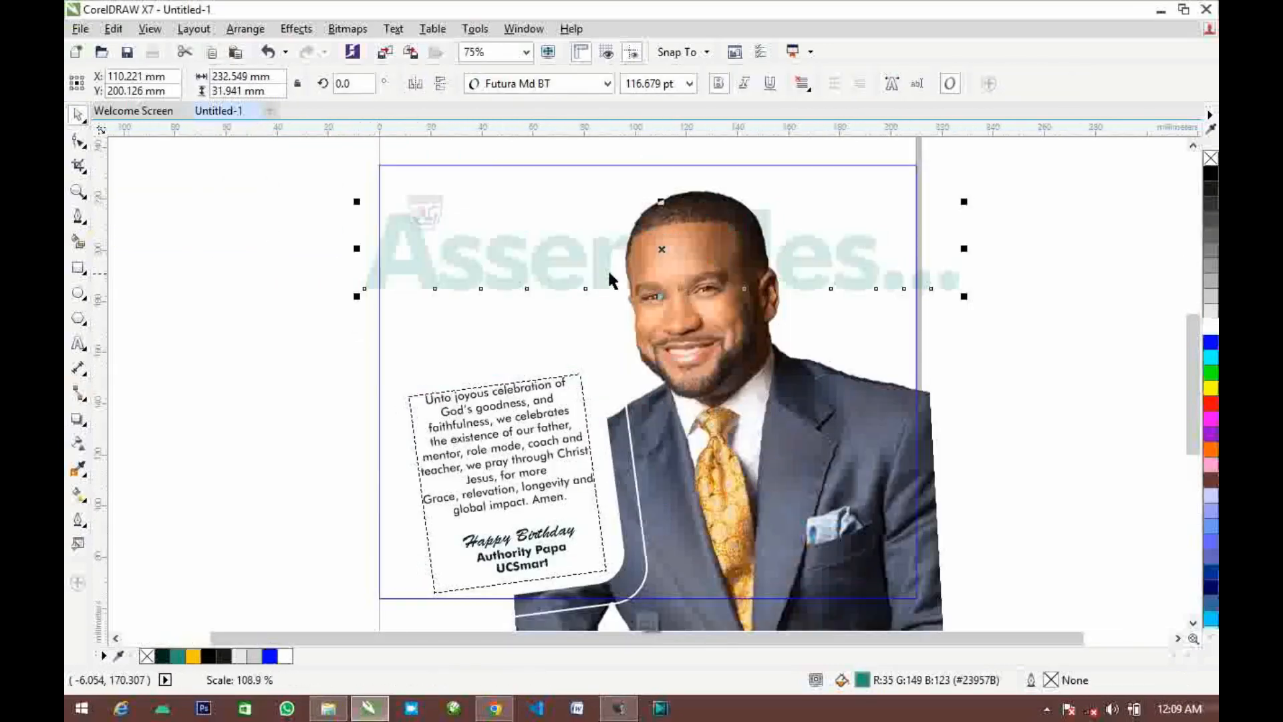
pyautogui.keyDown('ctrl'); pyautogui.click(997, 354); pyautogui.keyUp('ctrl')
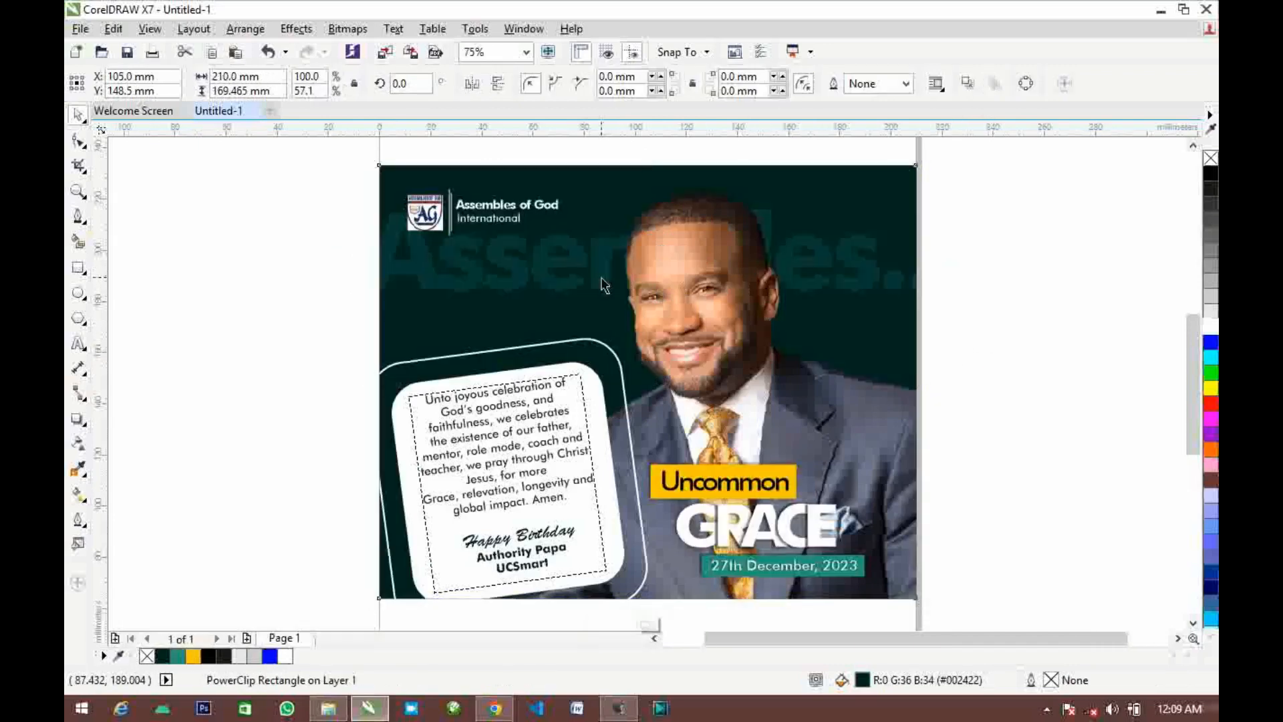
# Shift the faded Assembles text inside the PowerClip slightly to the right and finish editing the contents
pyautogui.doubleClick(589, 286)
pyautogui.click(422, 266)
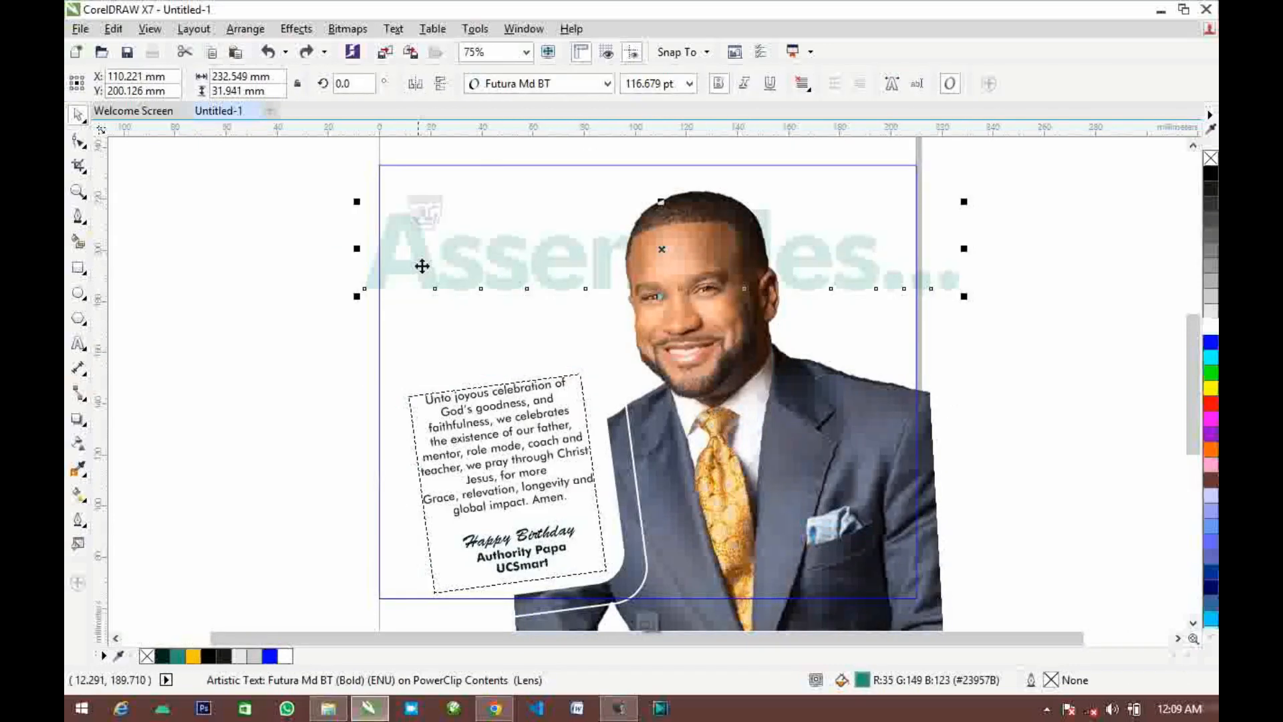
pyautogui.moveTo(422, 266); pyautogui.dragTo(430, 267)
pyautogui.keyDown('ctrl'); pyautogui.click(316, 330); pyautogui.keyUp('ctrl')
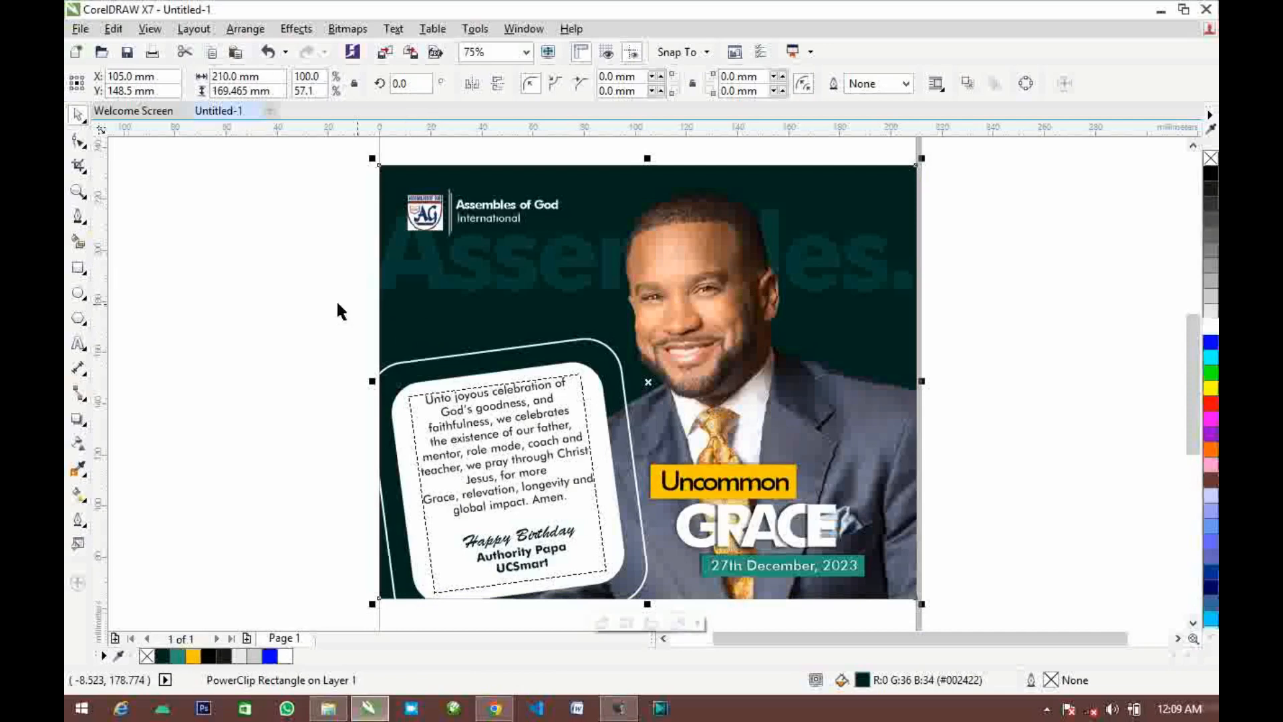
# Scale the logo header, with its divider line and organisation name, up to about 110%
pyautogui.moveTo(329, 167); pyautogui.dragTo(579, 246)
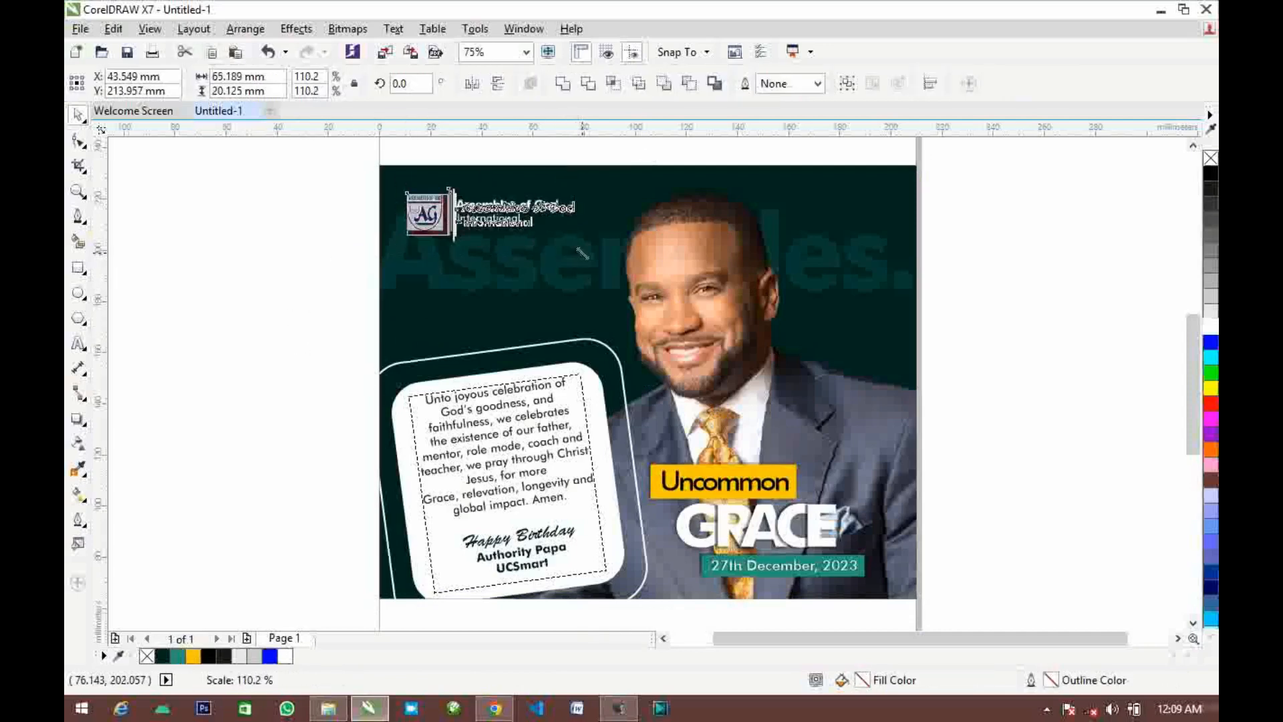
pyautogui.click(333, 292)
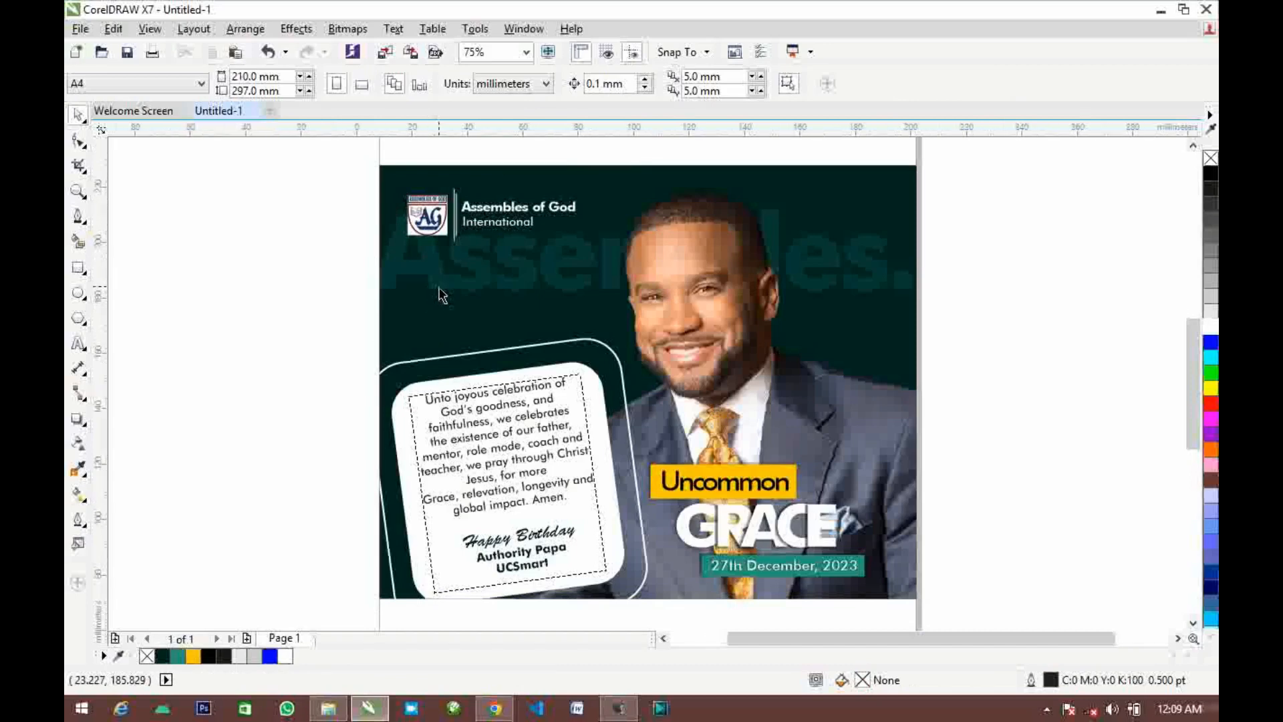
pyautogui.scroll(1, 448, 293)
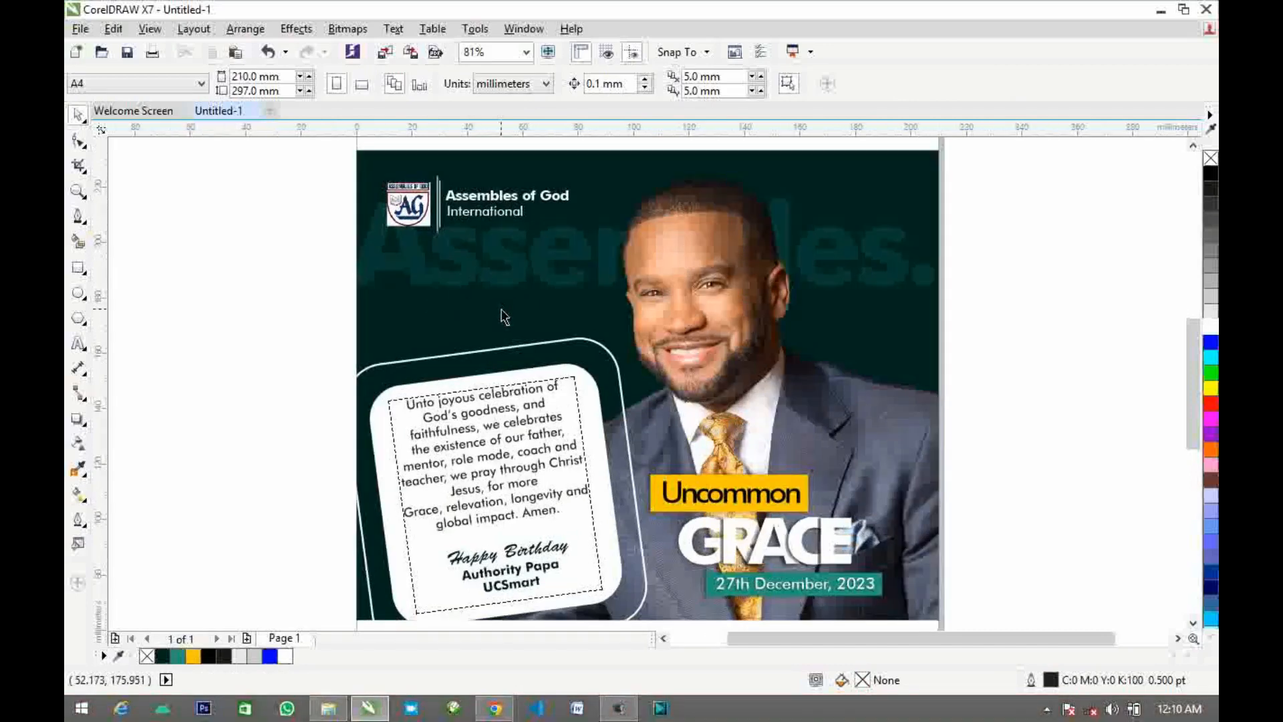